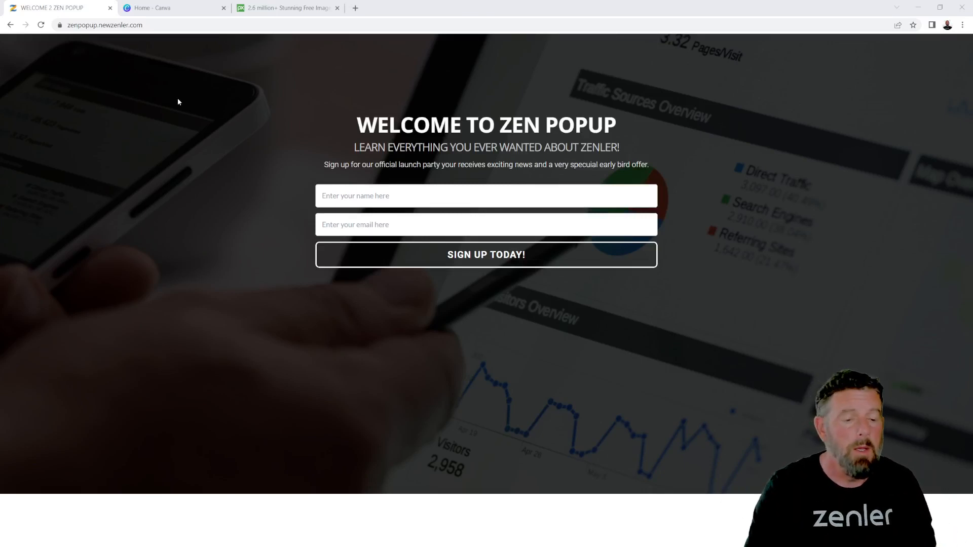
- Switch to Canva and create a new custom-size design of 1920 × 1080 px
left_click(197, 14)
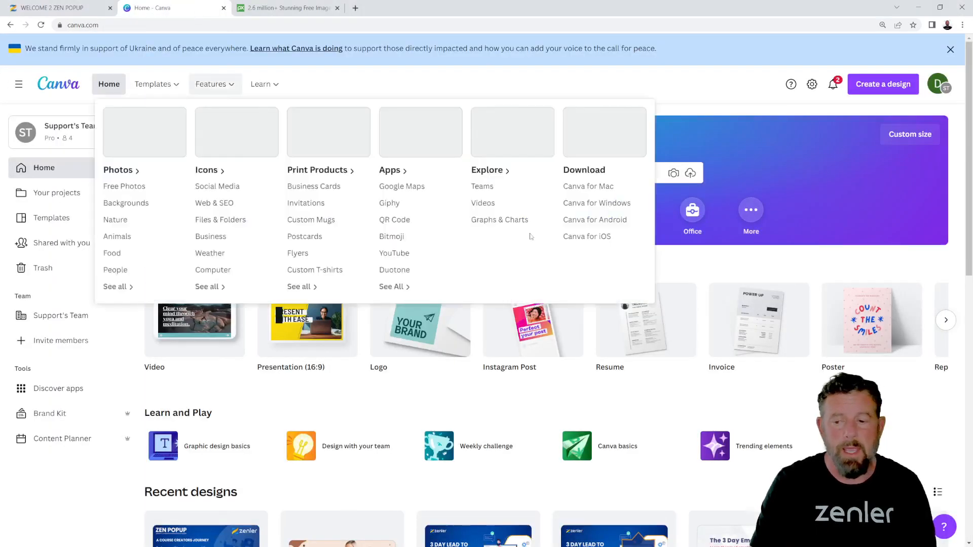
left_click(882, 84)
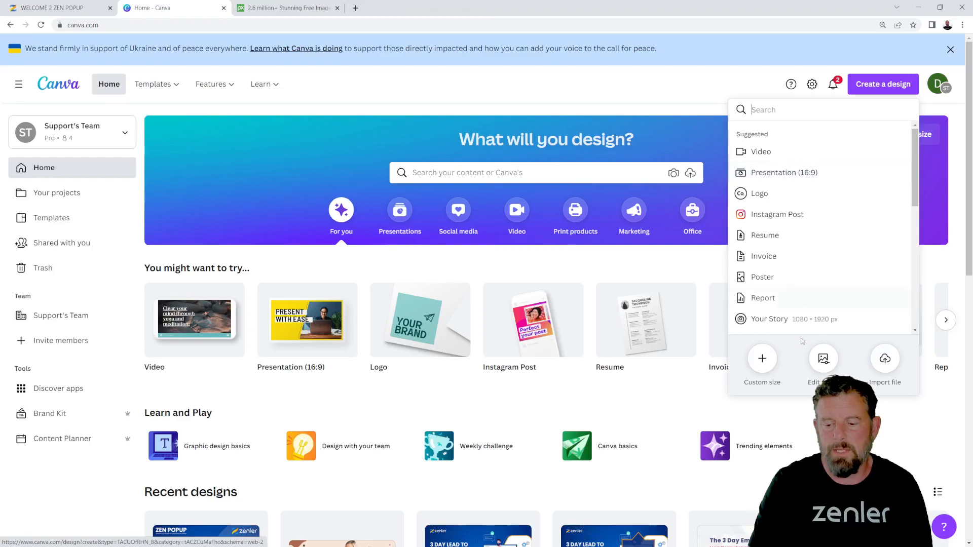
left_click(763, 359)
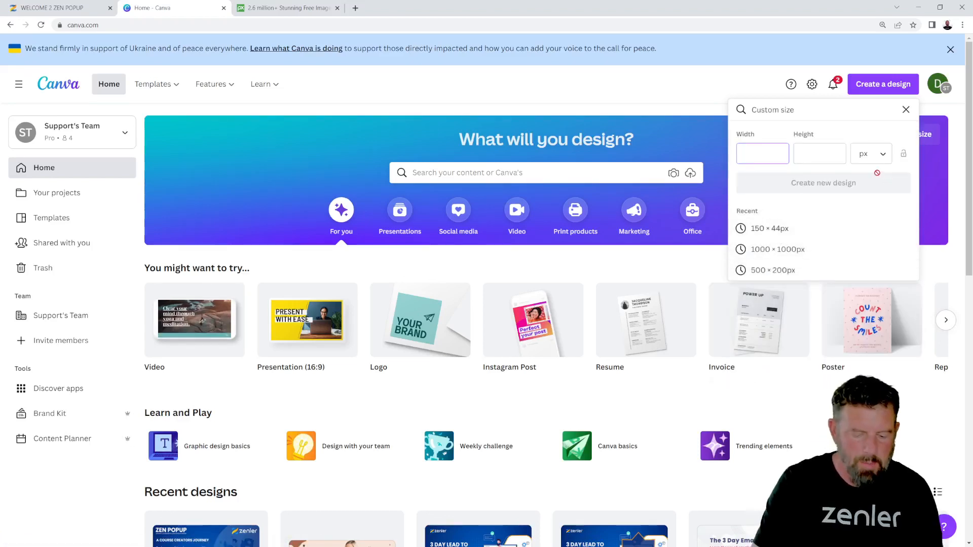
type("1920")
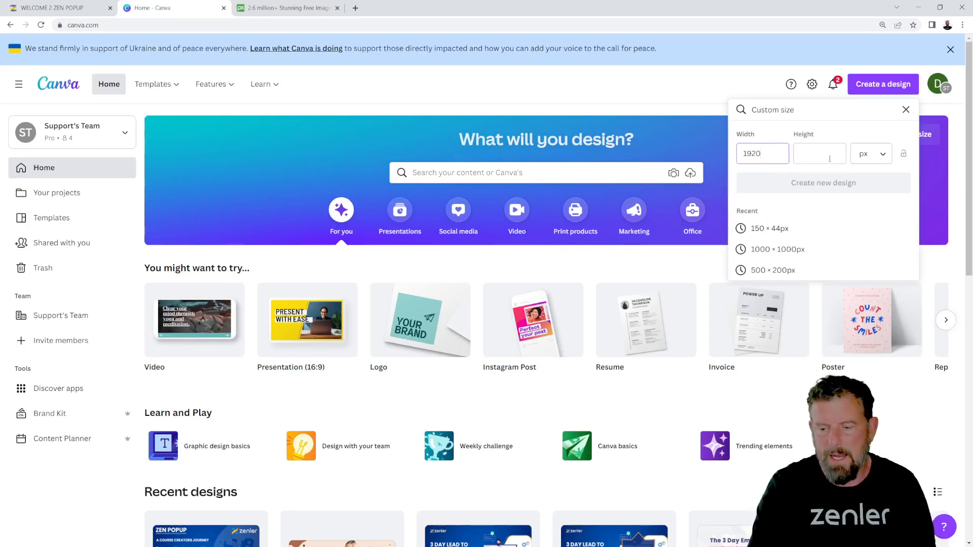
left_click(817, 154)
type("1080")
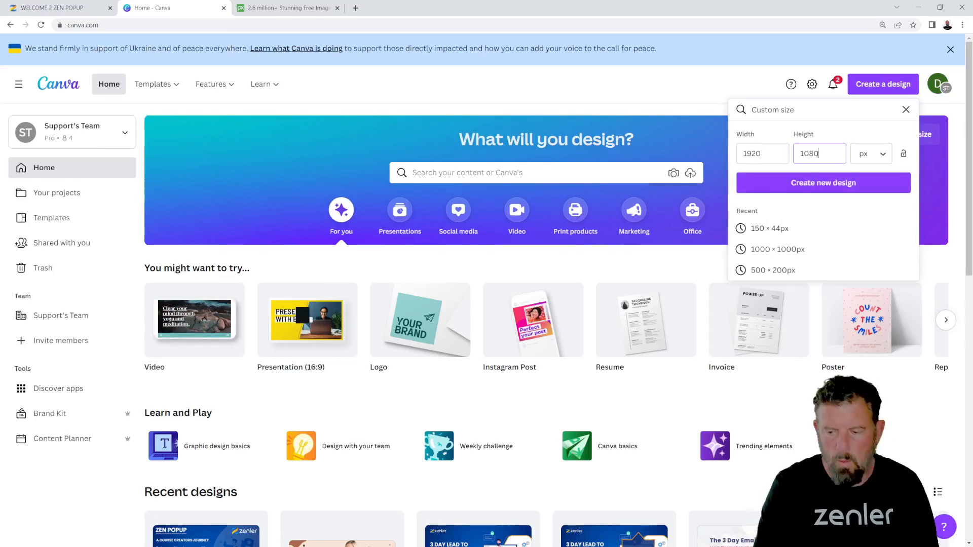
left_click(816, 184)
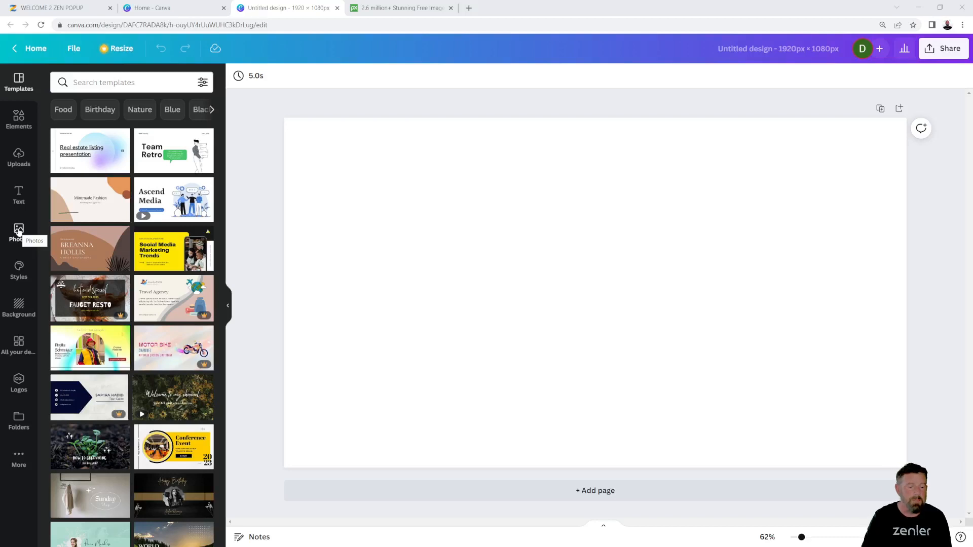
- Search the photo library for "marketing"
left_click(18, 231)
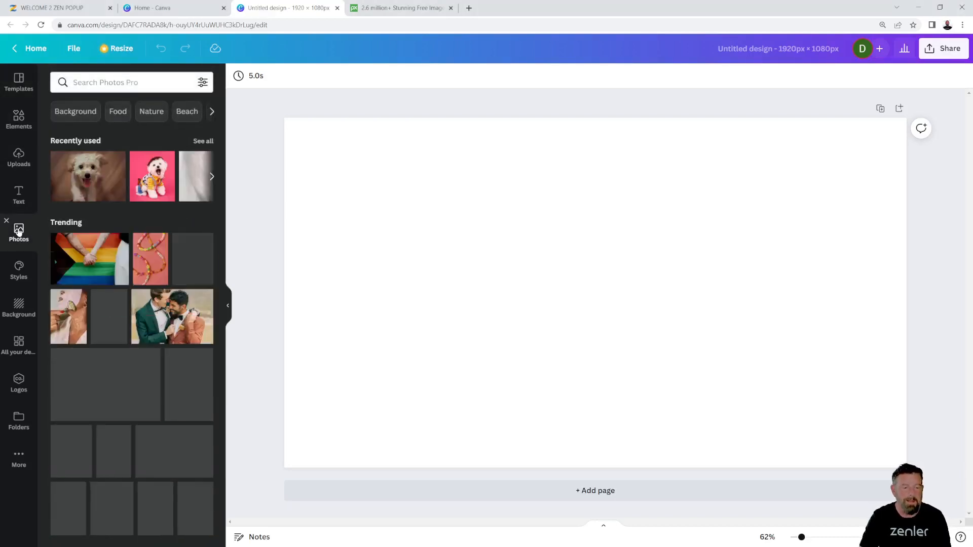
left_click(90, 83)
type("mark")
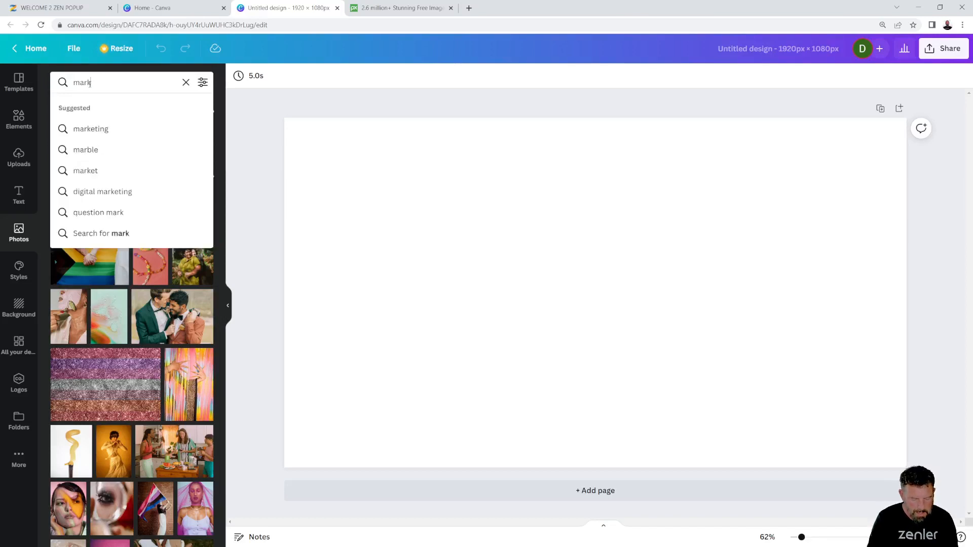
type("eting")
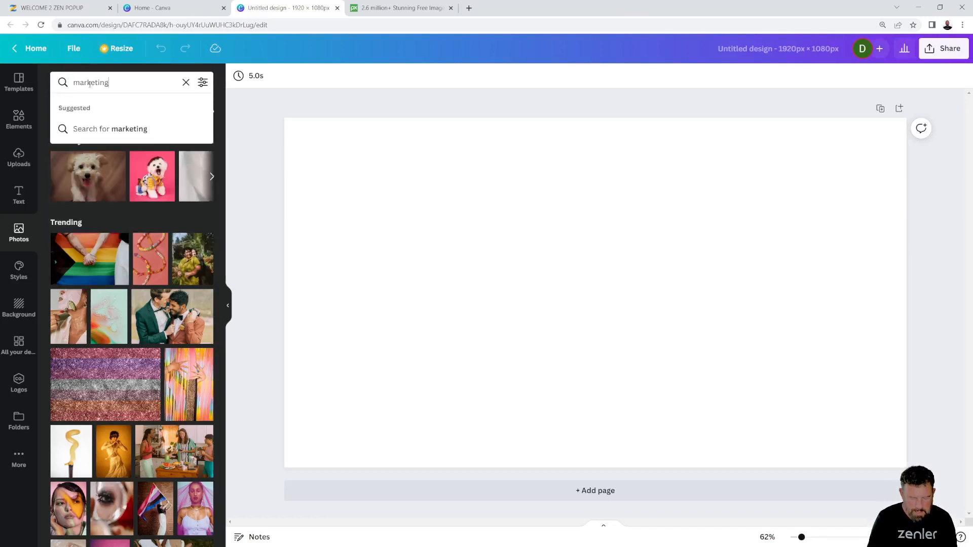
key("Return")
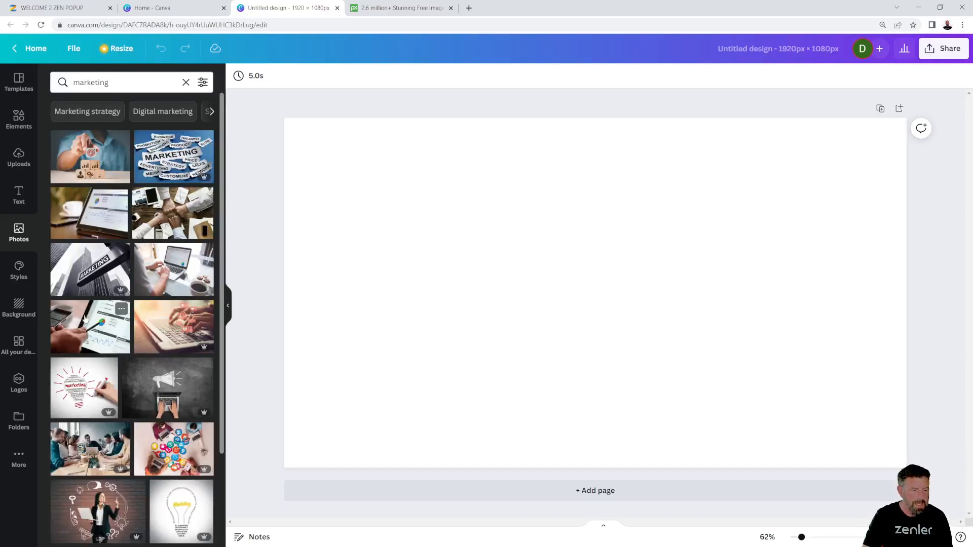
- Check the Zen Popup page's background, add the matching photo of a pen pointing at website analytics, and set it as the design's background
left_click(75, 7)
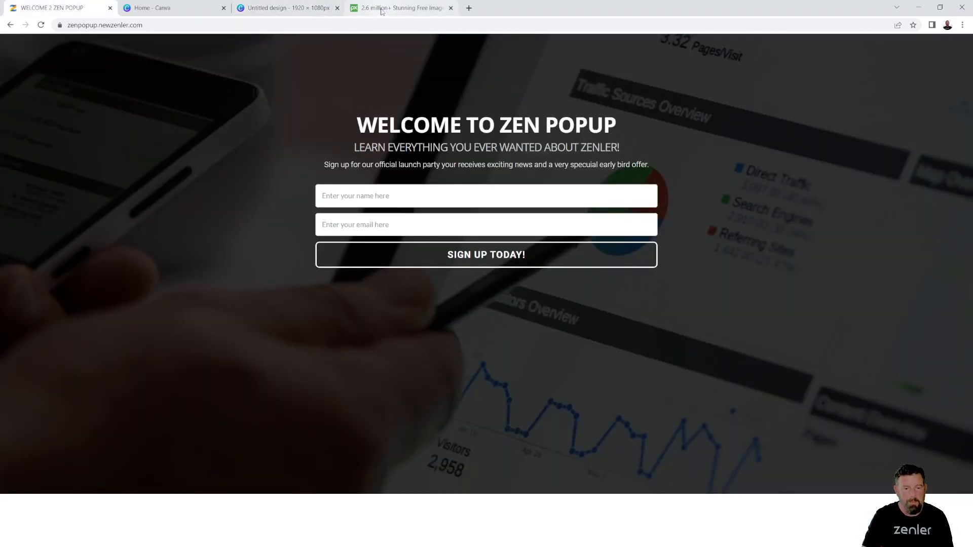
left_click(174, 15)
left_click(287, 8)
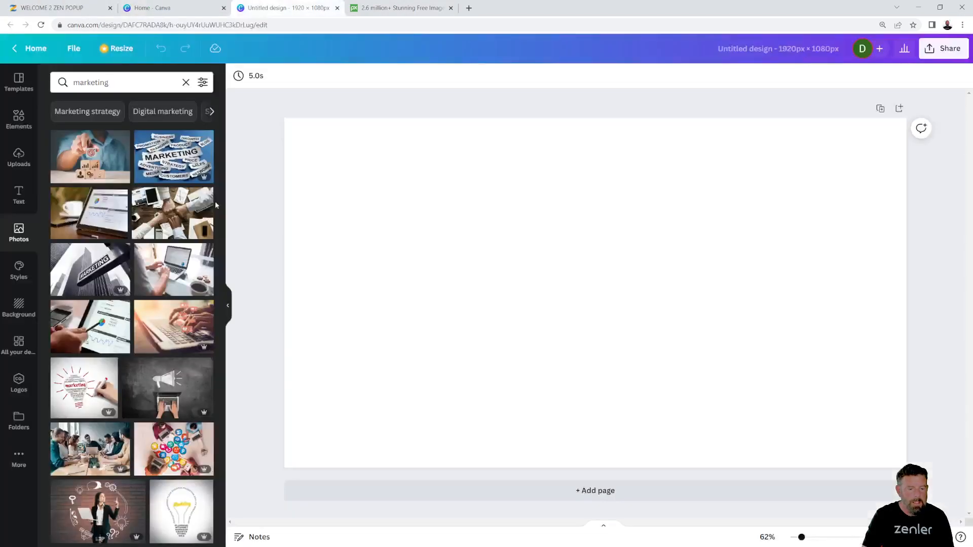
left_click_drag(99, 332, 341, 211)
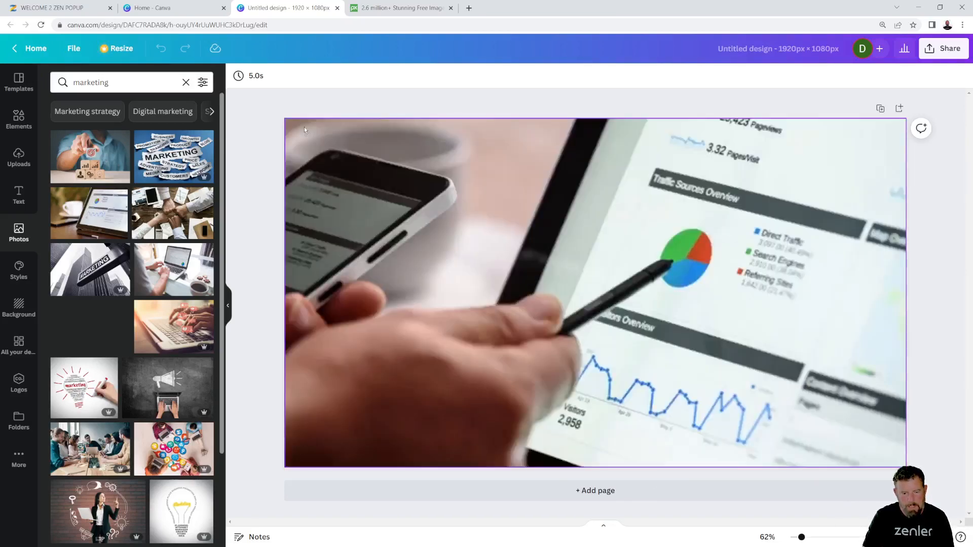
left_click_drag(304, 127, 524, 275)
right_click(537, 272)
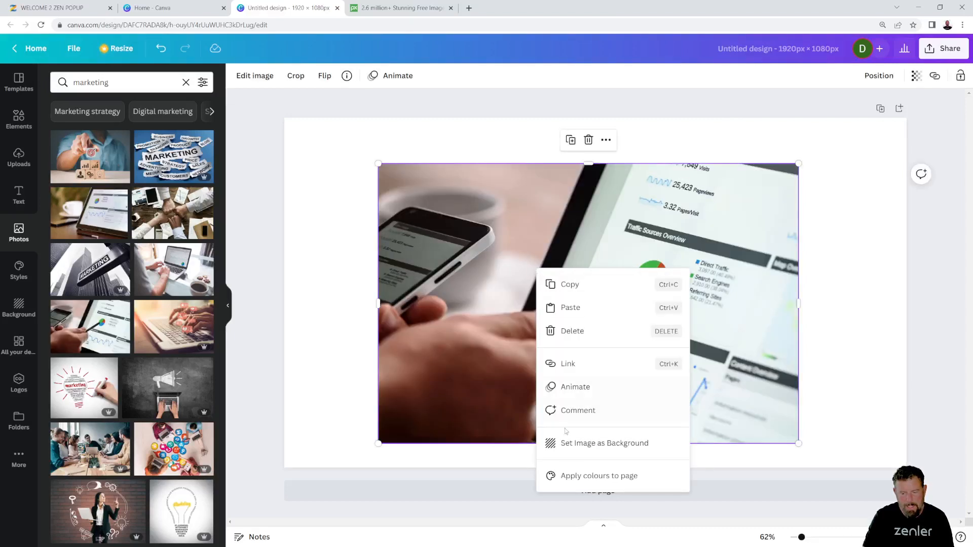
left_click(578, 444)
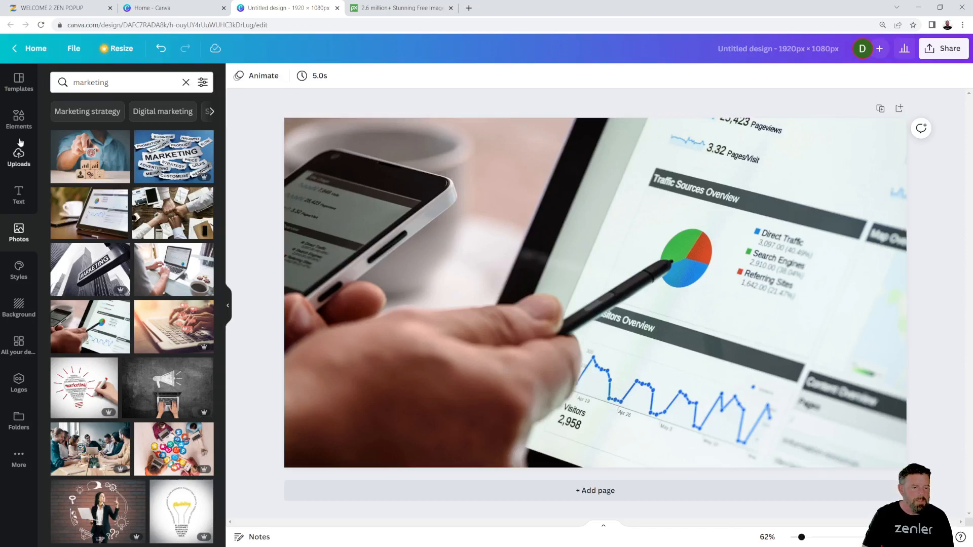
- Add a square shape over the photo, fill it with black and set its transparency to 52
left_click(18, 122)
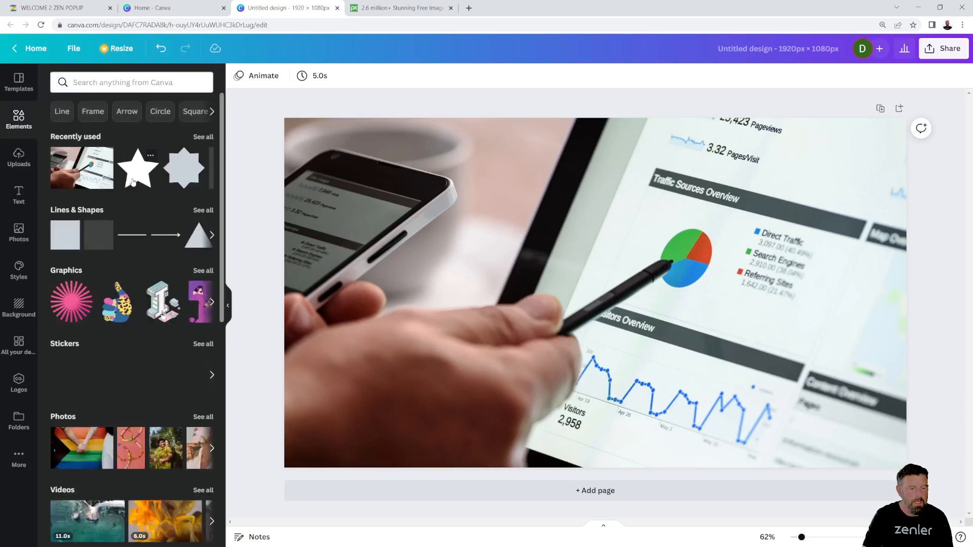
left_click_drag(62, 237, 427, 236)
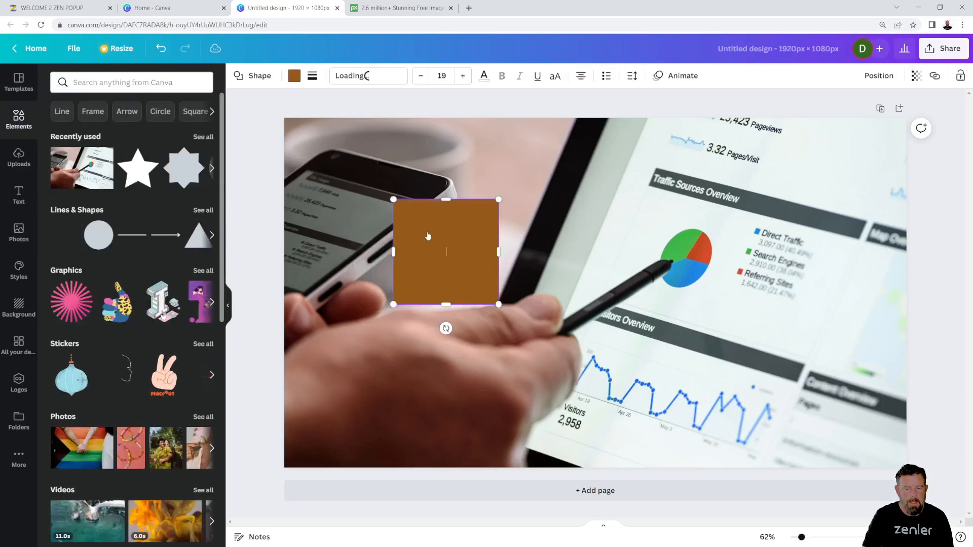
left_click(294, 75)
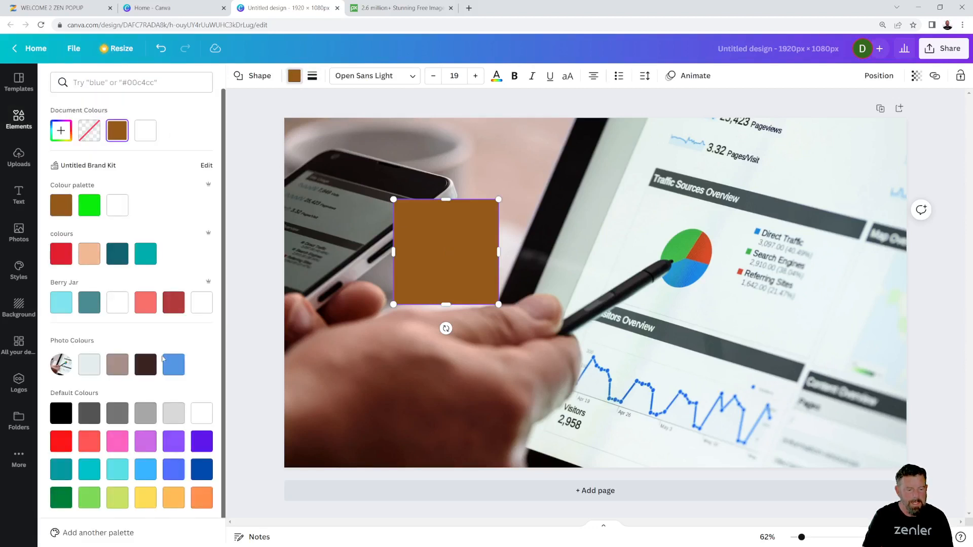
left_click(61, 413)
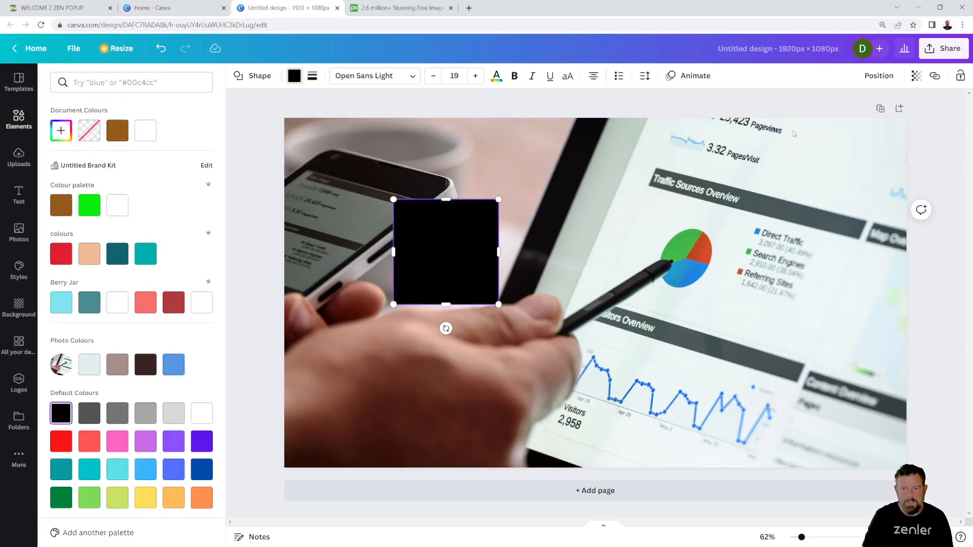
left_click(916, 76)
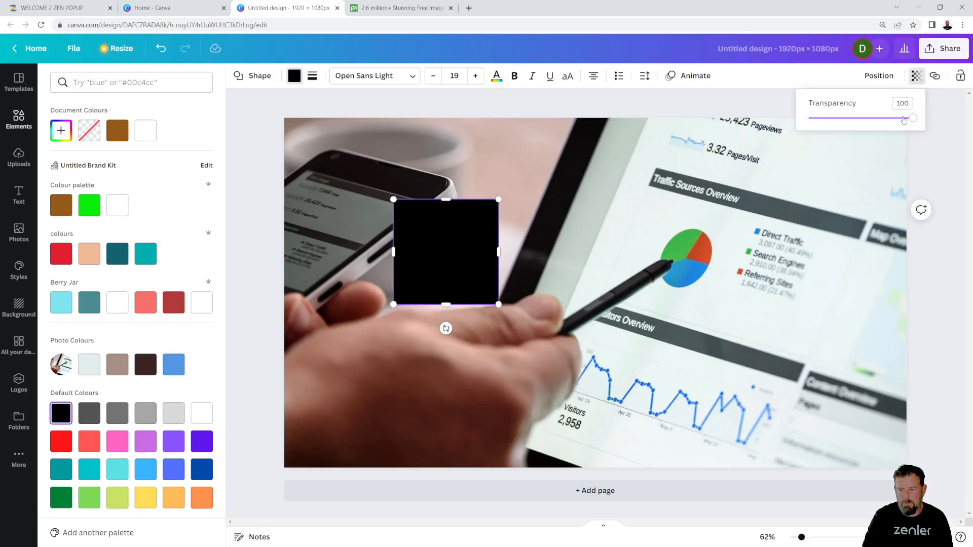
left_click_drag(903, 118, 863, 119)
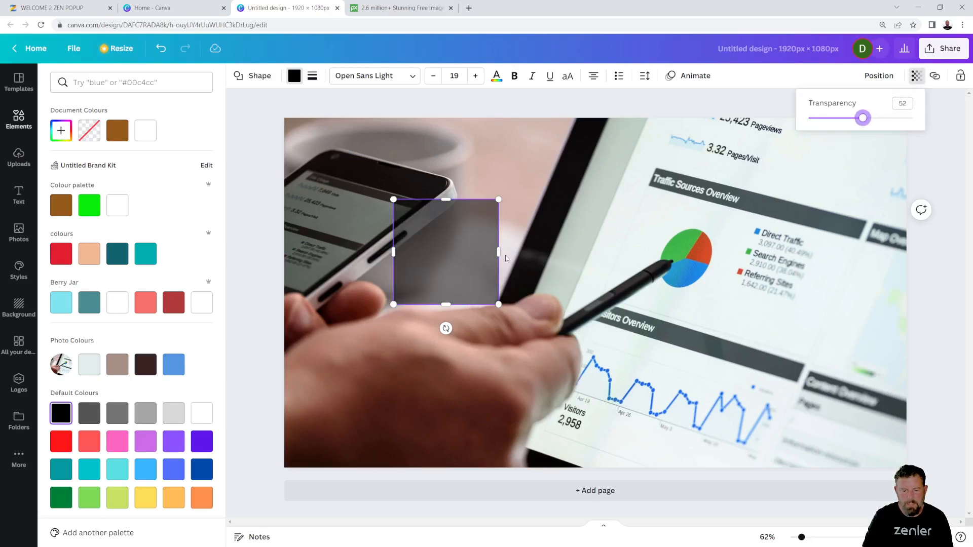
- Stretch the semi-transparent black square so it covers nearly the full width and the entire height of the page
left_click_drag(499, 252, 902, 250)
left_click_drag(393, 252, 283, 252)
left_click_drag(593, 200, 594, 119)
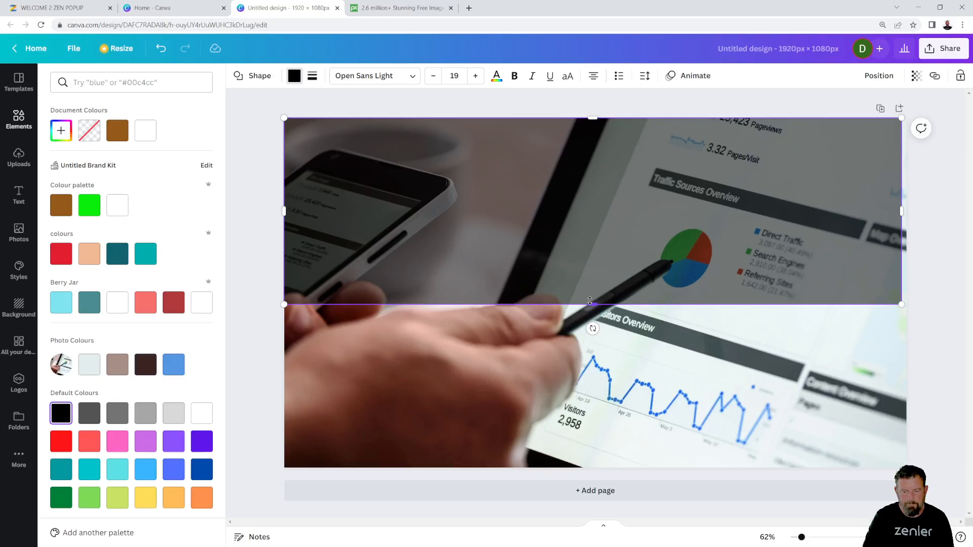
left_click_drag(590, 300, 592, 467)
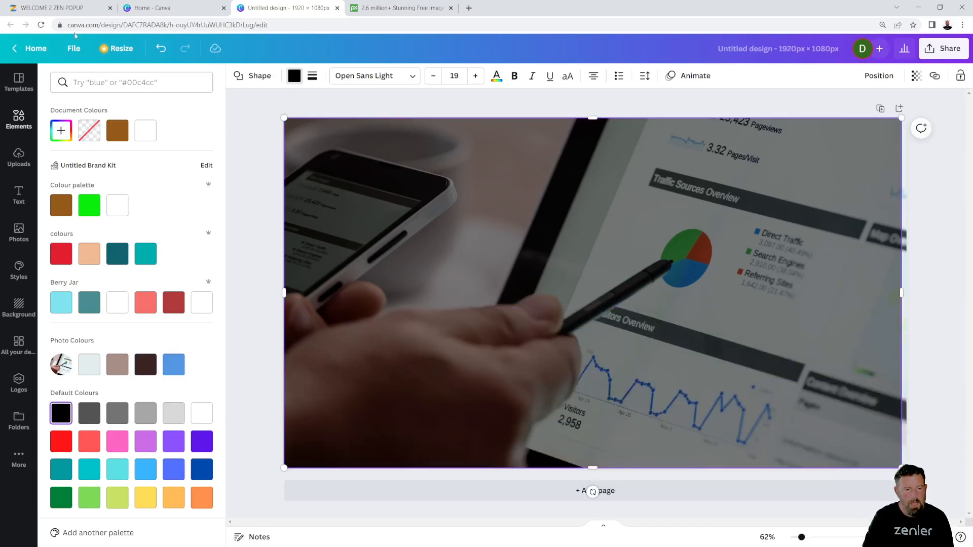
- Compare the design with the Zen Popup page and raise the black overlay's transparency value to darken the photo further
left_click(71, 11)
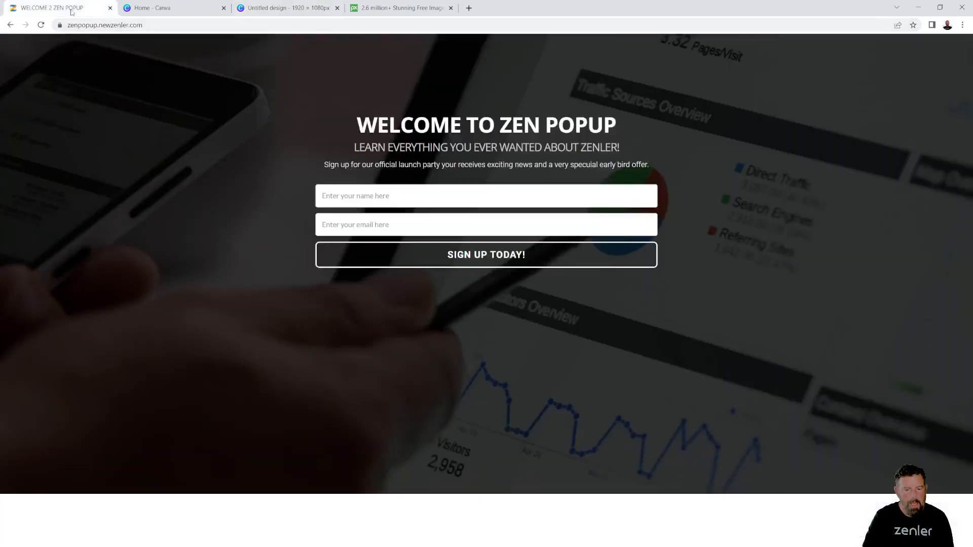
left_click(283, 9)
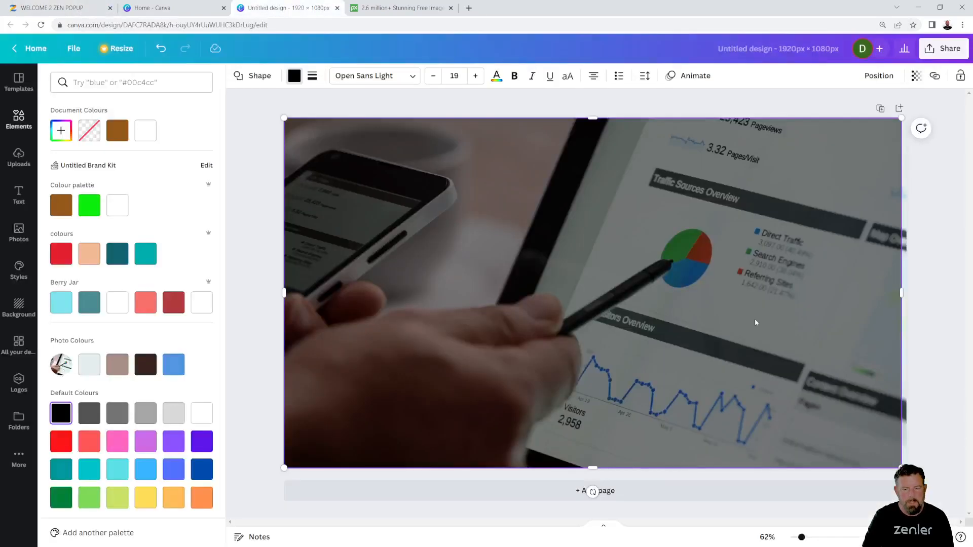
left_click(916, 75)
left_click_drag(860, 119, 880, 122)
left_click(256, 241)
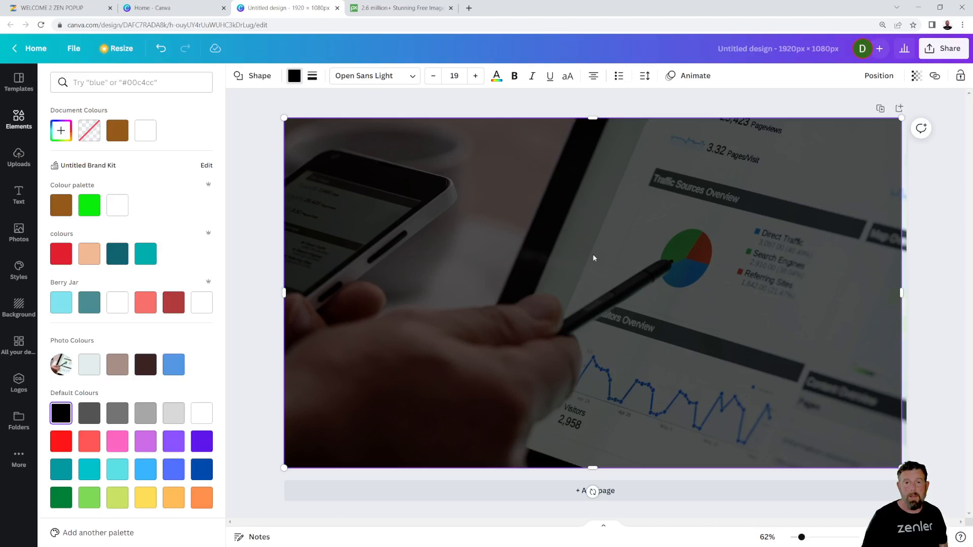
left_click(42, 9)
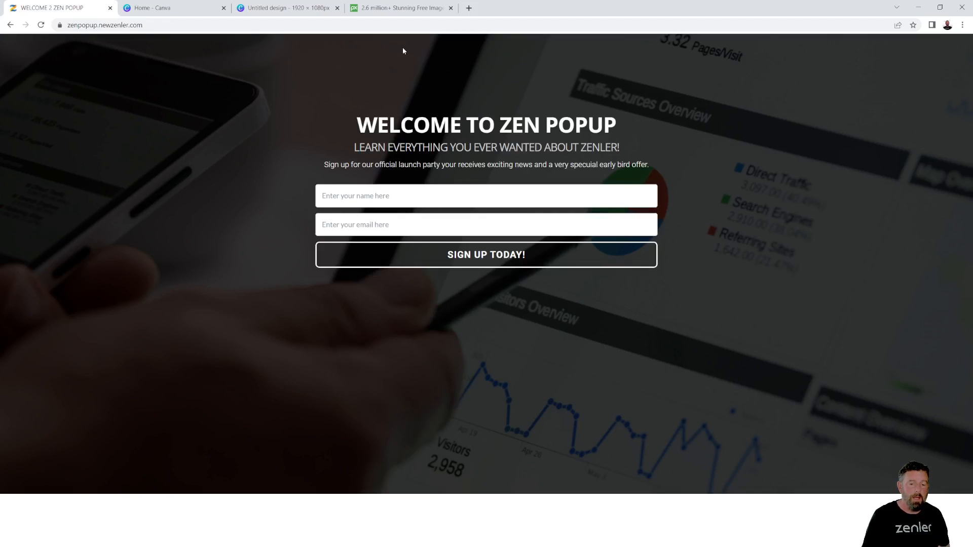
left_click(276, 10)
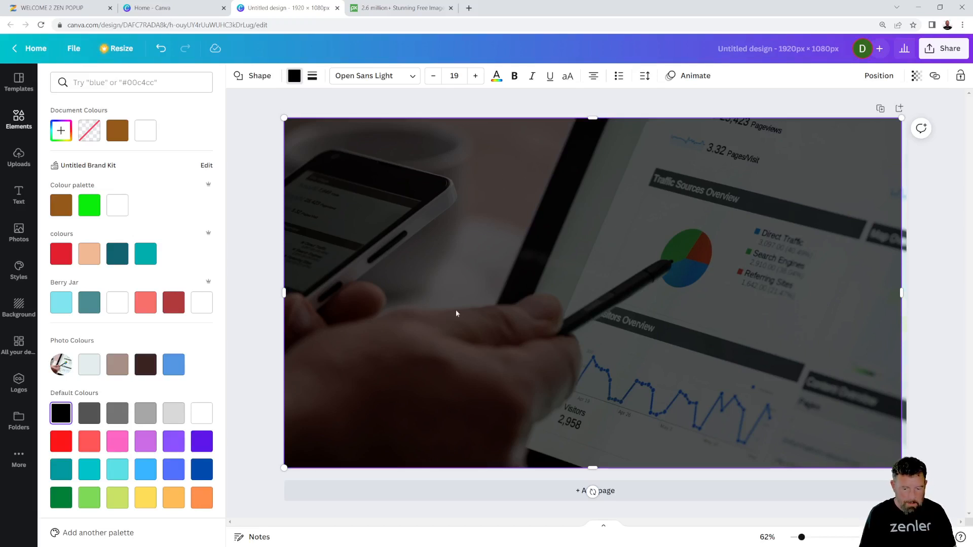
- Add a heading to the upper middle of the page with the text "LEARN MARKETING FUNNELS"
left_click(25, 193)
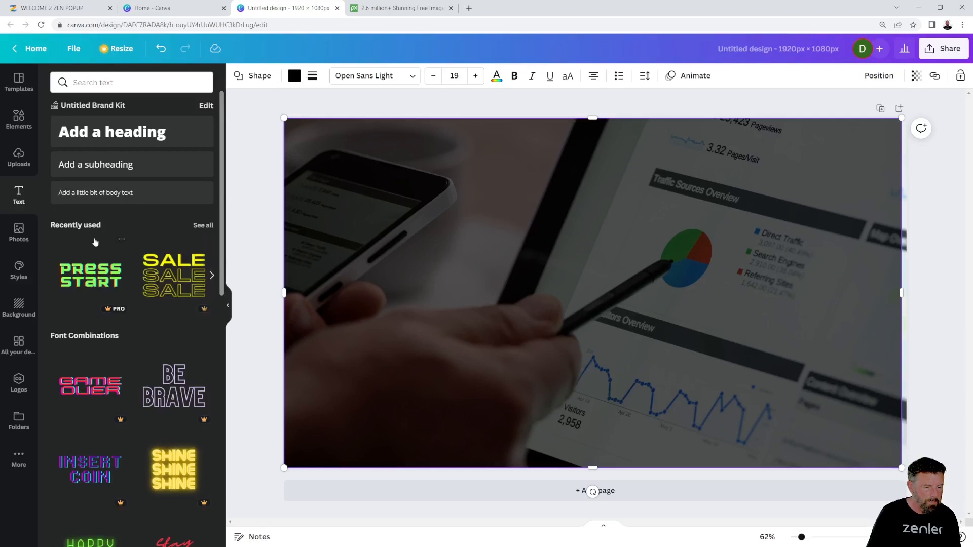
left_click_drag(91, 139, 428, 231)
type("LEA")
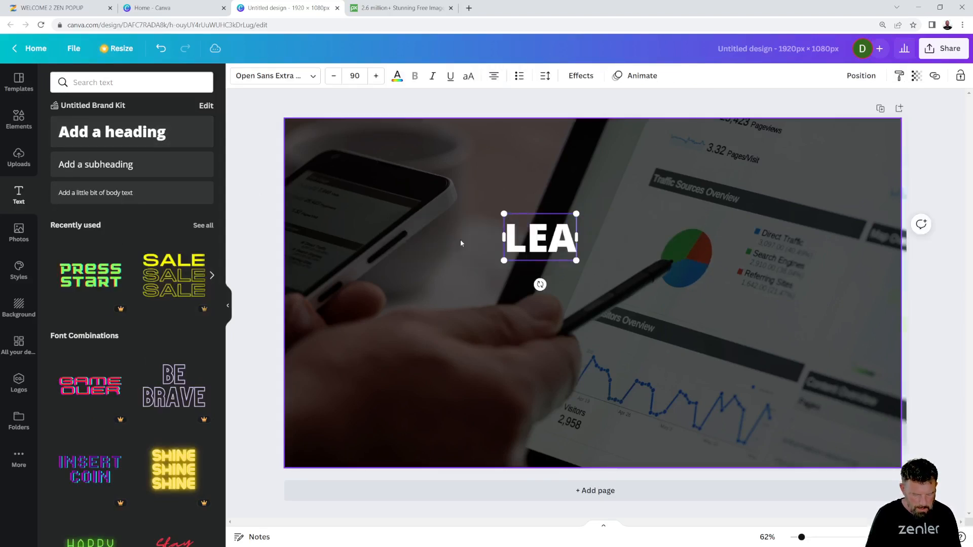
type("RN MARKET")
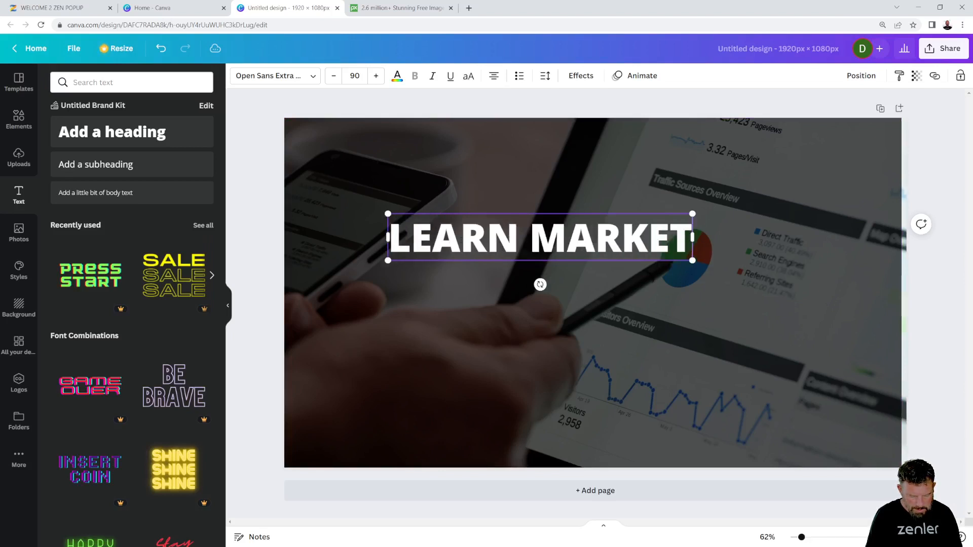
type("ING FUNNELS")
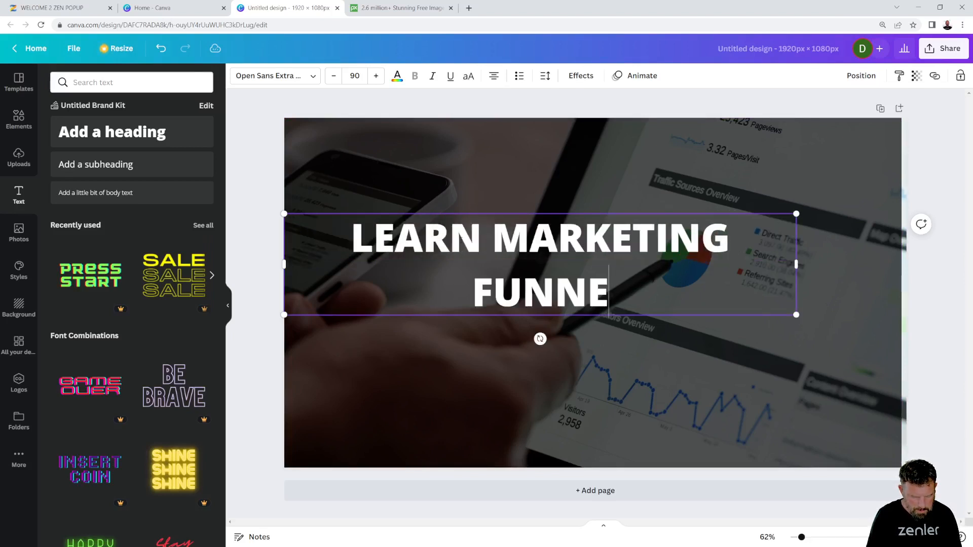
- Change the heading's font to Poppins and turn on bold
left_click(310, 78)
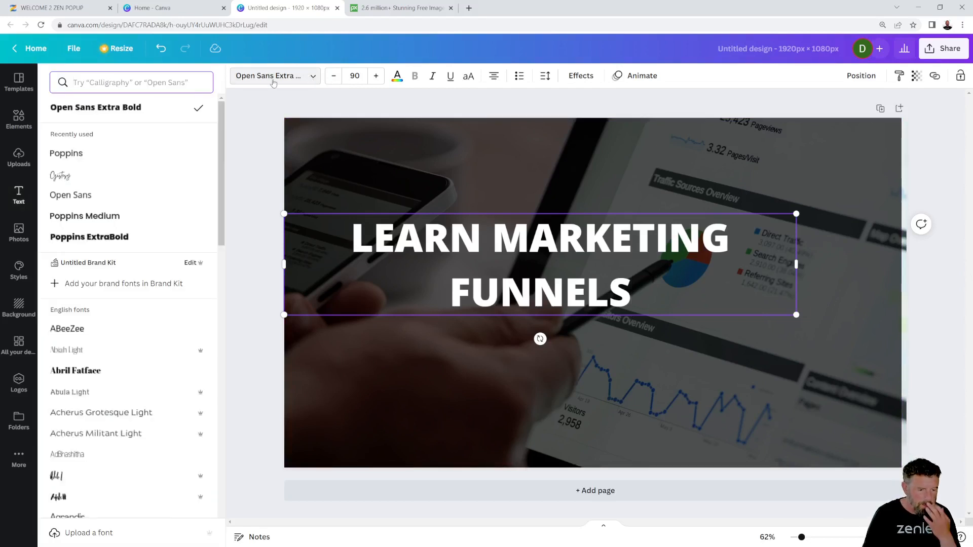
left_click(94, 153)
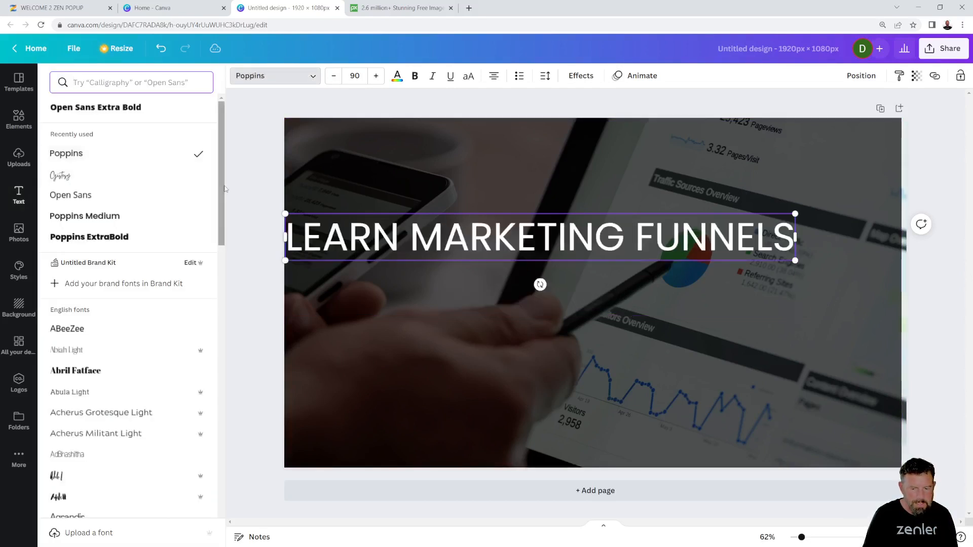
left_click(414, 75)
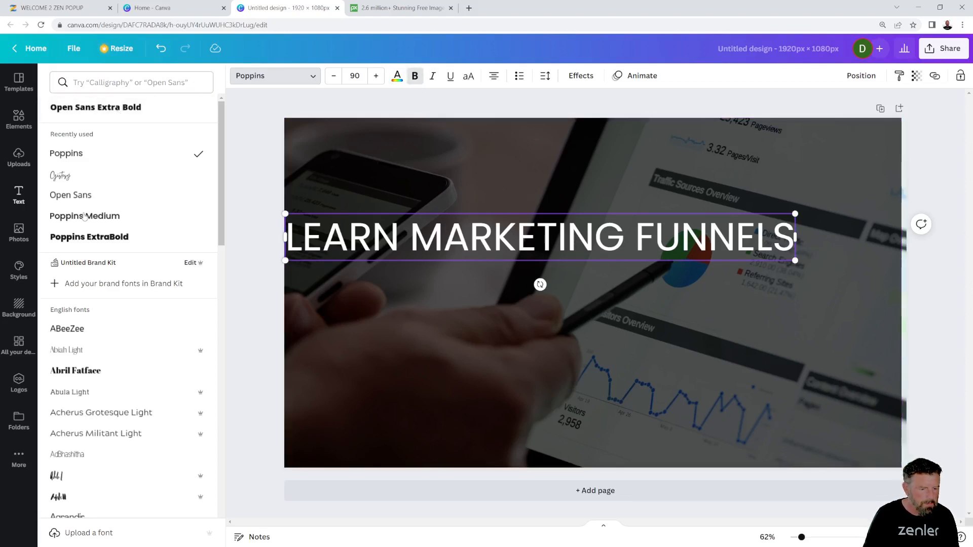
- Restyle the heading to Poppins ExtraBold at size 79 and widen its text box so it fits on one line
left_click(89, 237)
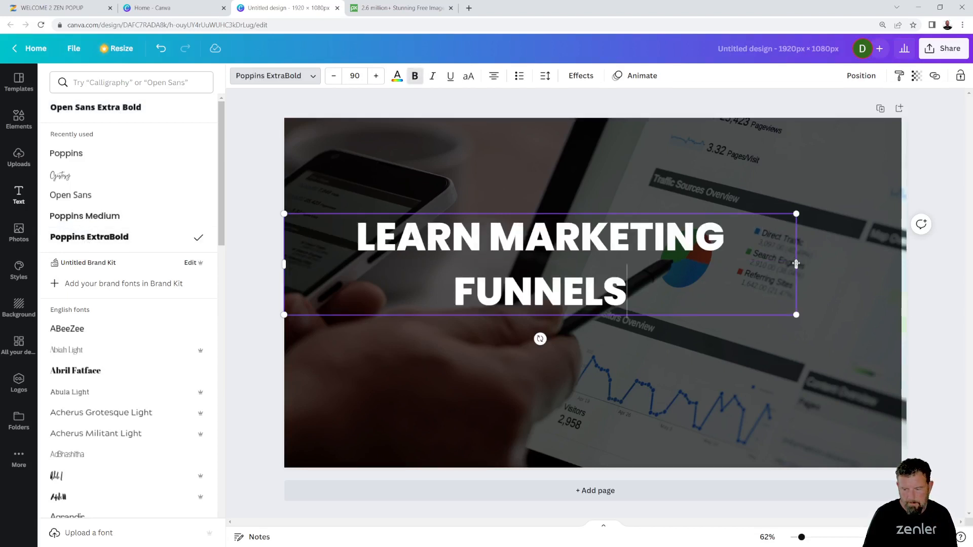
left_click_drag(796, 264, 882, 259)
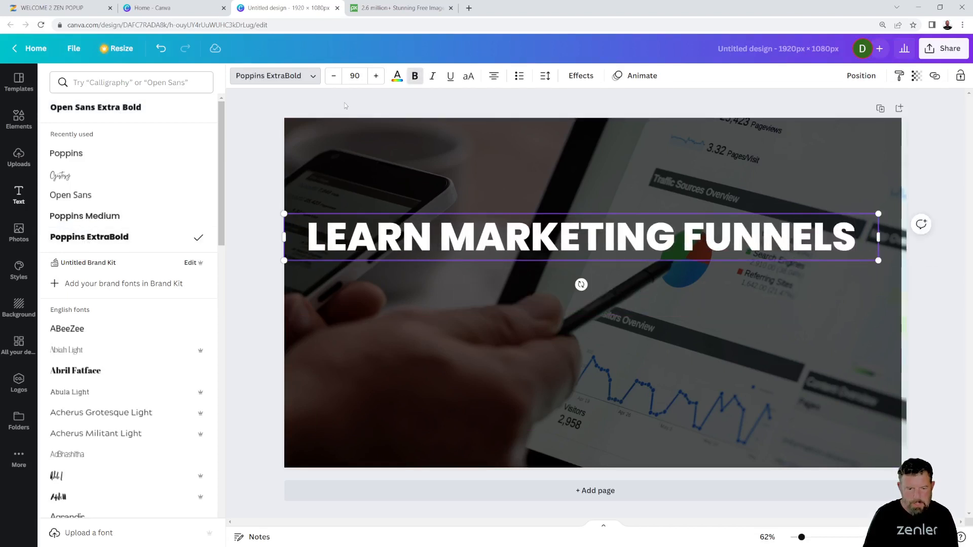
left_click(333, 77)
left_click(333, 77)
left_click(333, 76)
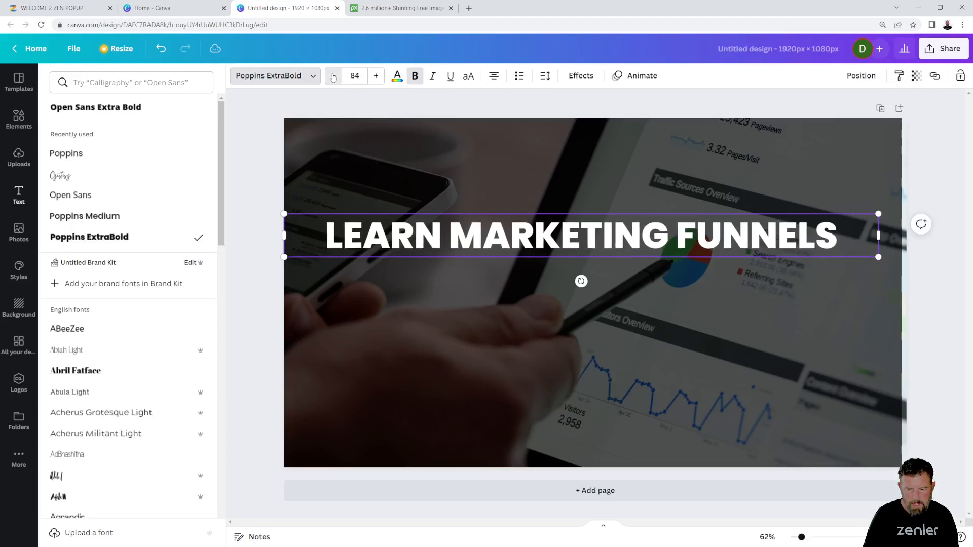
left_click(333, 77)
left_click(333, 77)
left_click(333, 76)
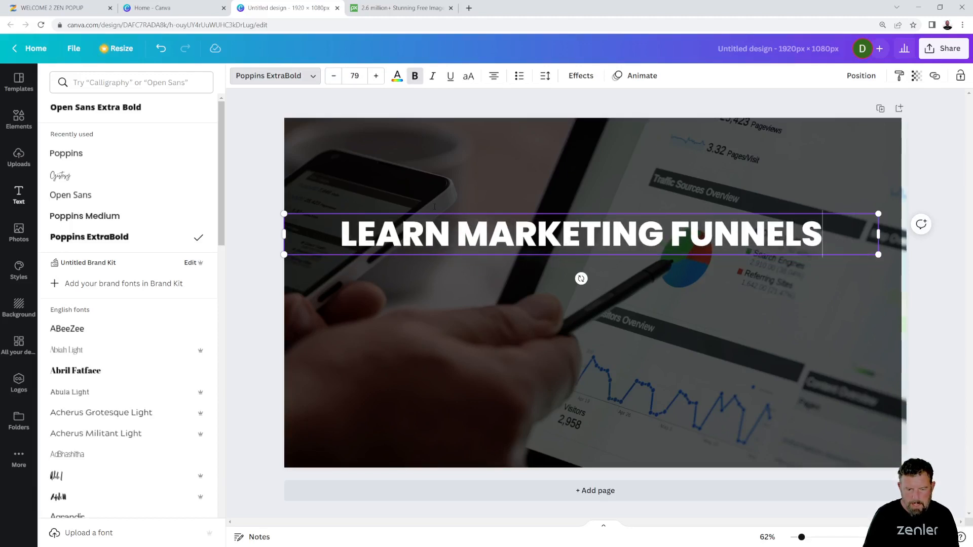
left_click(250, 198)
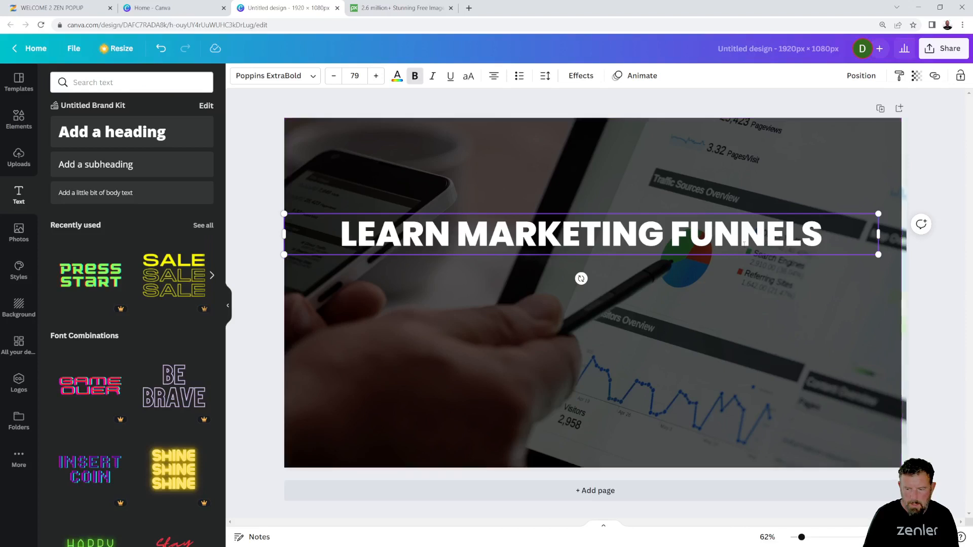
- Duplicate the heading, place the copy directly below it and change the copy's font to Poppins
left_click(843, 282)
mouse_move(648, 243)
left_mouse_down()
mouse_move(662, 234)
mouse_move(649, 225)
mouse_move(649, 249)
left_mouse_up()
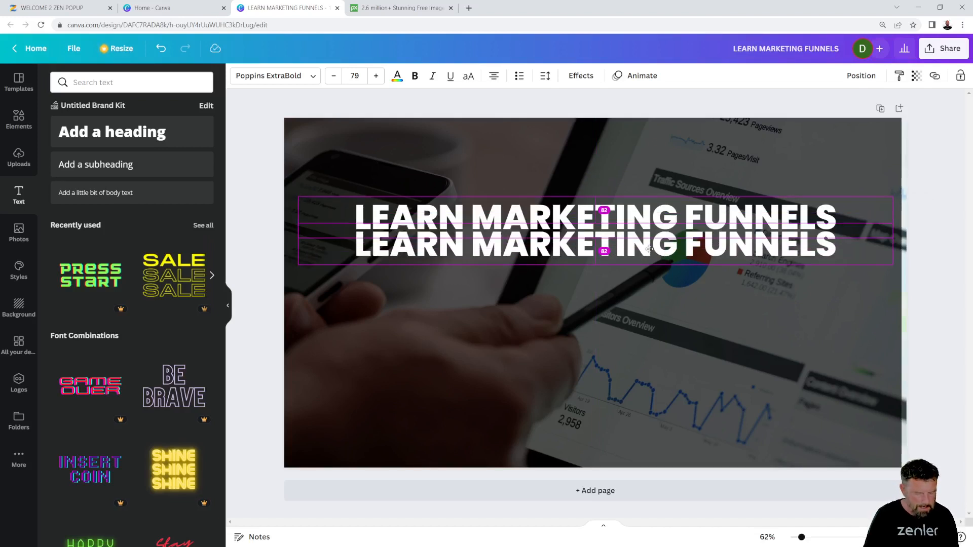
left_click_drag(648, 249, 643, 269)
left_click(314, 77)
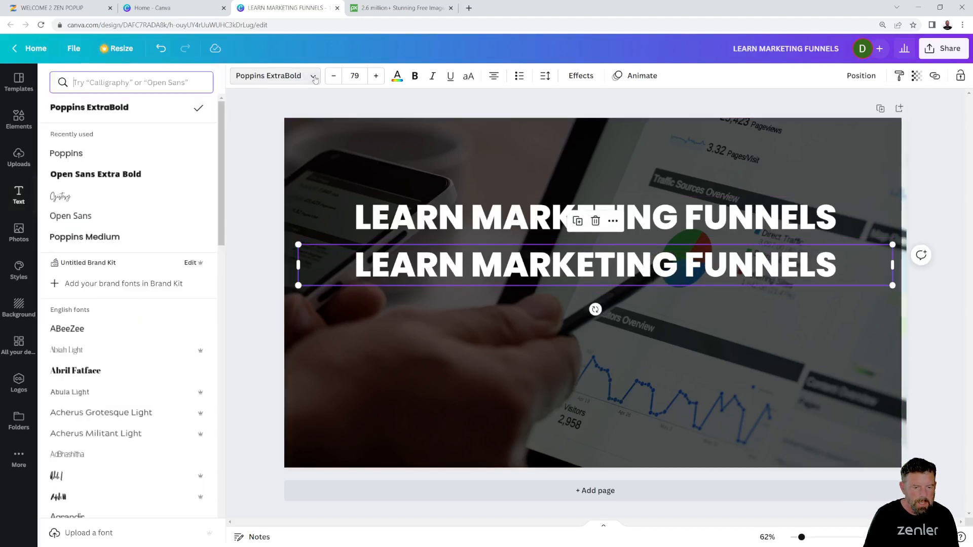
left_click(85, 158)
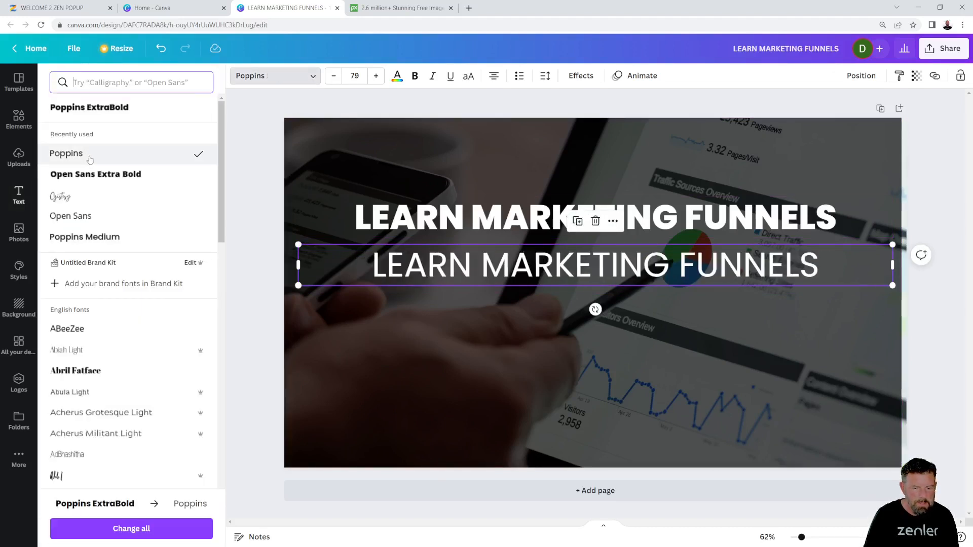
- Clear the existing text from the duplicated heading
triple_click(562, 278)
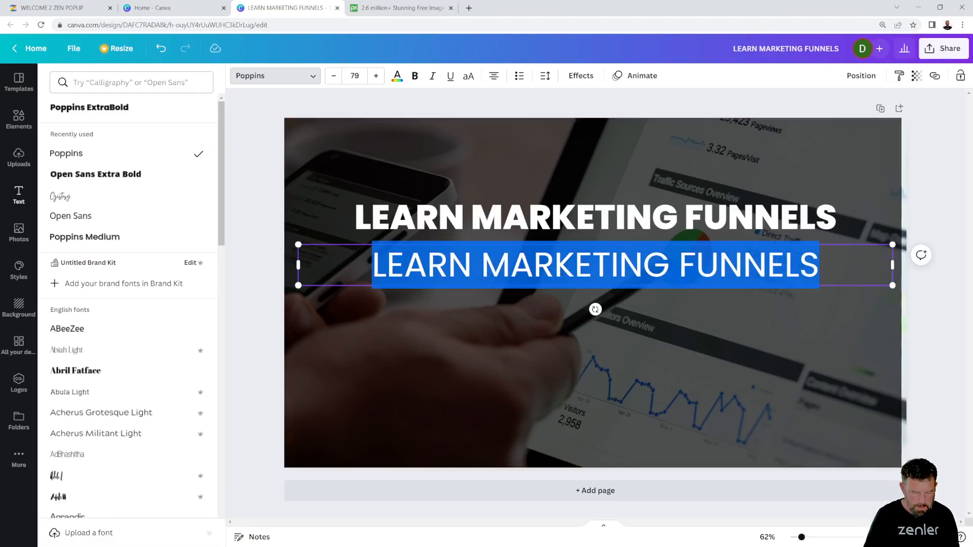
type("INDPET")
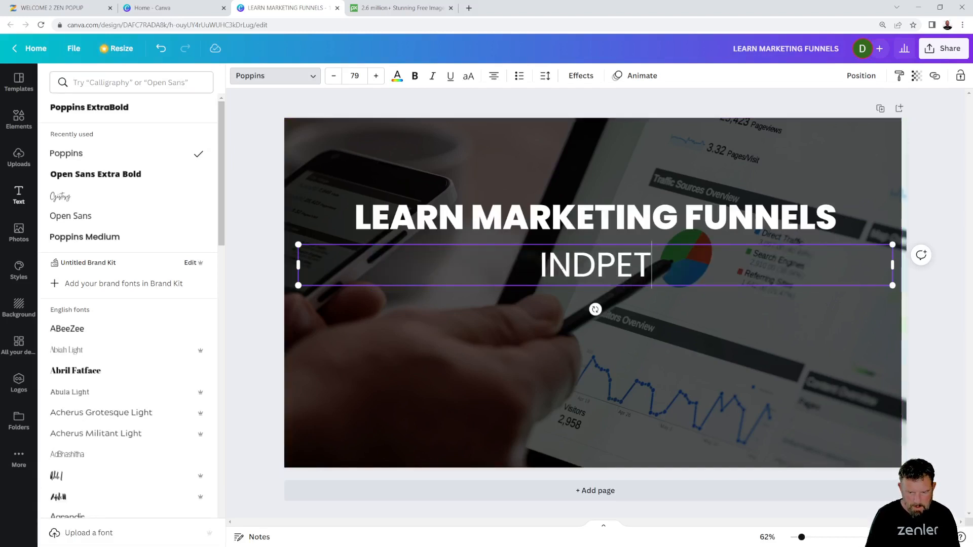
key("BackSpace")
key("BackSpace")
key("BackSpace")
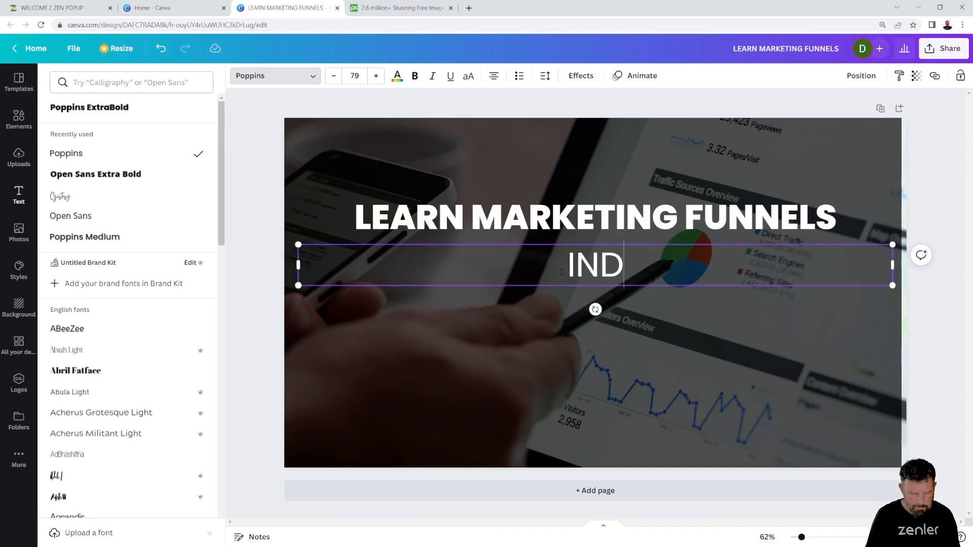
type("EPTH TRA")
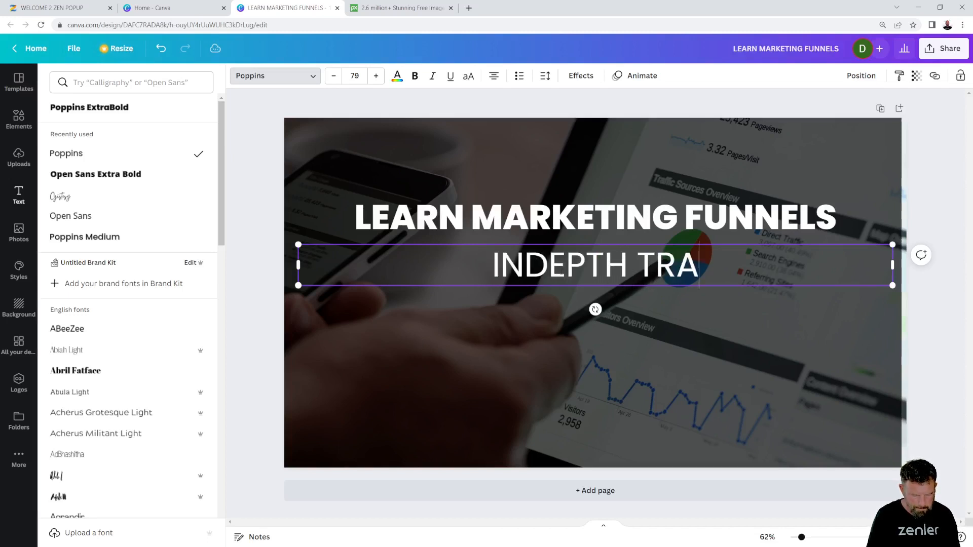
key("BackSpace")
key("BackSpace")
key("BackSpace")
key("BackSpace")
key("BackSpace")
key("BackSpace")
key("BackSpace")
key("BackSpace")
key("BackSpace")
key("BackSpace")
key("BackSpace")
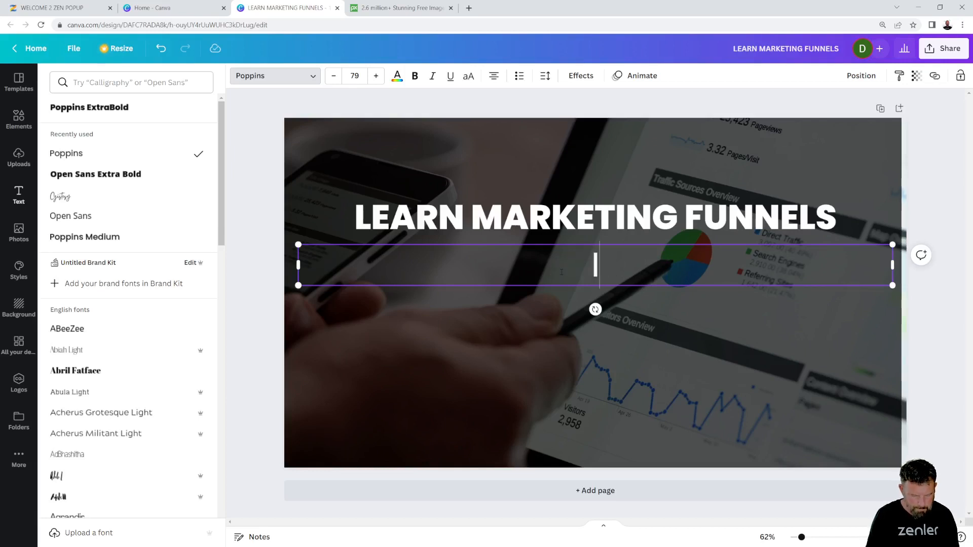
- Enter "Indepth training on how to create marketing funnels with Zenler" as the subheading text
type("Indepth tra")
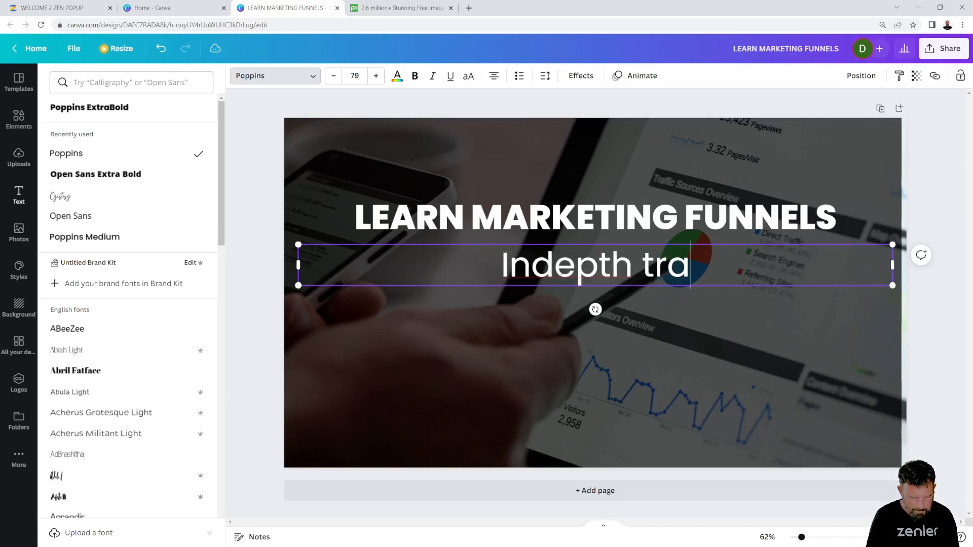
type("ining on ho")
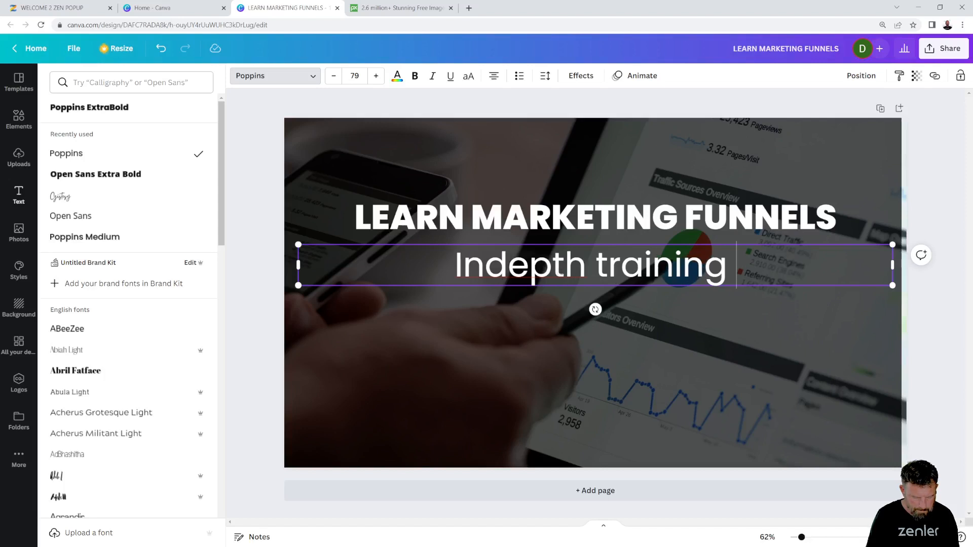
type("w t")
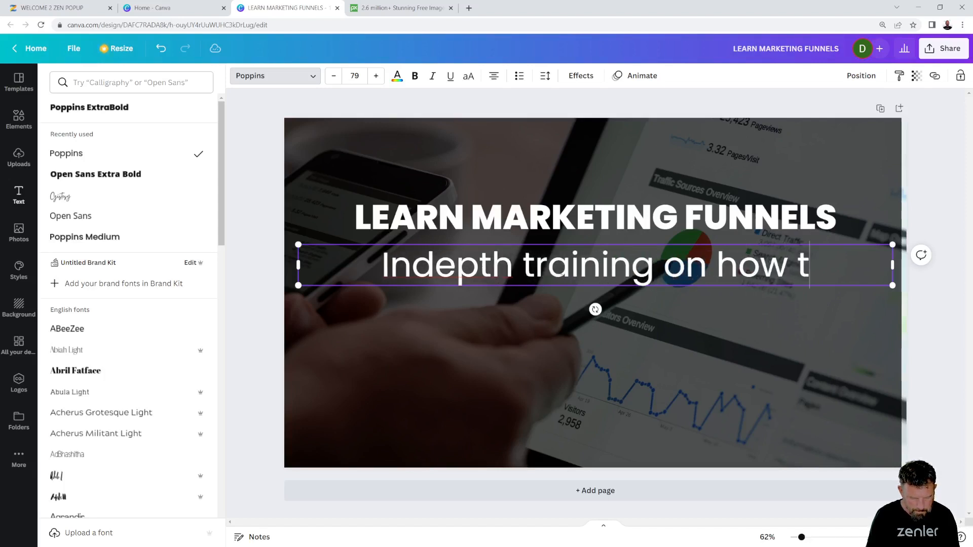
type("o create ")
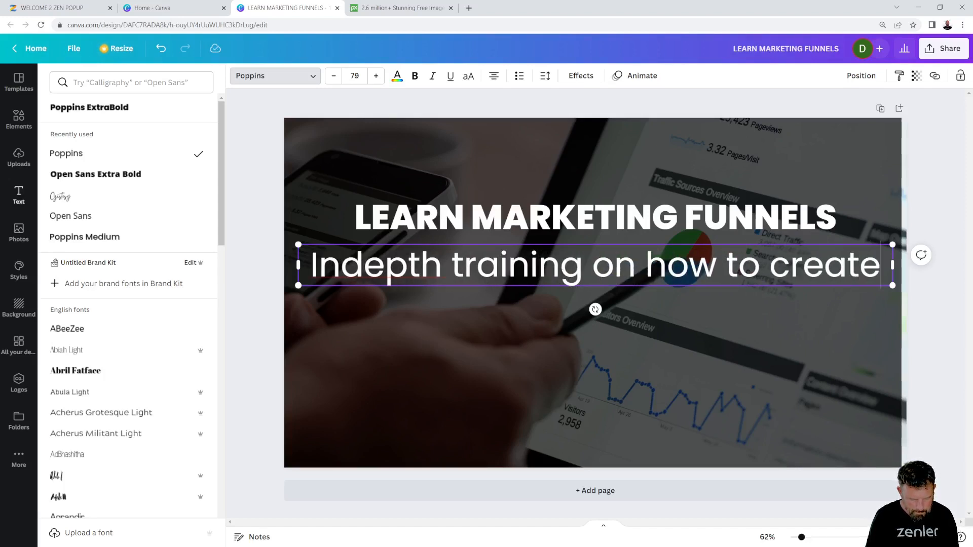
type("marketi")
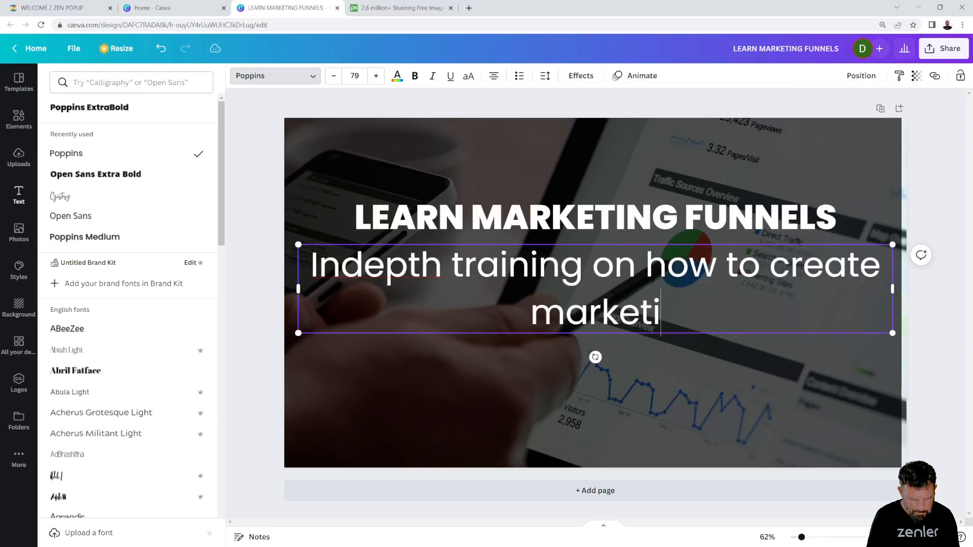
type("ng funnels w")
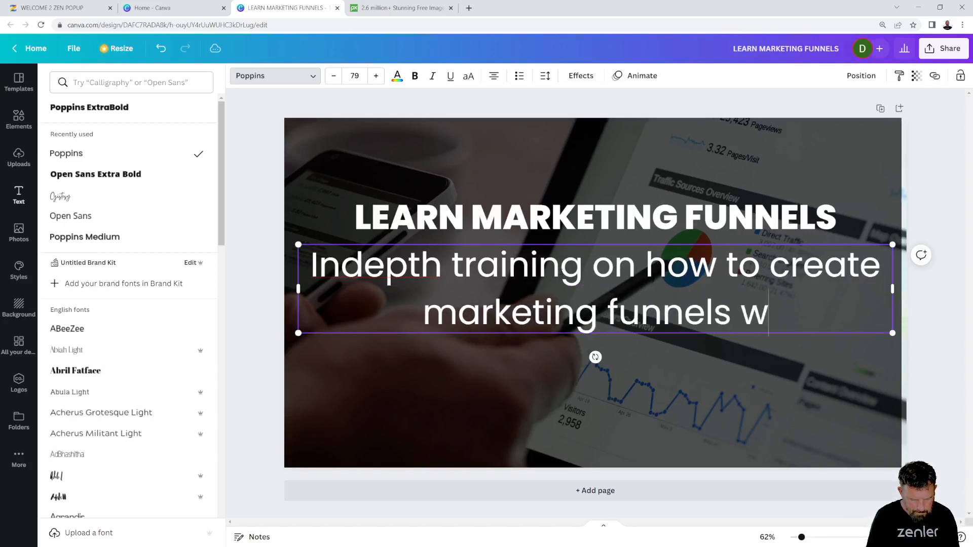
type("ith zenler")
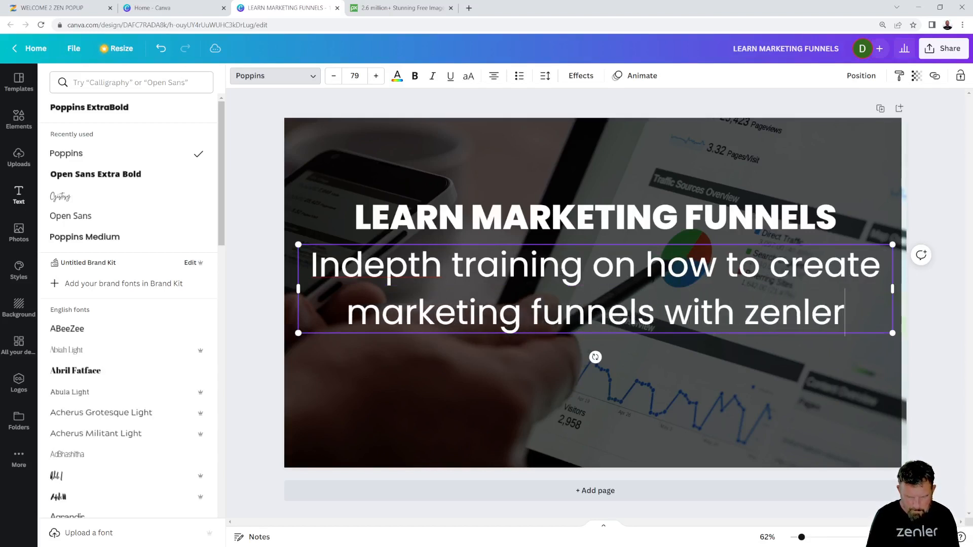
left_click_drag(760, 314, 749, 317)
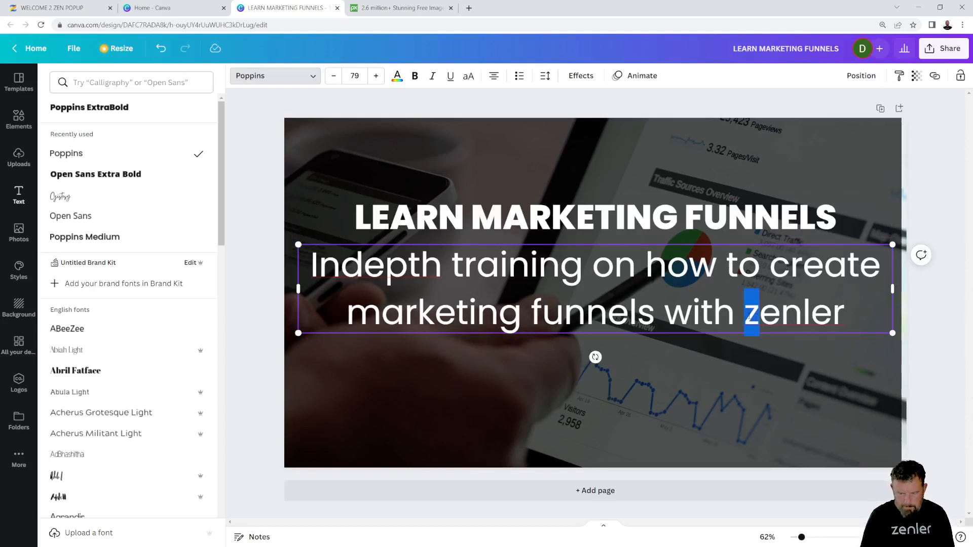
type("Z")
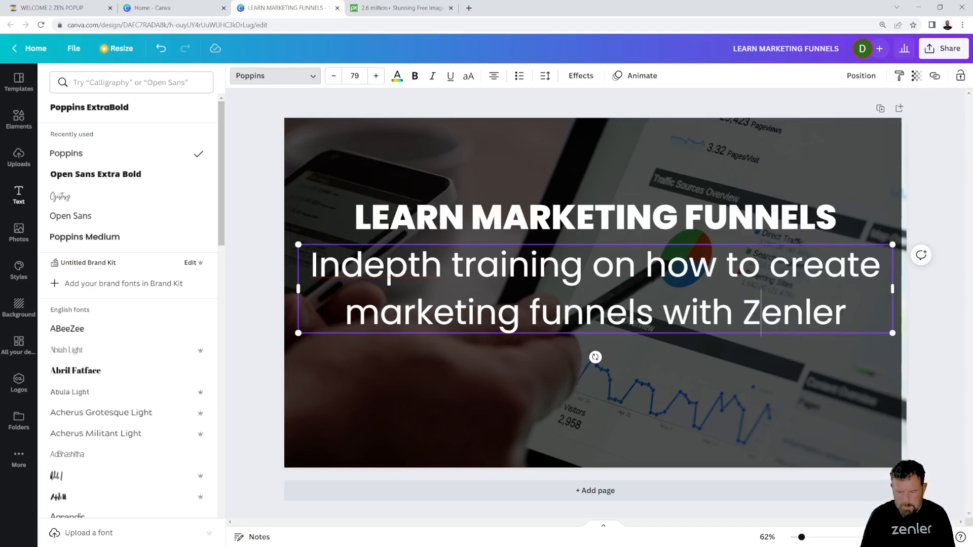
- Reduce the whole subheading's font size to 35 so it spans about the same width as the heading
key("ctrl+a")
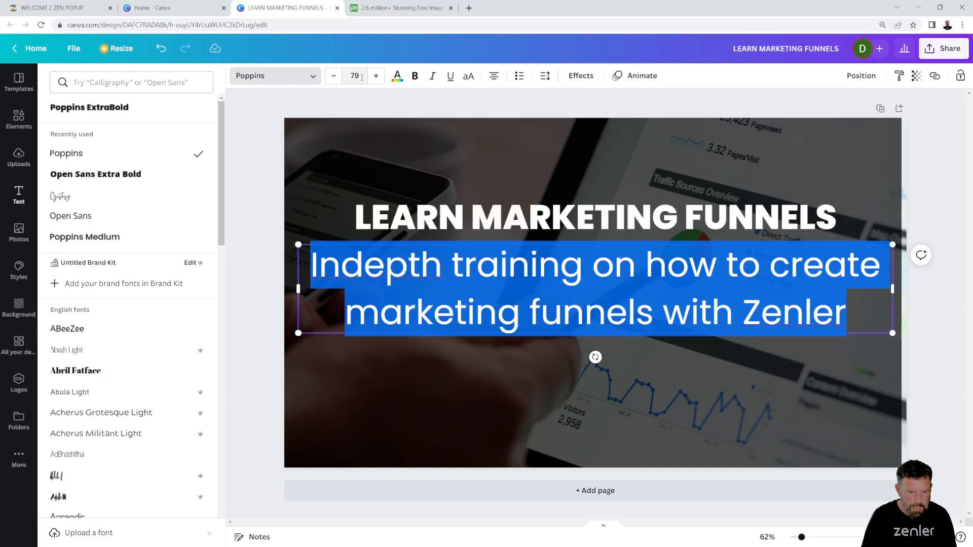
left_click(348, 76)
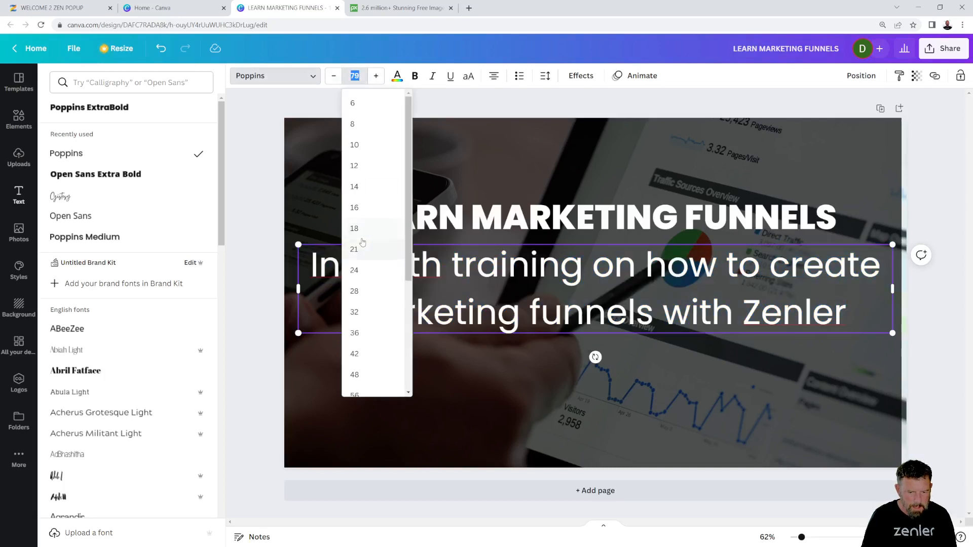
left_click(357, 270)
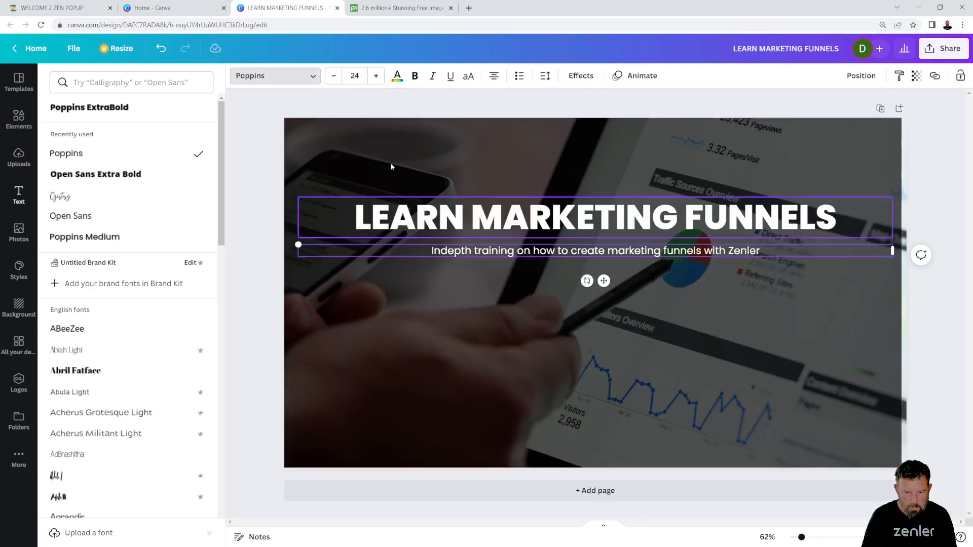
left_click(375, 76)
left_click(375, 76)
left_click(375, 76)
left_click(375, 76)
left_click(375, 77)
left_click(376, 76)
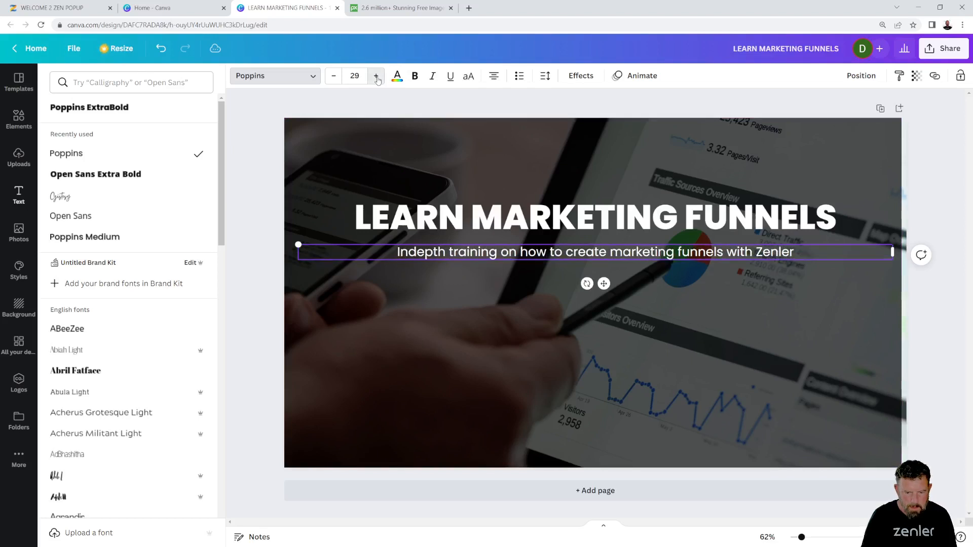
left_click(376, 77)
left_click(376, 77)
left_click(375, 77)
left_click(376, 77)
left_click(376, 77)
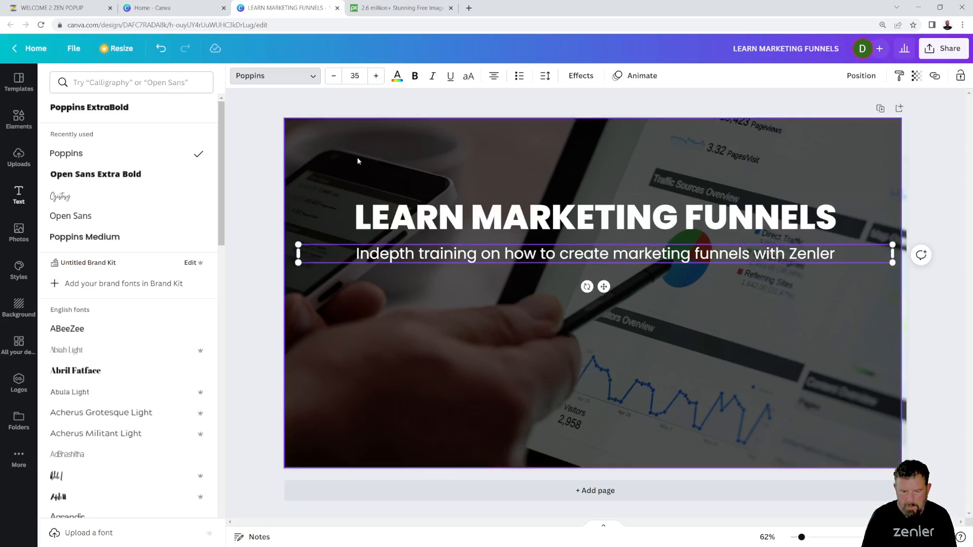
- Change the subheading's text colour to the light grey from the photo colours
left_click(398, 78)
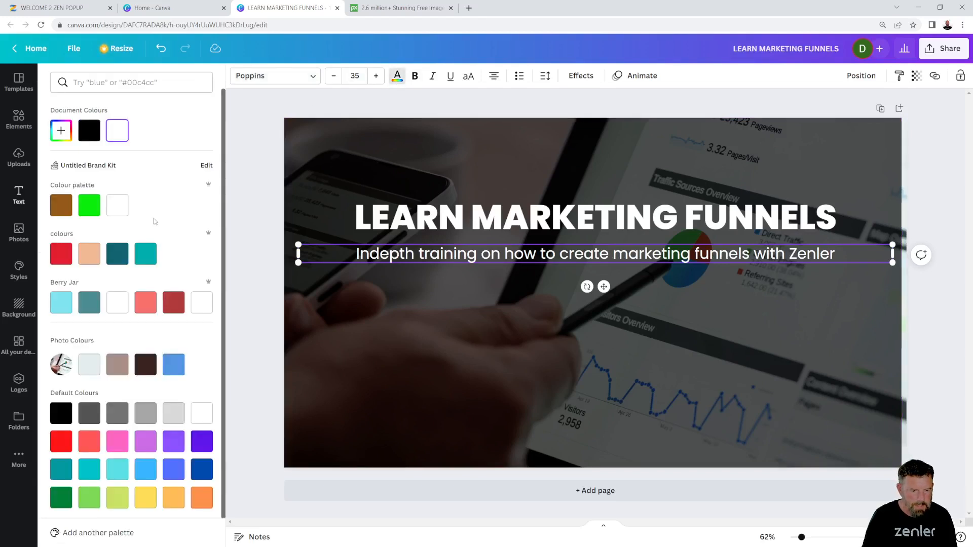
left_click(88, 364)
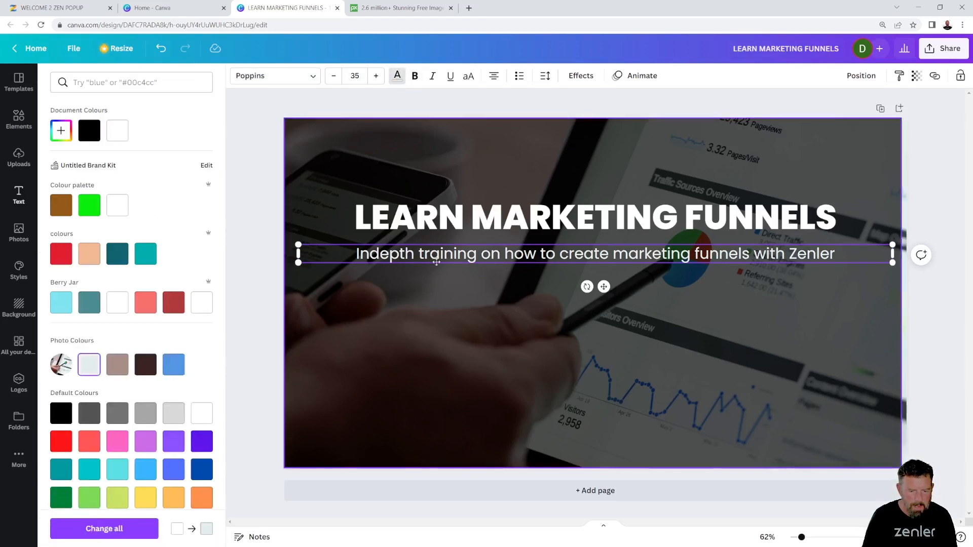
left_click(293, 272)
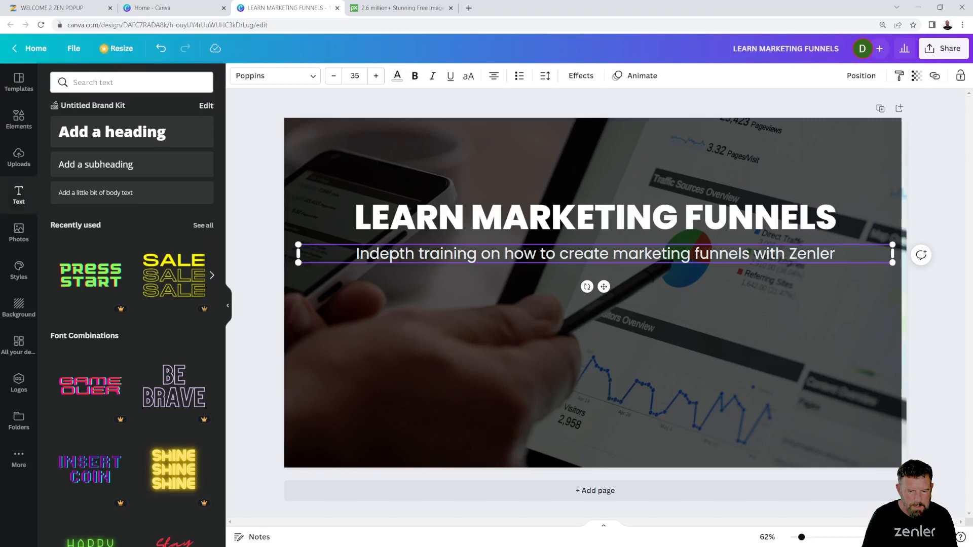
- Move the subheading up close beneath the heading and shift both texts together down to the vertical middle of the page
left_click(926, 313)
left_click_drag(772, 255, 776, 243)
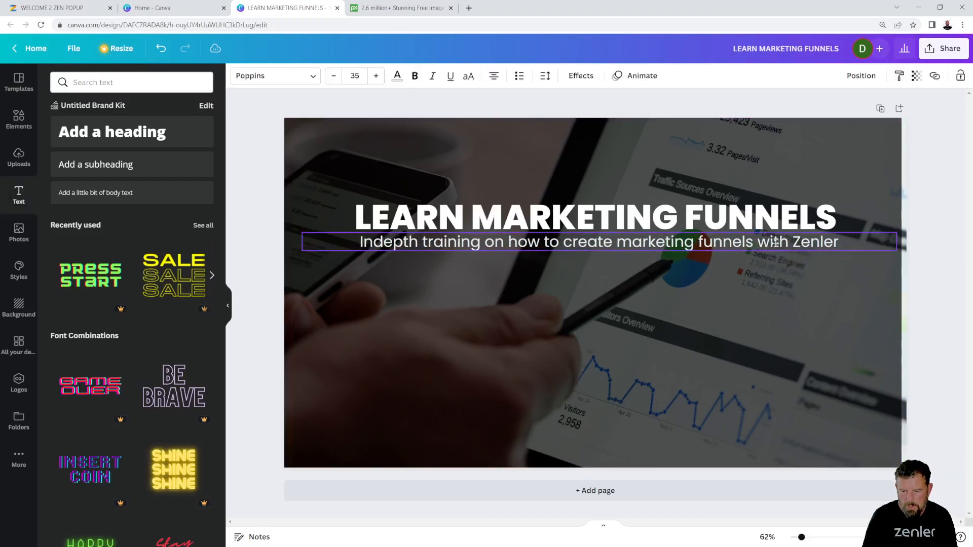
left_click(694, 228)
left_click(608, 241, "shift")
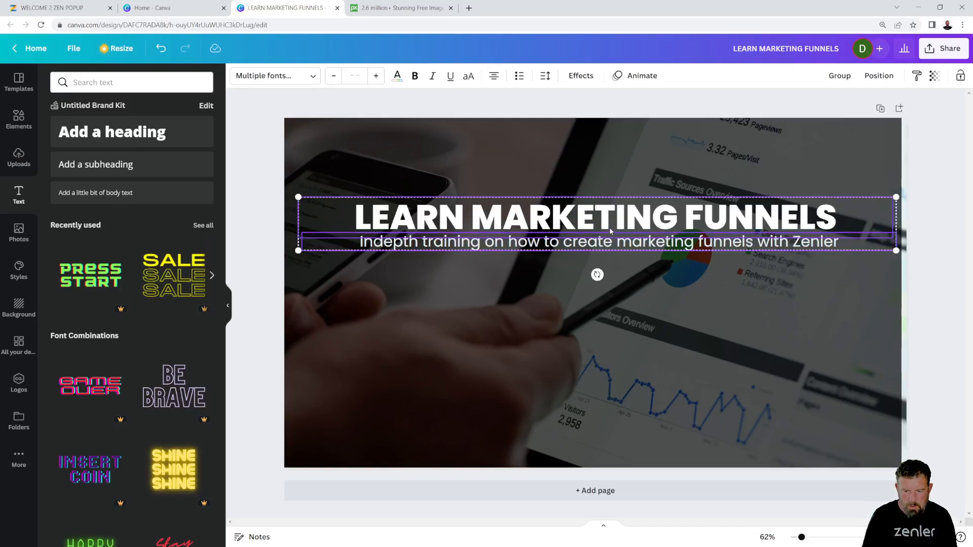
left_click_drag(609, 229, 619, 278)
left_click(918, 319)
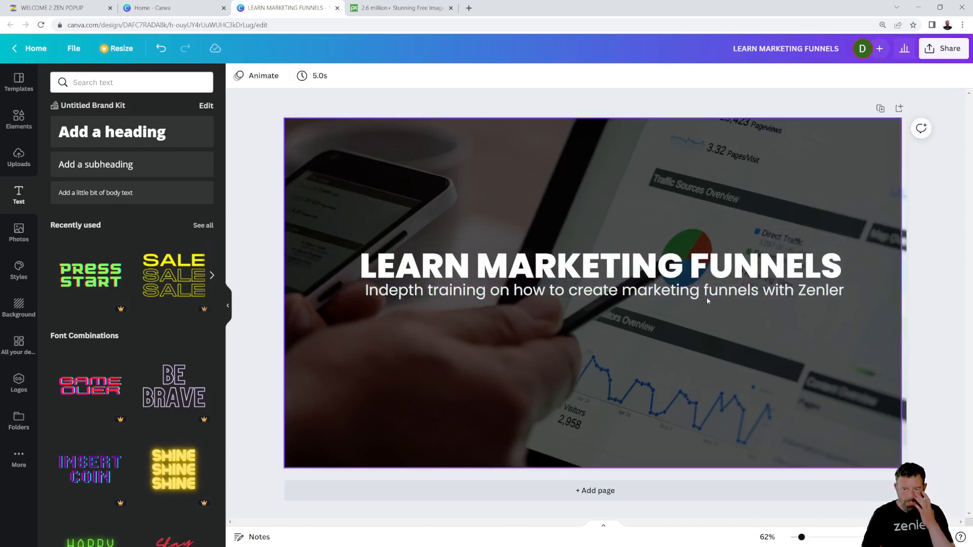
- Shift the heading and subheading together slightly to the left to centre them on the page
left_click(549, 297)
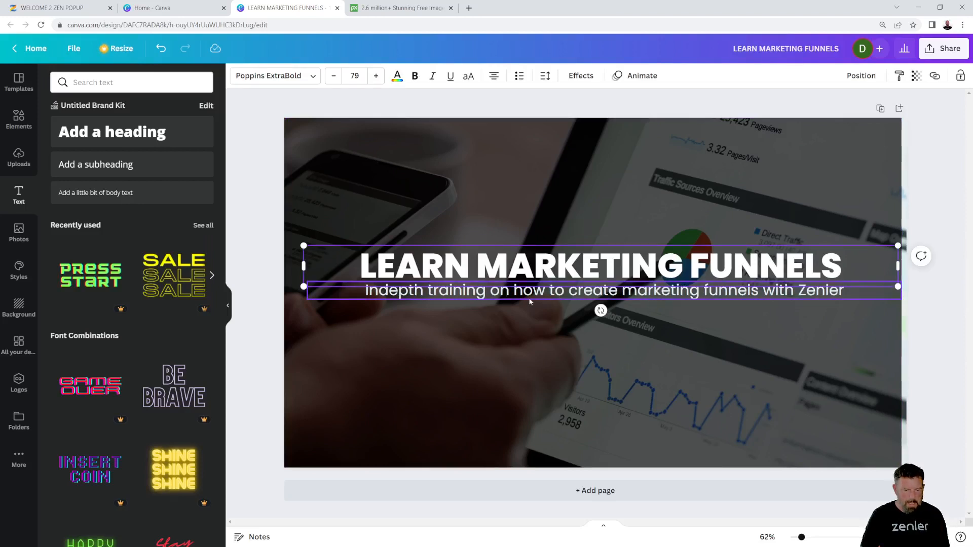
left_click(530, 300, "shift")
left_click_drag(517, 295, 508, 293)
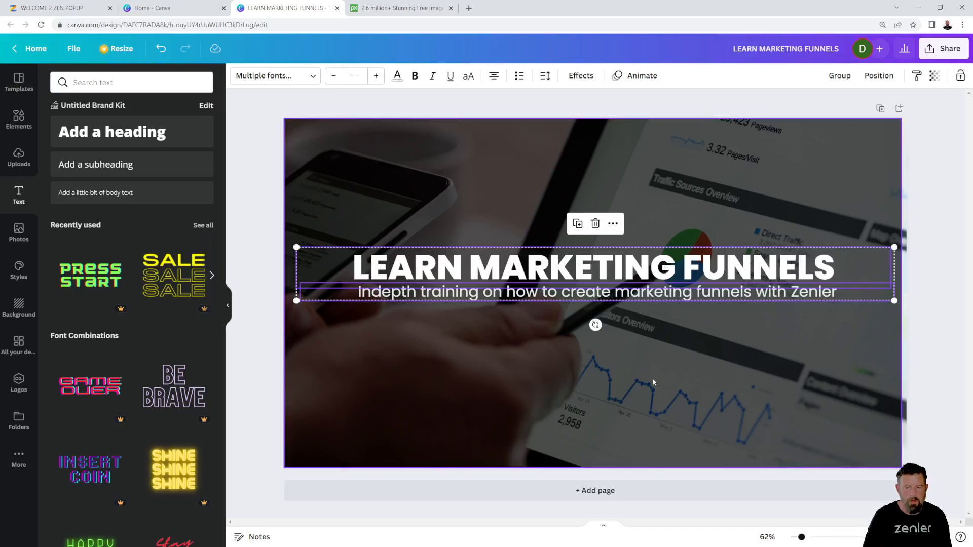
- Enlarge the subheading slightly to font size 35.2 so its left edge lines up with the heading
left_click(914, 349)
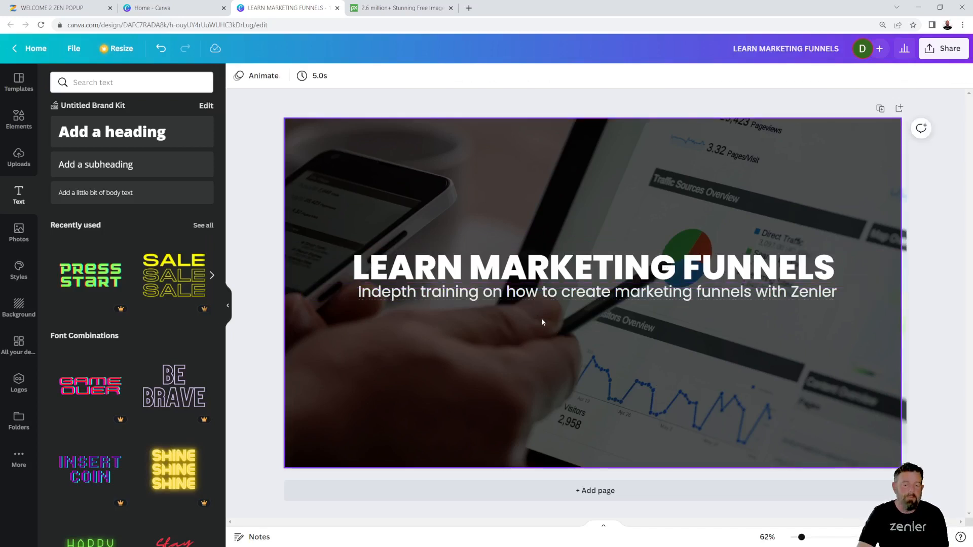
left_click(484, 295)
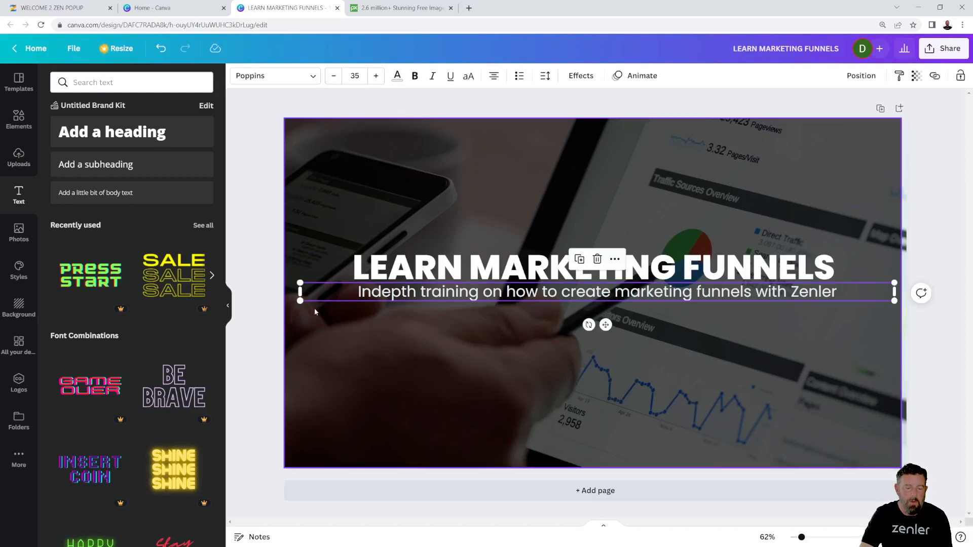
left_click_drag(300, 301, 295, 303)
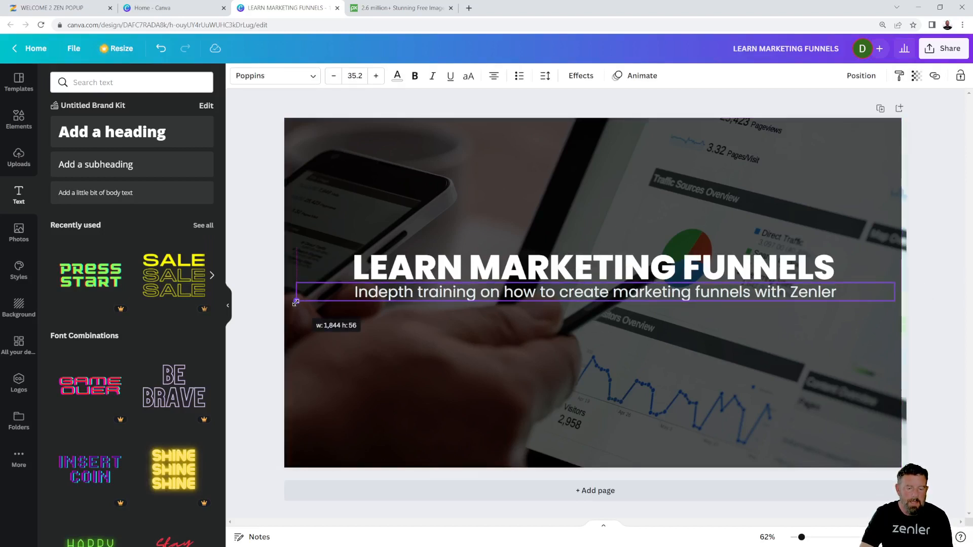
left_click(933, 340)
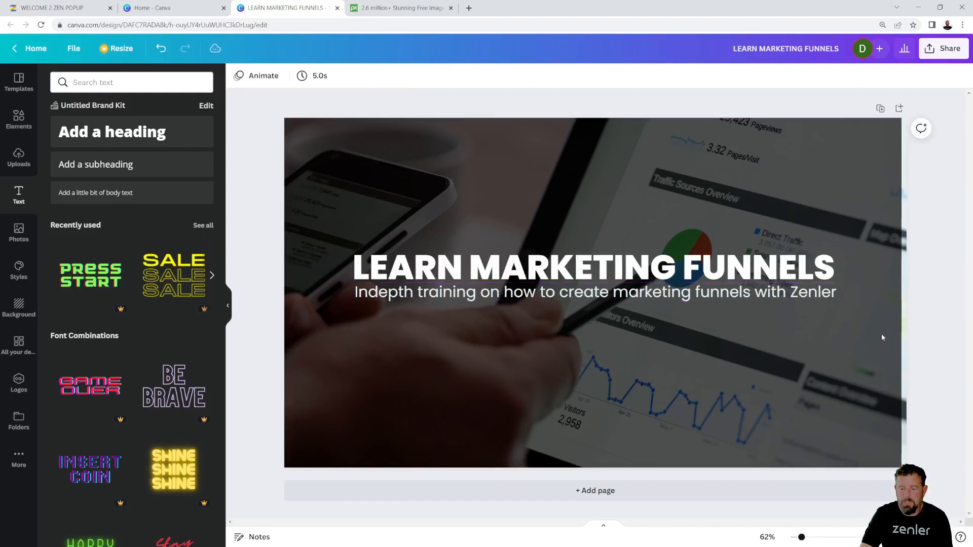
- Duplicate the page and change the copy's heading to "LEARN HOW TO RUN LIVES"
left_click(879, 109)
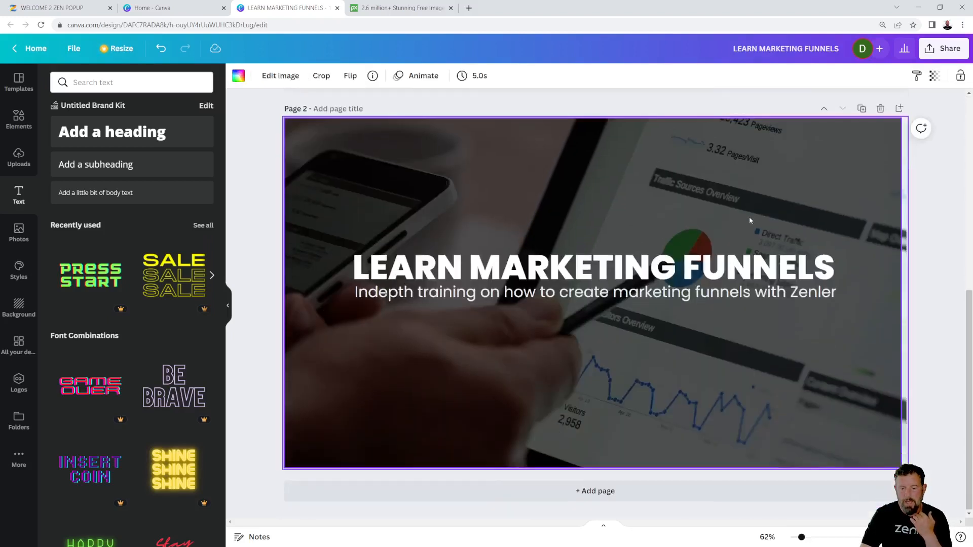
left_click(470, 269)
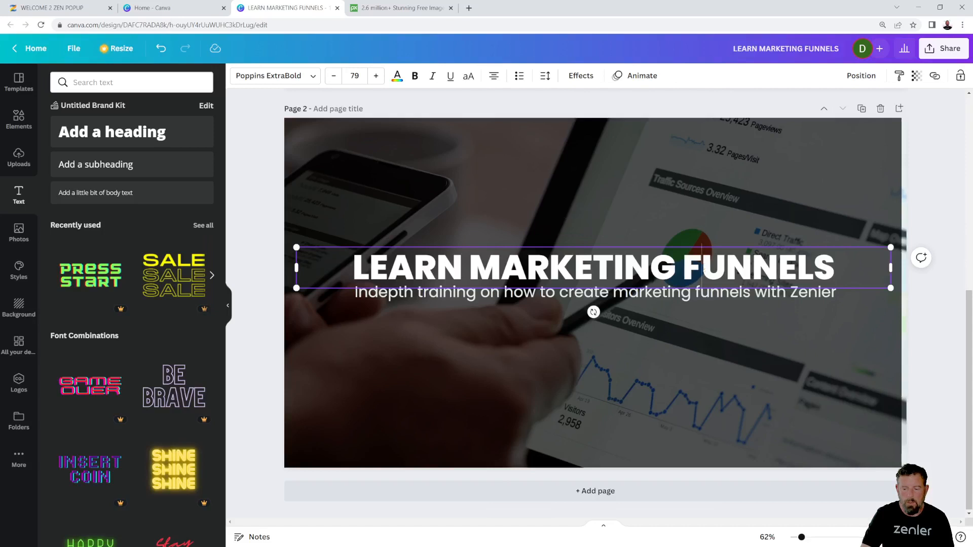
double_click(704, 269)
left_click(797, 270)
left_click_drag(833, 268, 469, 268)
type("HW")
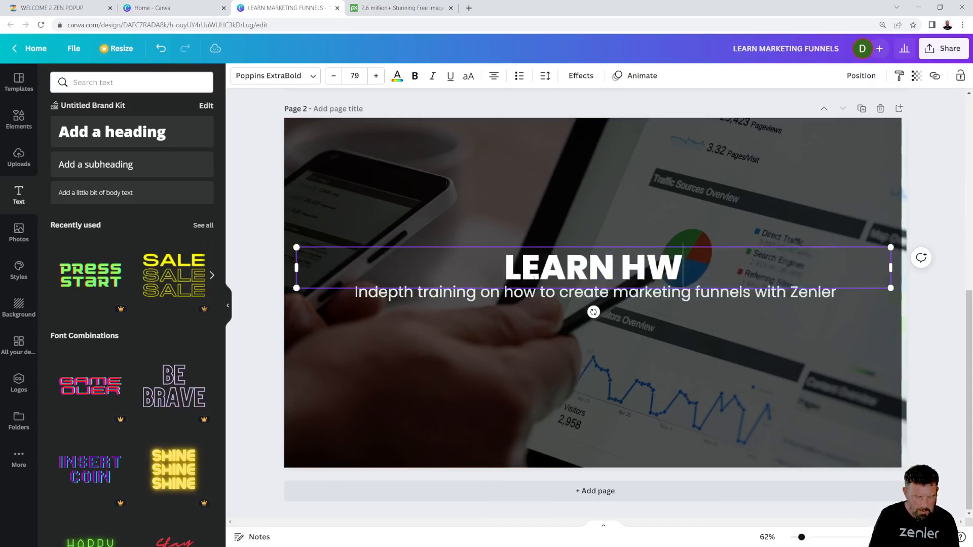
type(" TO RUN LIVES")
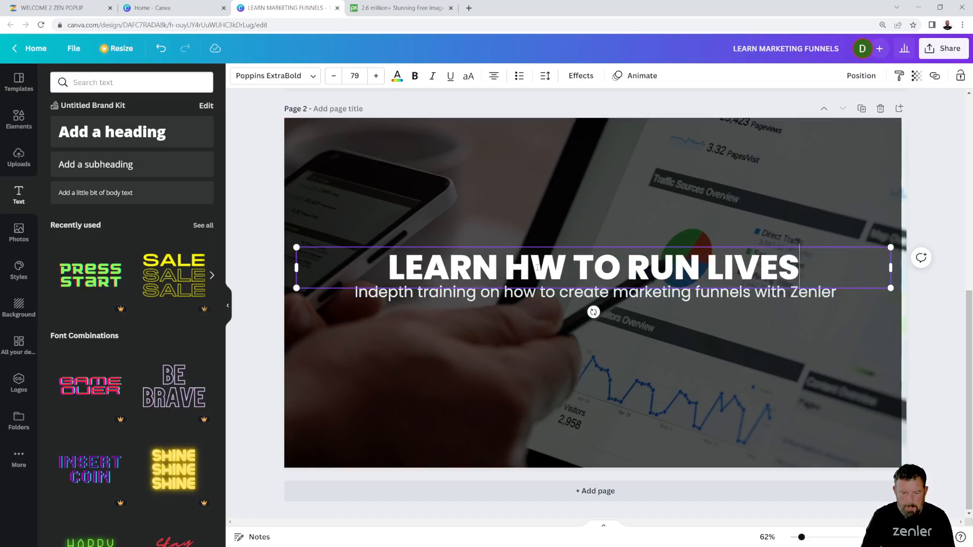
type("O")
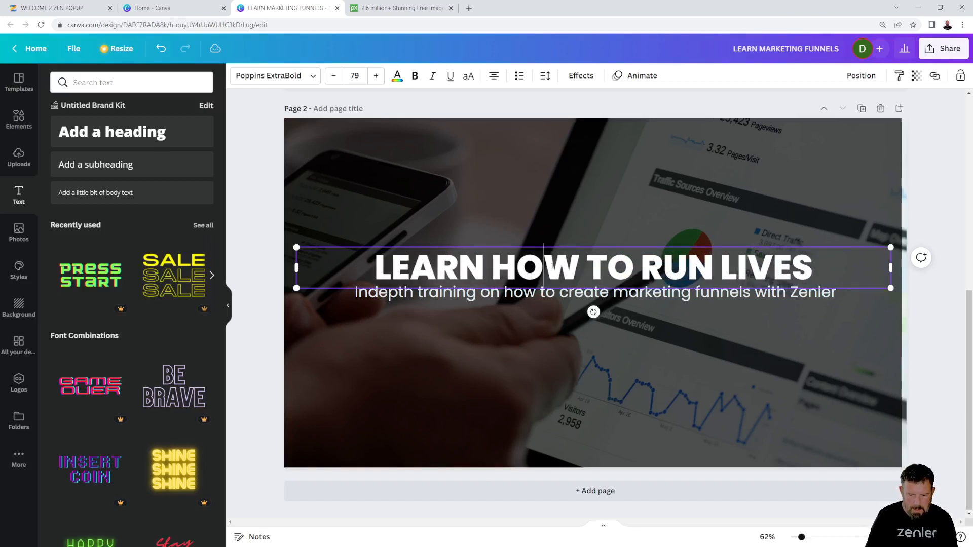
- Change page 2's subheading to "Indepth training on how to run live workshops in Zenler" and enlarge it to font size 36.7
left_click(558, 300)
double_click(723, 293)
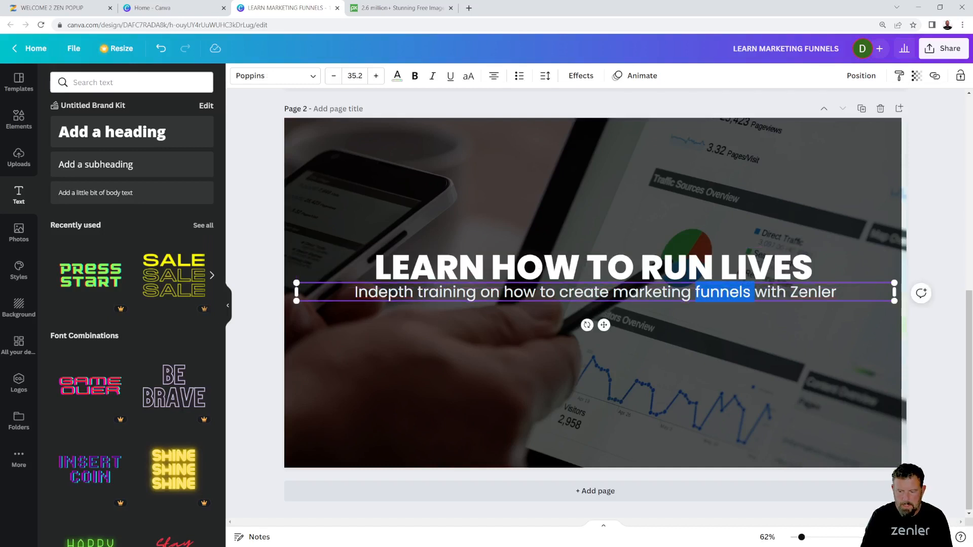
left_click_drag(836, 292, 556, 292)
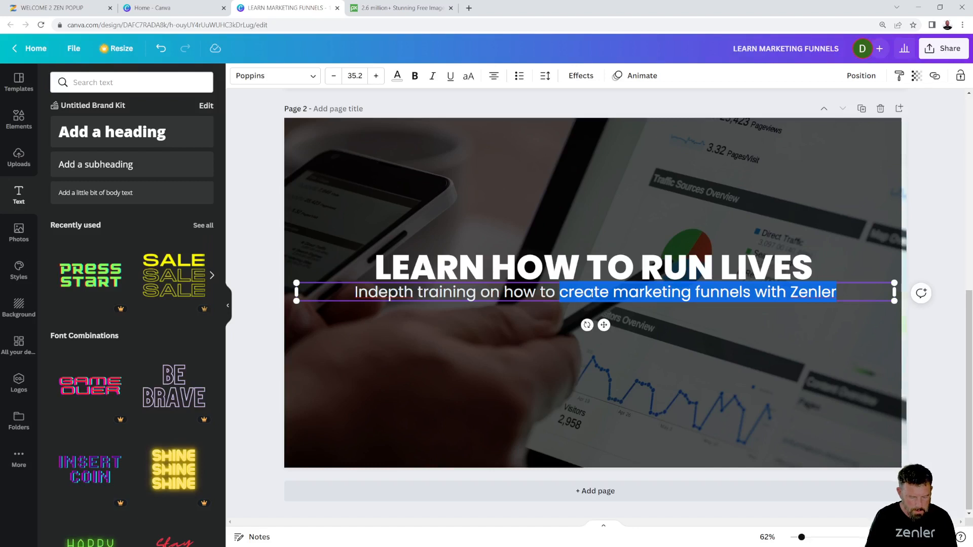
type("run liv")
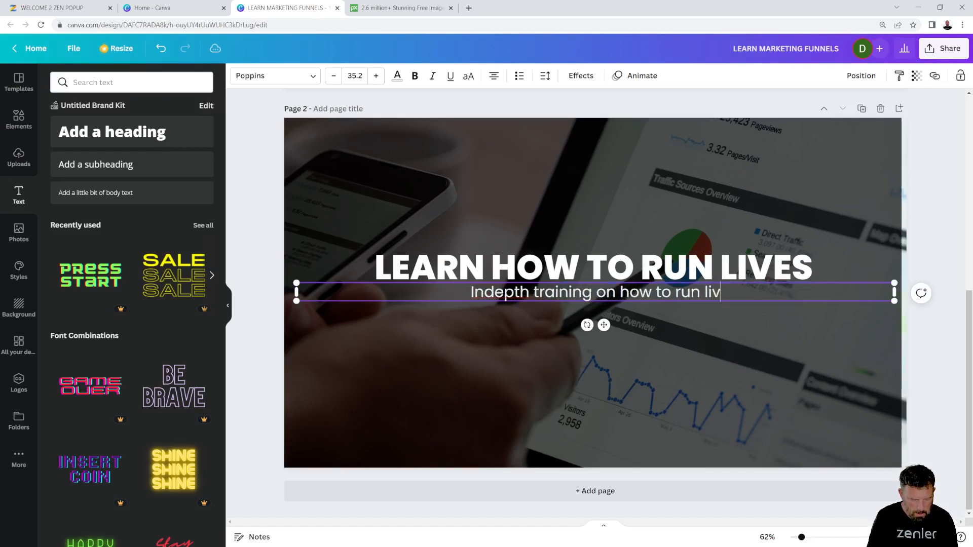
type("e worksho")
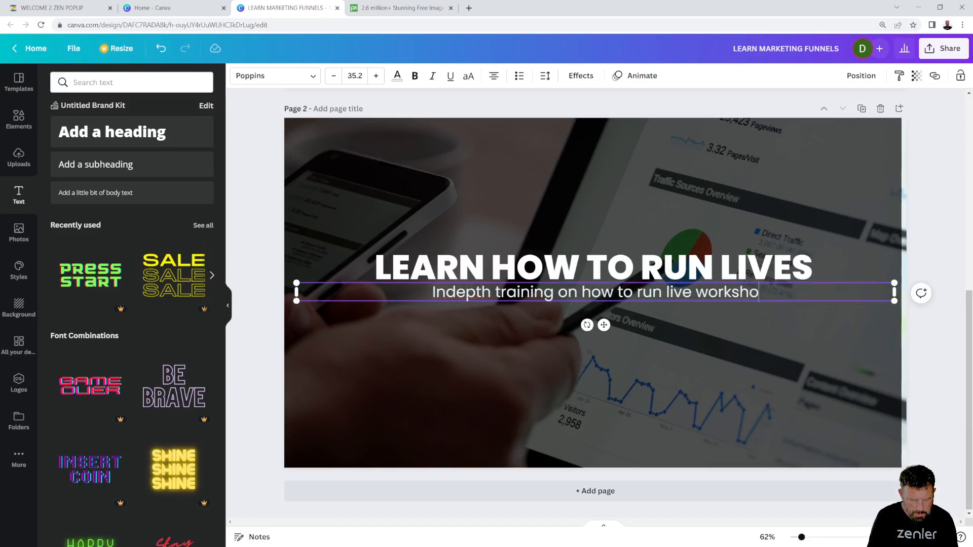
type("ps in Z")
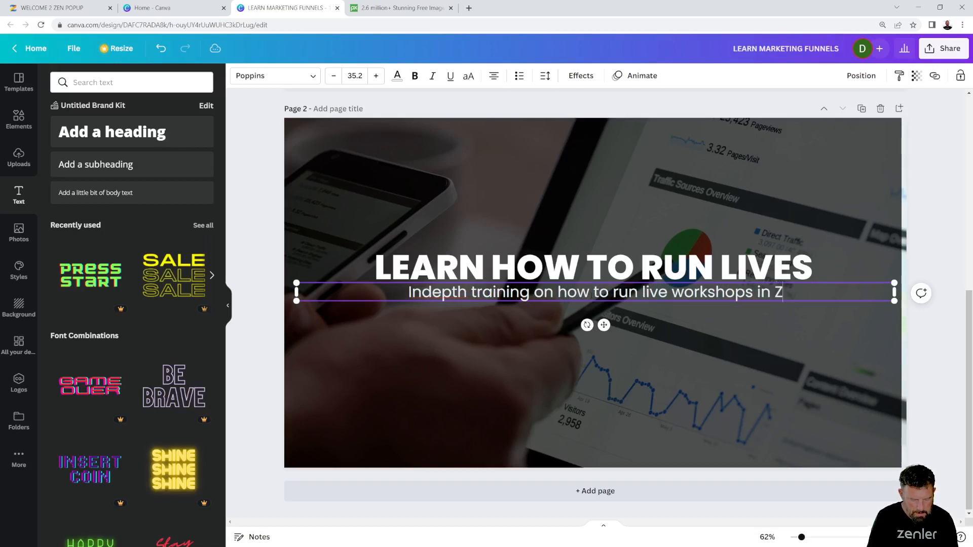
type("enler")
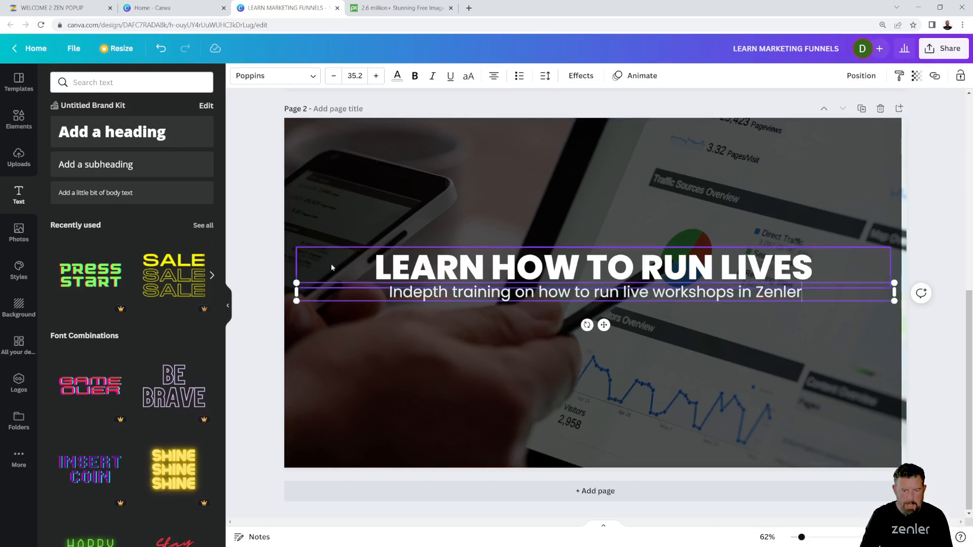
left_click_drag(296, 301, 284, 303)
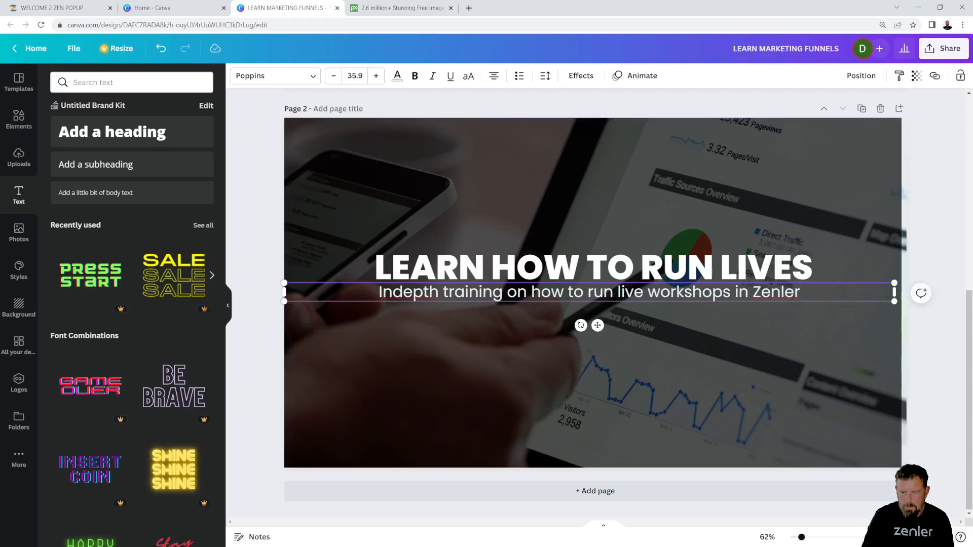
left_click_drag(894, 303, 906, 302)
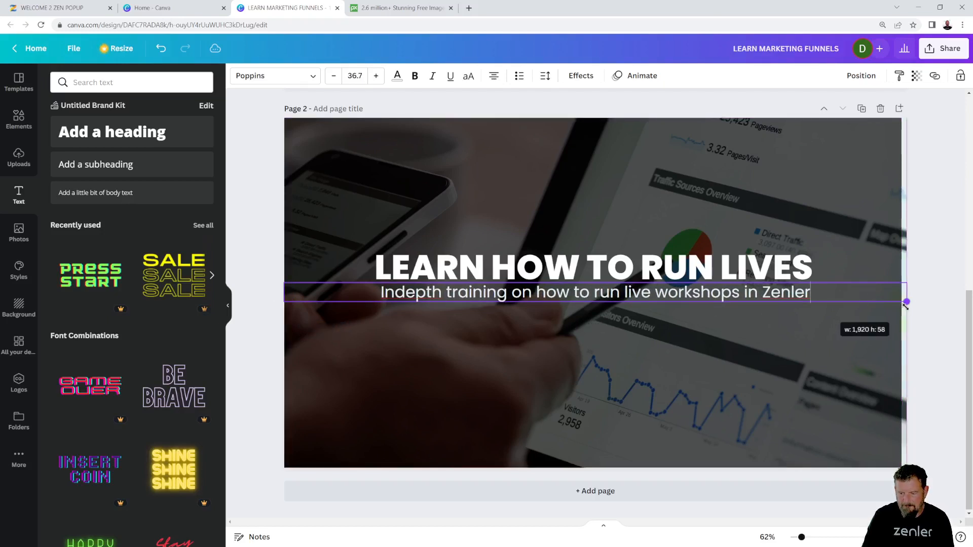
- Move page 2's dark overlay aside, then detach the marketing photo from the background and delete it
left_click(364, 190)
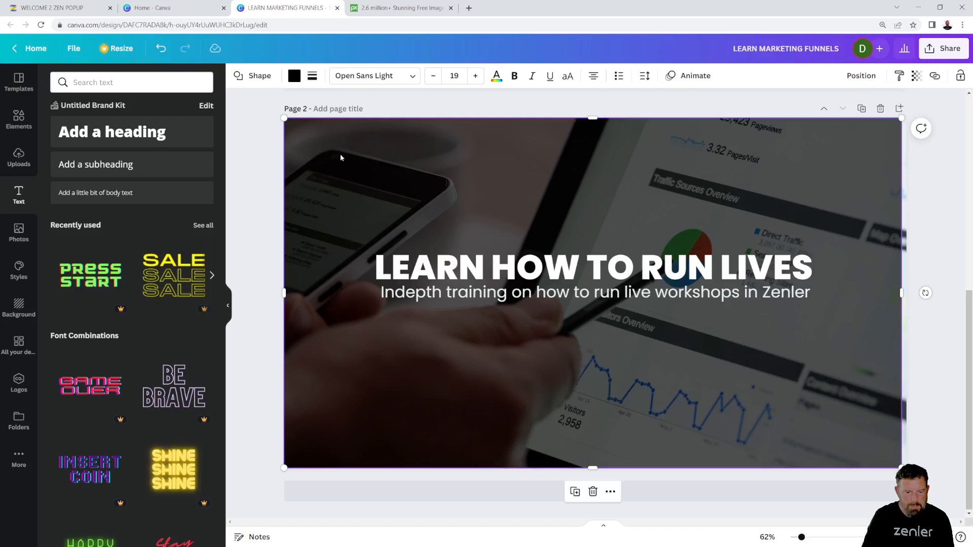
left_click_drag(339, 154, 443, 381)
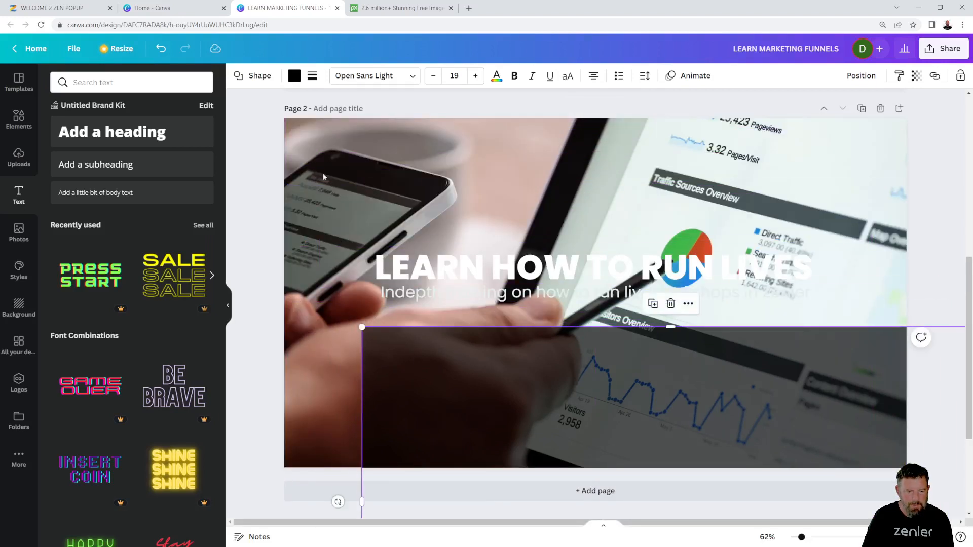
left_click(316, 149)
right_click(316, 149)
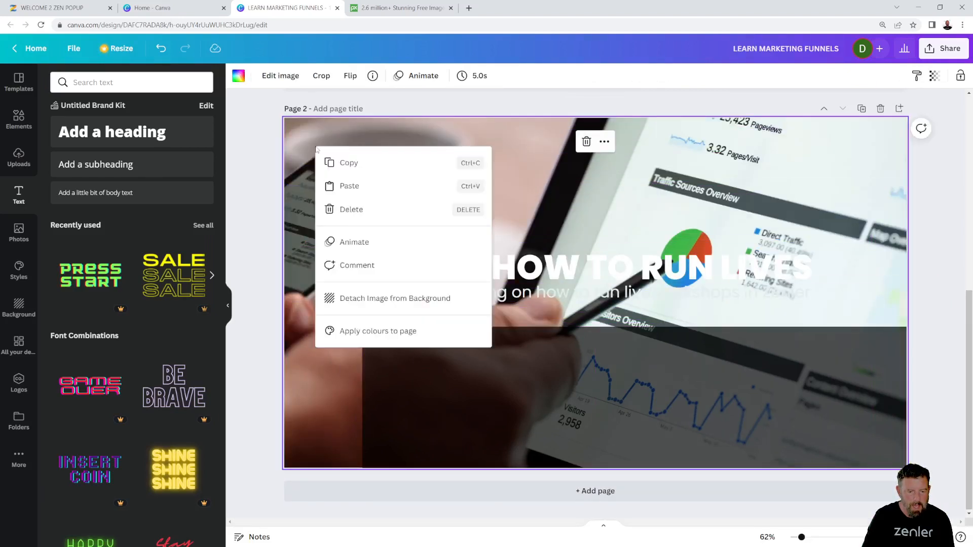
left_click(357, 298)
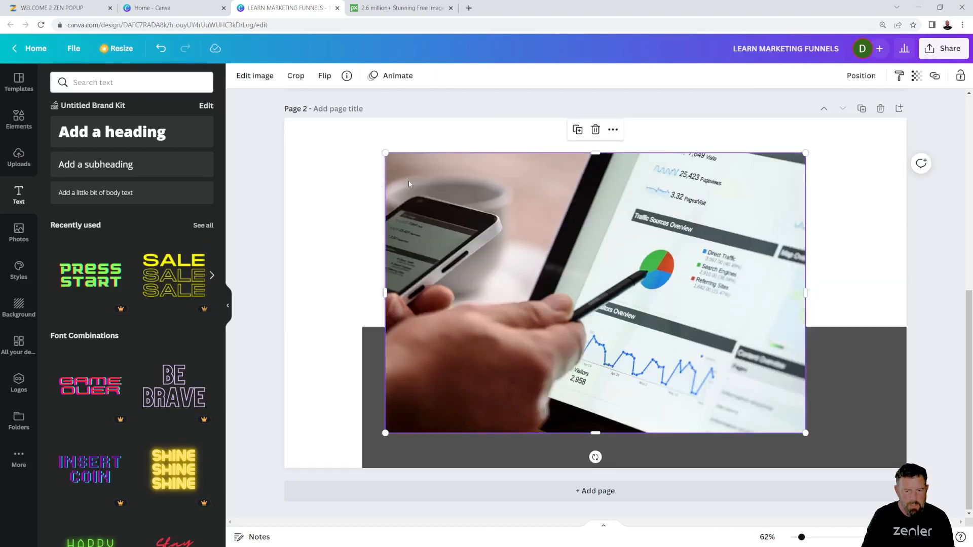
key("Delete")
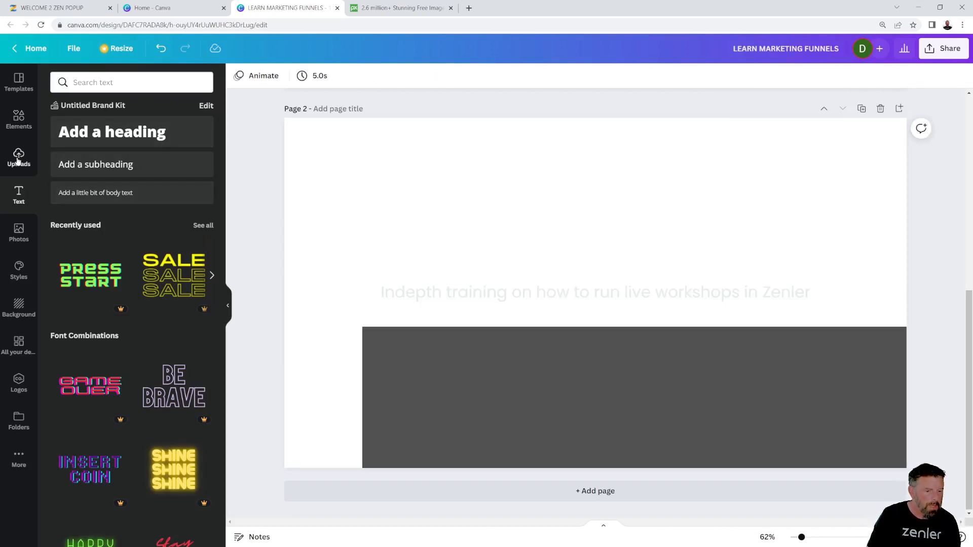
- Set the blue LIVE microphone photo from a "live" photo search as page 2's background and move the dark overlay back over it
left_click(21, 230)
left_click(113, 82)
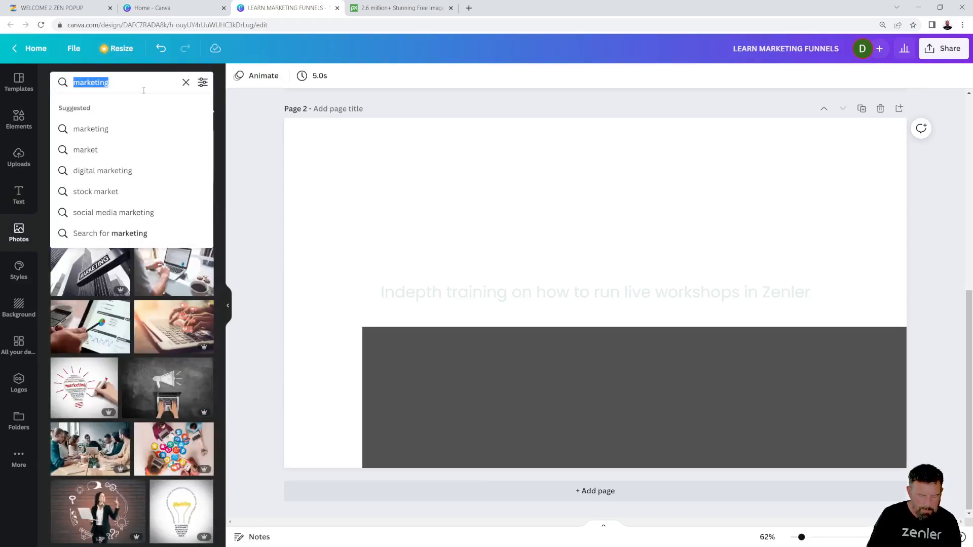
type("live")
key("Return")
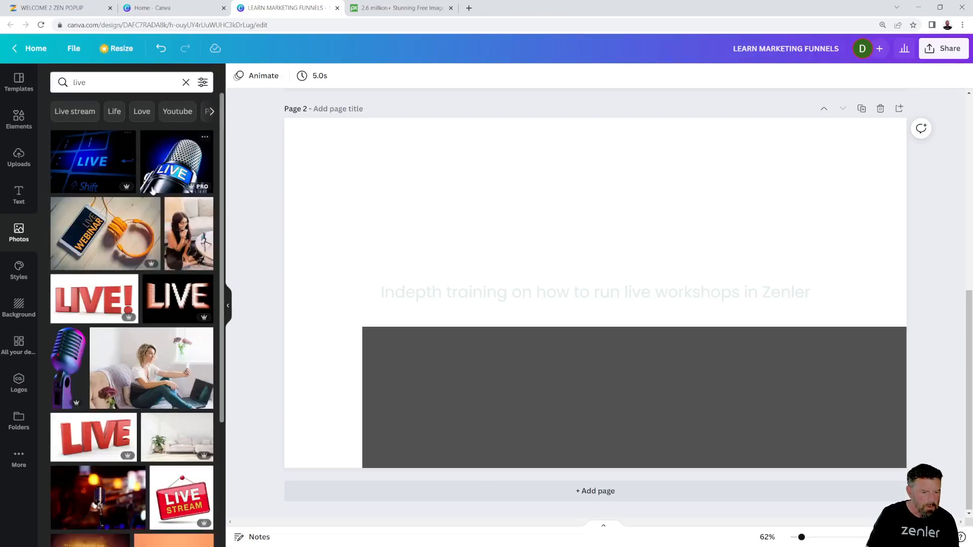
scroll(127, 238, "down", 2)
scroll(126, 235, "up", 2)
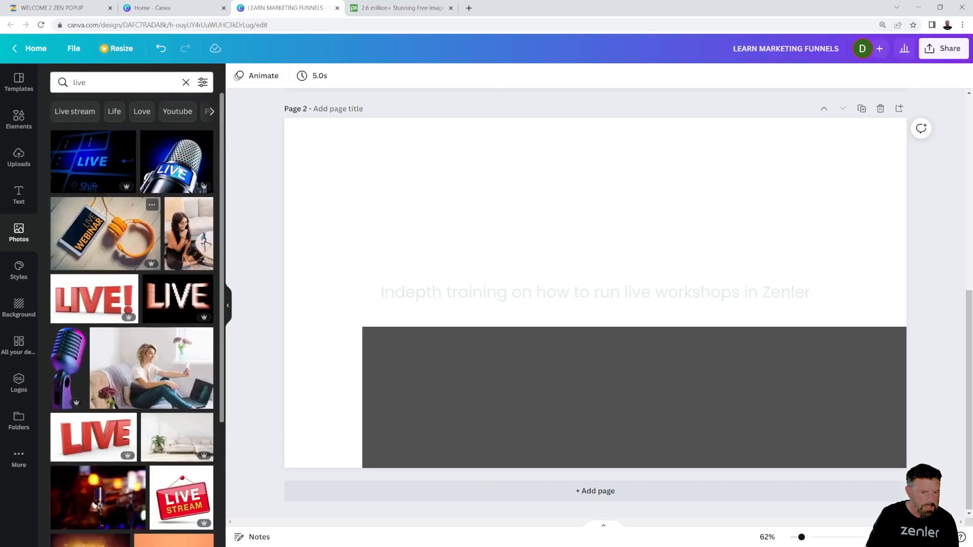
left_click_drag(168, 167, 306, 152)
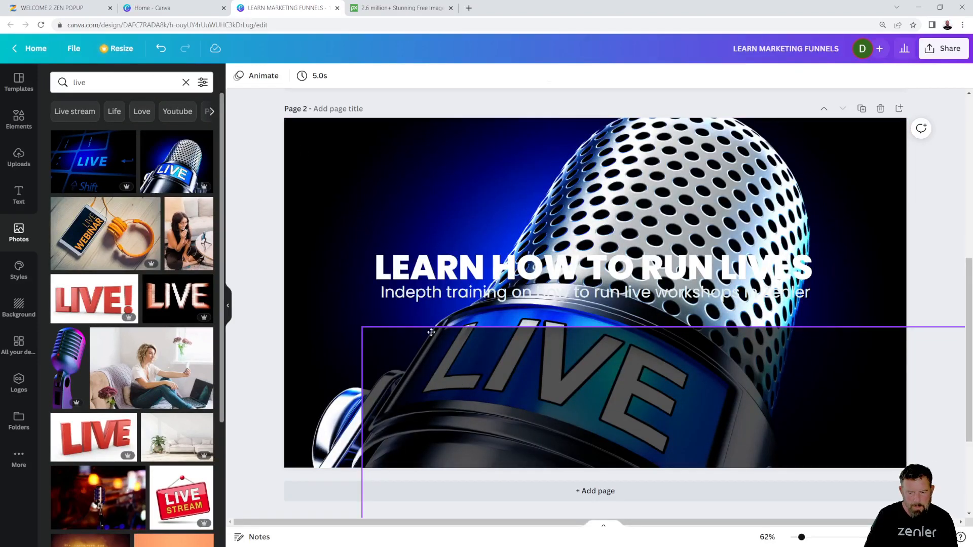
left_click_drag(431, 331, 381, 175)
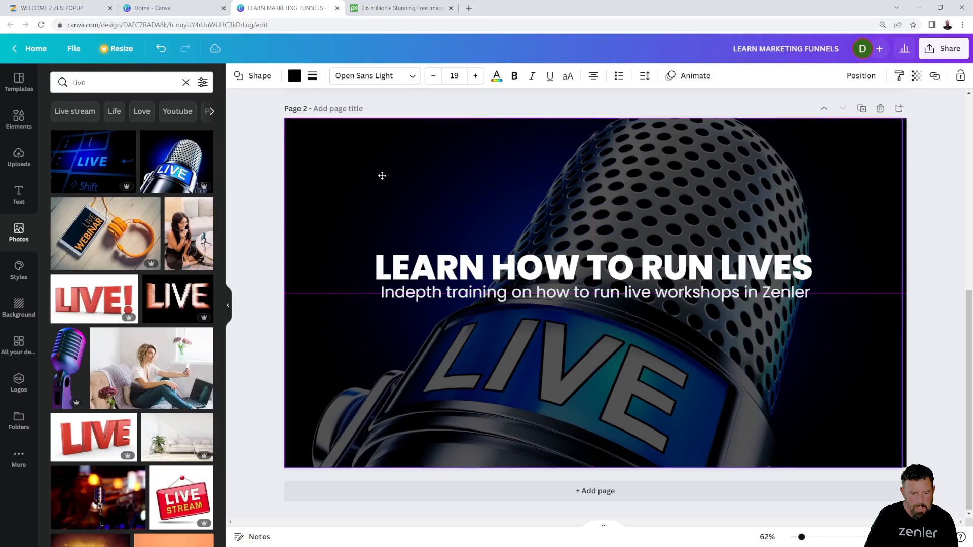
- Enlarge page 2's subheading on both sides to font size 37.3 so it matches the heading's width
left_click(439, 298)
left_click_drag(285, 303, 277, 303)
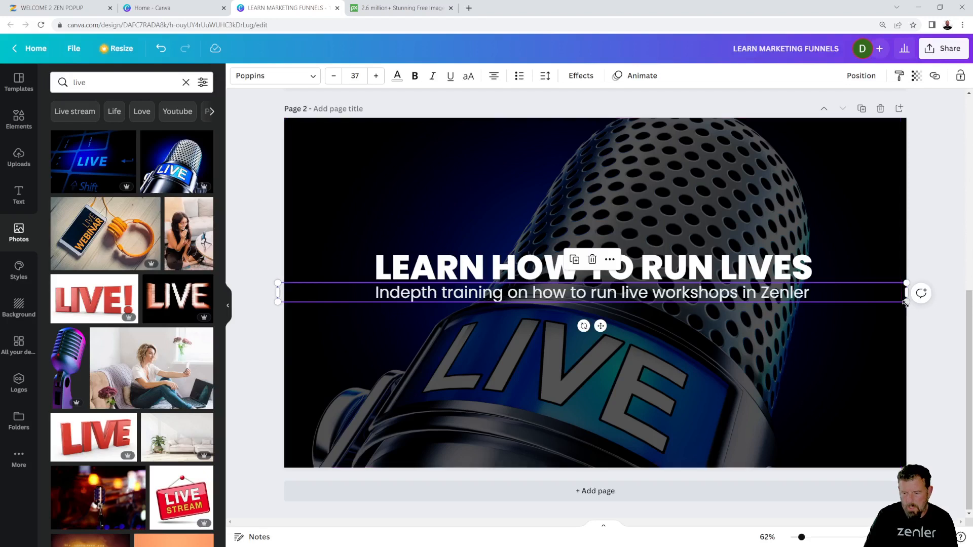
left_click_drag(907, 302, 910, 303)
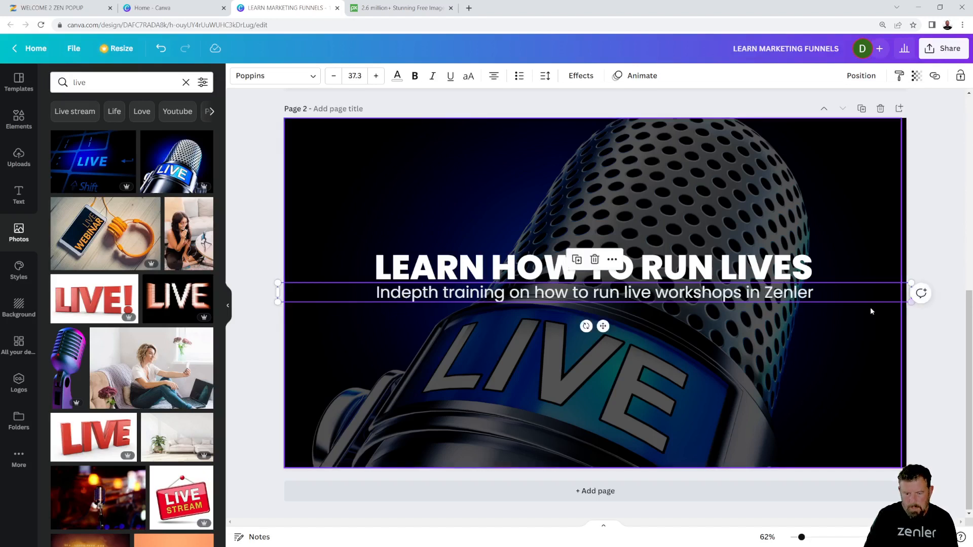
- Change page 2's subheading text colour to the light blue of the Berry Jar palette
left_click(397, 76)
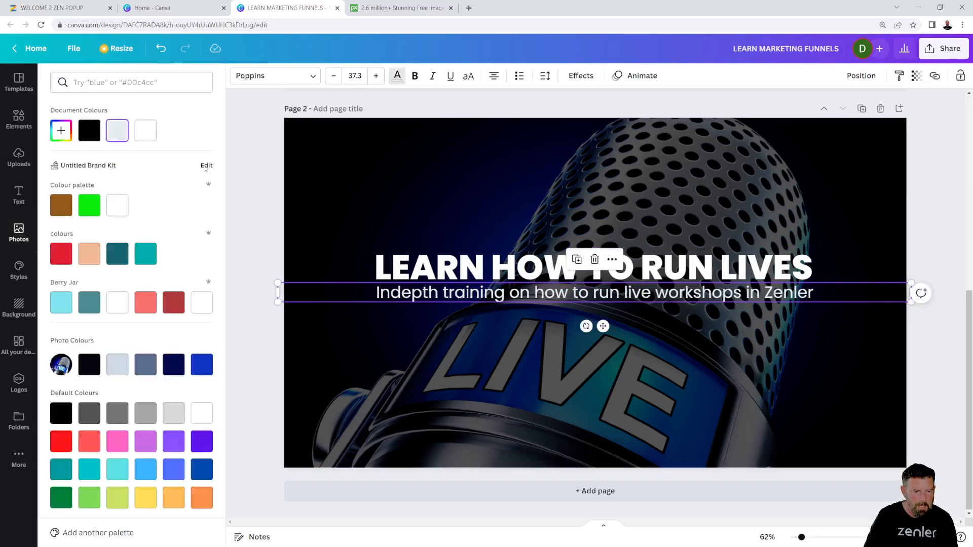
left_click(57, 261)
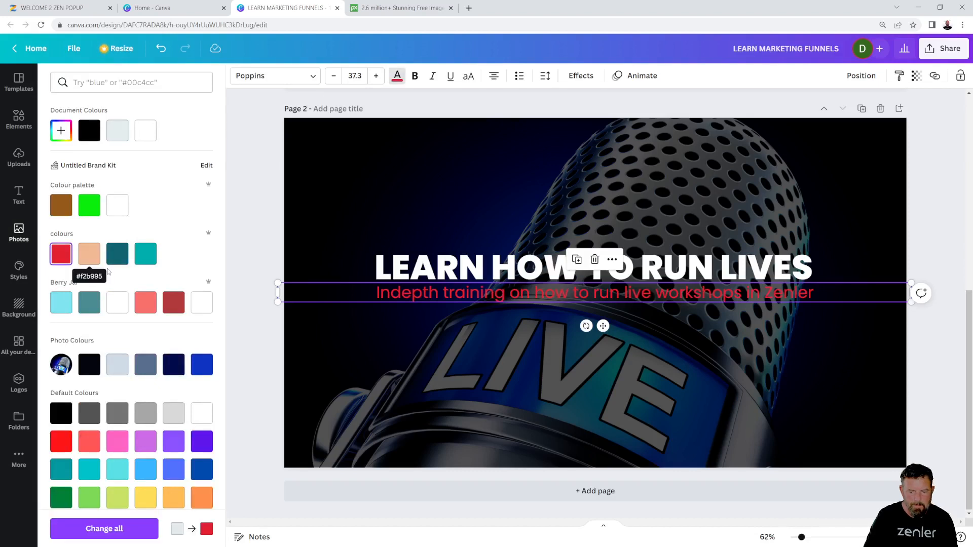
left_click(60, 306)
left_click(941, 386)
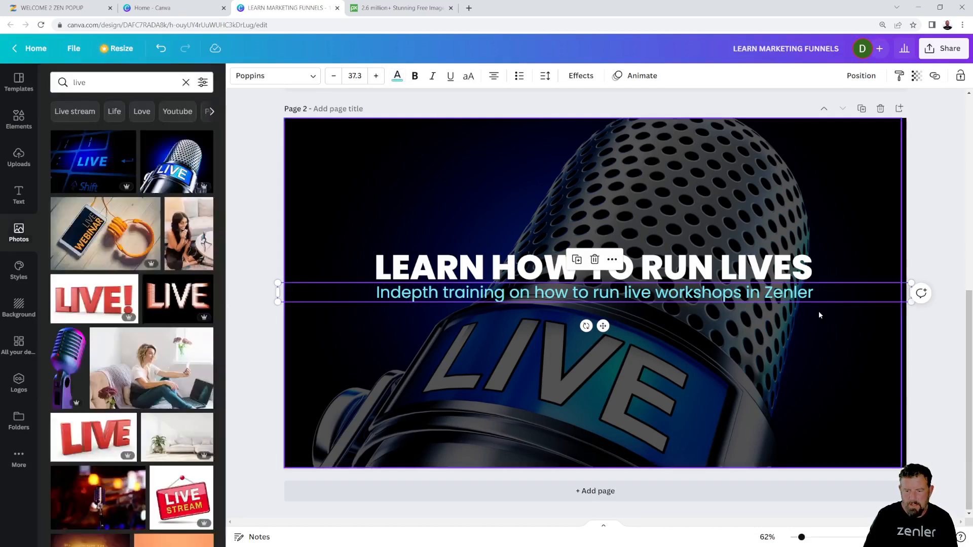
scroll(817, 314, "up", 7)
scroll(812, 299, "down", 7)
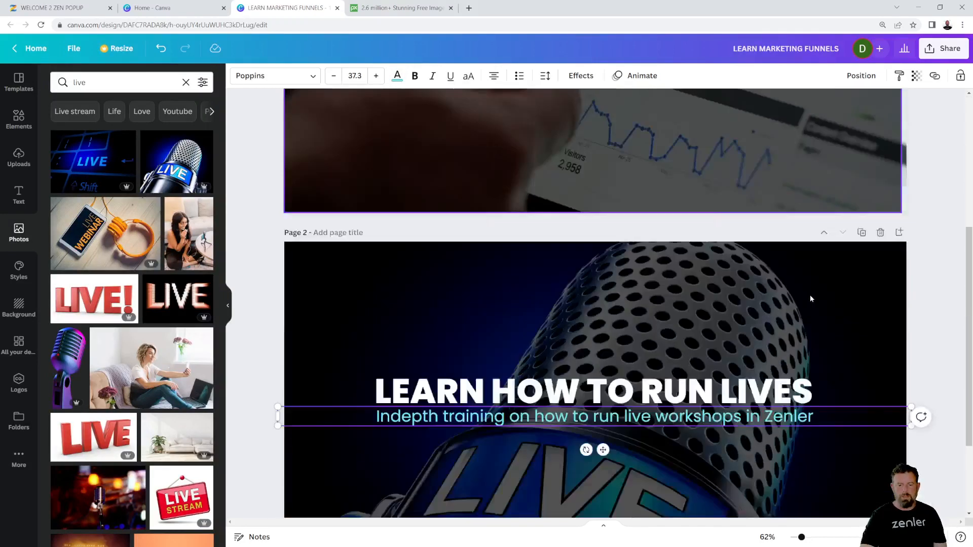
left_click(935, 374)
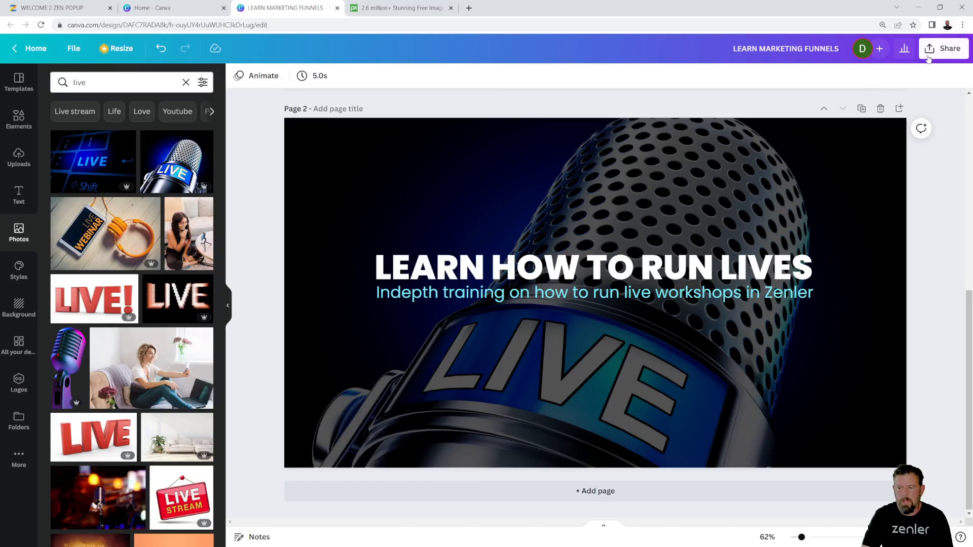
scroll(935, 109, "up", 3)
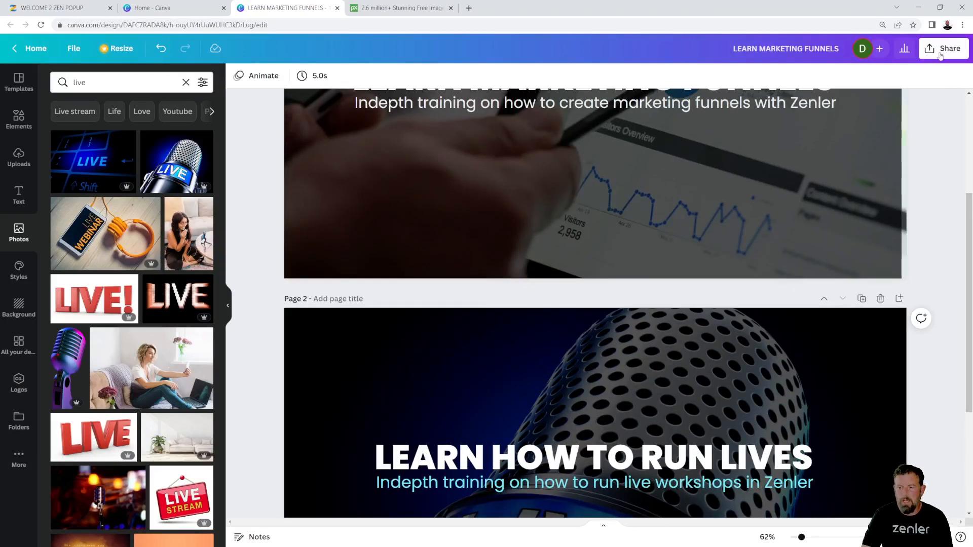
left_click(940, 54)
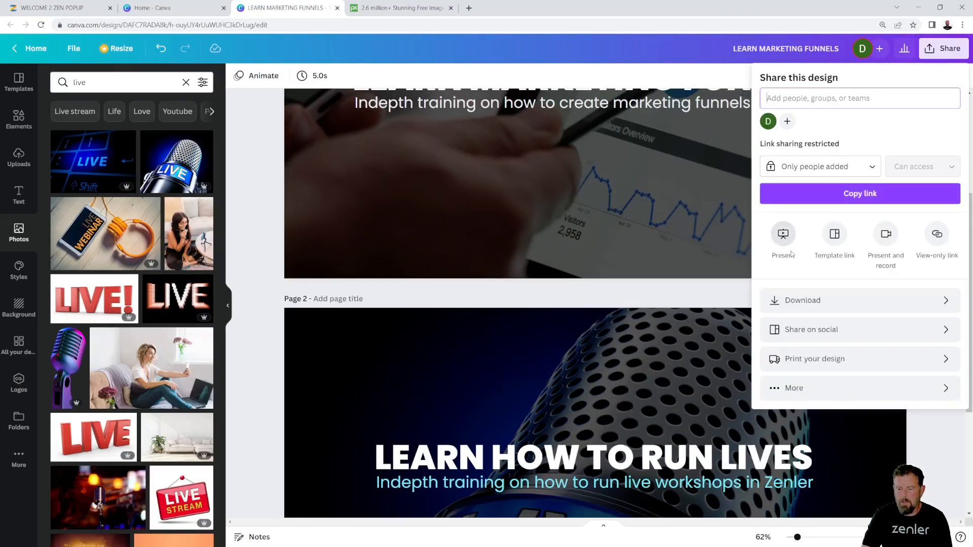
left_click(802, 300)
left_click(787, 126)
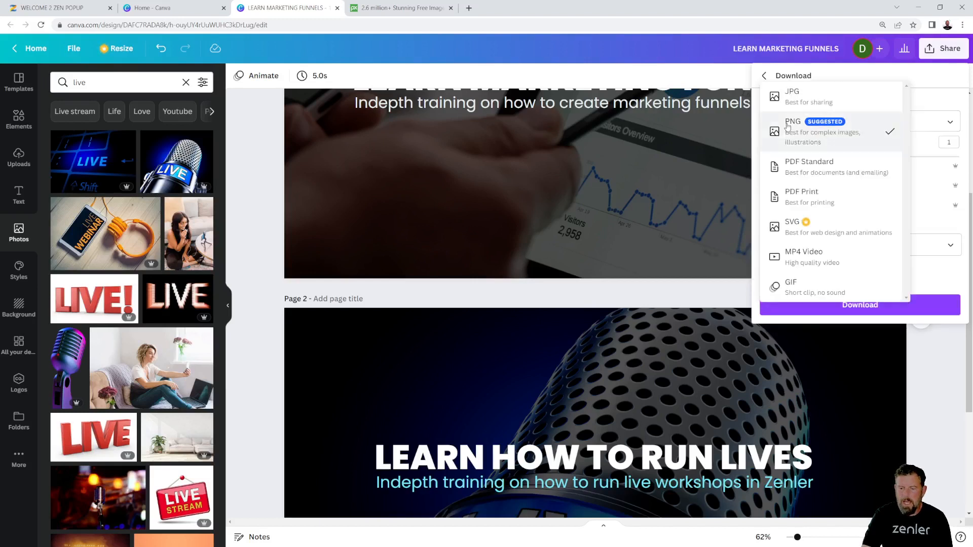
left_click(790, 97)
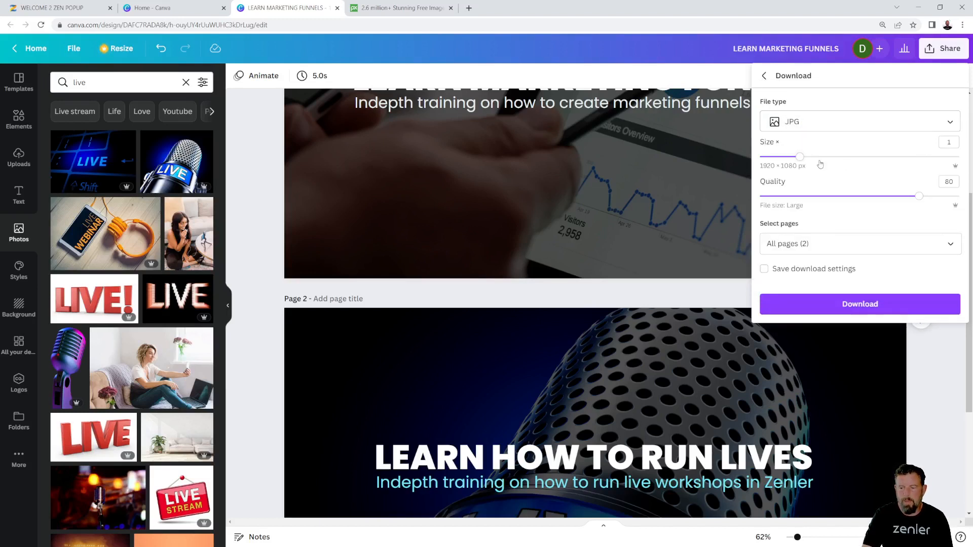
left_click_drag(917, 199, 905, 197)
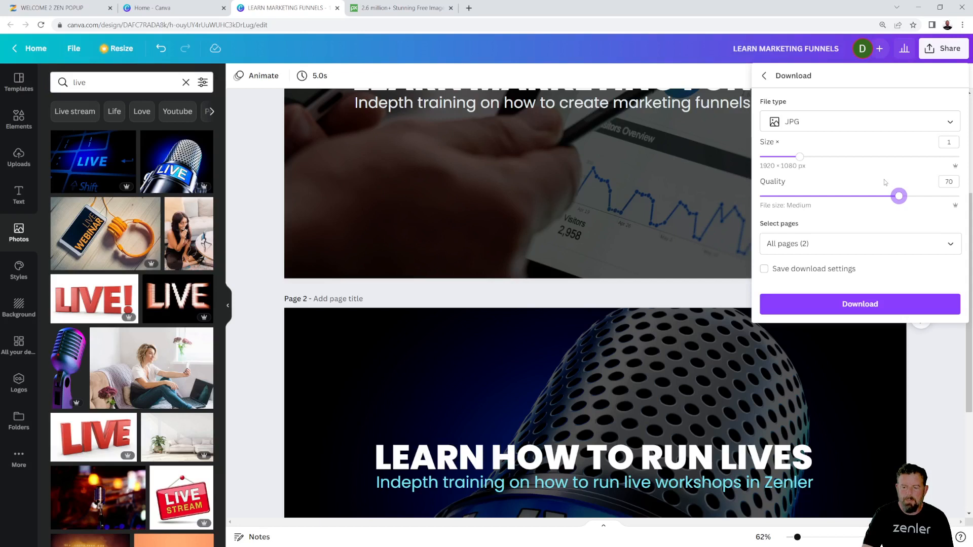
mouse_move(898, 198)
left_mouse_down()
mouse_move(791, 203)
mouse_move(956, 198)
mouse_move(901, 196)
left_mouse_up()
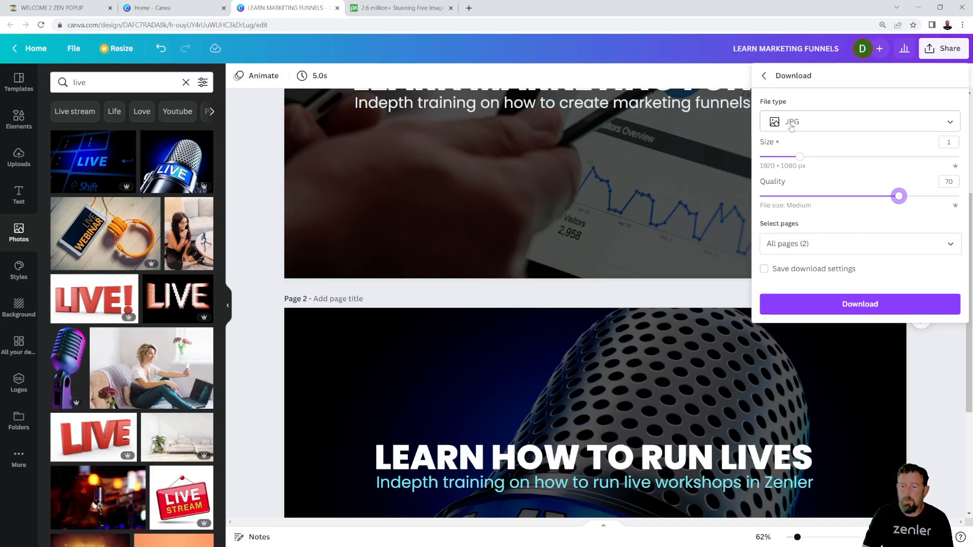
left_click(815, 244)
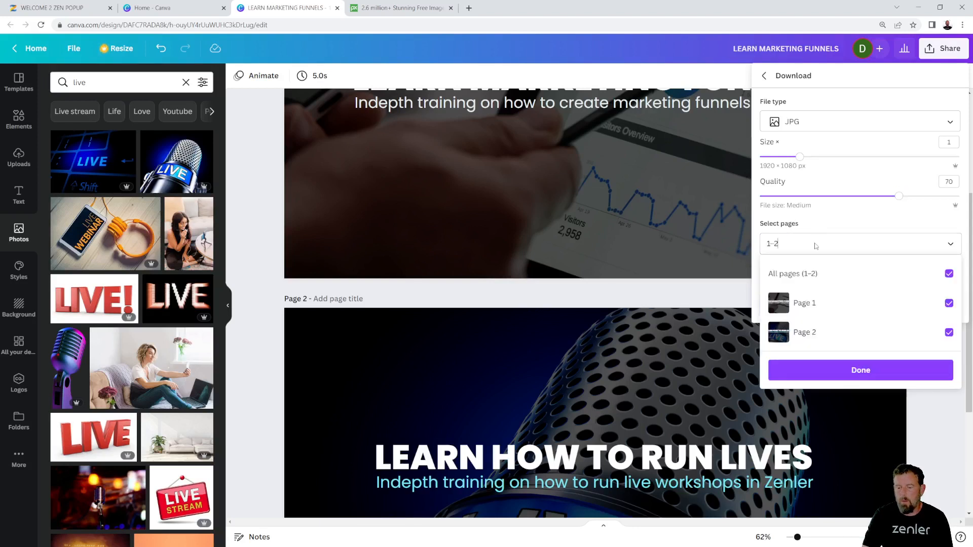
left_click(811, 274)
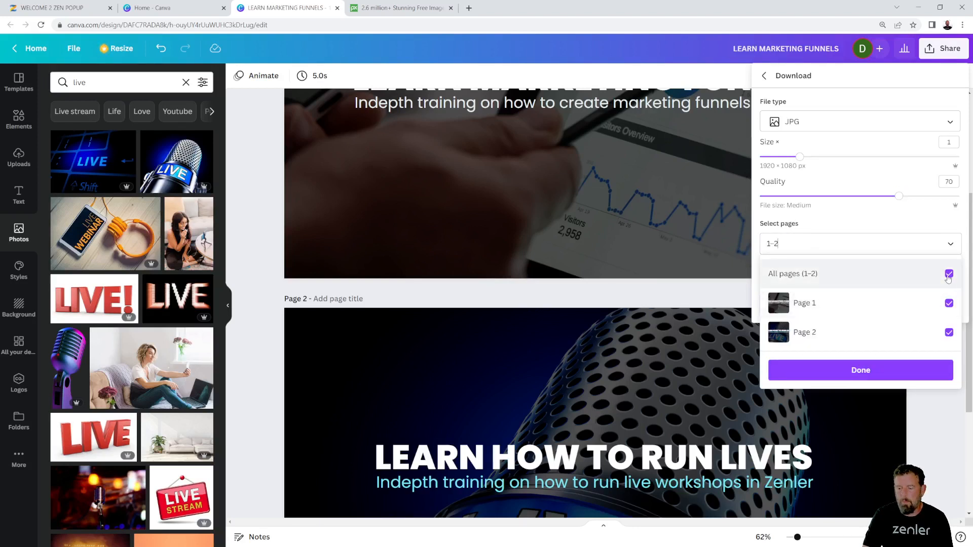
left_click(948, 303)
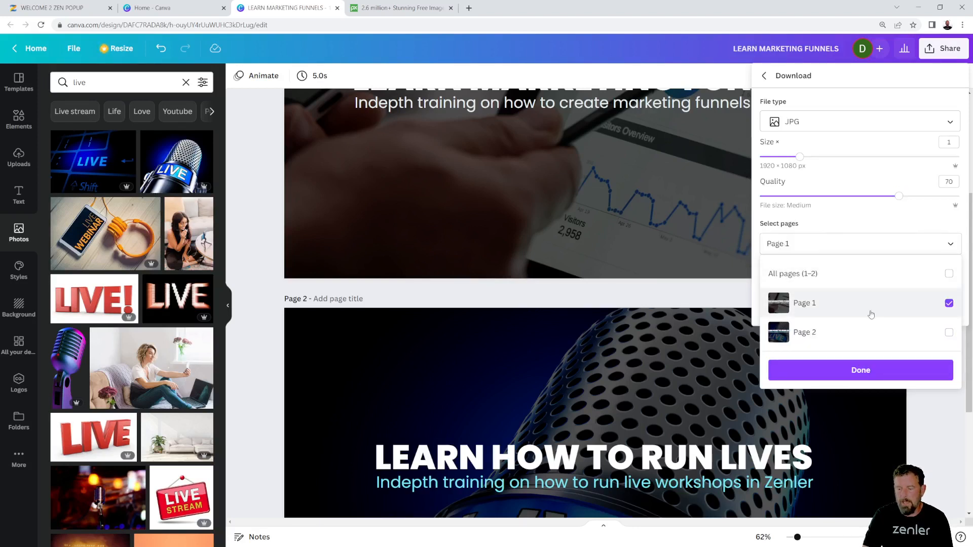
left_click(947, 275)
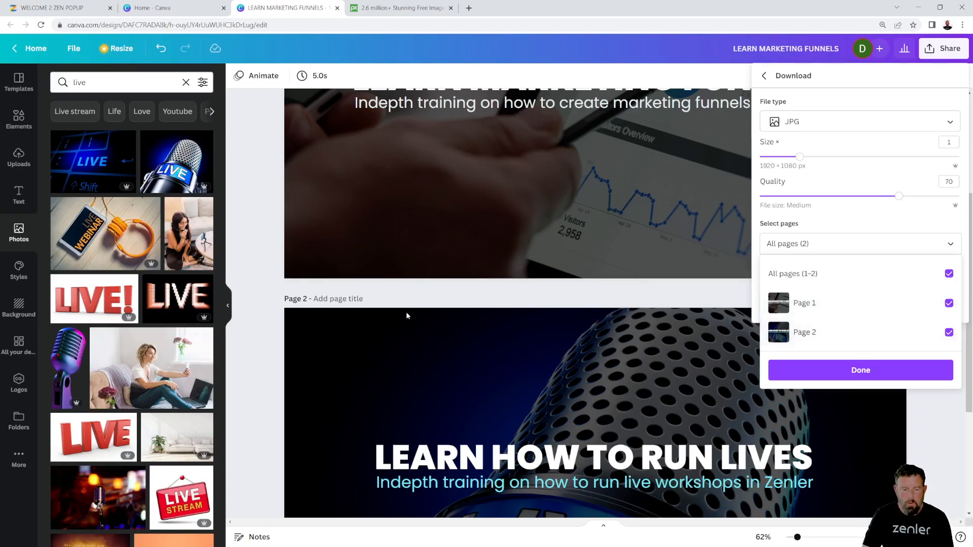
- Title page 2 "LERAN LIVES COURSE CARD"
left_click(330, 299)
left_click(359, 301)
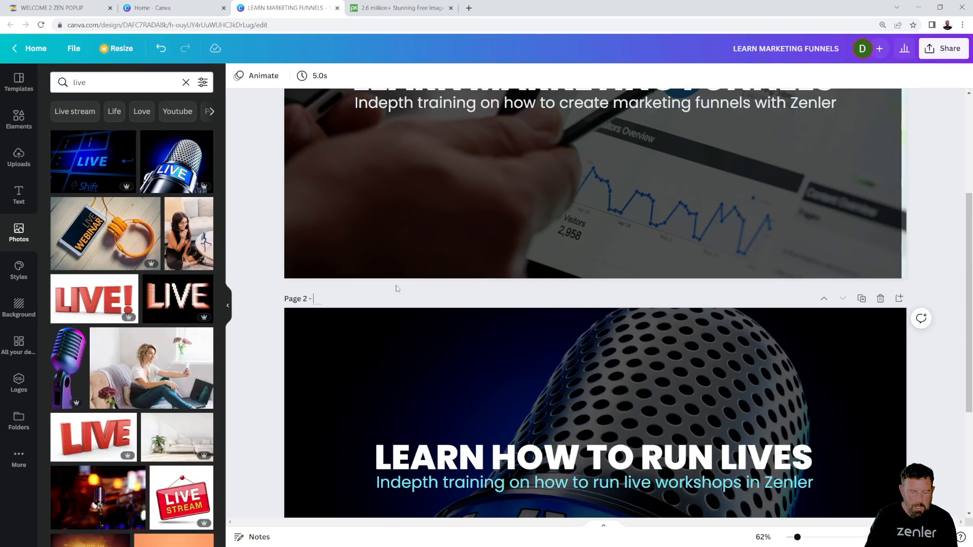
type("LERAN")
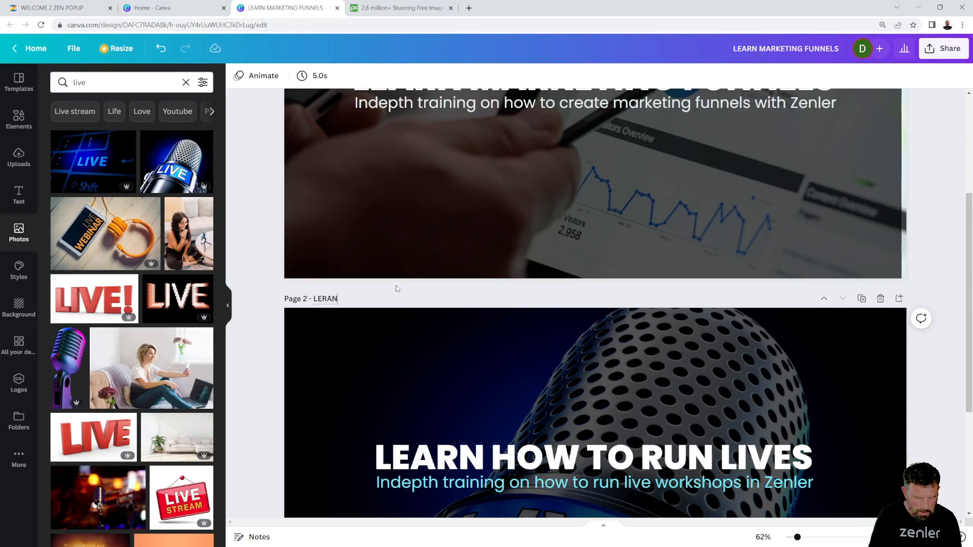
type(" LIVES C")
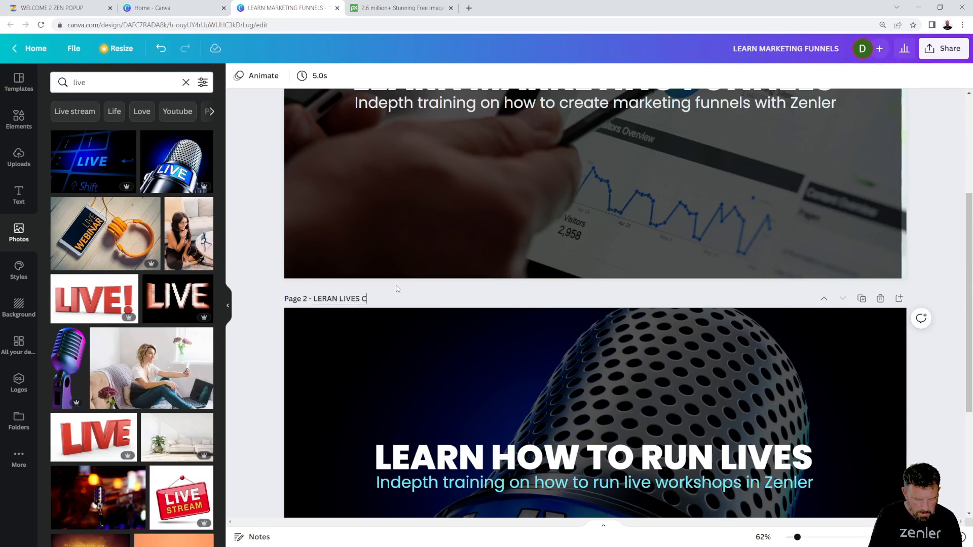
type("OURSE CARD")
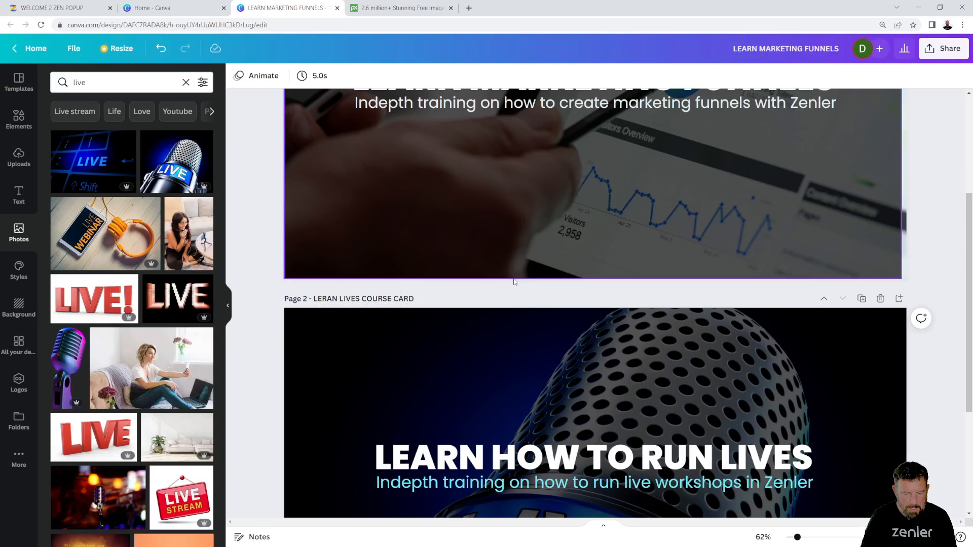
- Title page 1 "LEARN FUNNELS COURSE CARD" and correct page 2's title to "LEARN LIVES COURSE CARD"
scroll(397, 288, "up", 4)
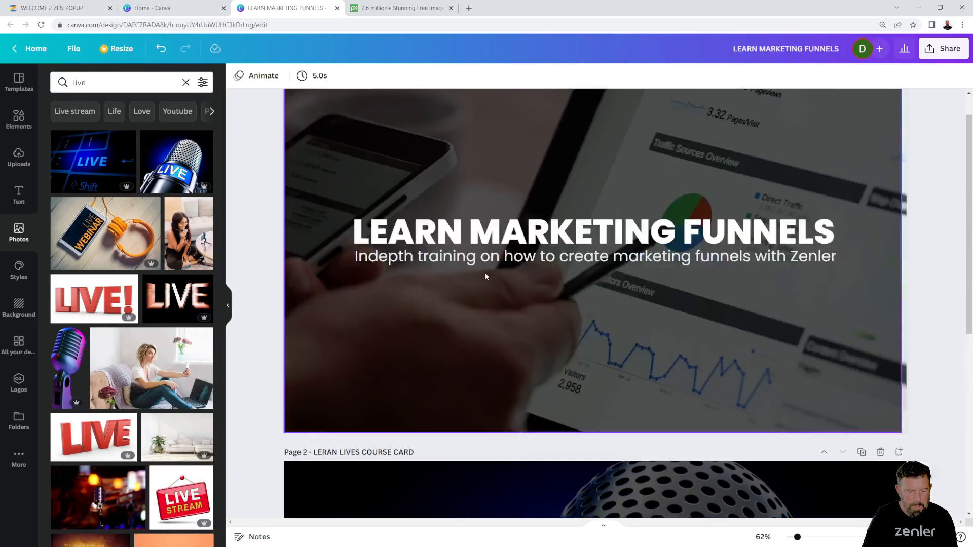
left_click(352, 110)
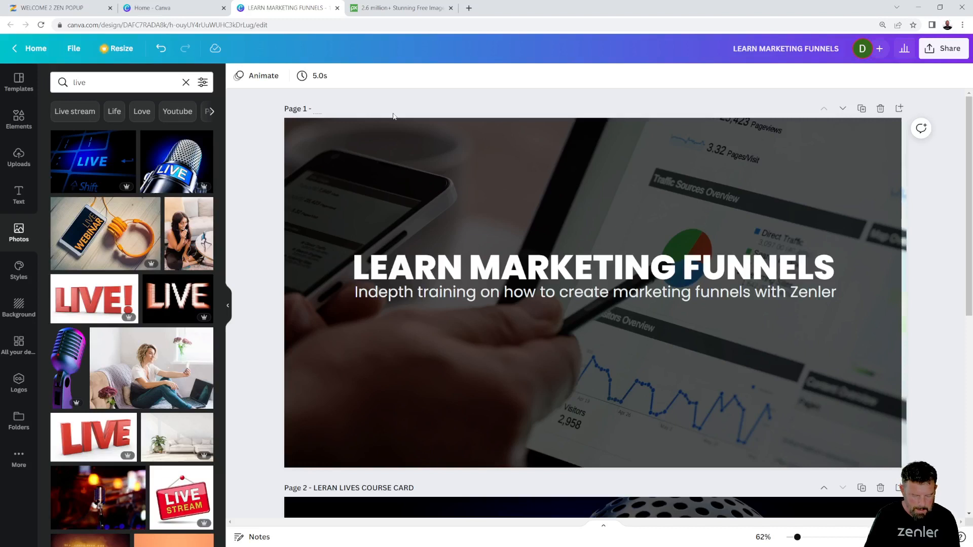
type("LEARN FU")
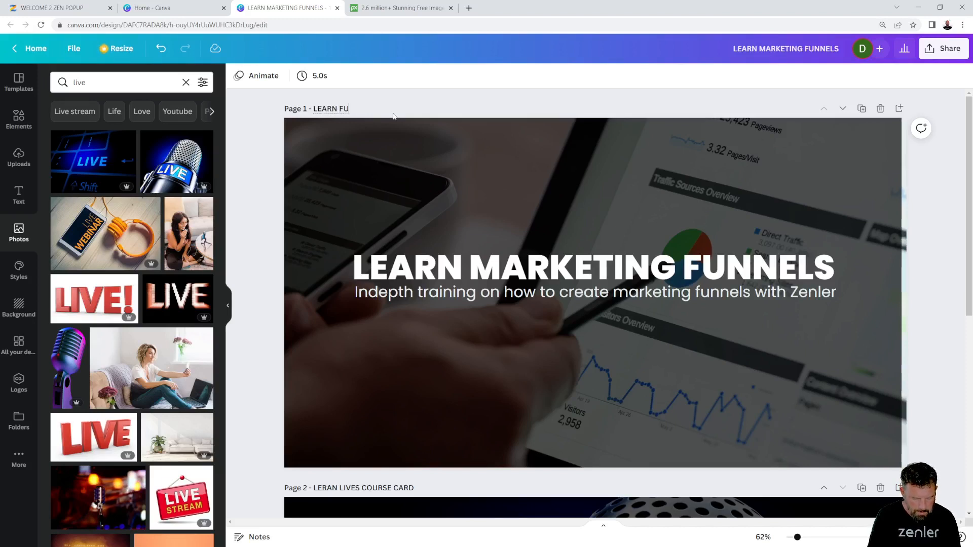
type("NNELS COURS")
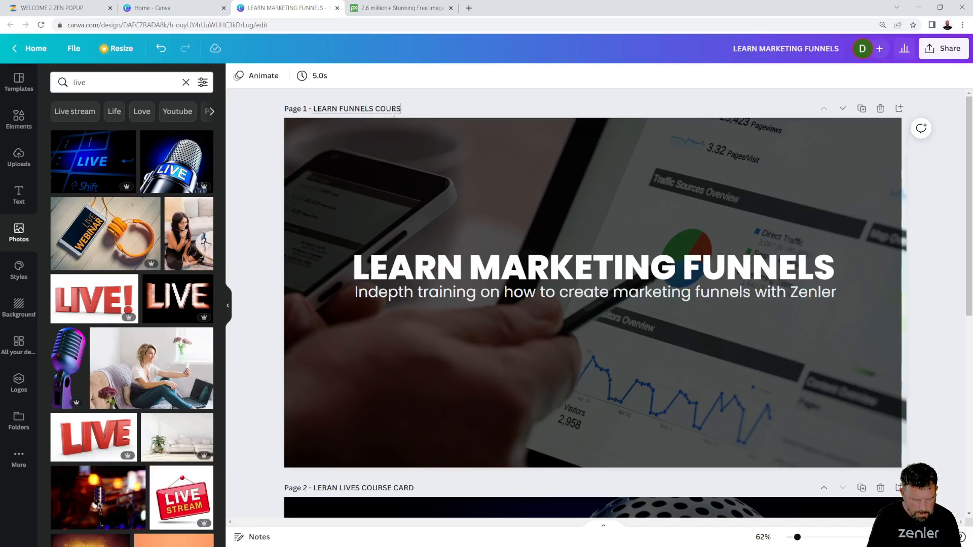
type("E CARD")
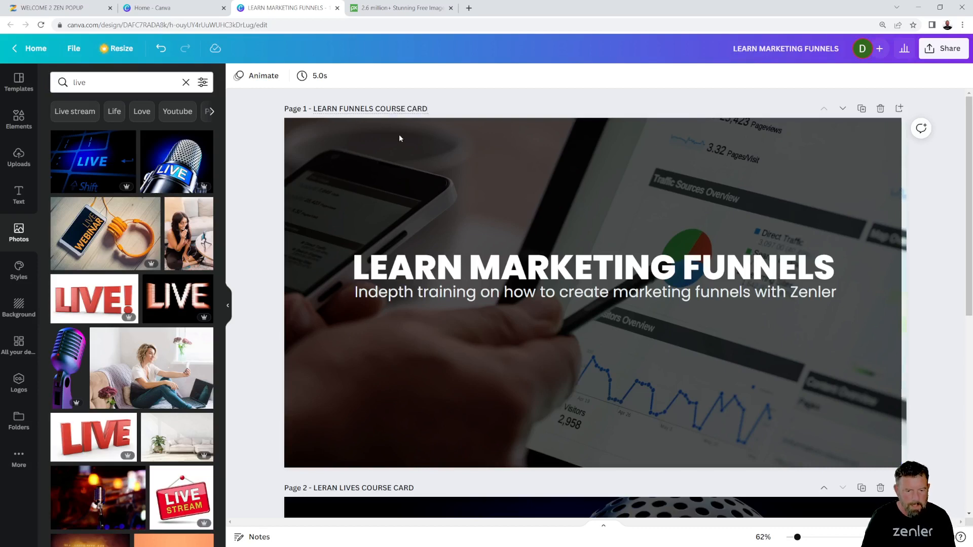
scroll(400, 138, "down", 4)
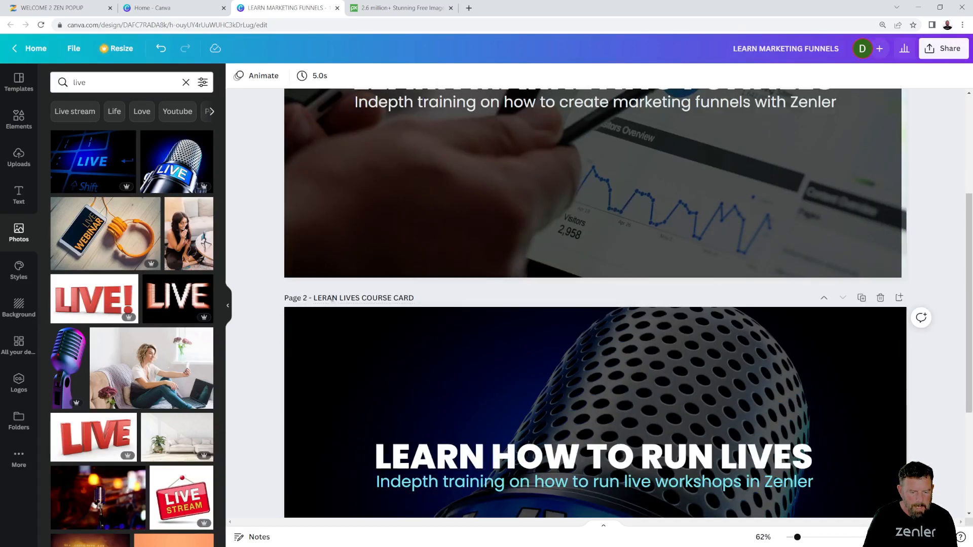
type("AR")
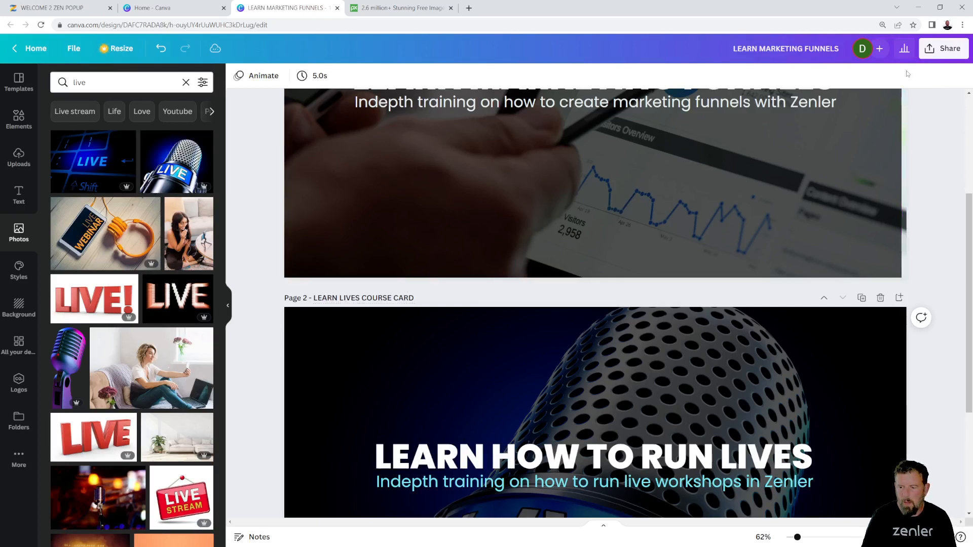
- Set up the design's download as JPG files at quality 70
left_click(938, 49)
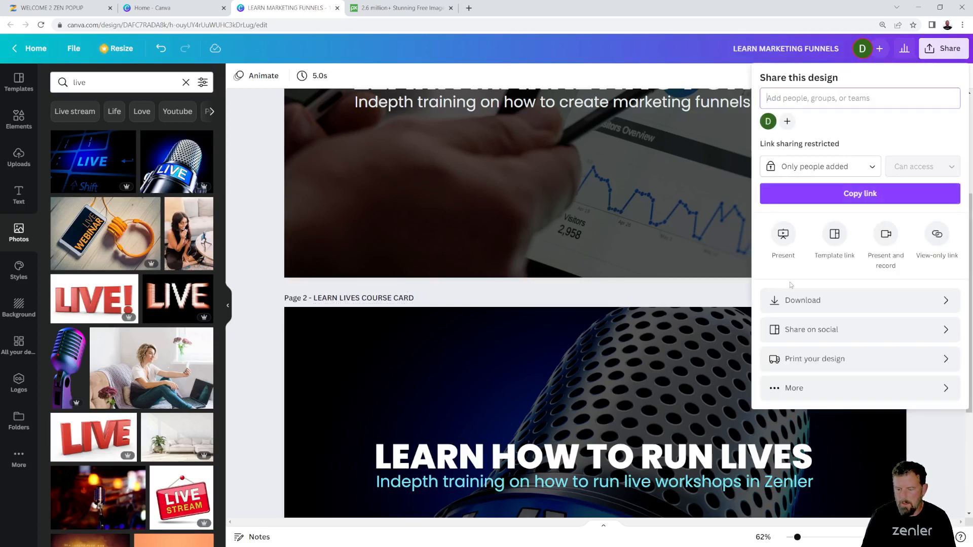
left_click(802, 299)
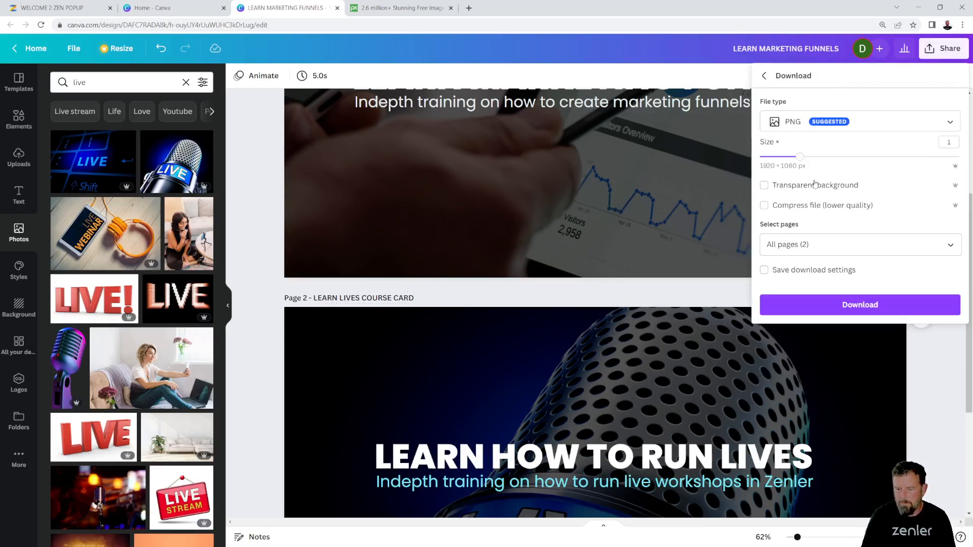
left_click(837, 127)
left_click(803, 99)
left_click_drag(929, 197, 899, 197)
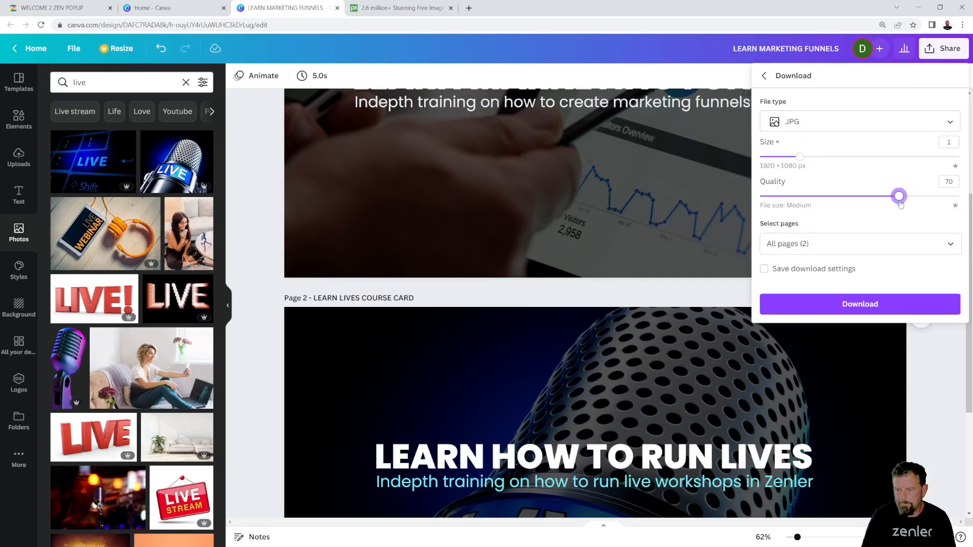
- Include all pages (1–2) in the download and download the design
left_click(861, 247)
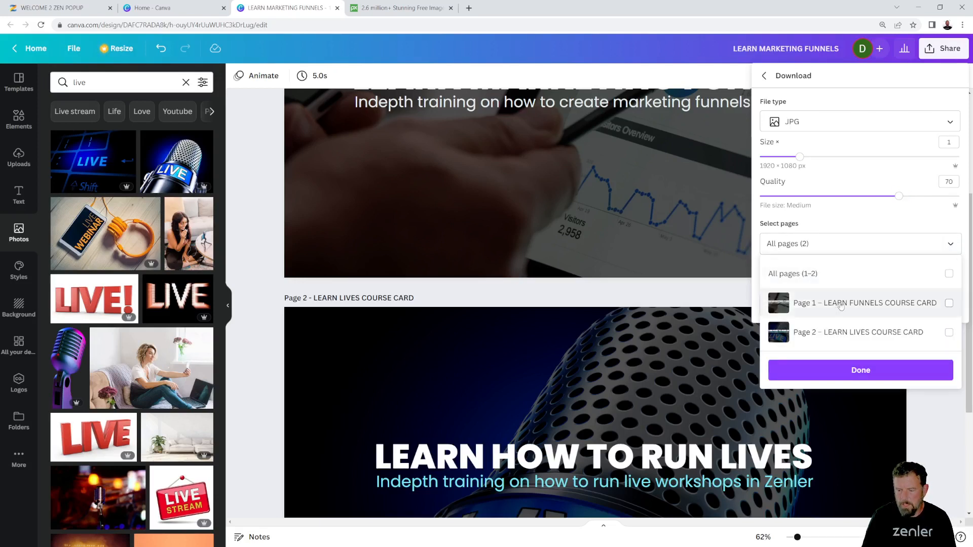
left_click(948, 274)
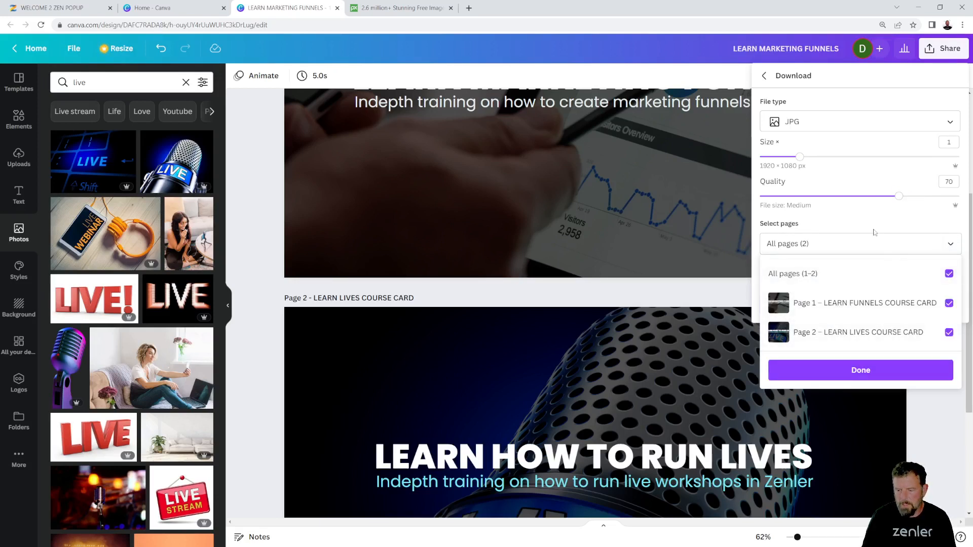
left_click(854, 371)
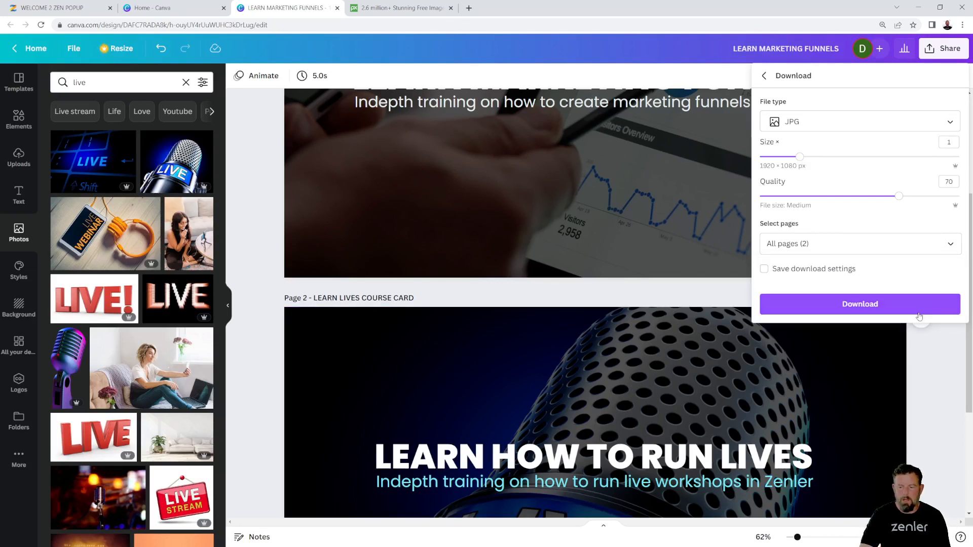
left_click(858, 306)
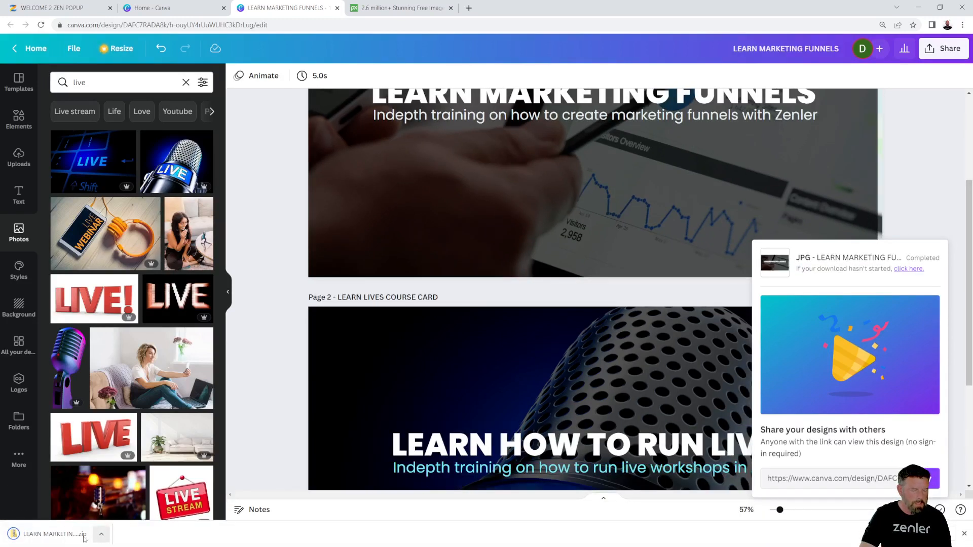
- Show the downloaded LEARN MARKETING FUNNELS.zip in File Explorer and extract all its files within the Downloads folder
left_click(101, 536)
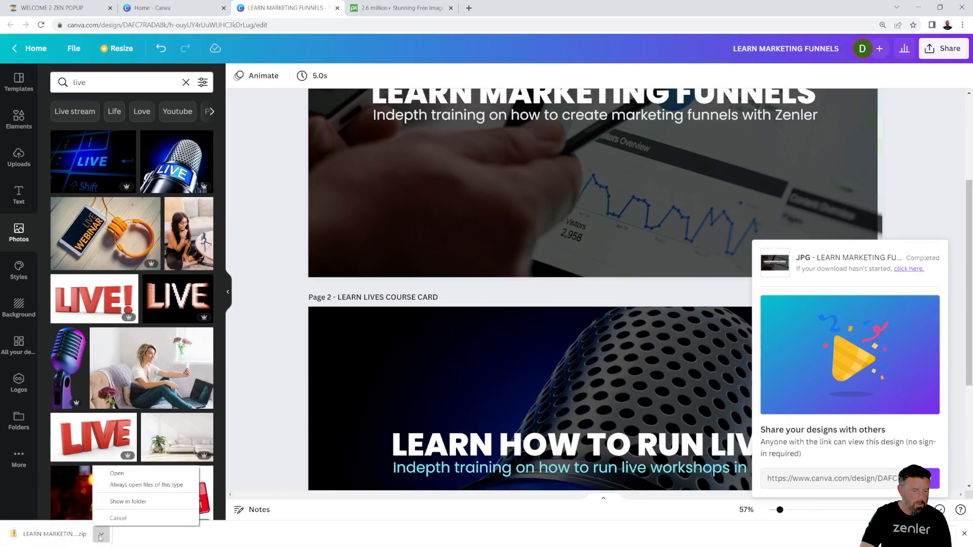
left_click(128, 501)
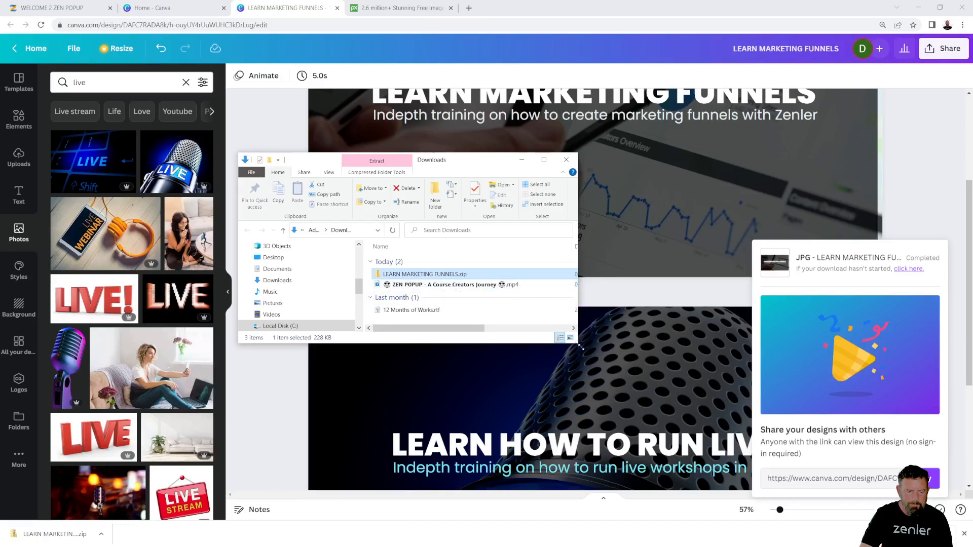
left_click_drag(581, 347, 640, 404)
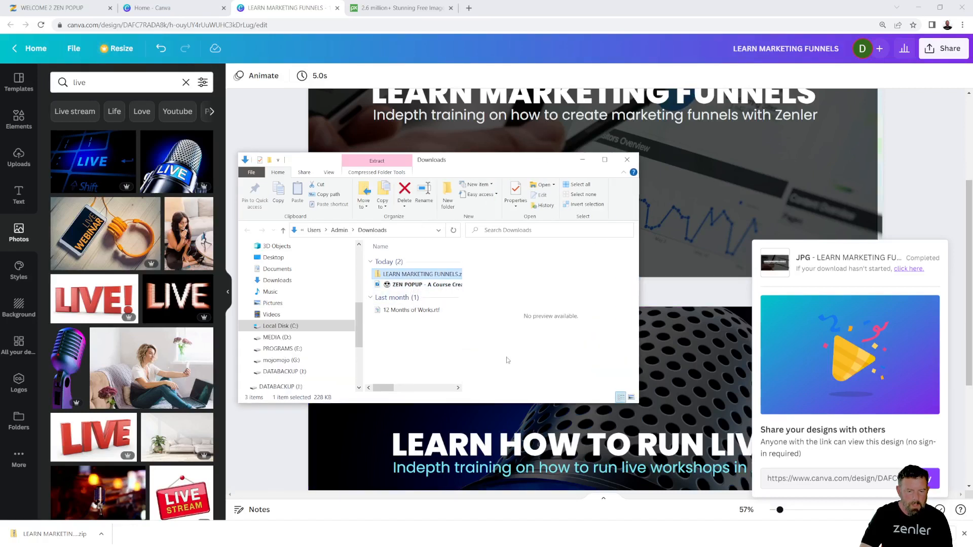
right_click(419, 276)
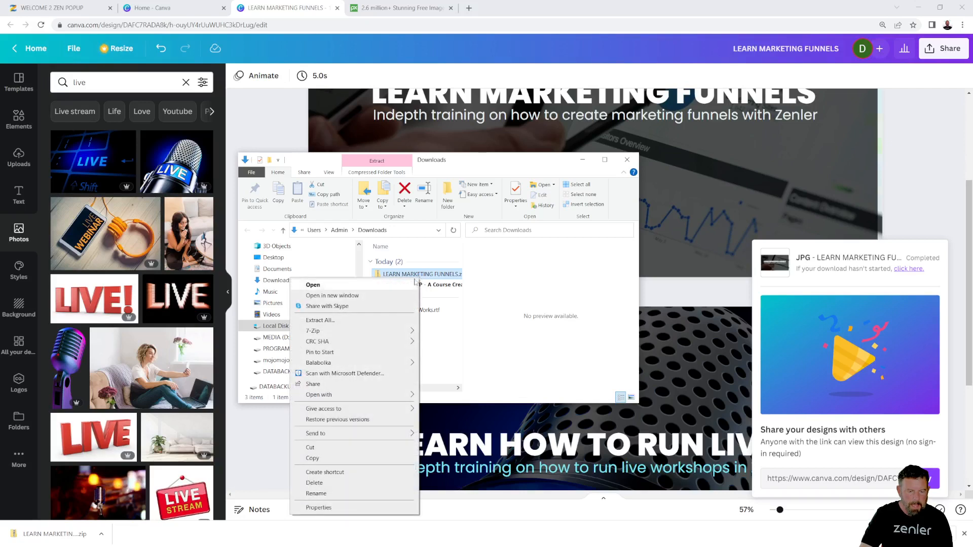
left_click(368, 325)
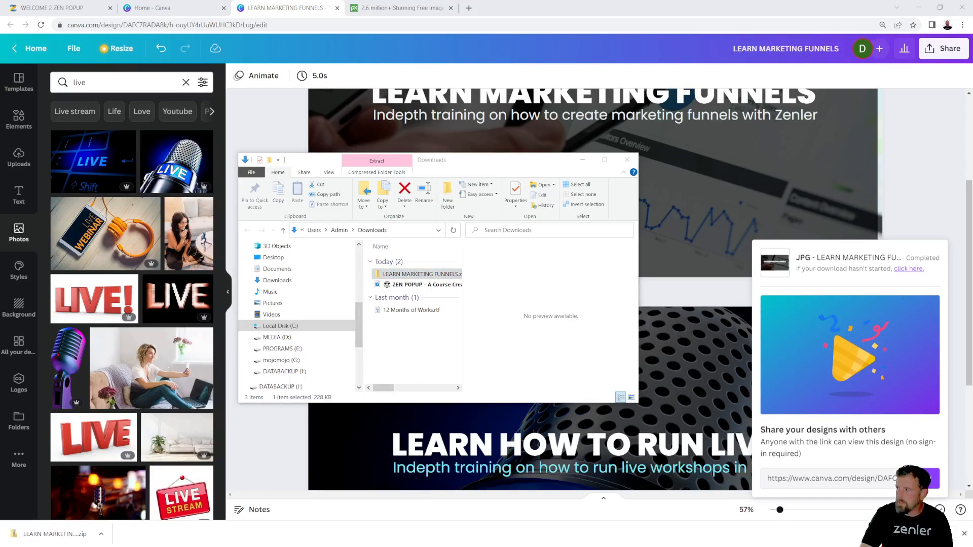
left_click(582, 402)
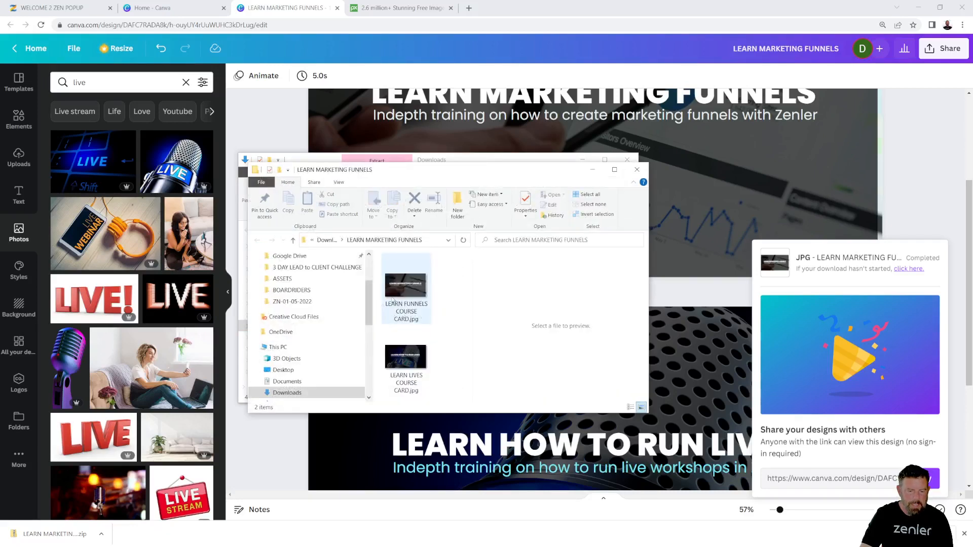
- Preview the extracted LEARN FUNNELS COURSE CARD.jpg and LEARN LIVES COURSE CARD.jpg images in the folder
left_click(400, 291)
left_click(410, 362)
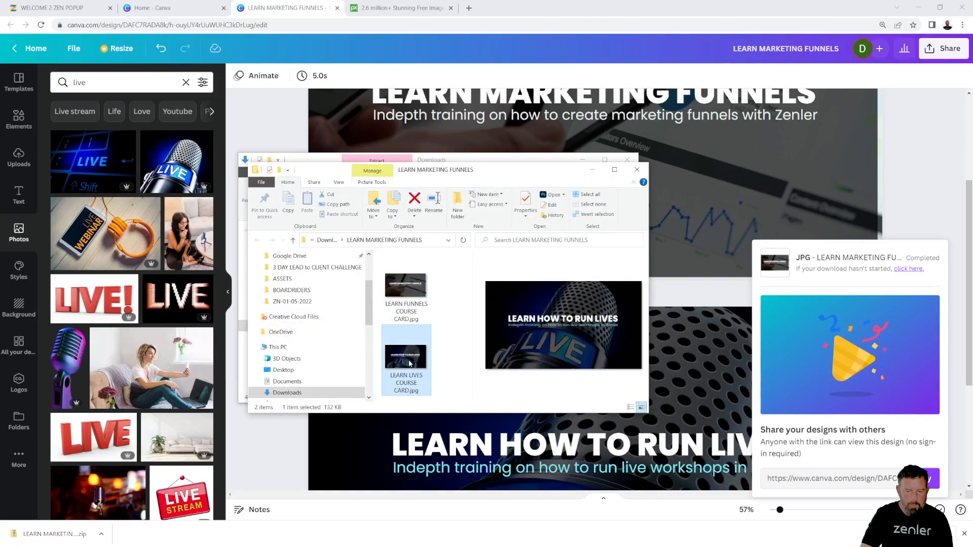
left_click(398, 289)
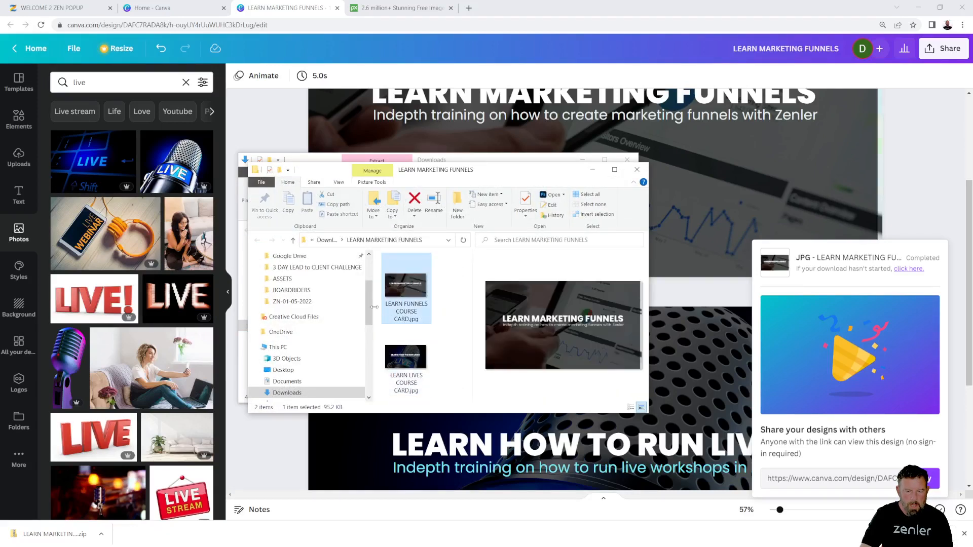
- Move both extracted course card JPGs to the Desktop folder and close the open File Explorer windows
left_click(406, 369, "shift")
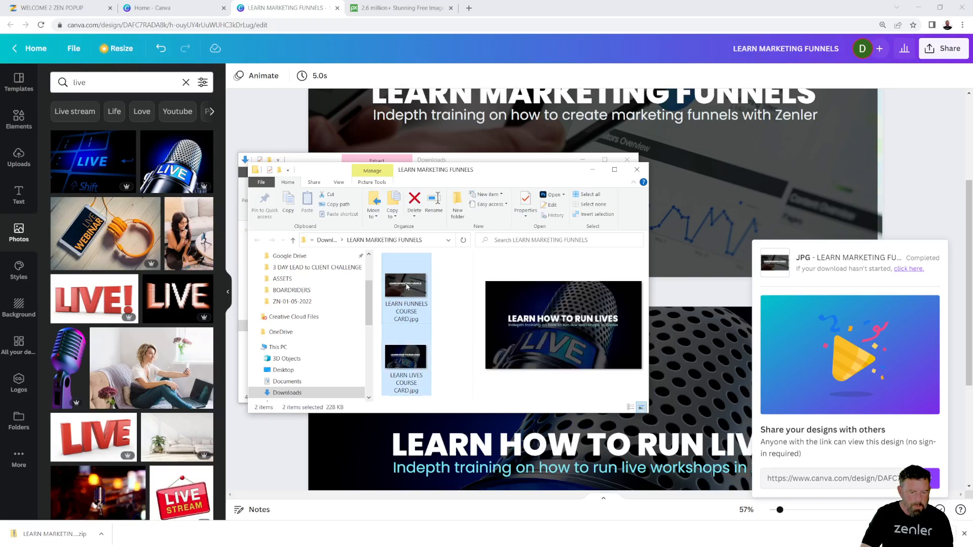
left_click_drag(407, 286, 291, 369)
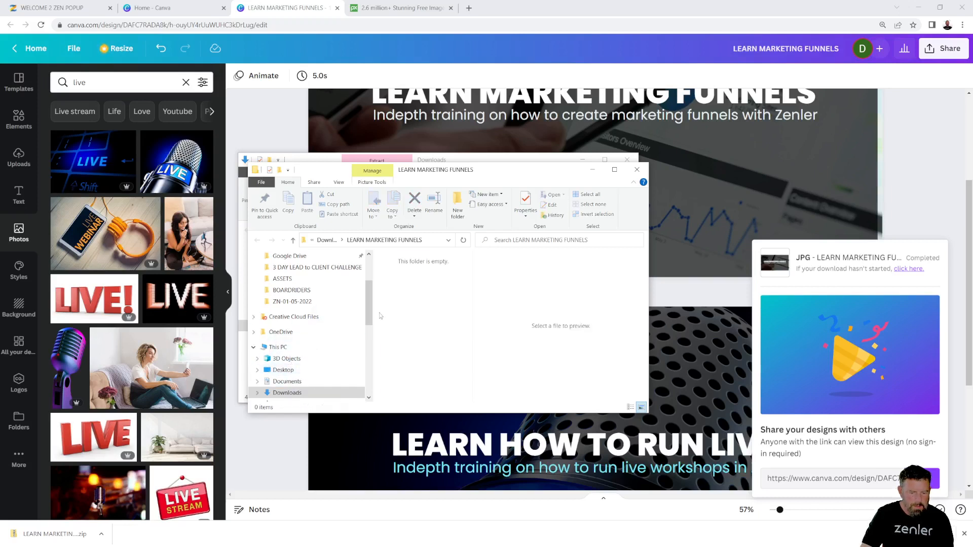
left_click(636, 170)
left_click(627, 160)
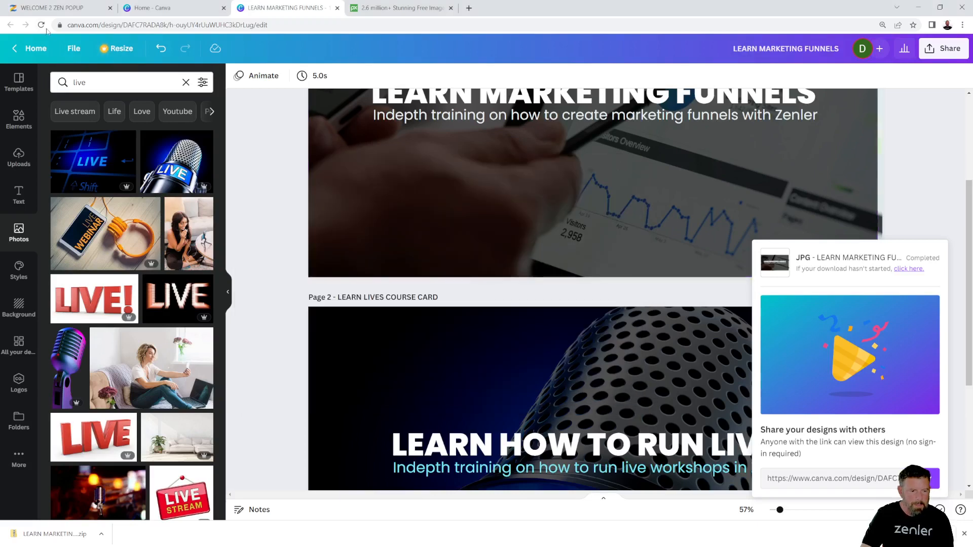
- Switch to the ZEN POPUP website and open its Zenler admin area at zenpopup.newzenler.com/admin
left_click(56, 10)
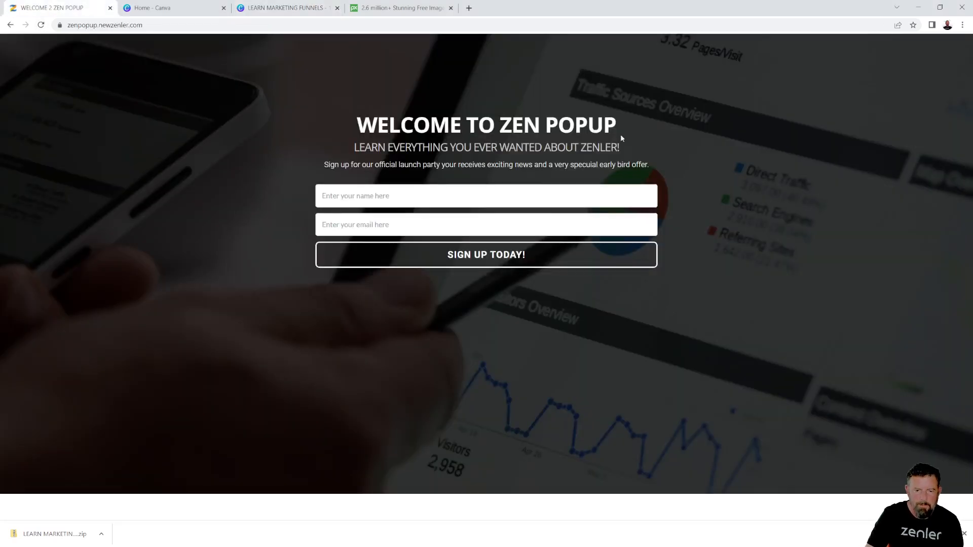
left_click(146, 25)
left_click(162, 24)
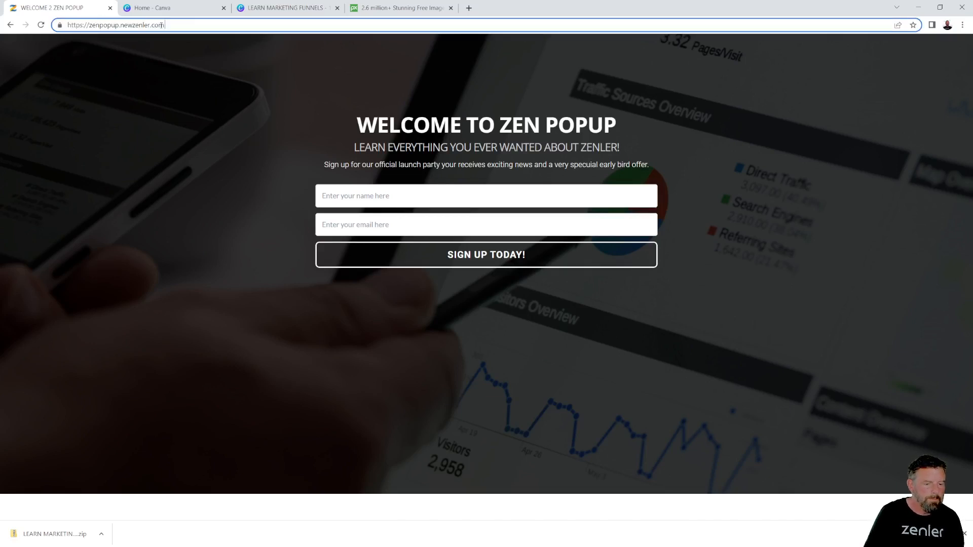
type("/admin")
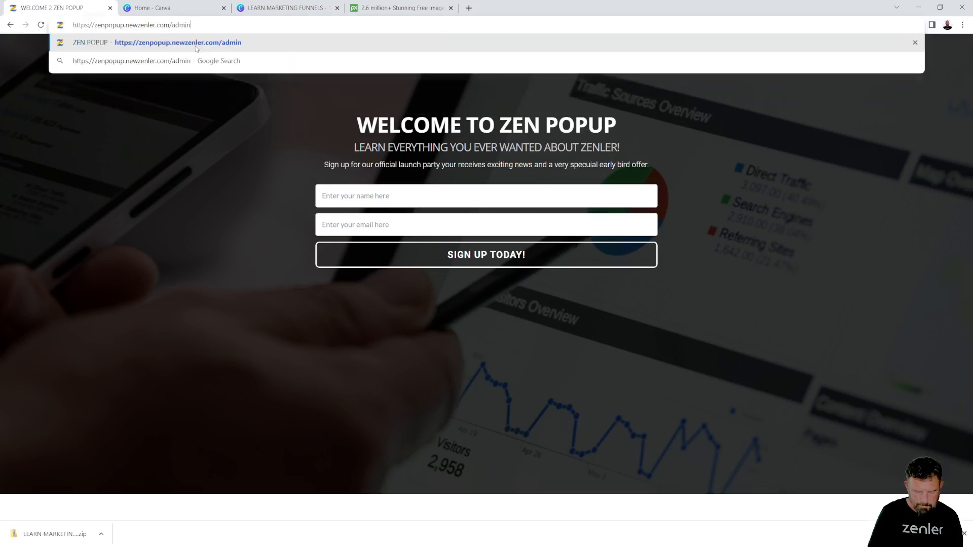
left_click(195, 45)
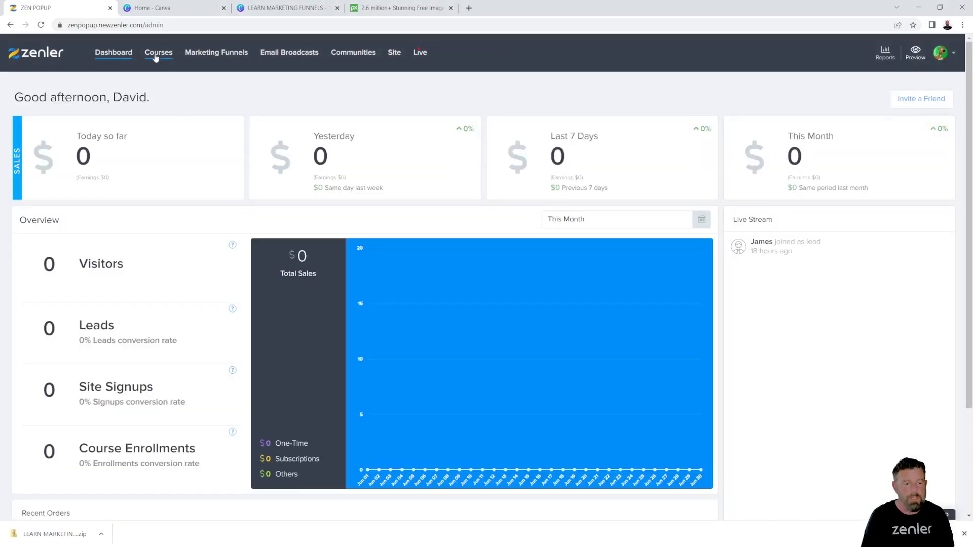
- Create a new Zenler course titled LEARN FUNNEL MARKETING, leaving its subtitle and summary empty
left_click(157, 53)
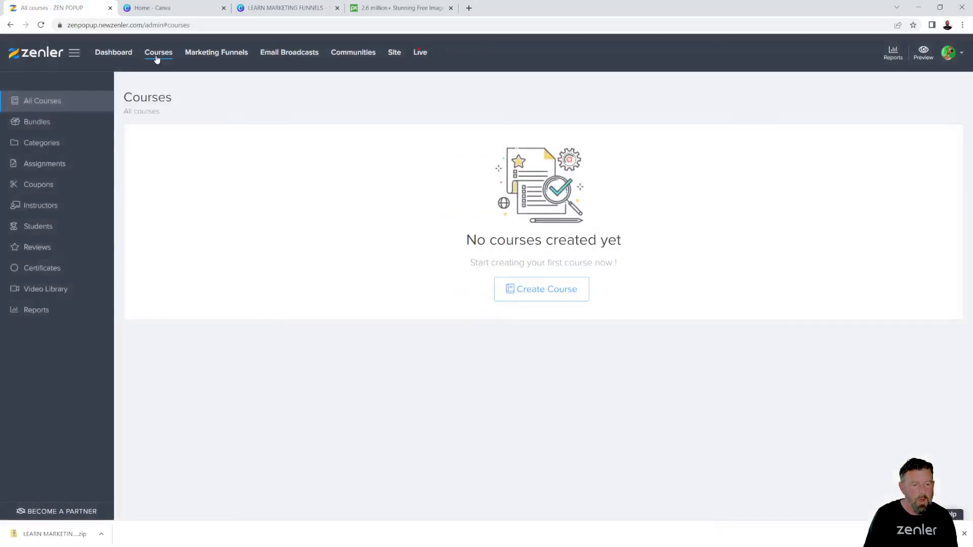
left_click(549, 292)
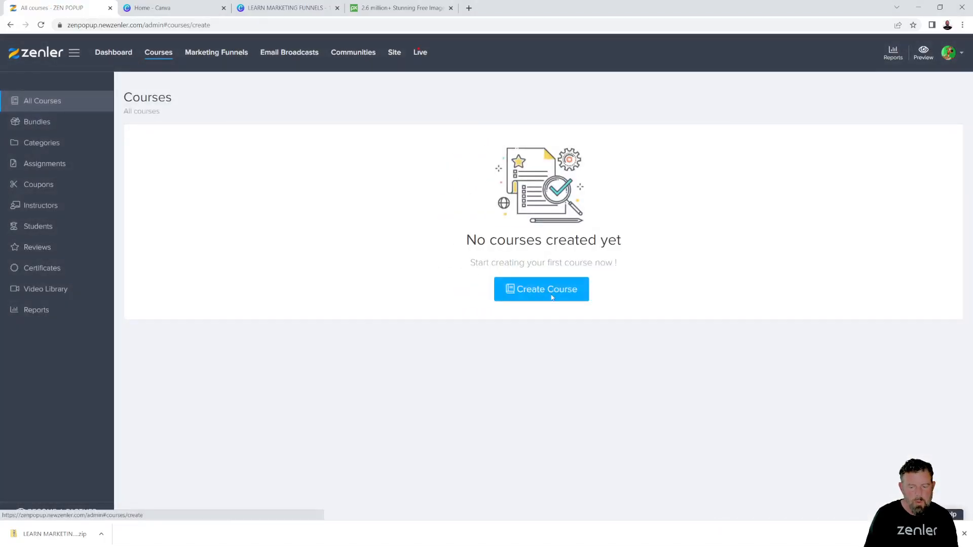
left_click(318, 184)
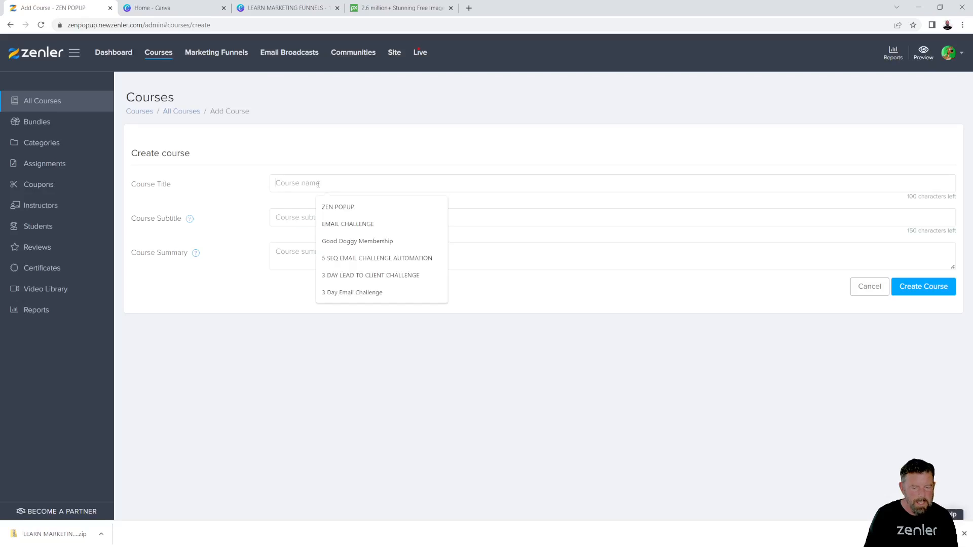
type("LEA")
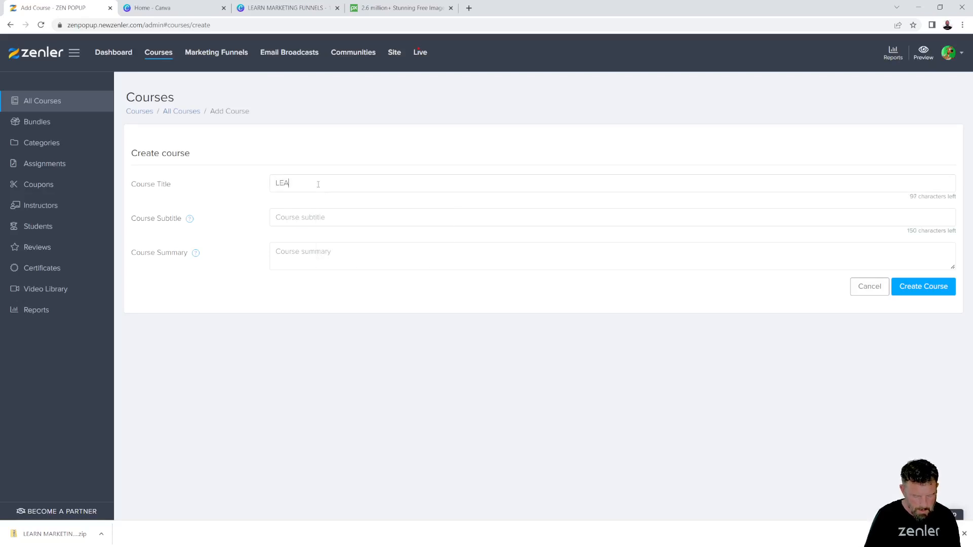
type("RN FUNNEL MARKETING")
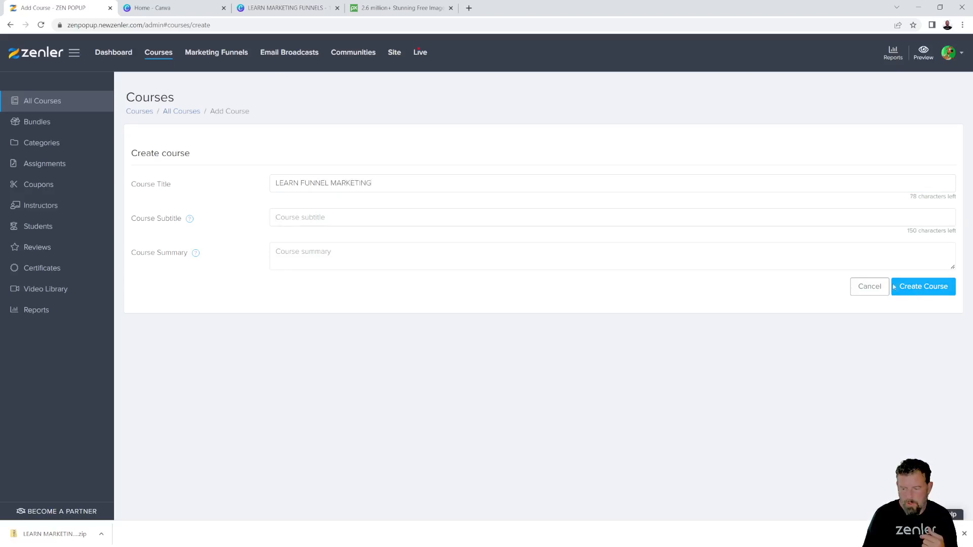
left_click(914, 288)
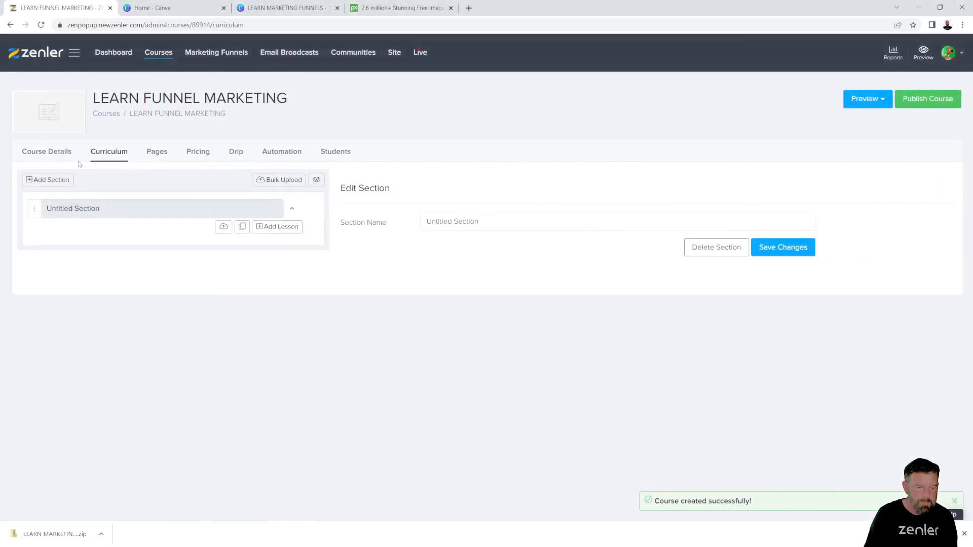
- In the new course's details, choose LEARN FUNNELS COURSE CARD.jpg from the Desktop as the course card image
left_click(48, 152)
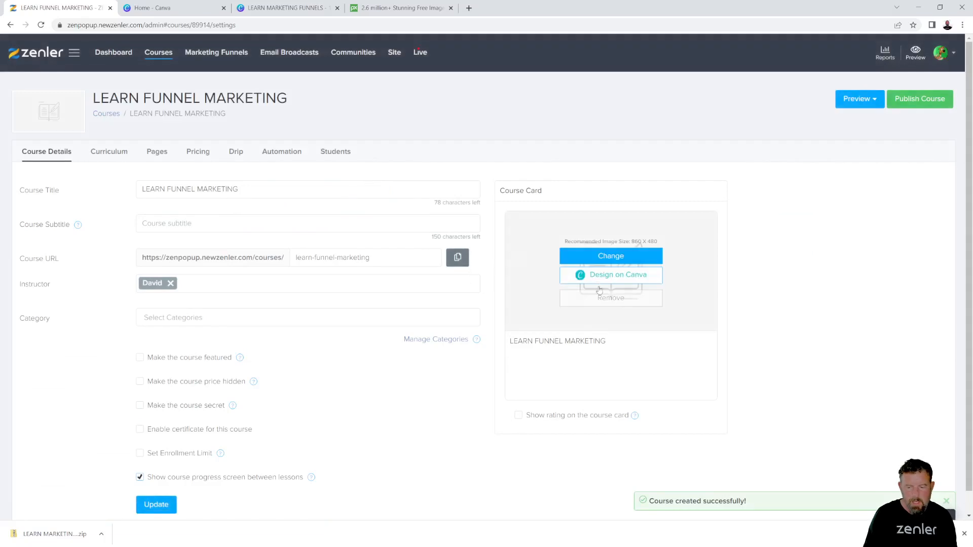
left_click(610, 256)
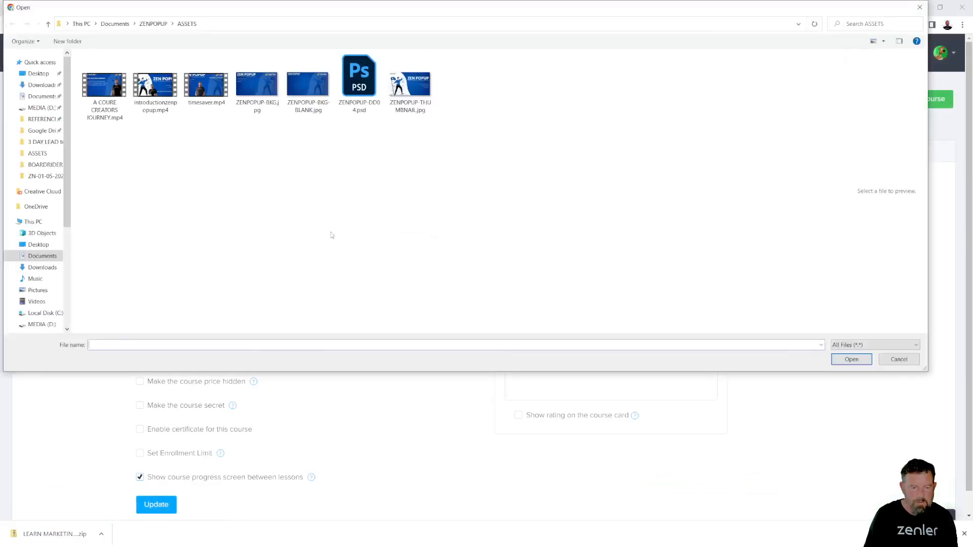
left_click(38, 74)
left_click(561, 91)
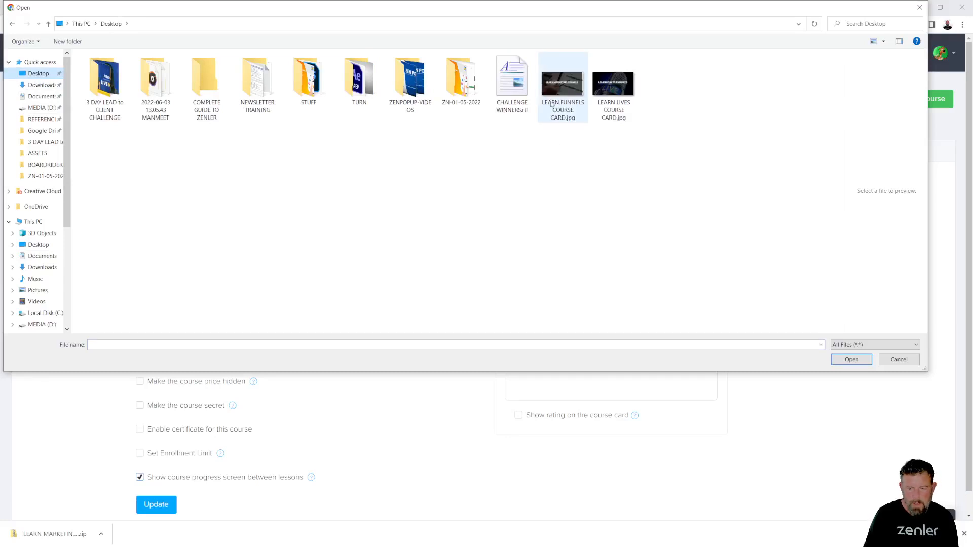
left_click(850, 359)
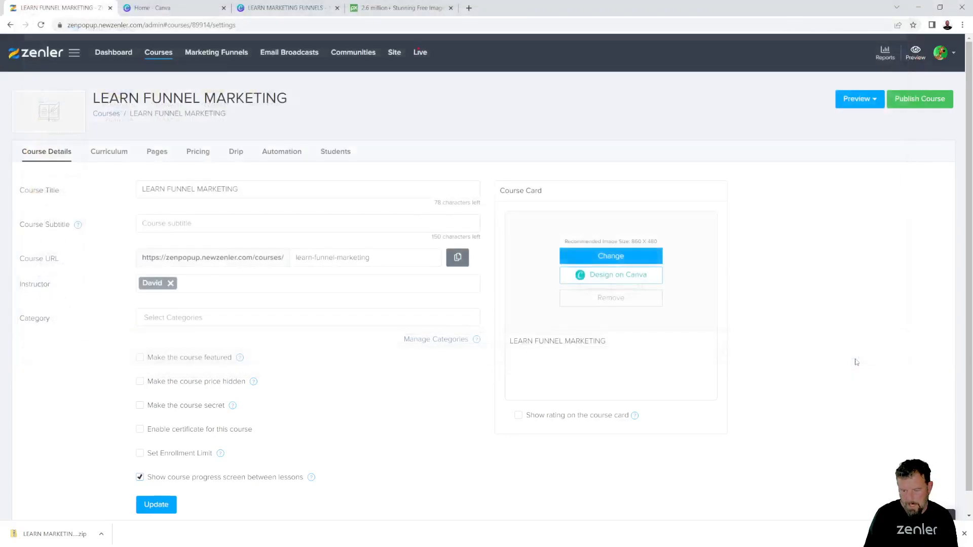
- Expand the crop area to cover the whole LEARN MARKETING FUNNELS image and save it as the course card
mouse_move(455, 168)
left_mouse_down()
mouse_move(542, 196)
mouse_move(463, 152)
left_mouse_up()
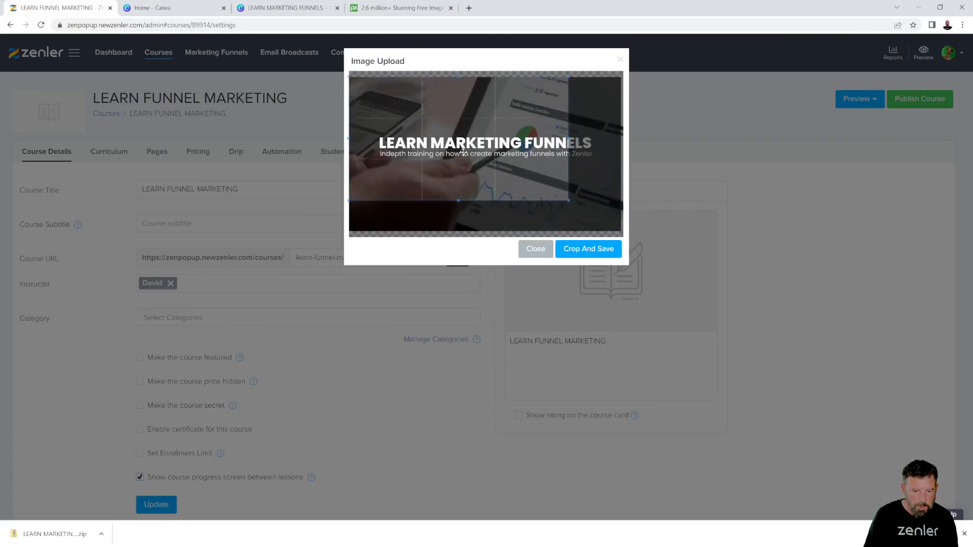
left_click_drag(569, 202, 656, 268)
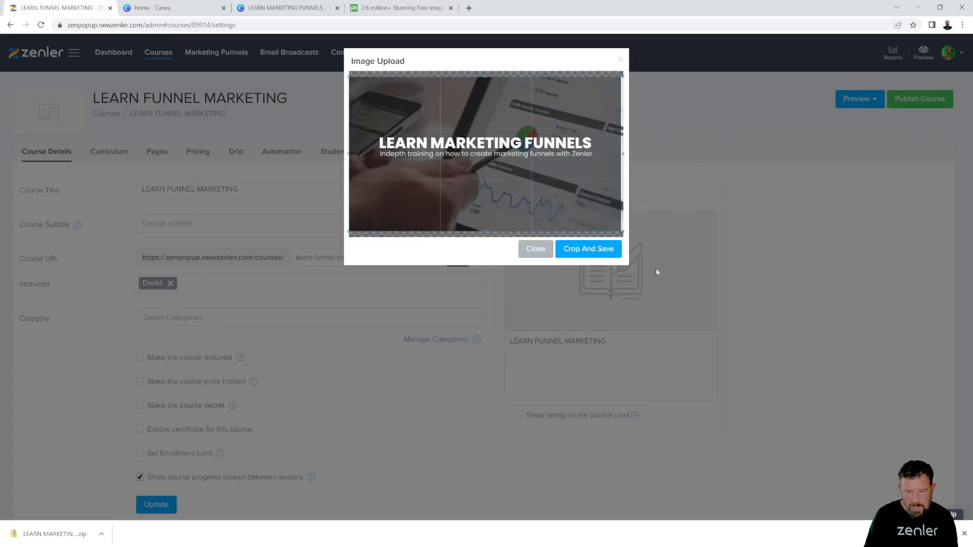
left_click(584, 255)
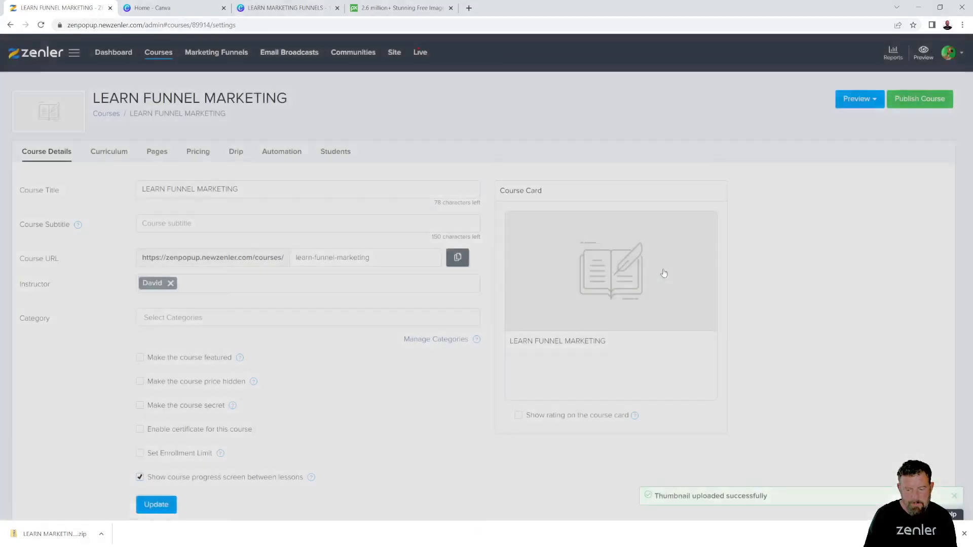
mouse_move(648, 275)
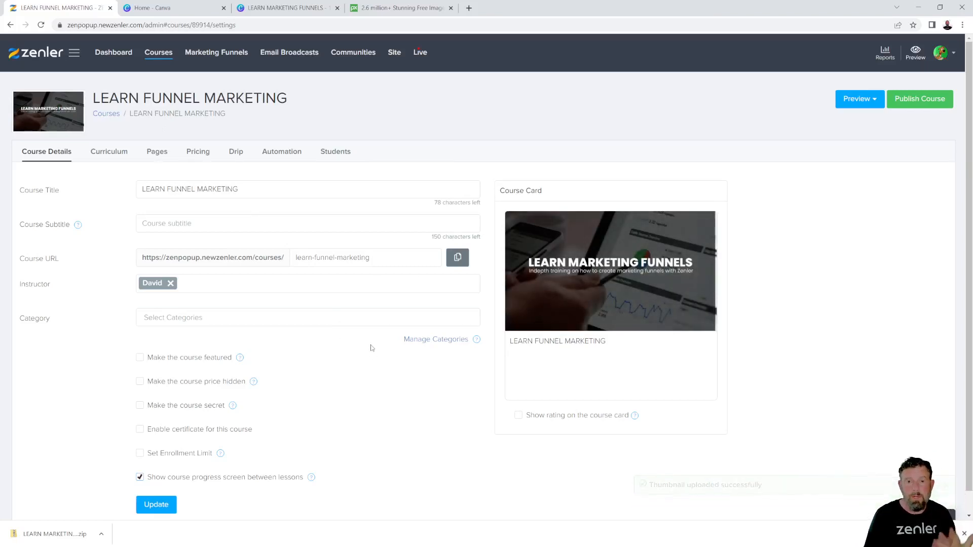
mouse_move(539, 284)
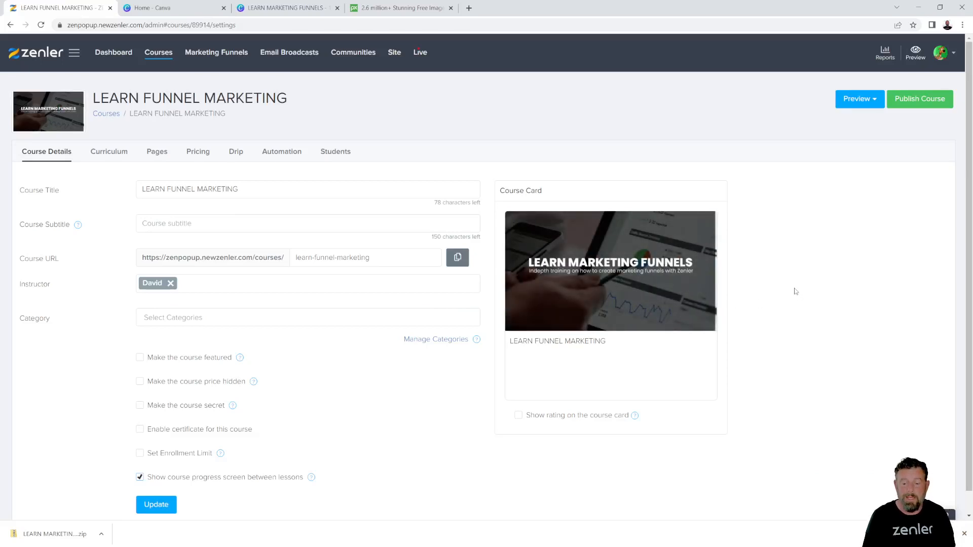
mouse_move(587, 266)
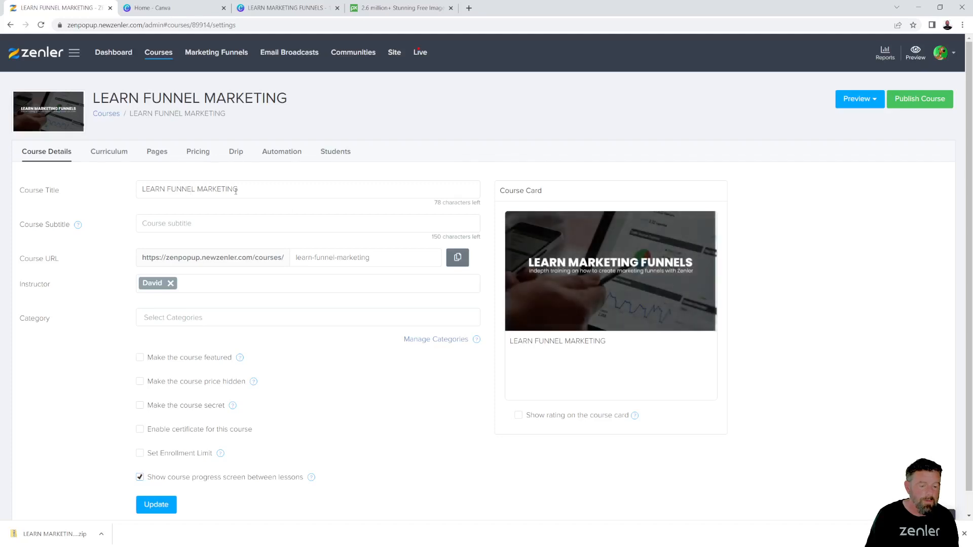
left_click_drag(234, 189, 172, 190)
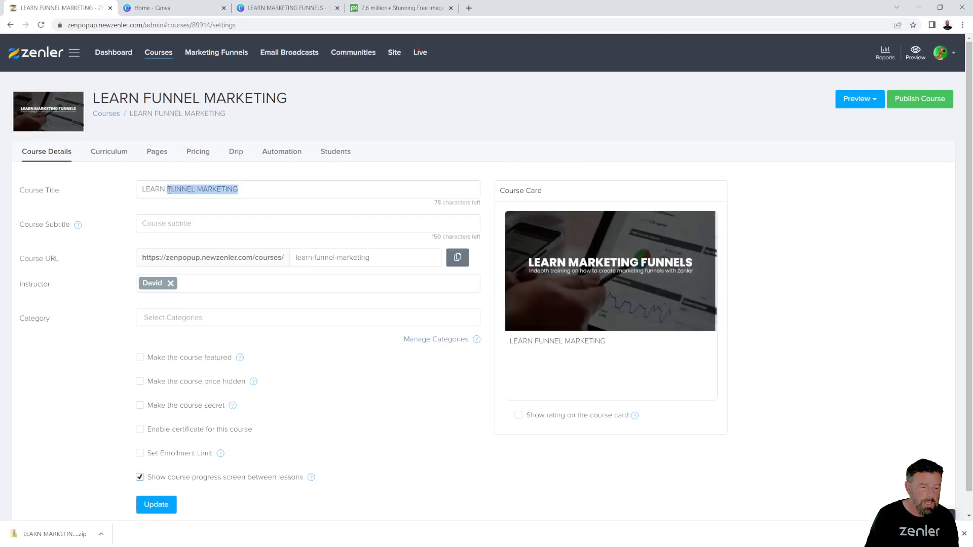
left_click(307, 175)
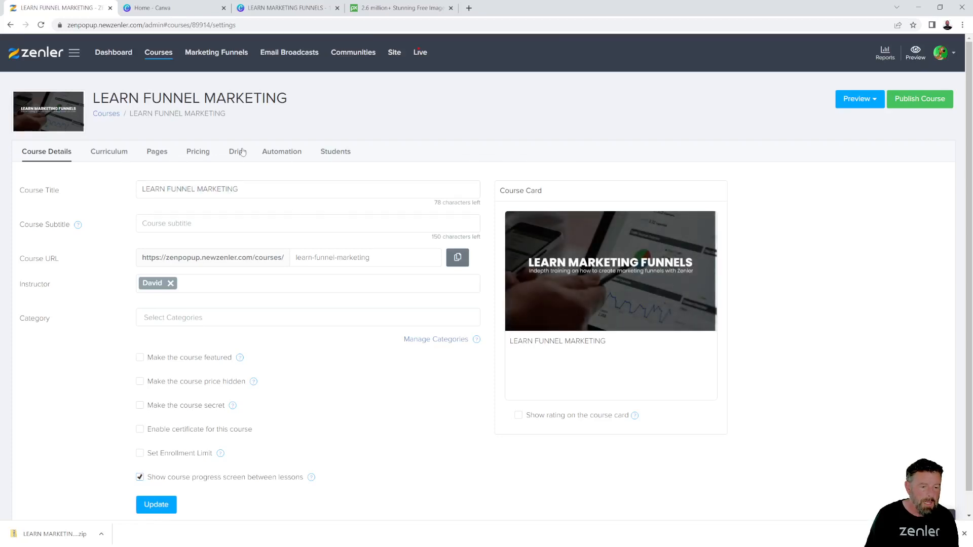
- Clone the LEARN FUNNEL MARKETING course from the list of all courses
left_click(158, 53)
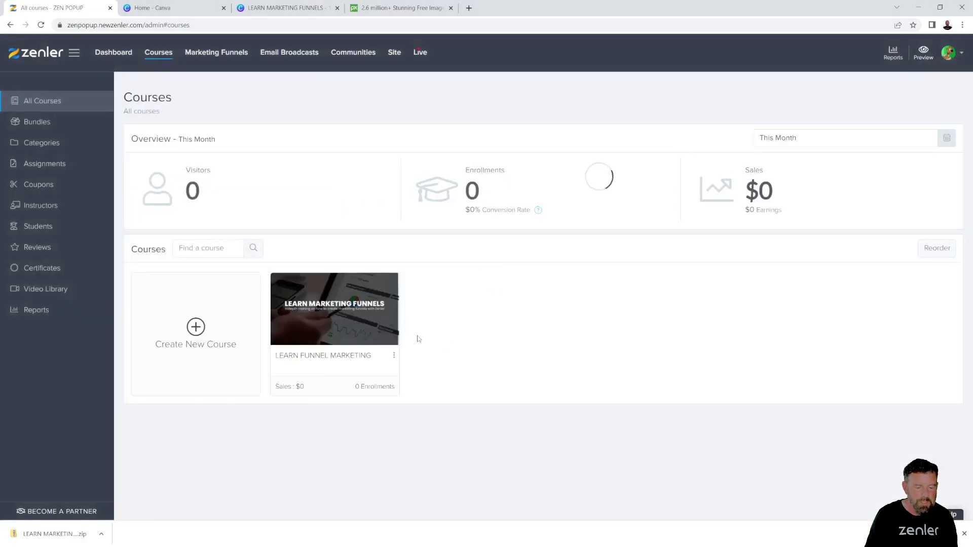
left_click(395, 358)
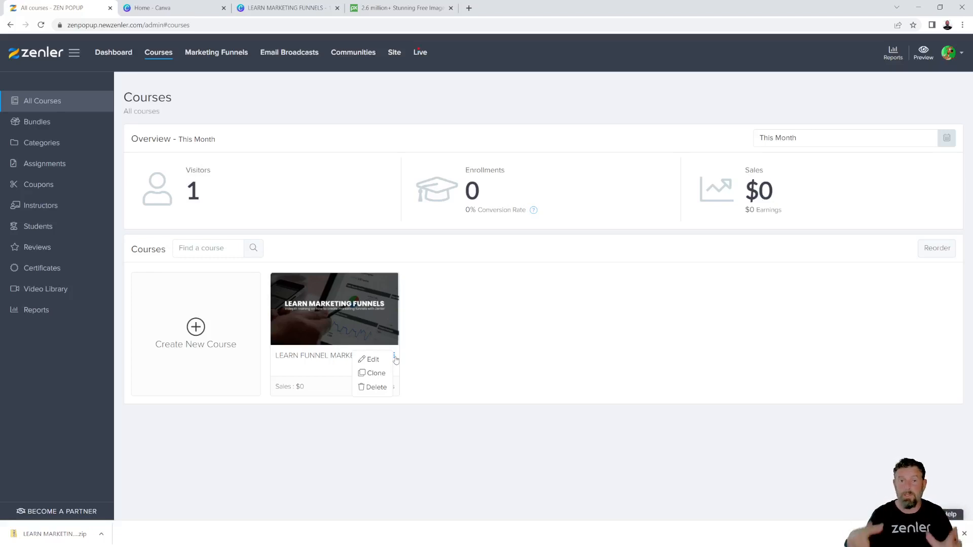
left_click(372, 377)
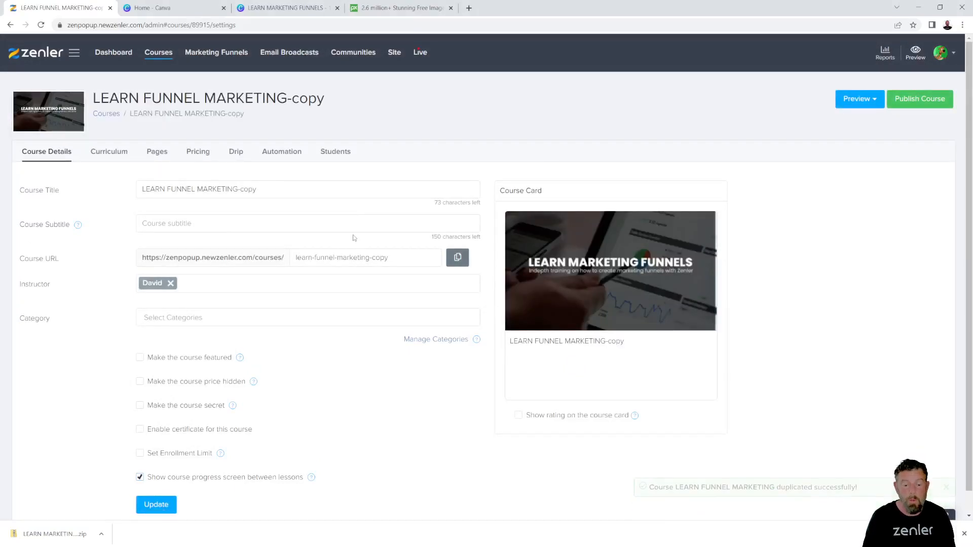
- Change the cloned course's URL ending to learn-funnel-live and its title to LEARN HOW TO RUN A LIVE
left_click_drag(389, 257, 339, 258)
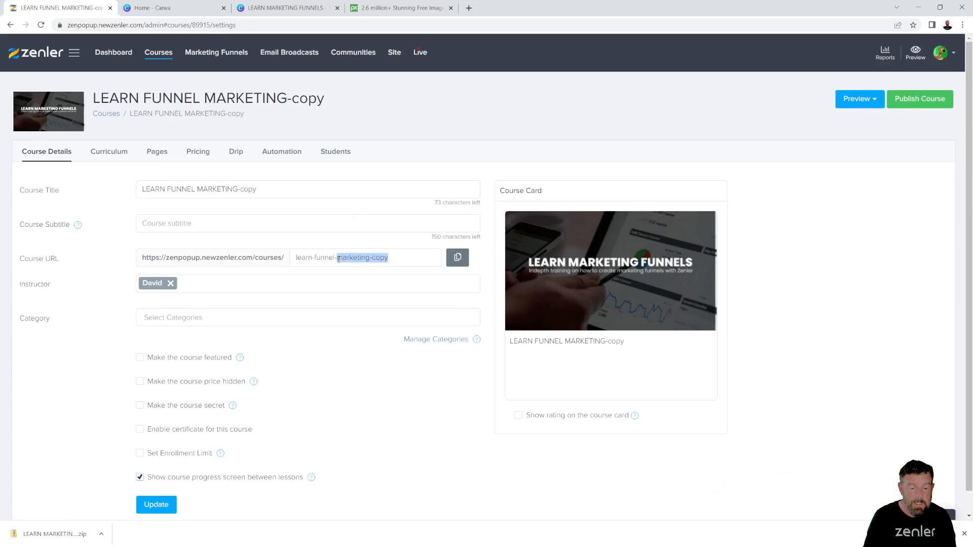
key("BackSpace")
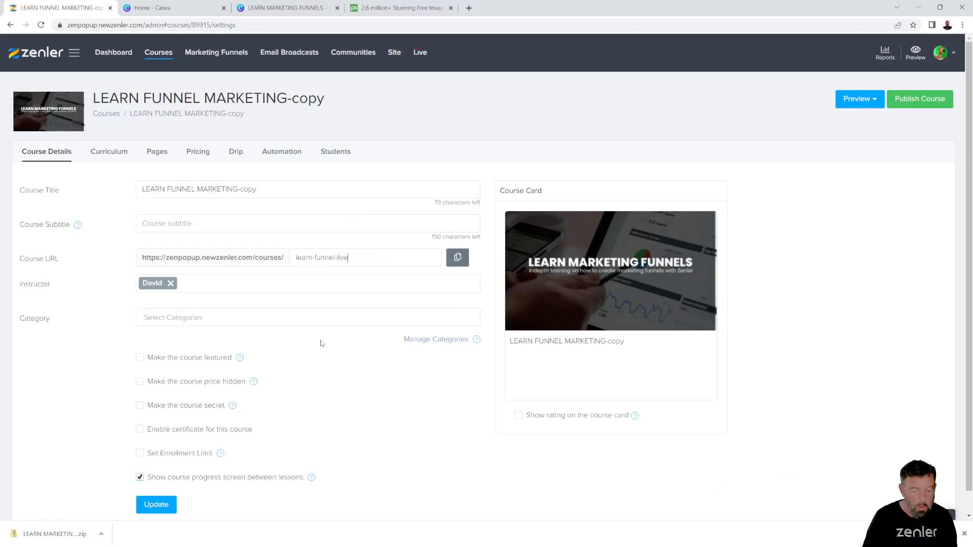
left_click_drag(258, 191, 174, 188)
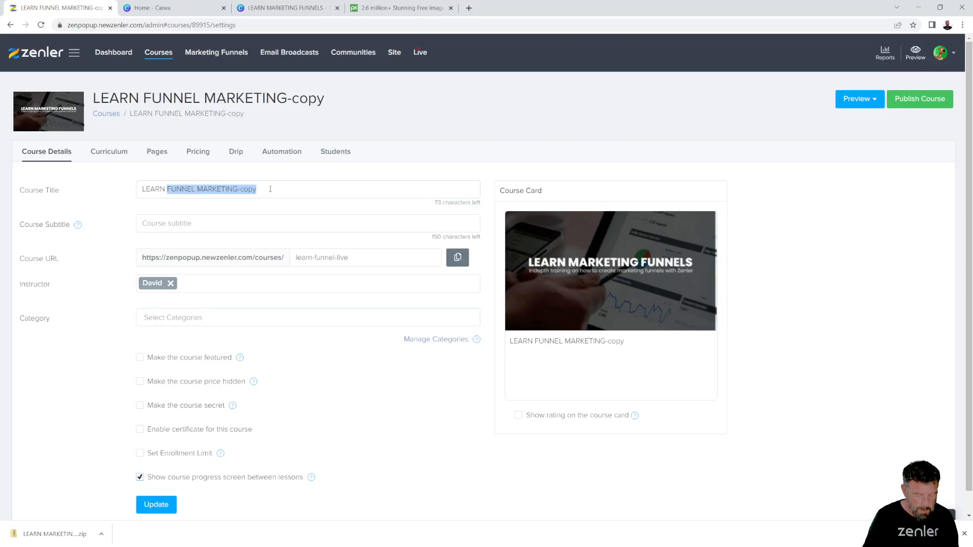
type("HOW TO RUN A LIVE")
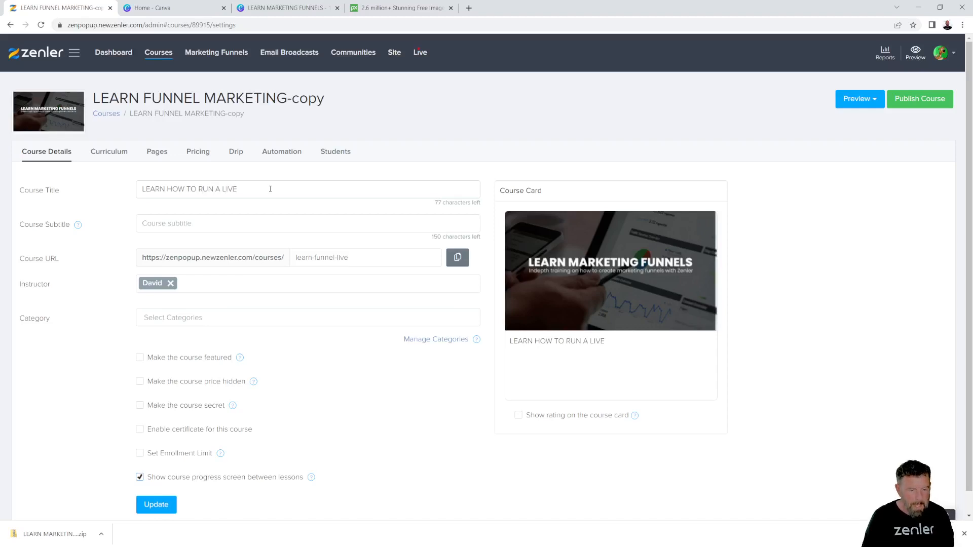
- Replace the cloned course's card image by choosing LEARN LIVES COURSE CARD.jpg from the Desktop for cropping
mouse_move(667, 311)
left_click(605, 257)
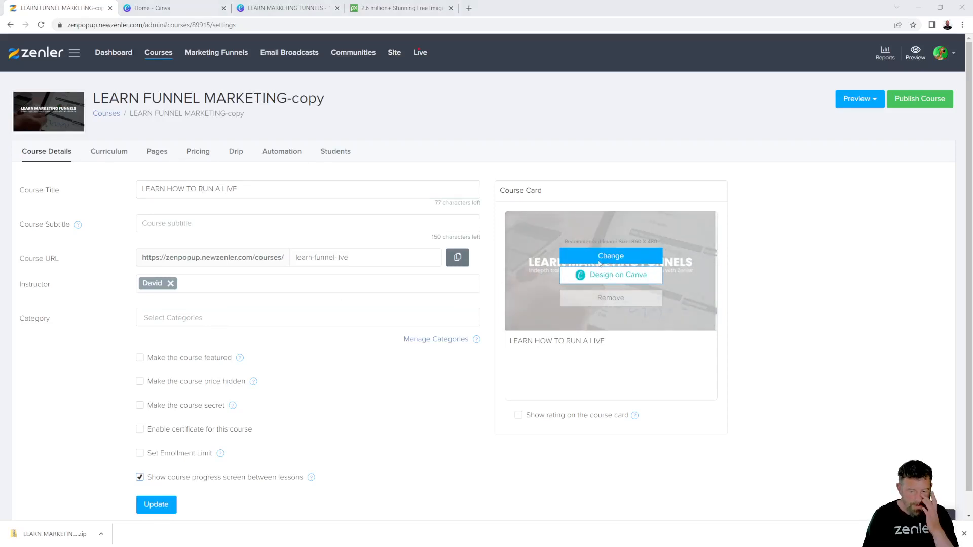
left_click(613, 85)
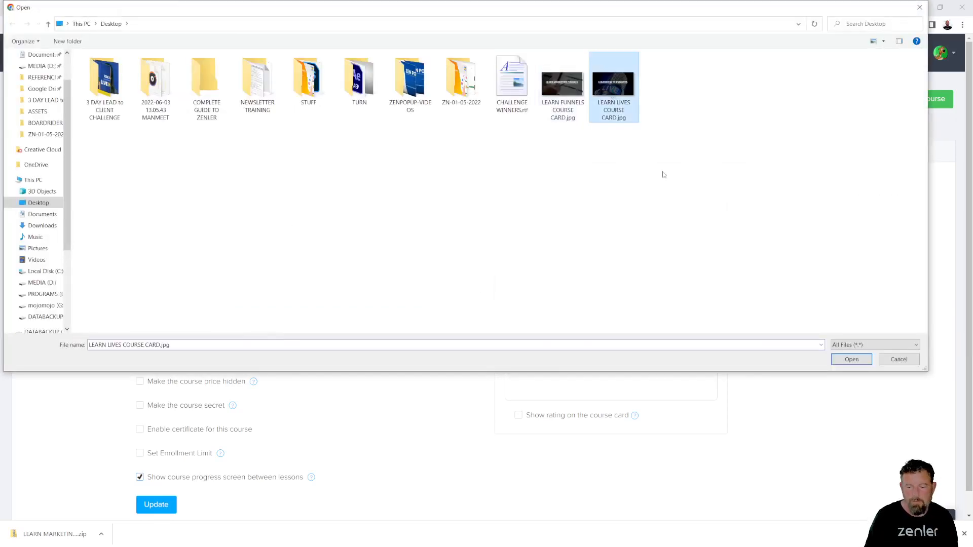
left_click(850, 361)
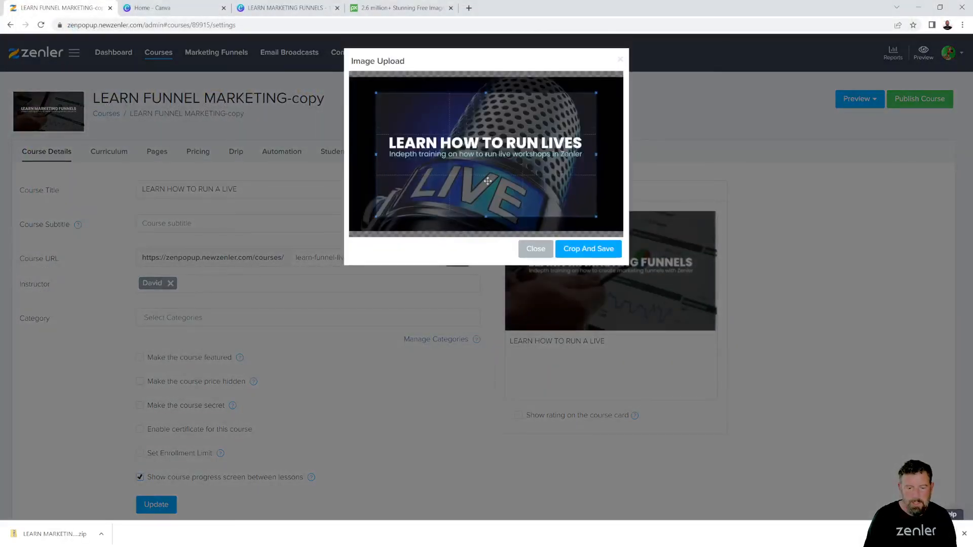
- Expand the crop area to the whole LEARN HOW TO RUN LIVES image, save the card and course changes, and return to the courses list
left_click_drag(566, 202, 642, 244)
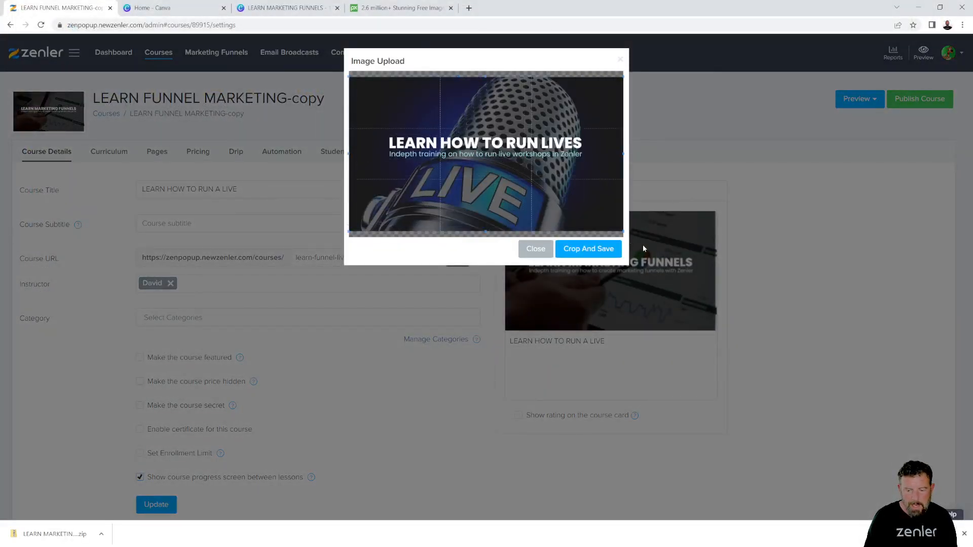
left_click(588, 249)
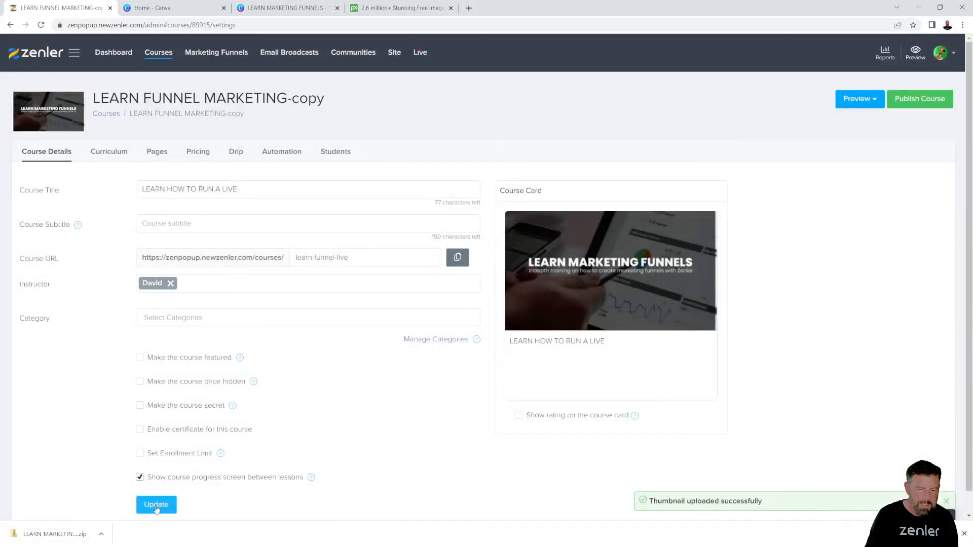
left_click(156, 506)
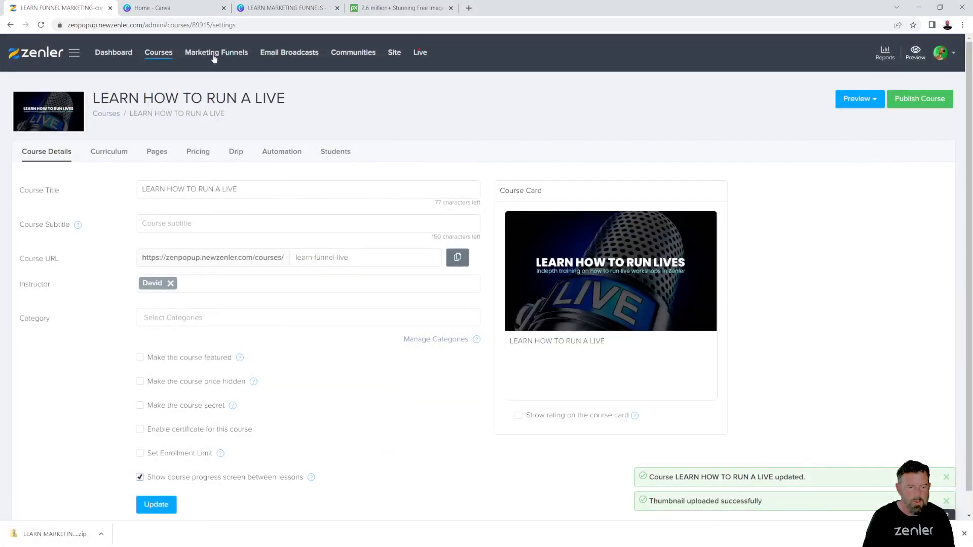
left_click(158, 53)
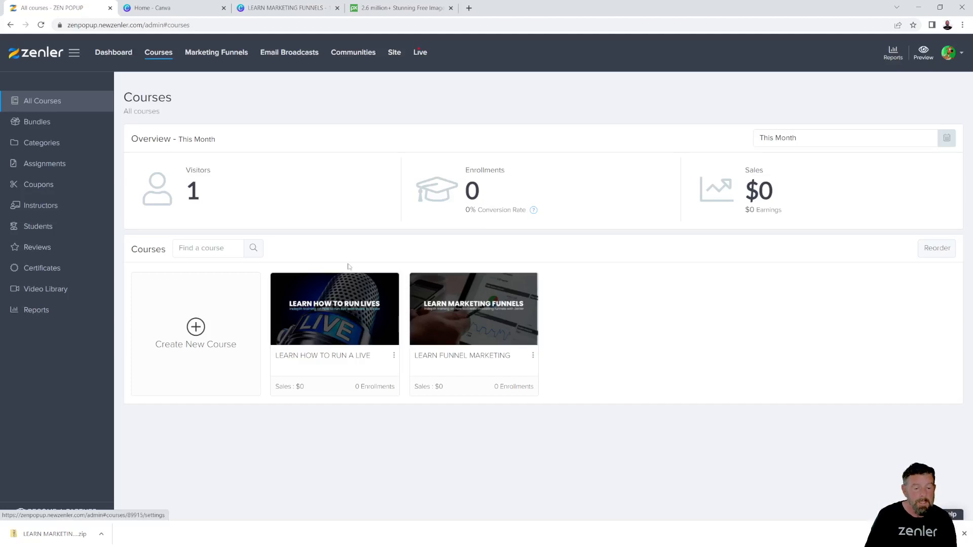
- Switch to the LEARN MARKETING FUNNELS design in Canva, dismiss its completed download notice, and return to Zenler
left_click(285, 8)
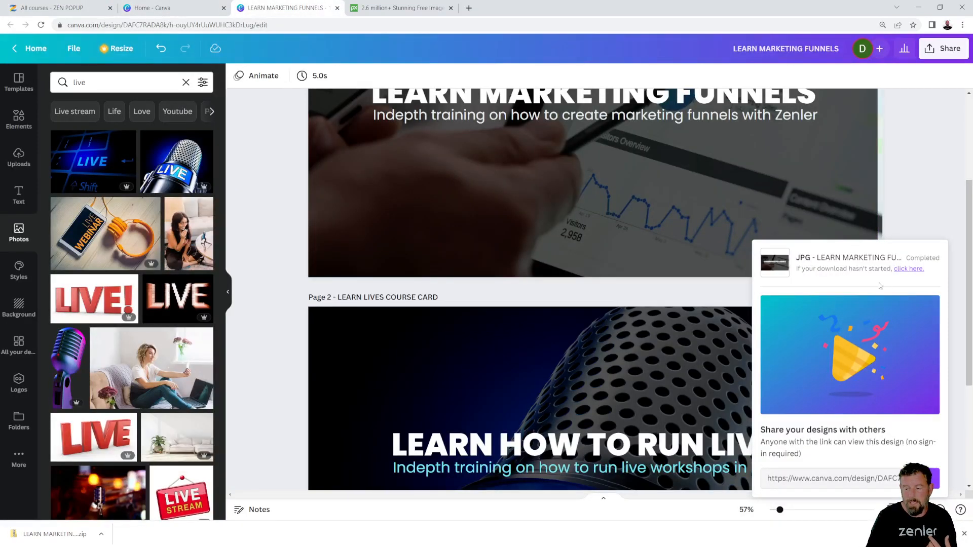
left_click(923, 208)
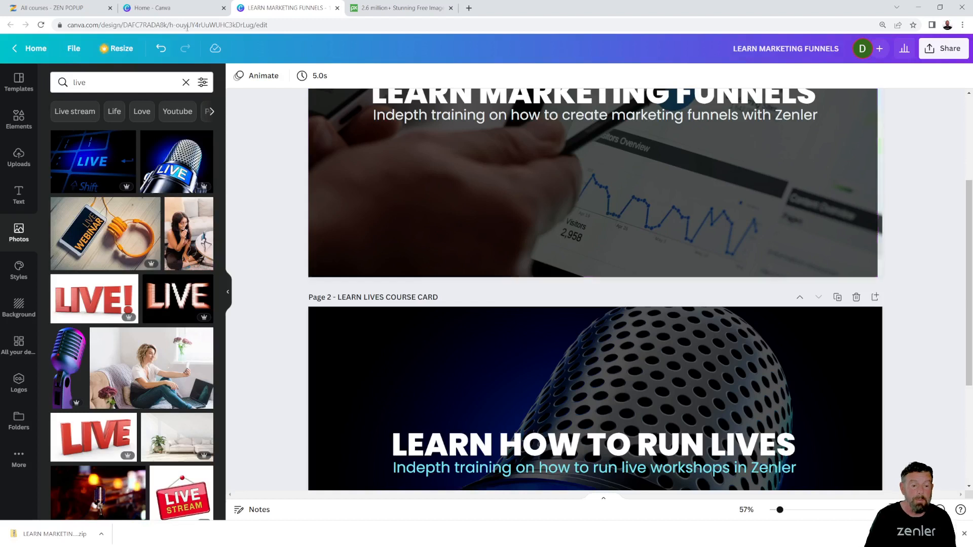
left_click(80, 11)
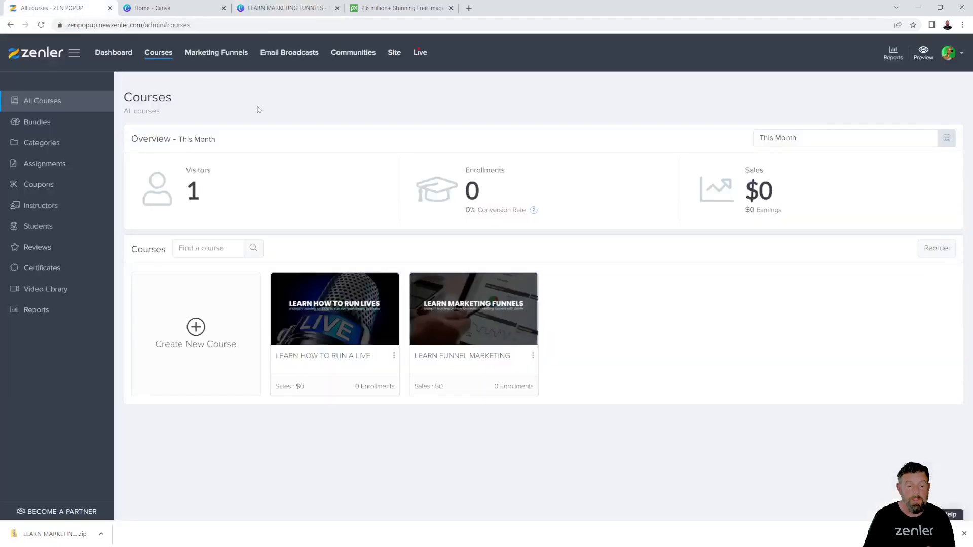
- Add a new site page from the blank template with Template as both its title and its URL ending
left_click(394, 52)
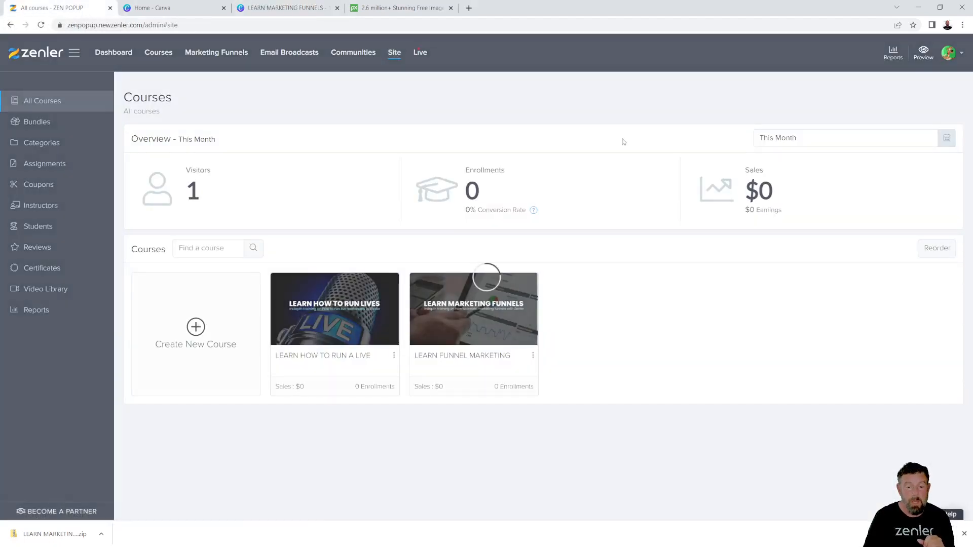
left_click(52, 164)
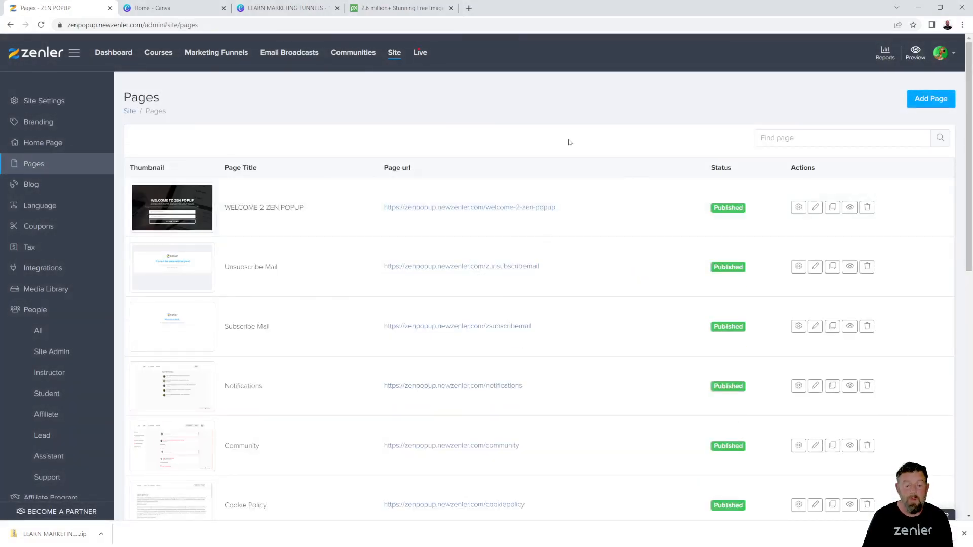
left_click(929, 99)
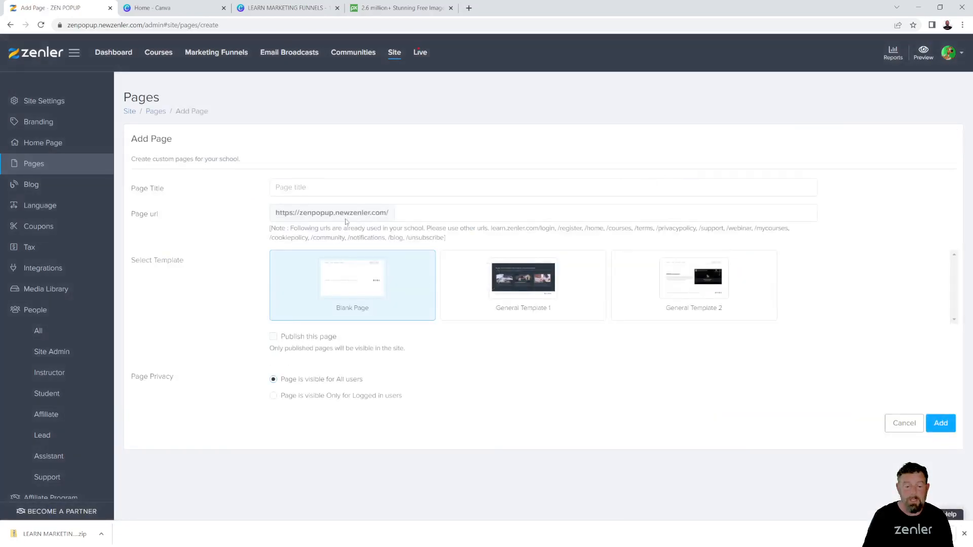
type("Template")
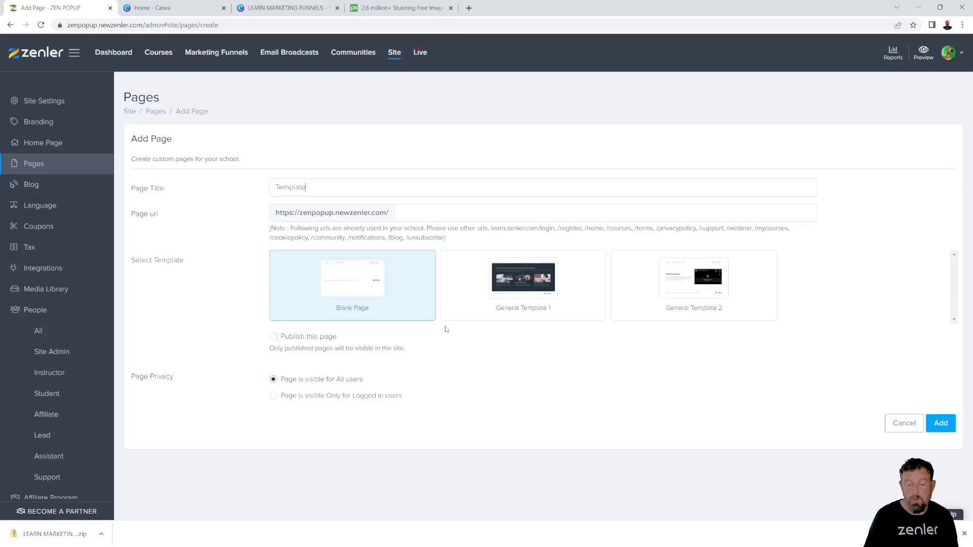
left_click_drag(328, 192, 255, 197)
key("ctrl+c")
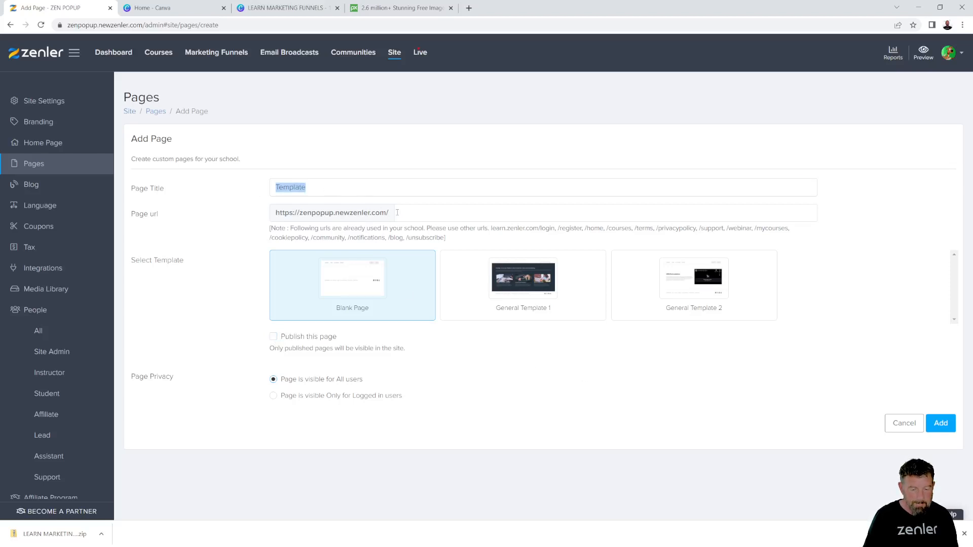
left_click(397, 212)
key("ctrl+v")
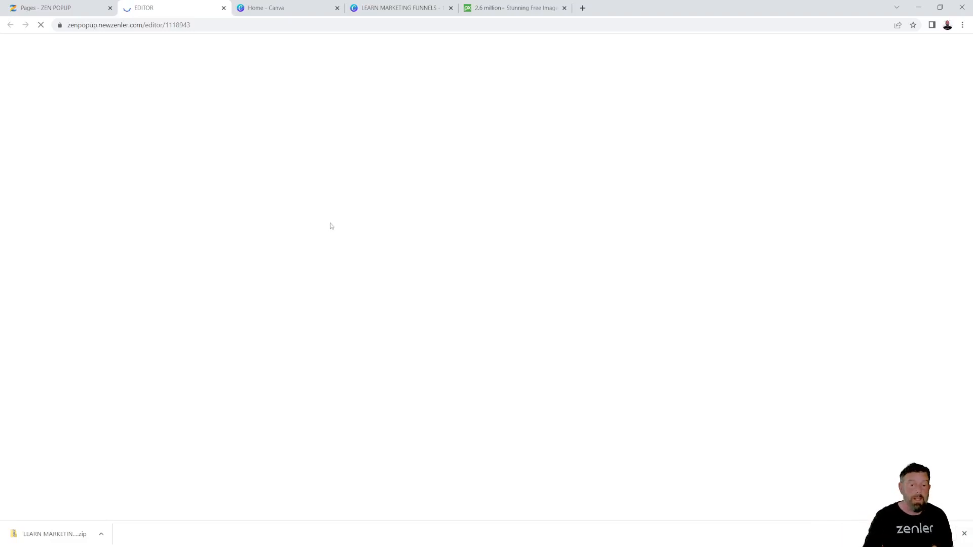
- Switch to Canva, examine the font and colour styling of the funnels card's heading and subtitle, and return to the Template page editor
left_click(398, 7)
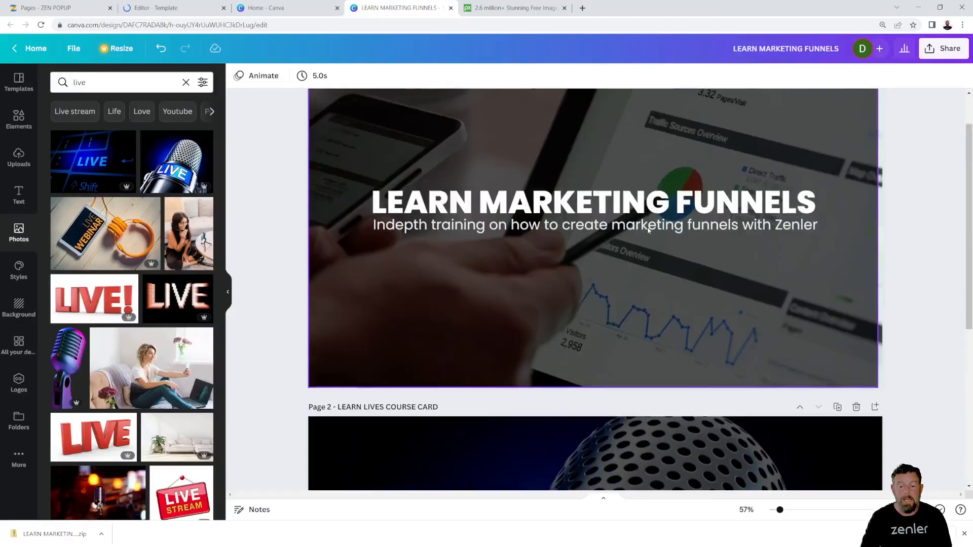
scroll(648, 229, "up", 1)
left_click(647, 231)
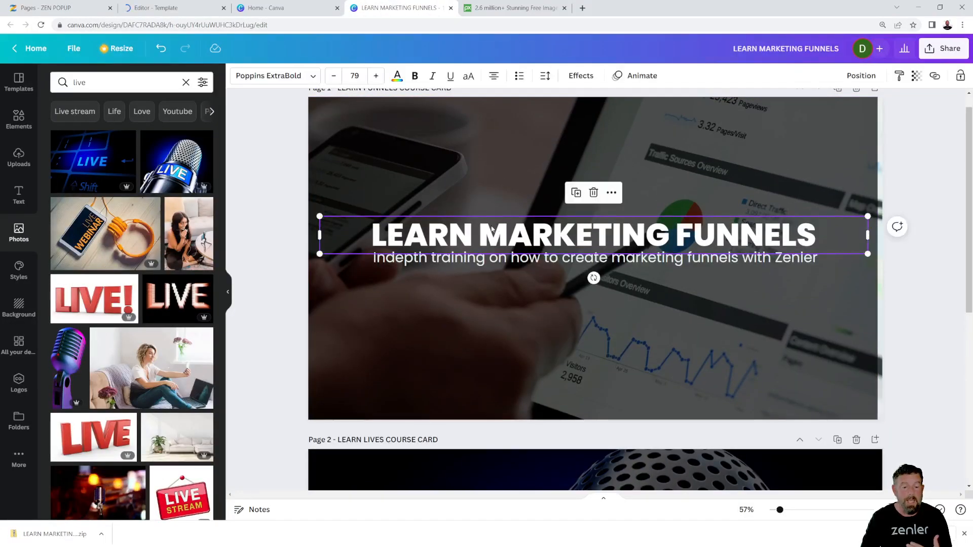
left_click(467, 260)
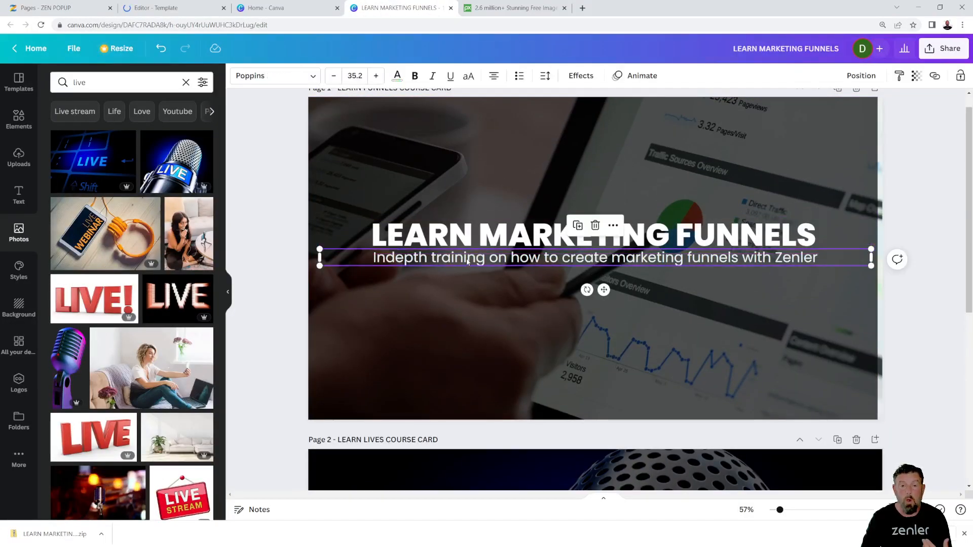
left_click(442, 238)
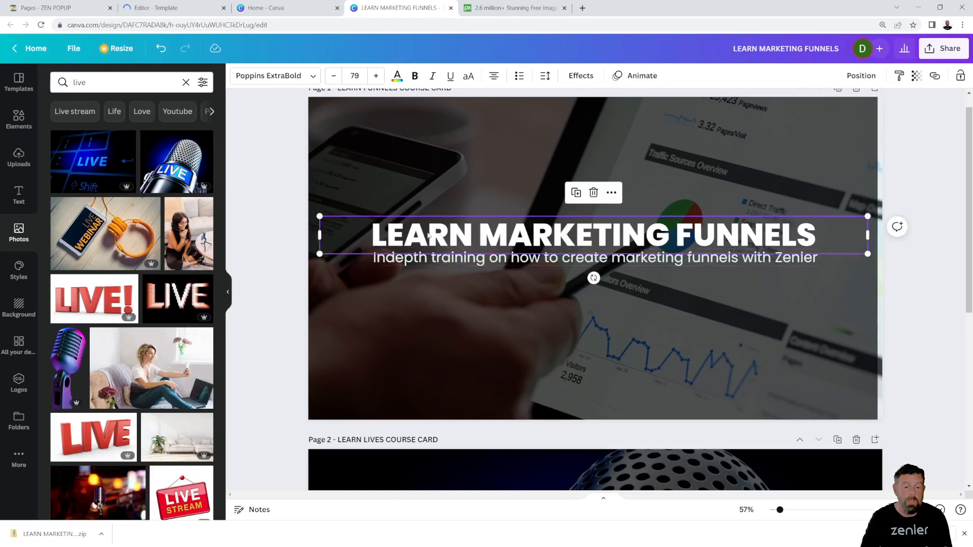
left_click(398, 261)
scroll(496, 353, "down", 2)
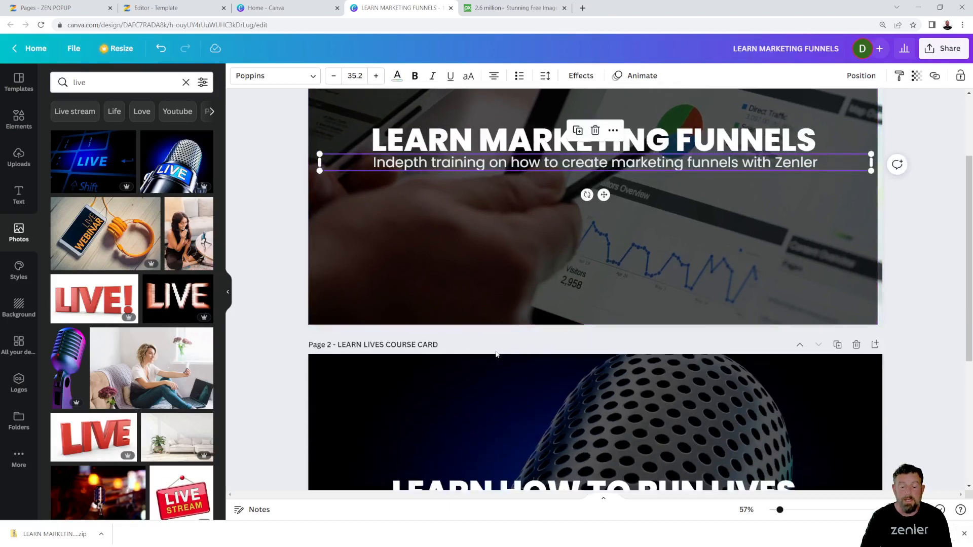
scroll(491, 349, "up", 3)
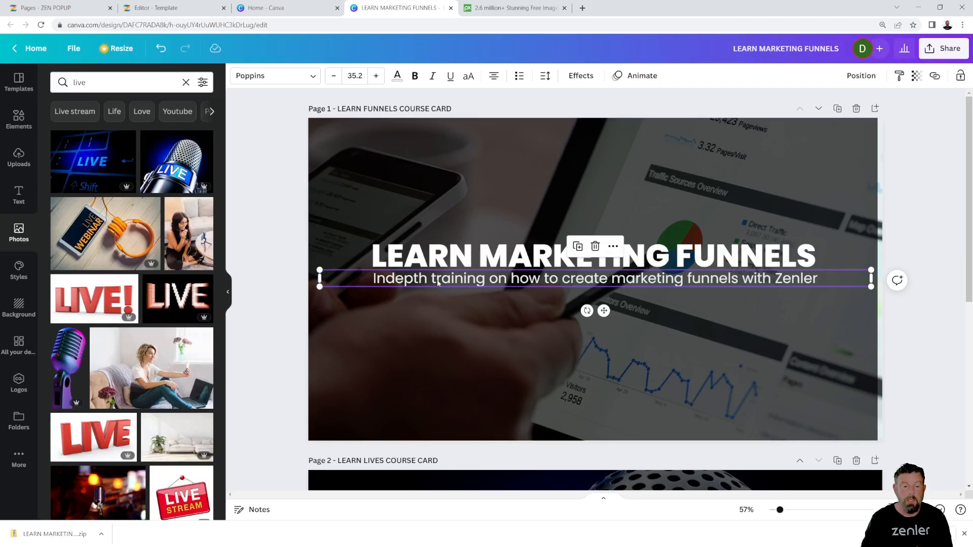
left_click(397, 76)
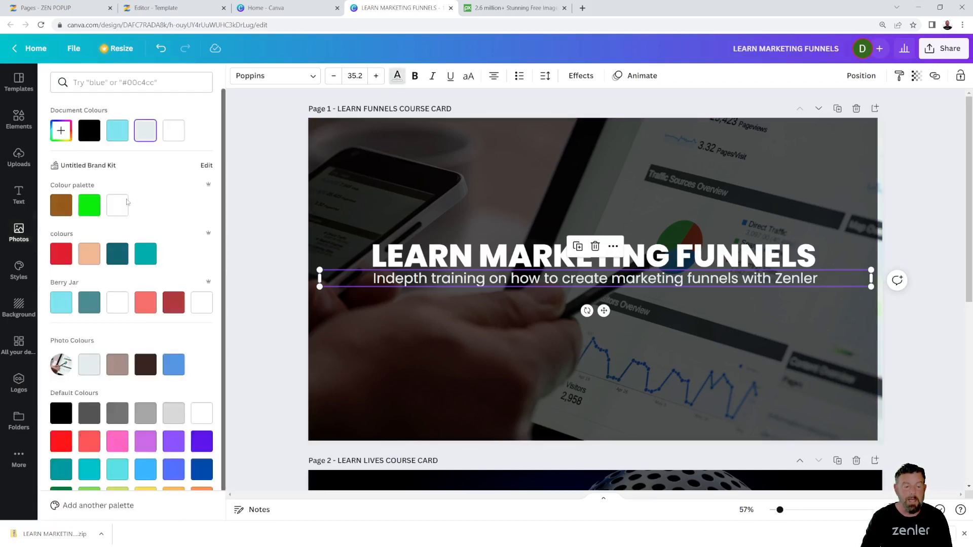
left_click(258, 232)
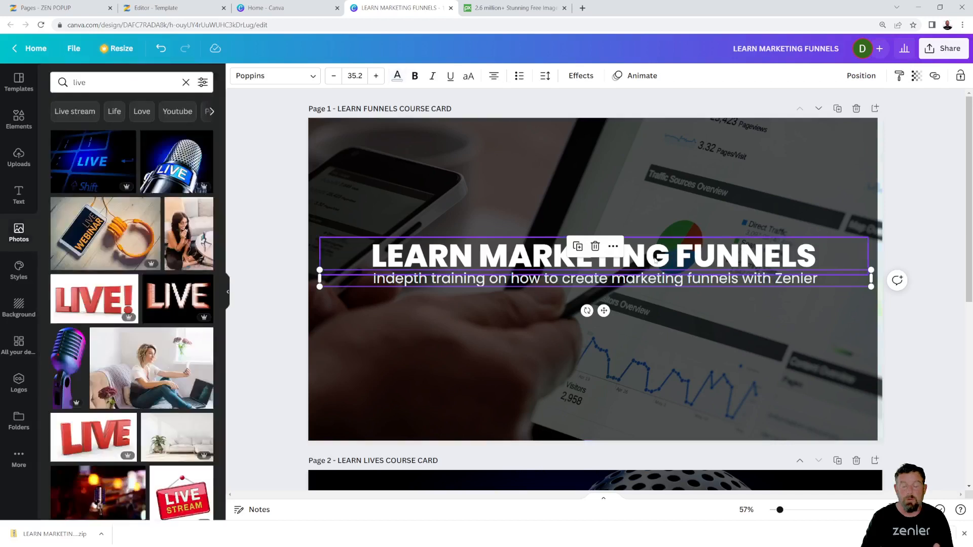
left_click(286, 222)
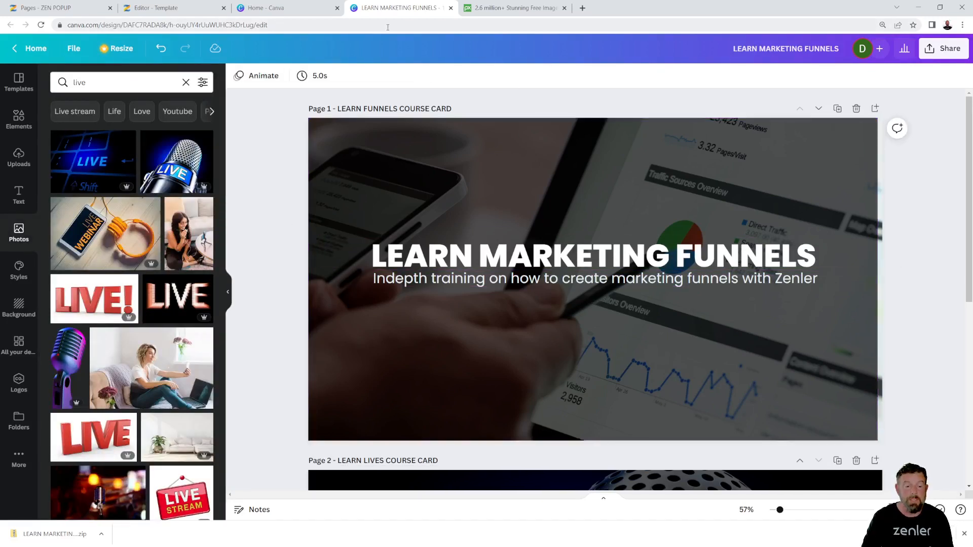
left_click(155, 8)
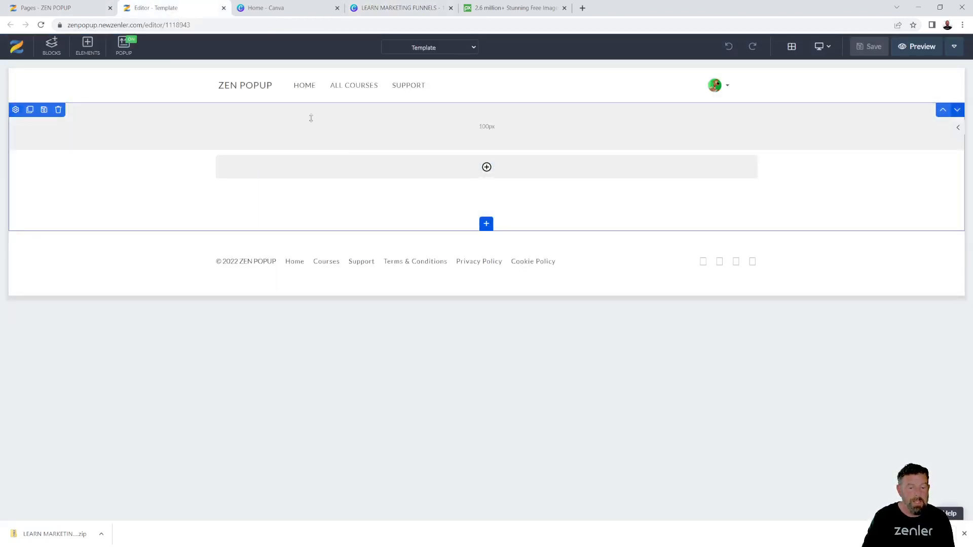
- Switch to Canva, duplicate the LEARN LIVES COURSE CARD page, and delete the heading and subtitle from the copy
left_click(376, 11)
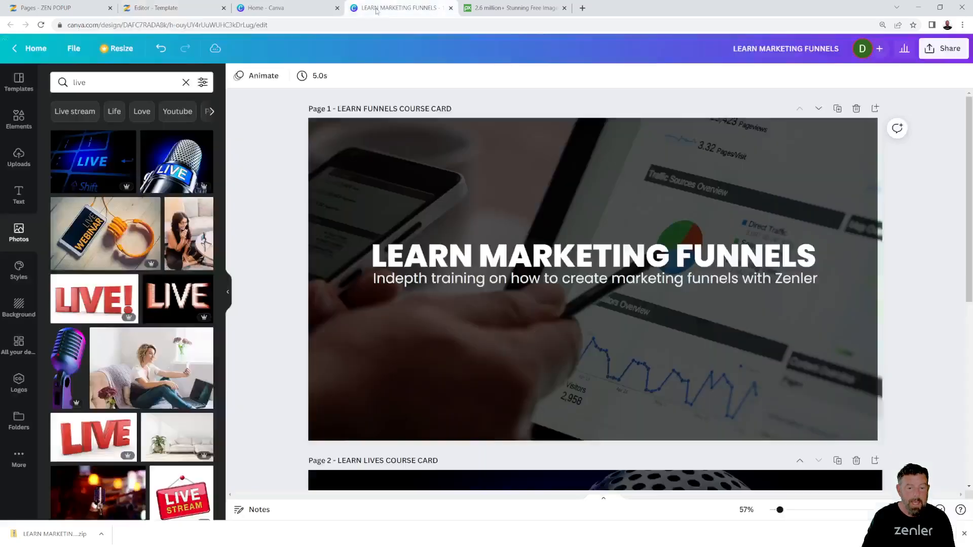
scroll(528, 321, "down", 5)
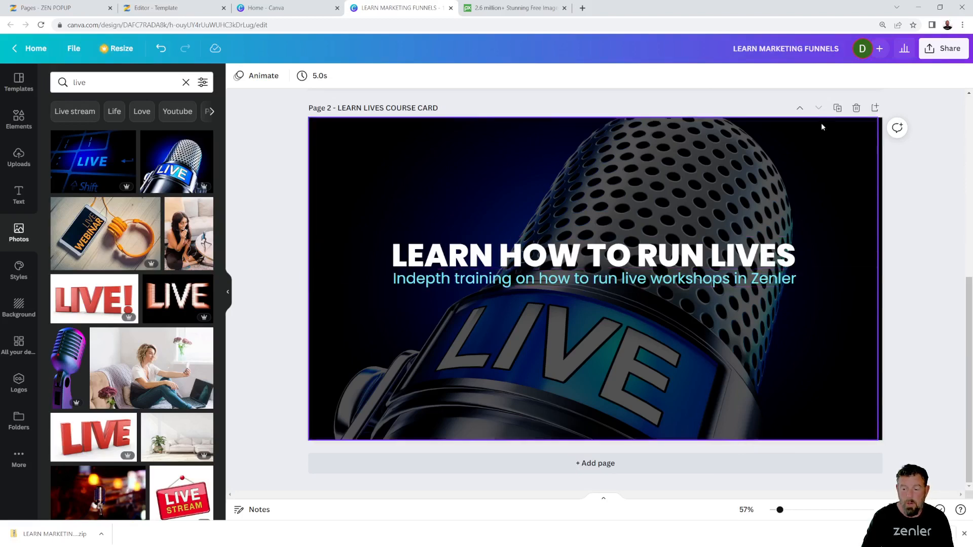
left_click(837, 109)
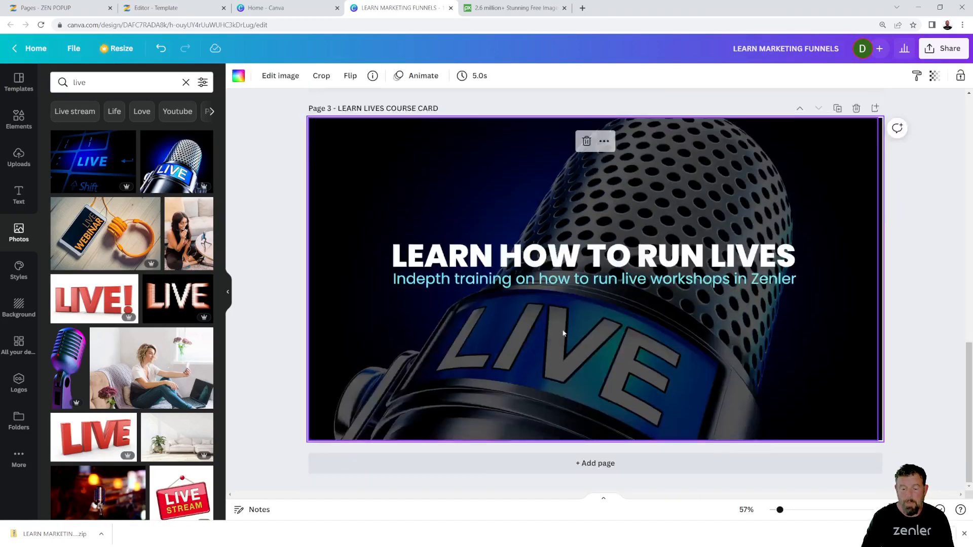
left_click(493, 261)
key("Delete")
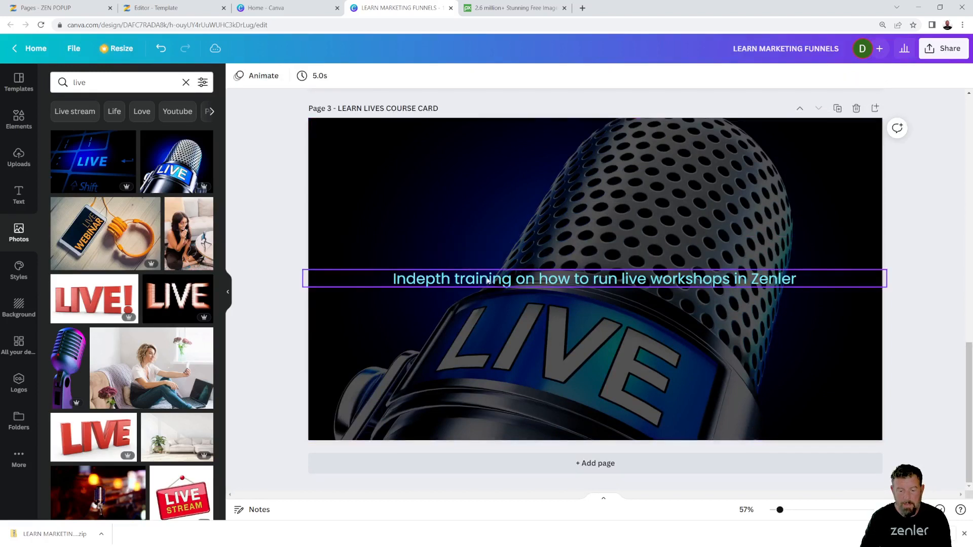
left_click(441, 280)
key("Delete")
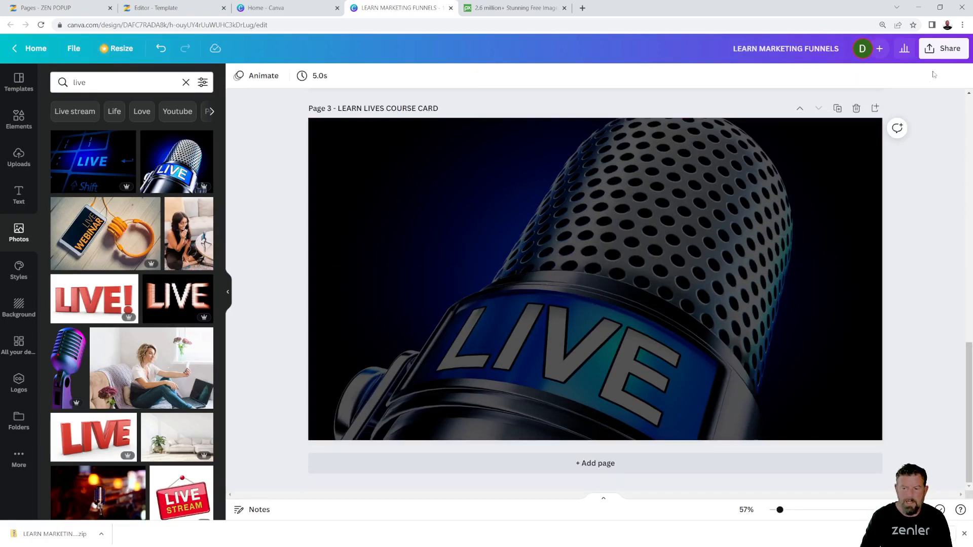
- Open the sharing options of the LEARN MARKETING FUNNELS design
left_click(942, 48)
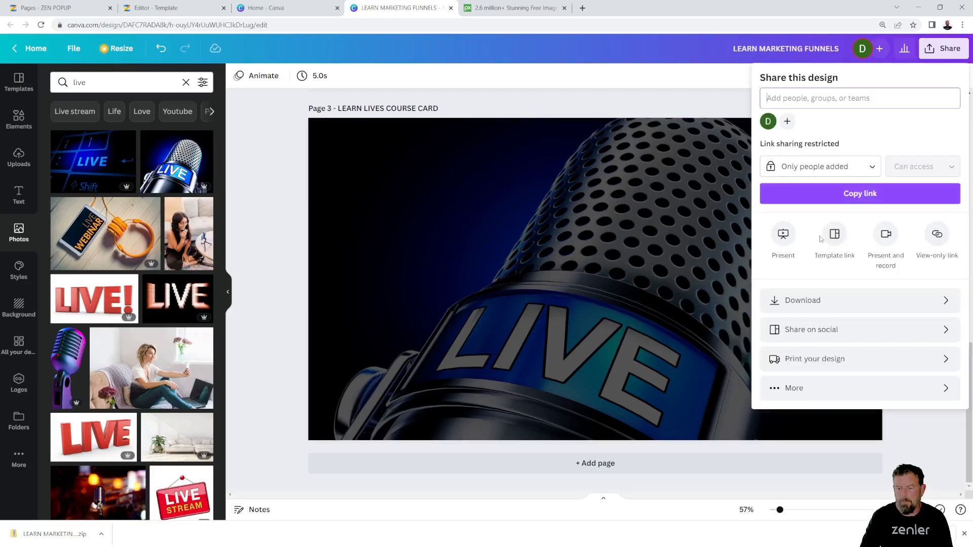
- Download only page 3 of the design as a JPG and show the downloaded file in its folder
left_click(800, 301)
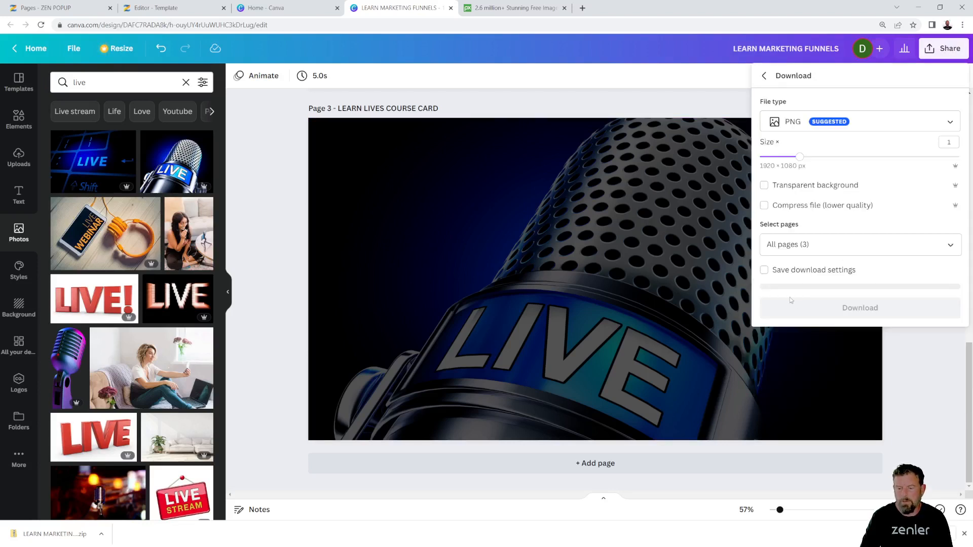
left_click(846, 129)
left_click(801, 95)
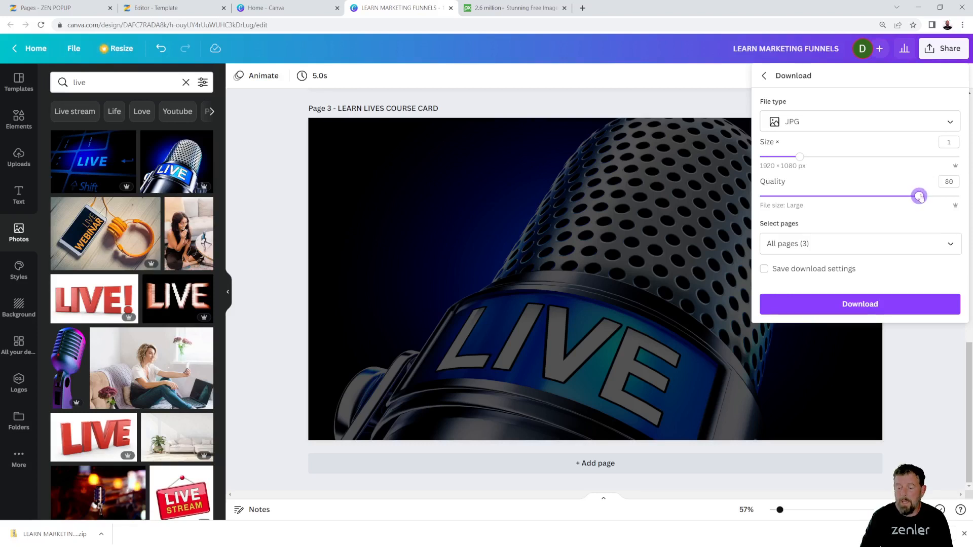
left_click(945, 245)
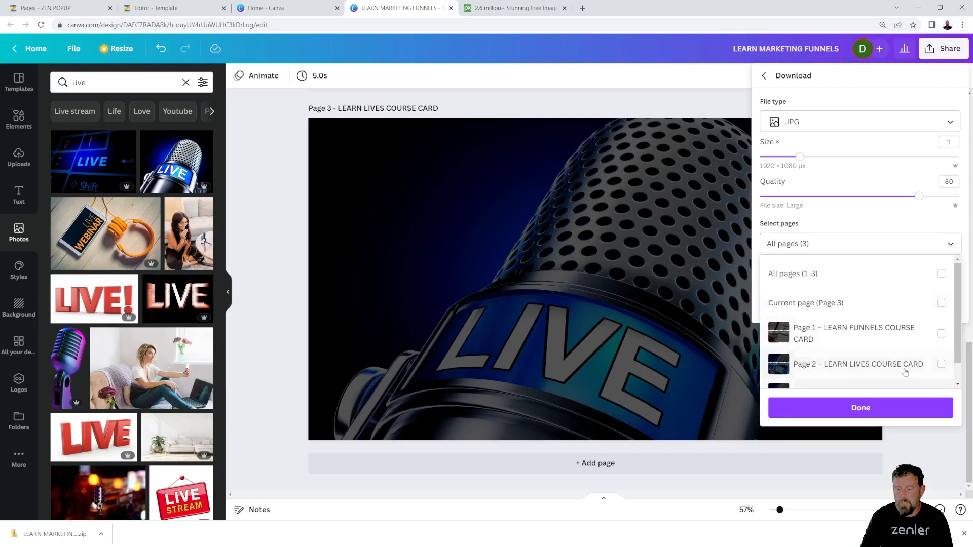
scroll(937, 373, "down", 1)
left_click(939, 371)
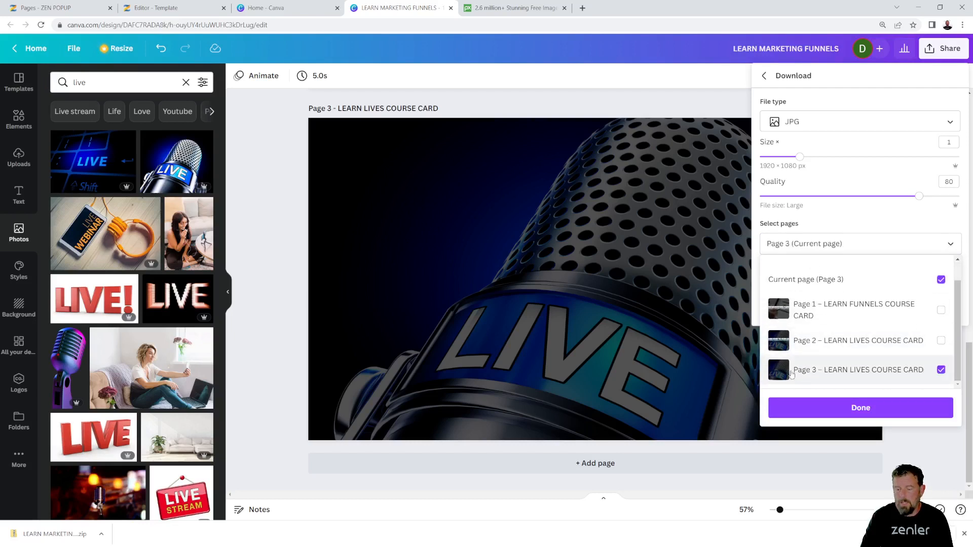
left_click(851, 408)
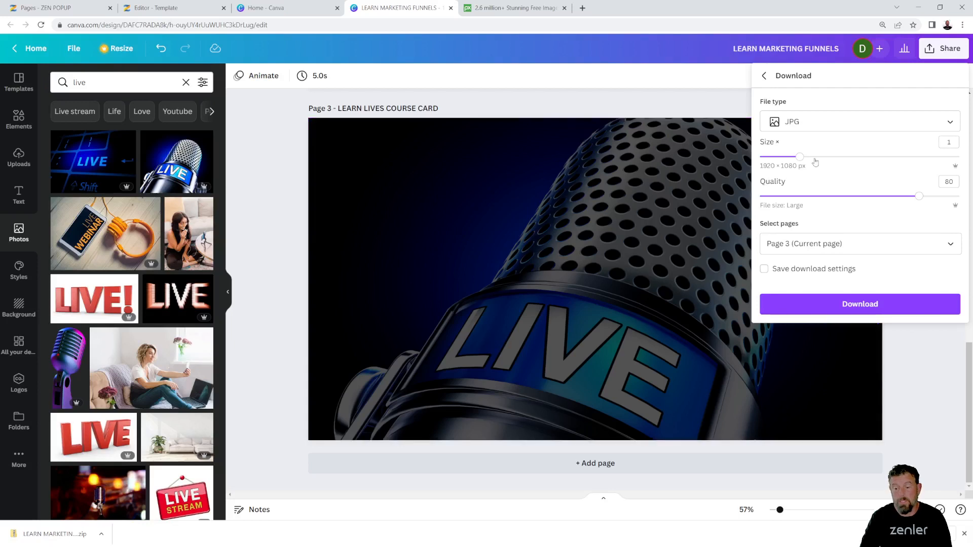
left_click(860, 306)
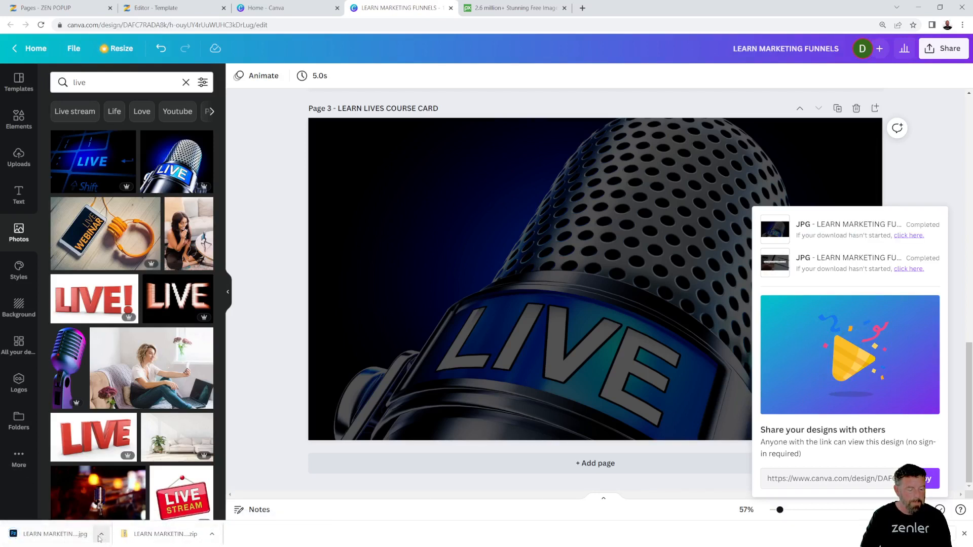
left_click(102, 537)
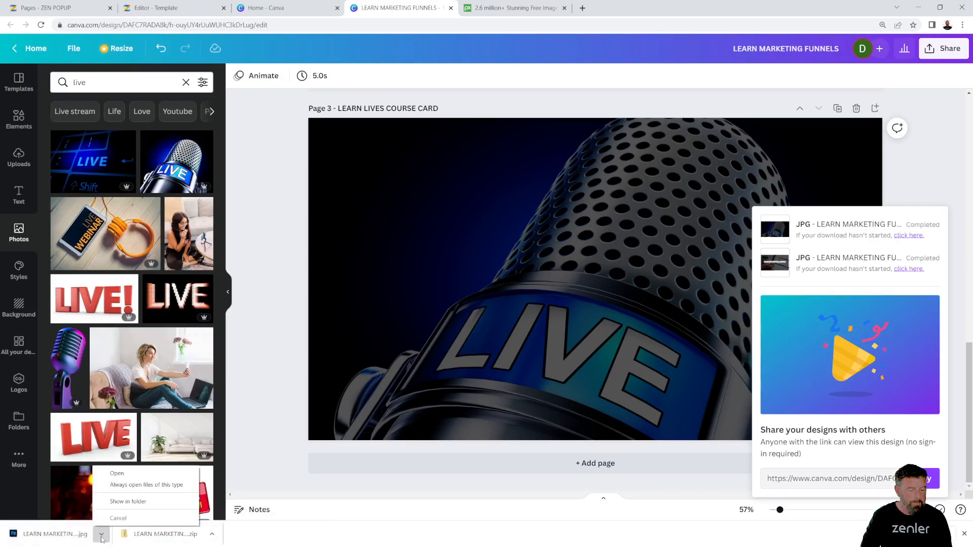
left_click(127, 502)
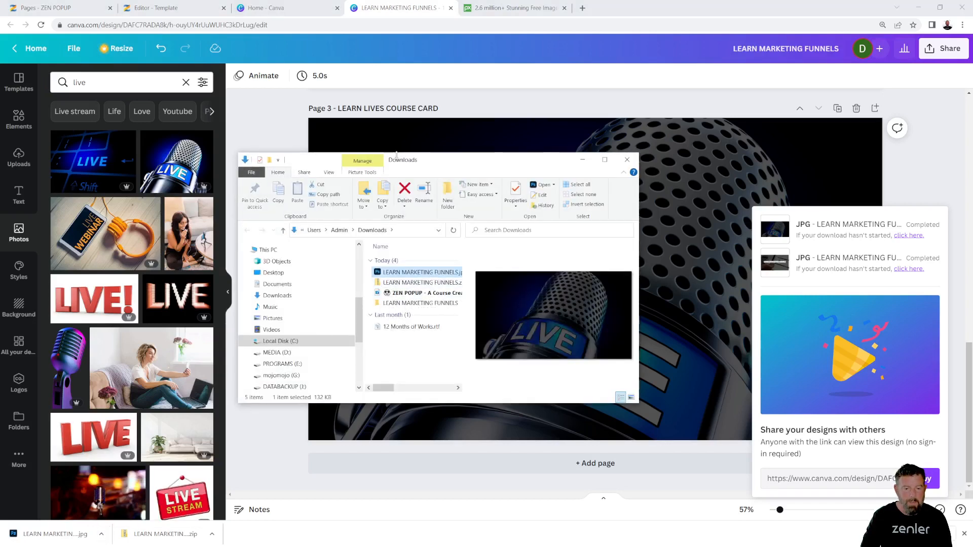
- Switch to the Zenler template editor and upload LEARN MARKETING FUNNELS.jpg from Downloads, uncropped, as the empty block's background image
left_click(169, 8)
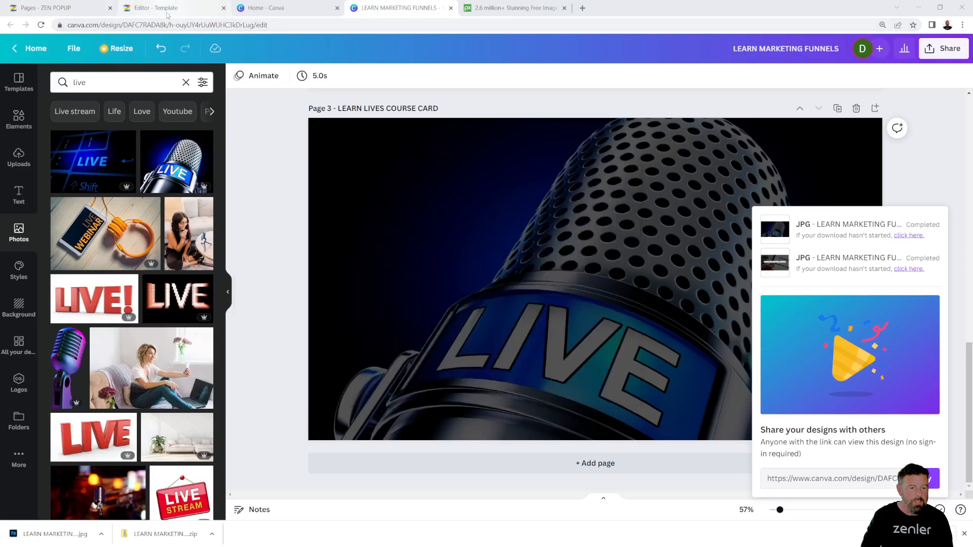
left_click(15, 110)
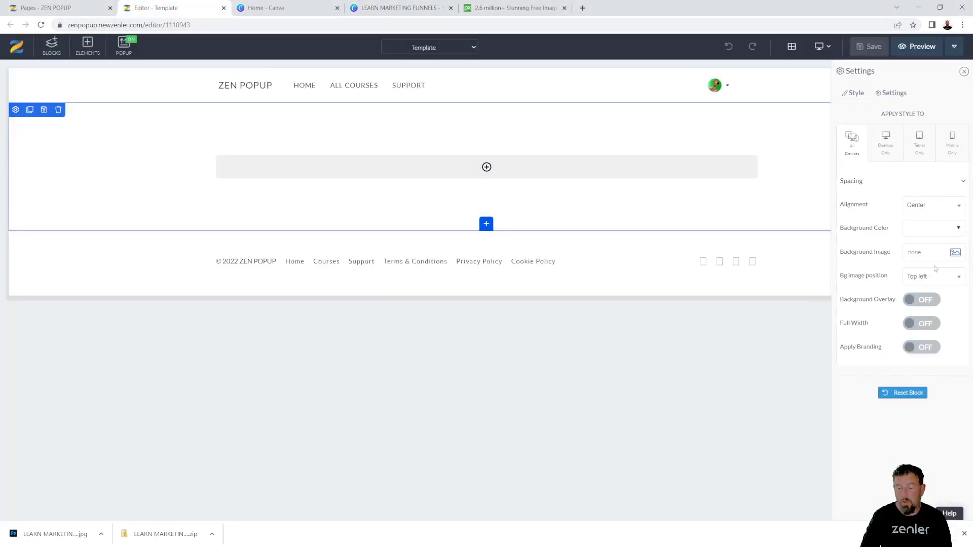
left_click(955, 257)
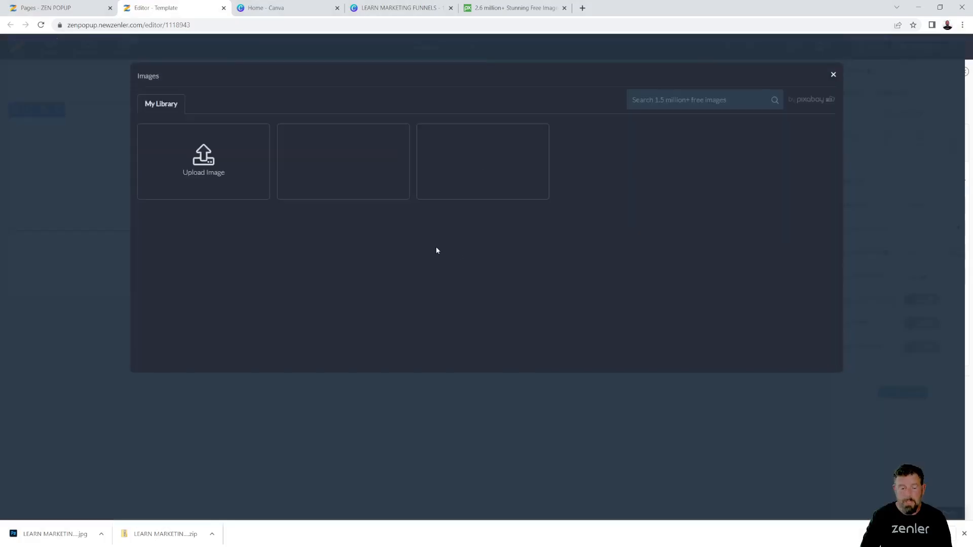
left_click(250, 186)
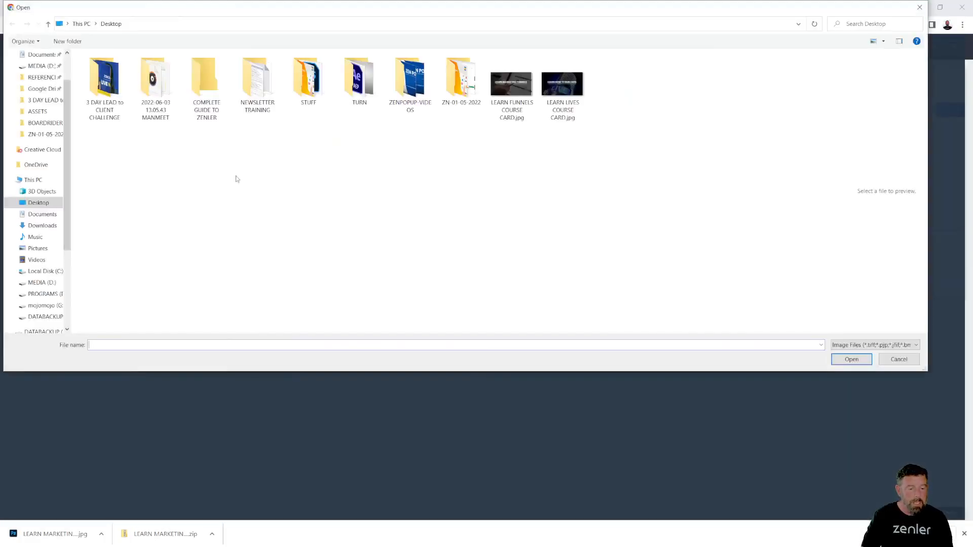
left_click(42, 225)
left_click(110, 82)
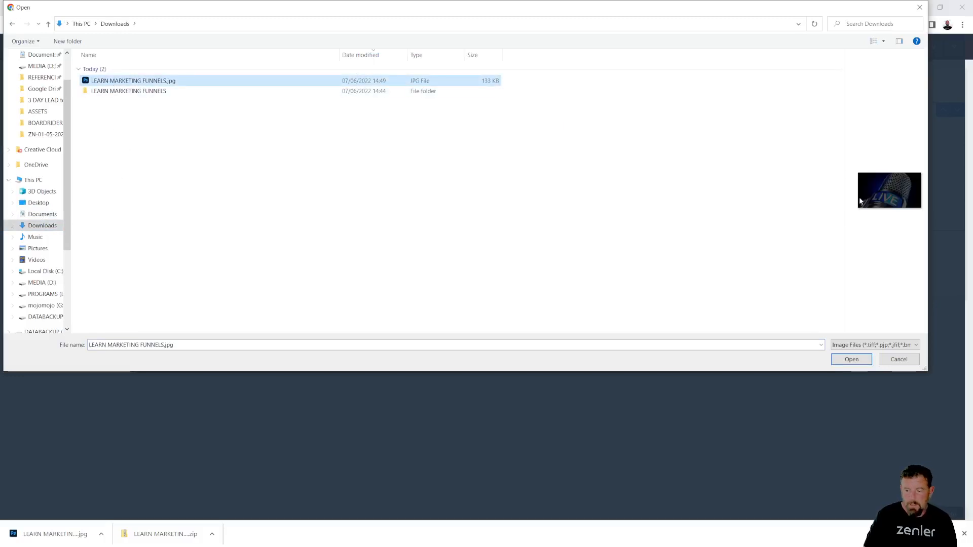
left_click(850, 359)
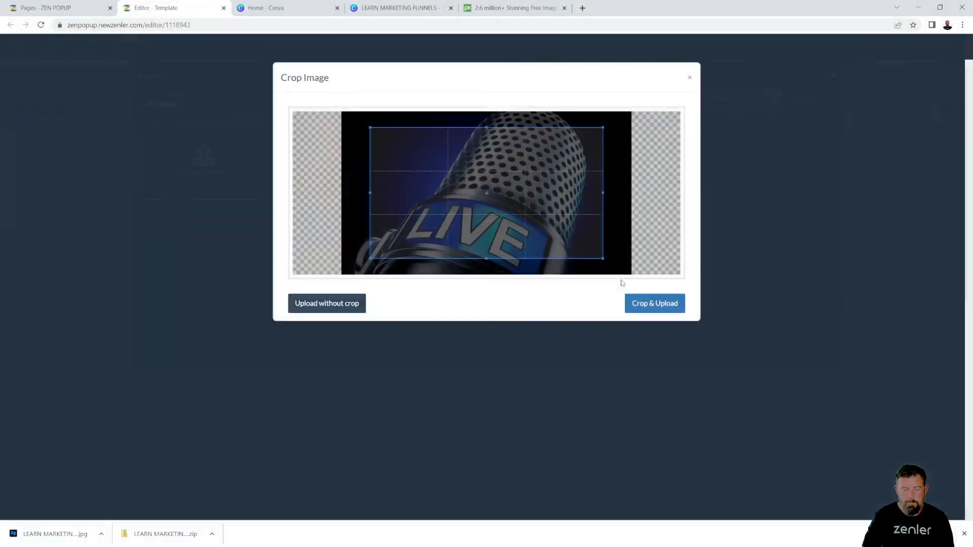
left_click(334, 308)
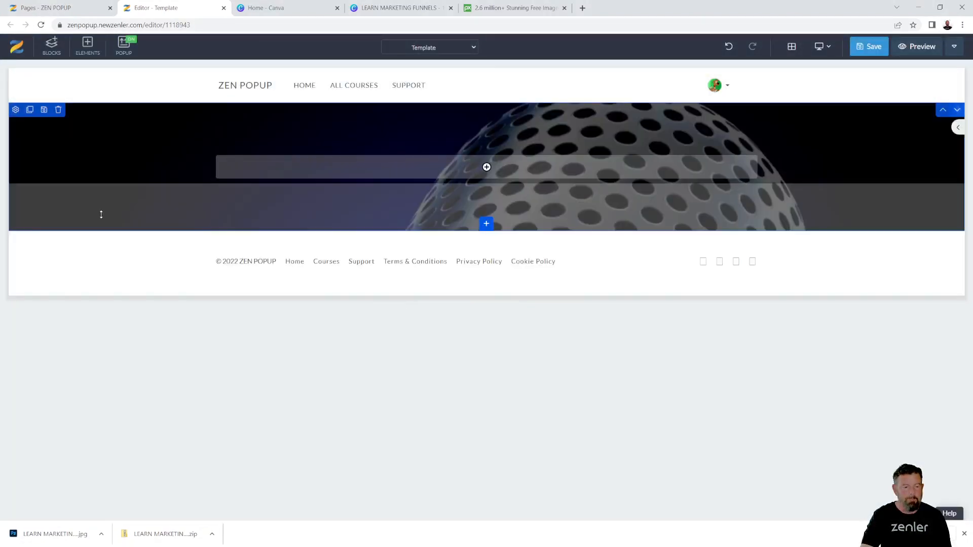
- Enlarge the block's bottom and top spacing and set its background image position to Center center
left_click_drag(271, 224, 271, 280)
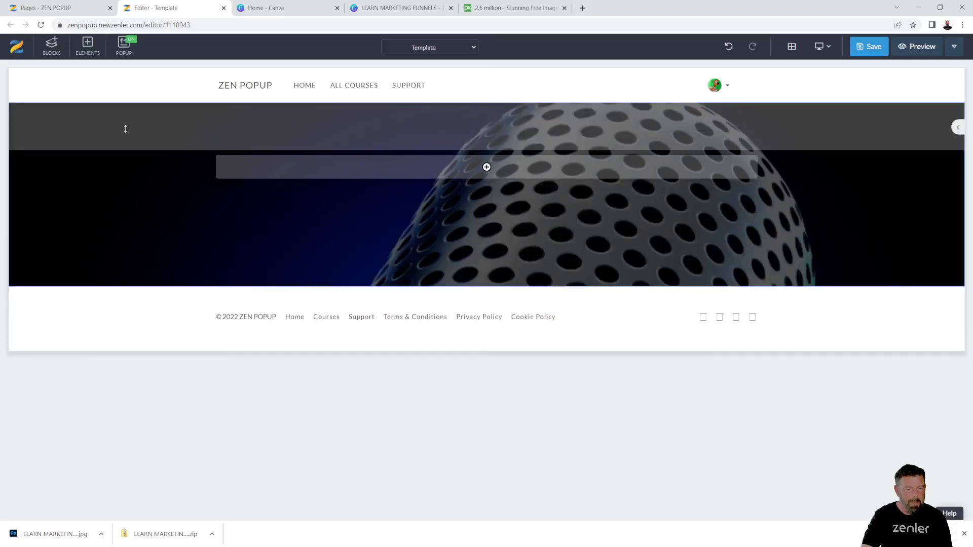
left_click_drag(124, 128, 125, 161)
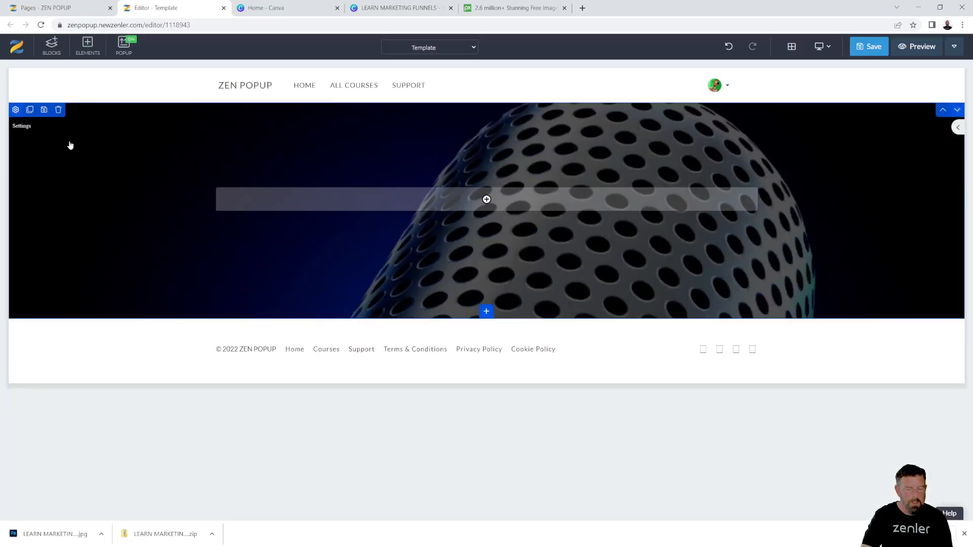
left_click(16, 110)
left_click(933, 276)
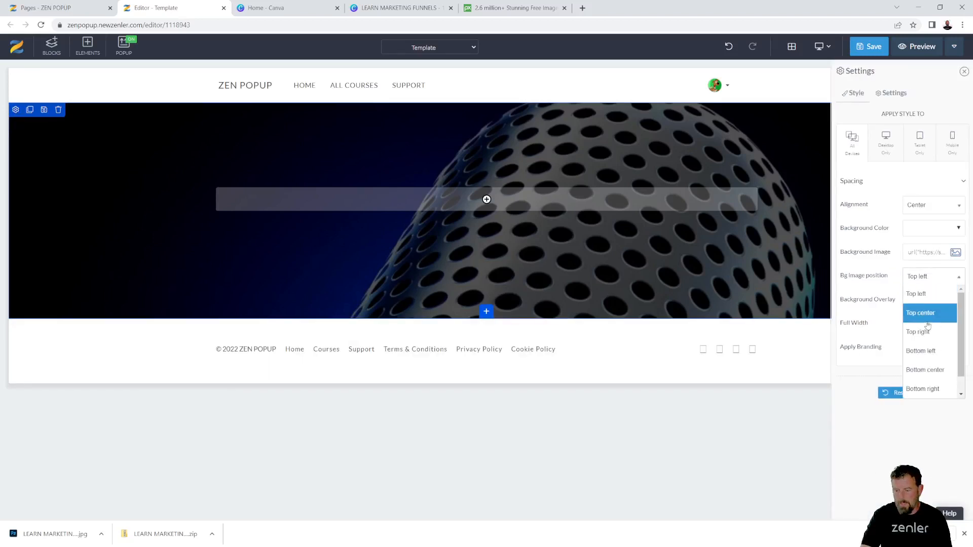
scroll(928, 326, "down", 1)
left_click(924, 389)
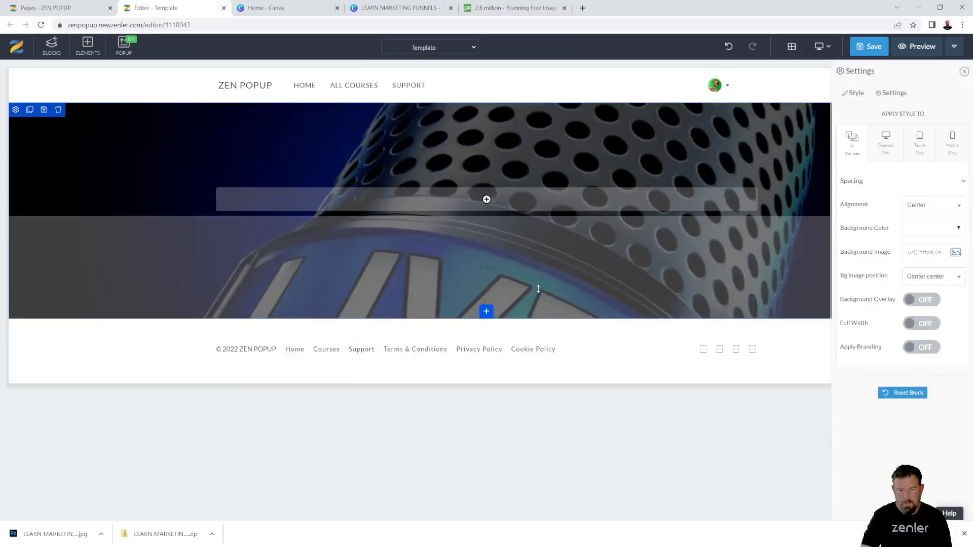
- Add a single-column 100% row to the block with the microphone background
left_click(487, 201)
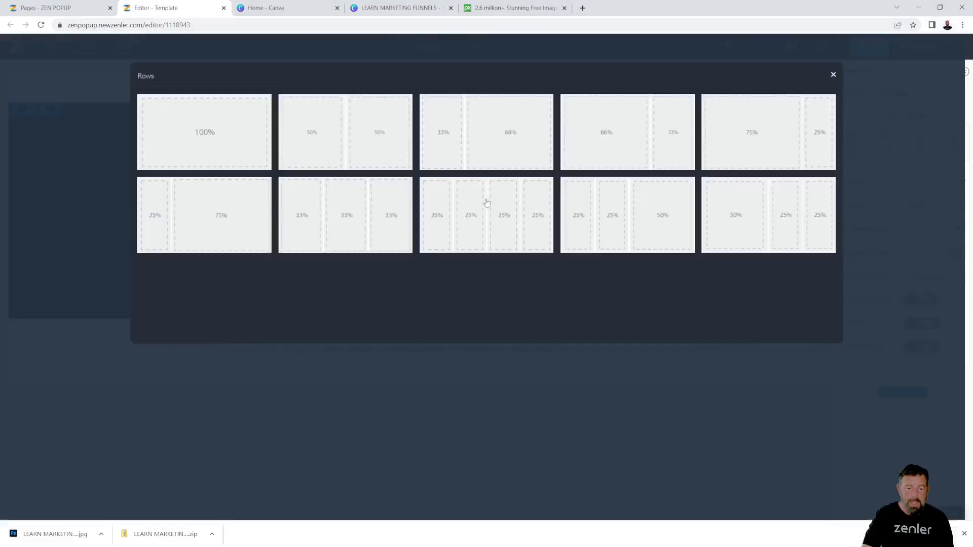
left_click(228, 133)
- Switch to the Canva design and copy the page 2 headline text "LEARN HOW TO RUN LIVES"
left_click(393, 10)
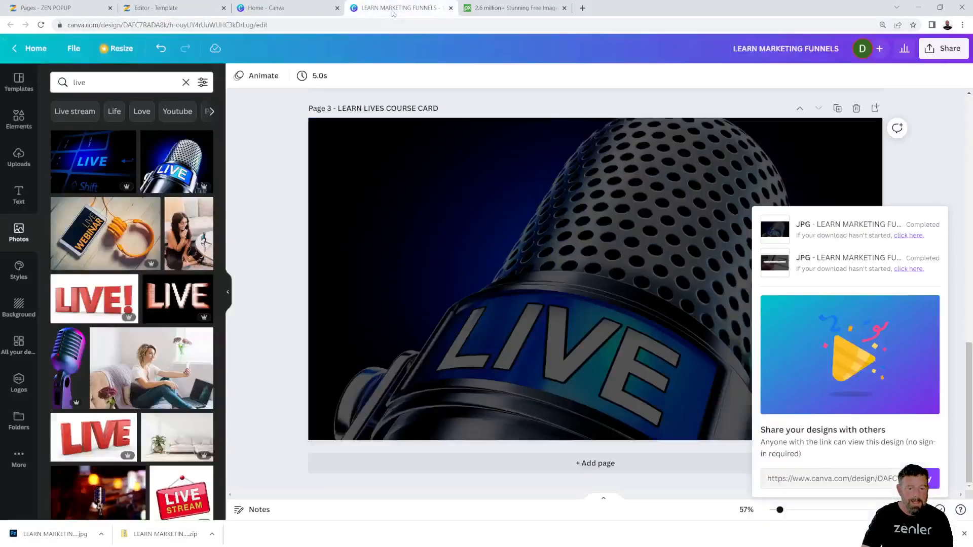
scroll(587, 239, "up", 5)
left_click(674, 186)
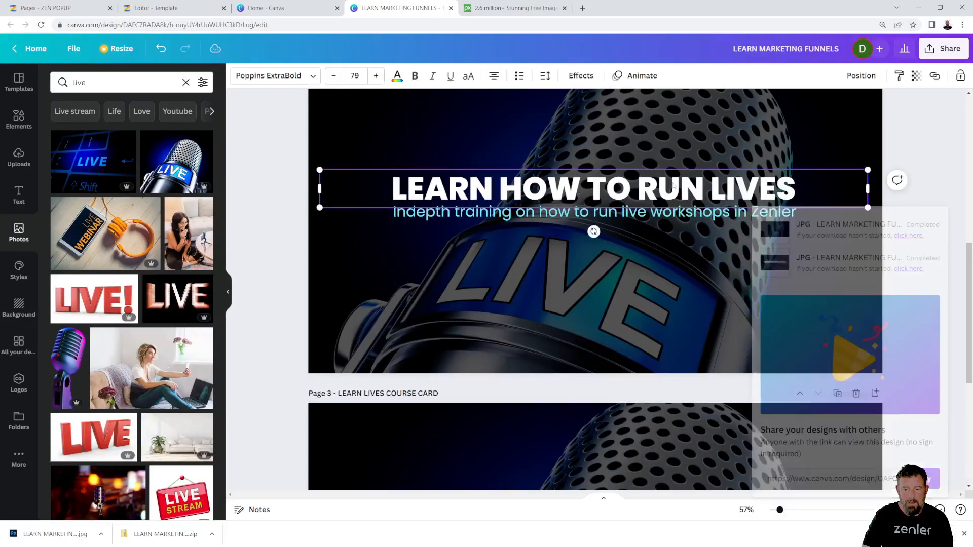
double_click(765, 187)
key("ctrl+c")
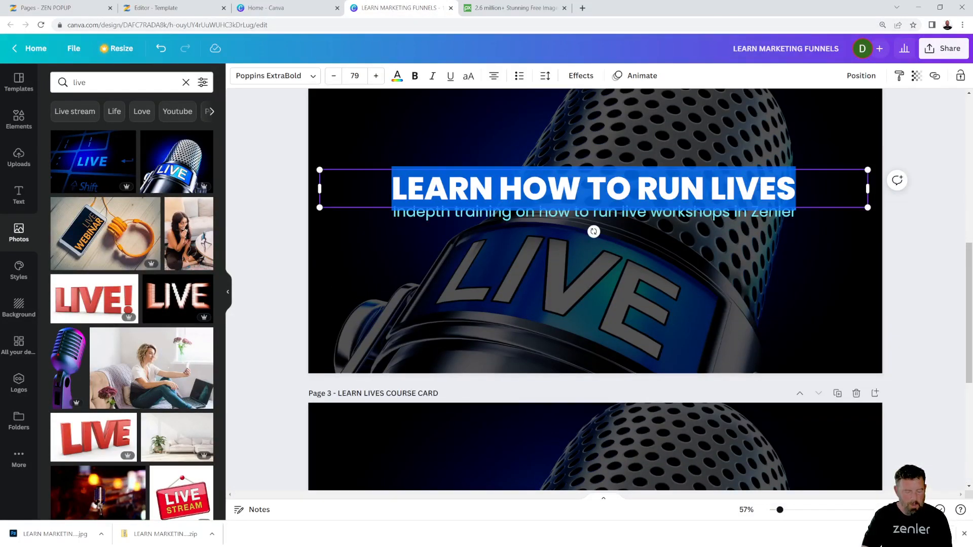
- Switch back to the Zenler editor, add an H1 heading to the new row and replace its text with "LEARN HOW TO RUN LIVES"
left_click(157, 11)
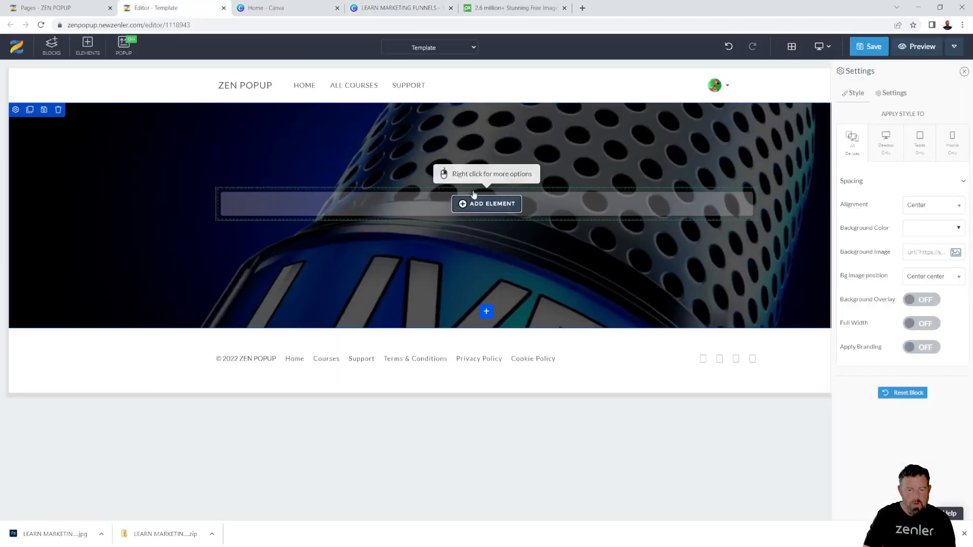
left_click(477, 202)
left_click(226, 149)
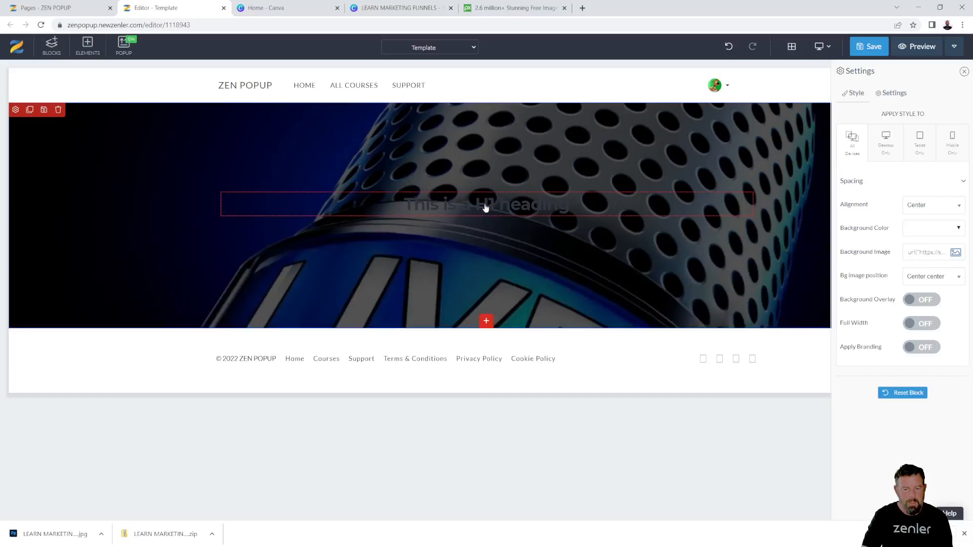
triple_click(485, 207)
key("ctrl+v")
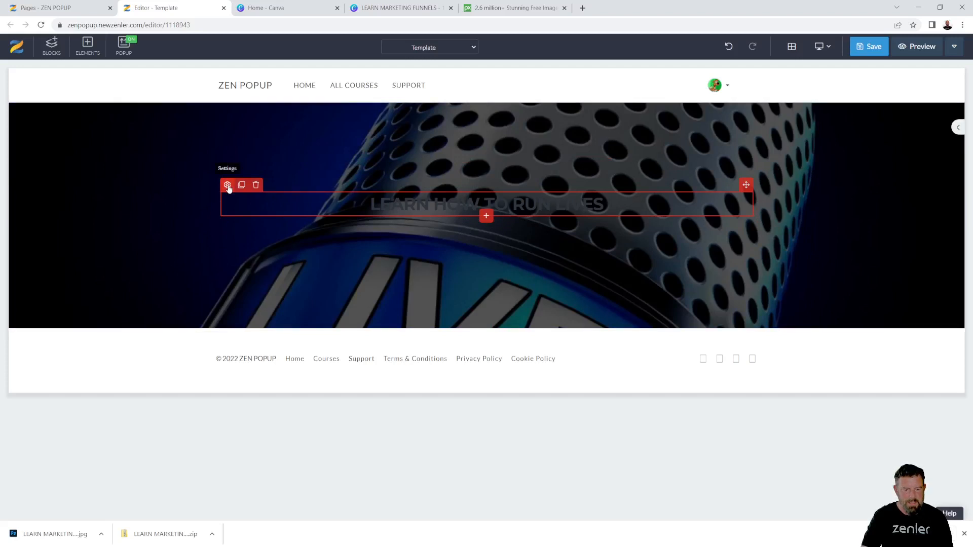
- Set the heading's text color to white and its font size to 45 px
left_click(227, 185)
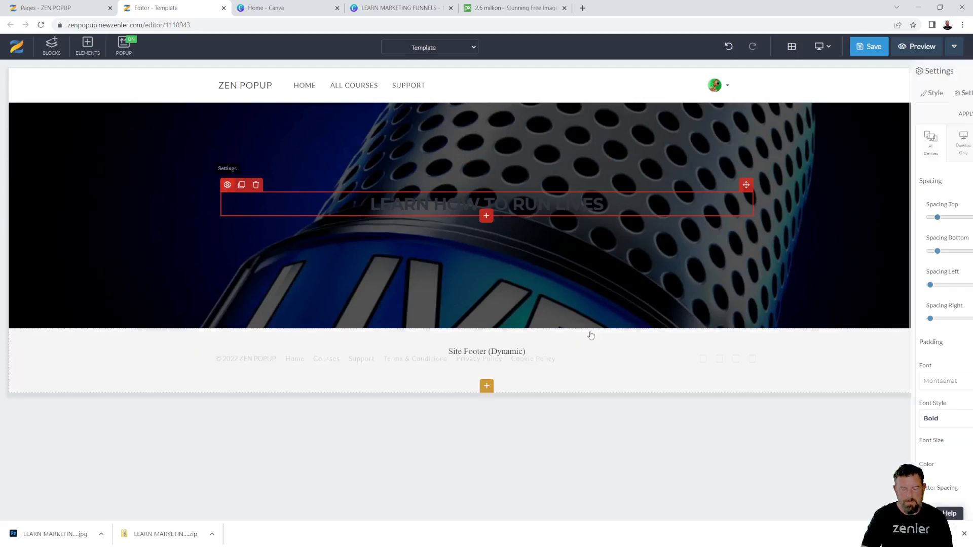
left_click(955, 466)
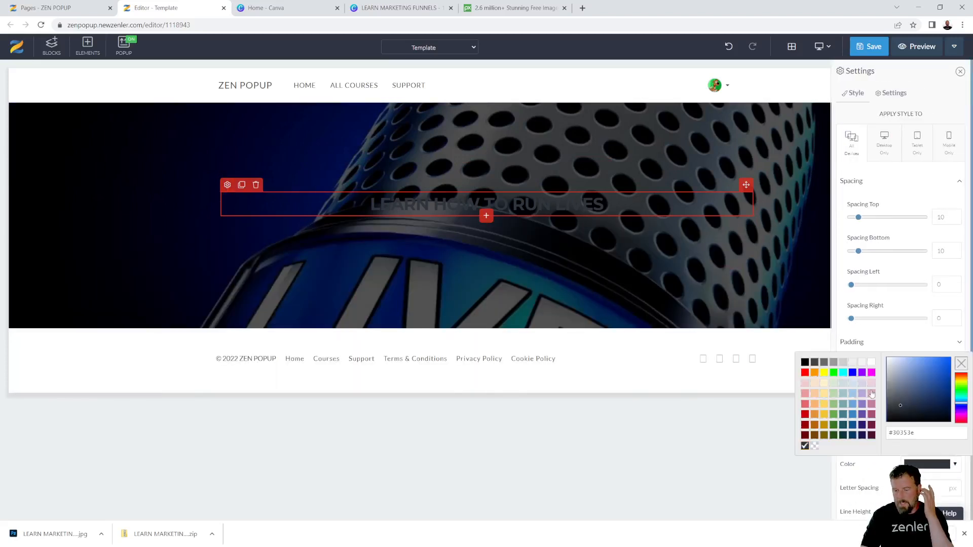
left_click(871, 362)
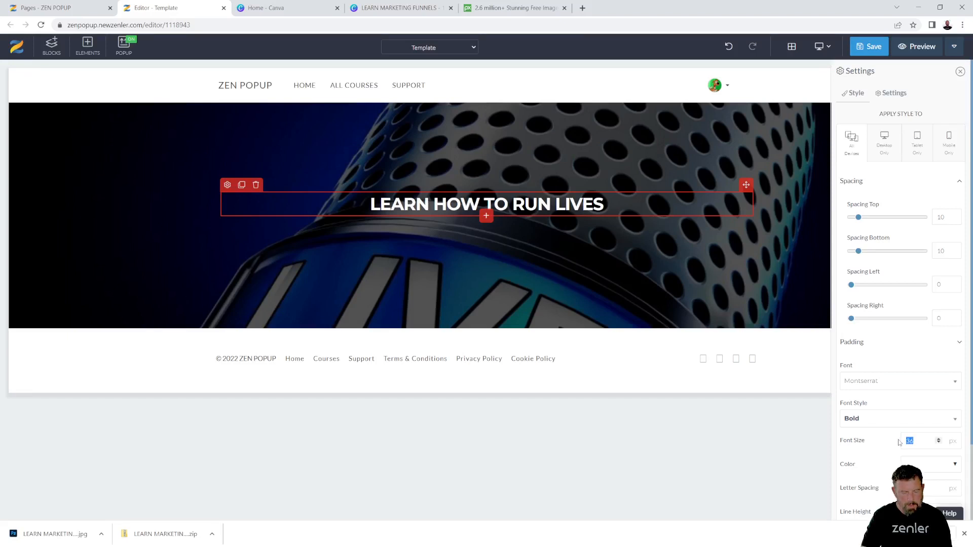
type("45")
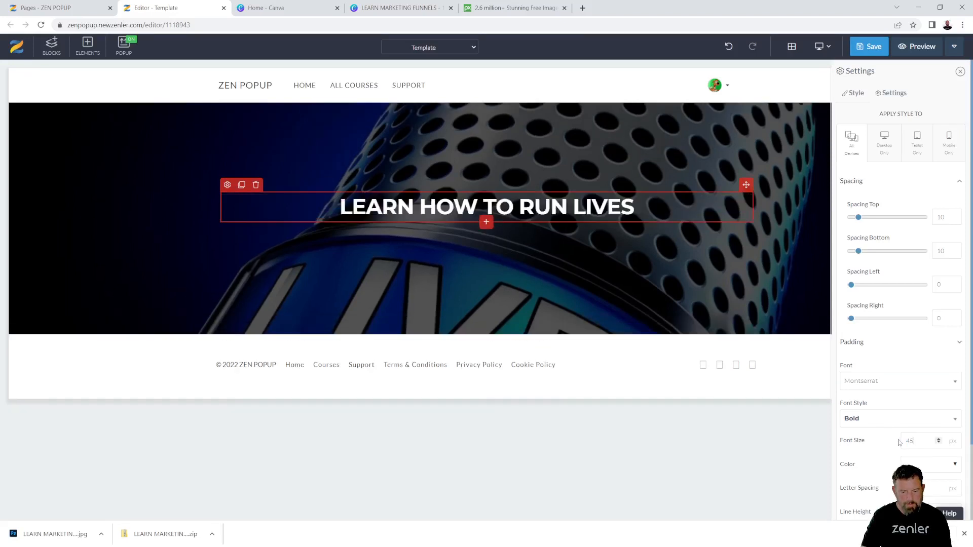
- Change the heading's font to Poppins with the Extra Bold font style
left_click(883, 384)
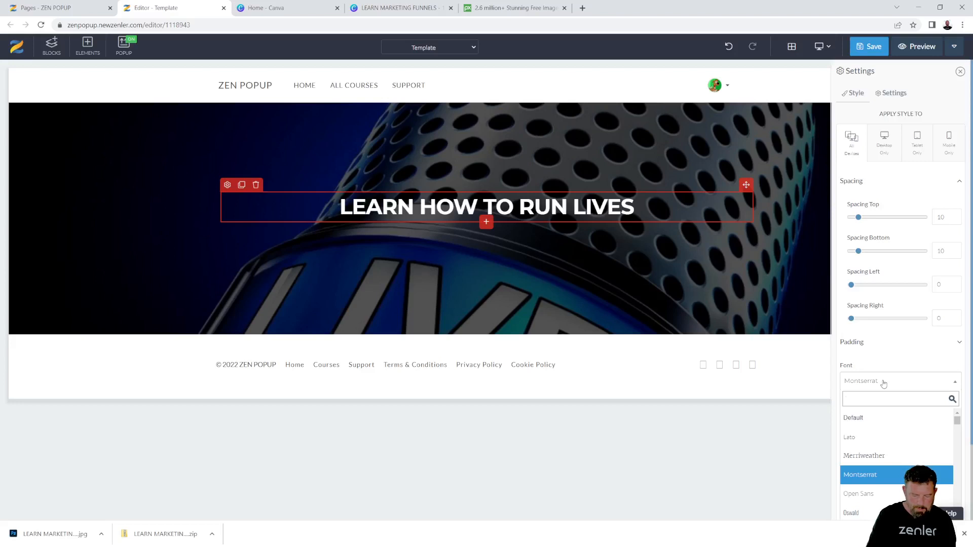
type("pop")
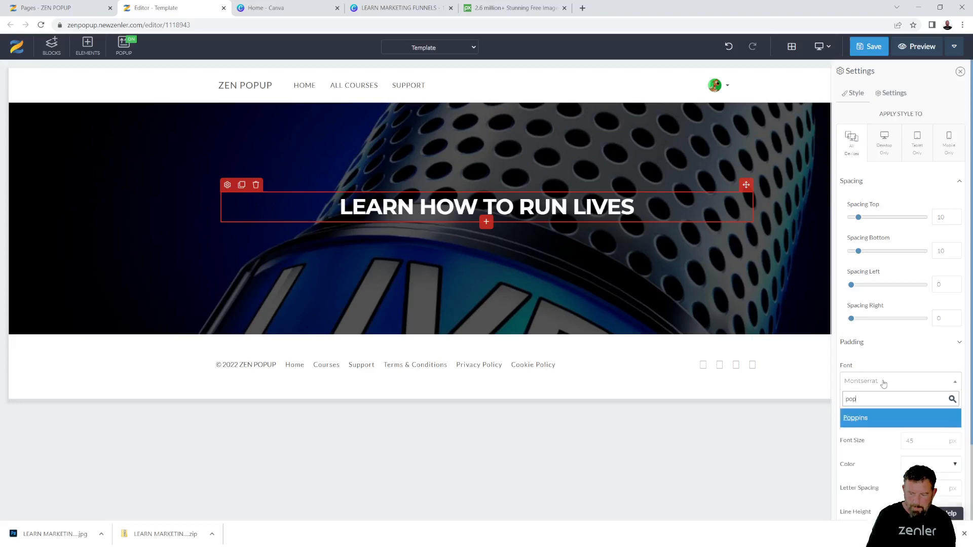
left_click(857, 419)
left_click(862, 419)
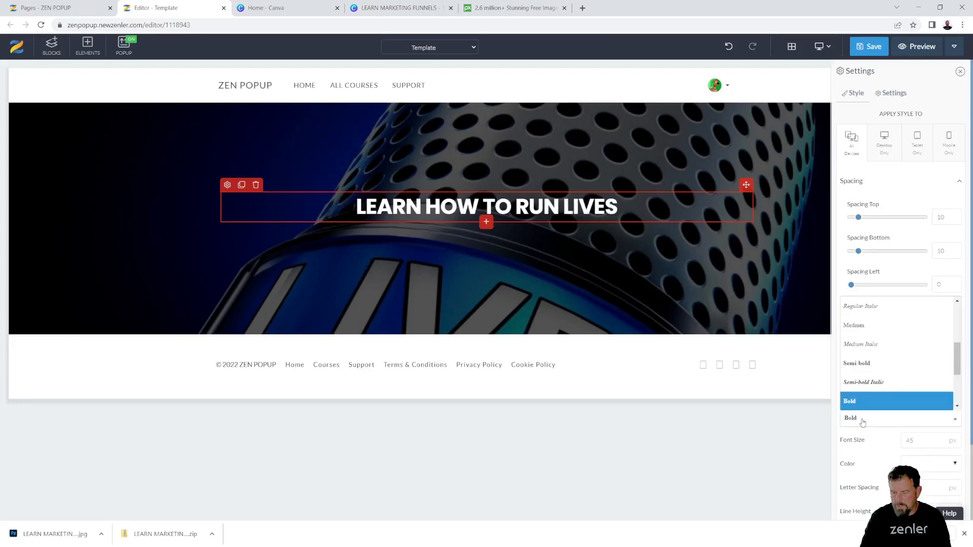
scroll(864, 383, "down", 3)
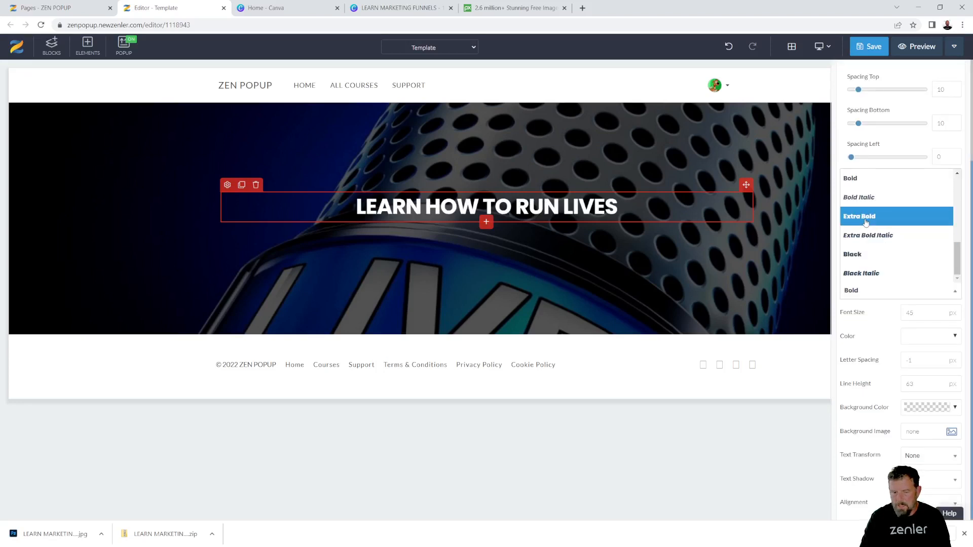
left_click(865, 222)
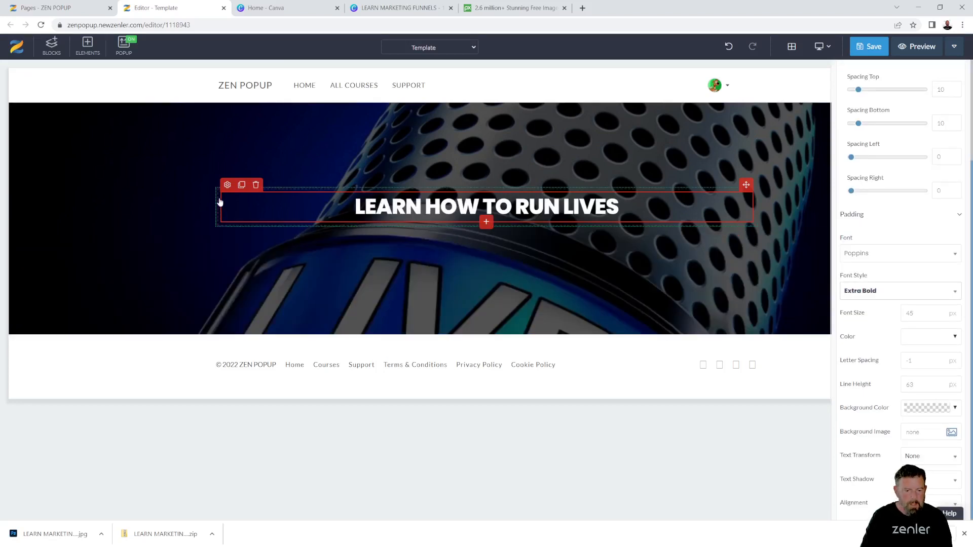
- Add a Heading 2 element below the "LEARN HOW TO RUN LIVES" heading
left_click(486, 223)
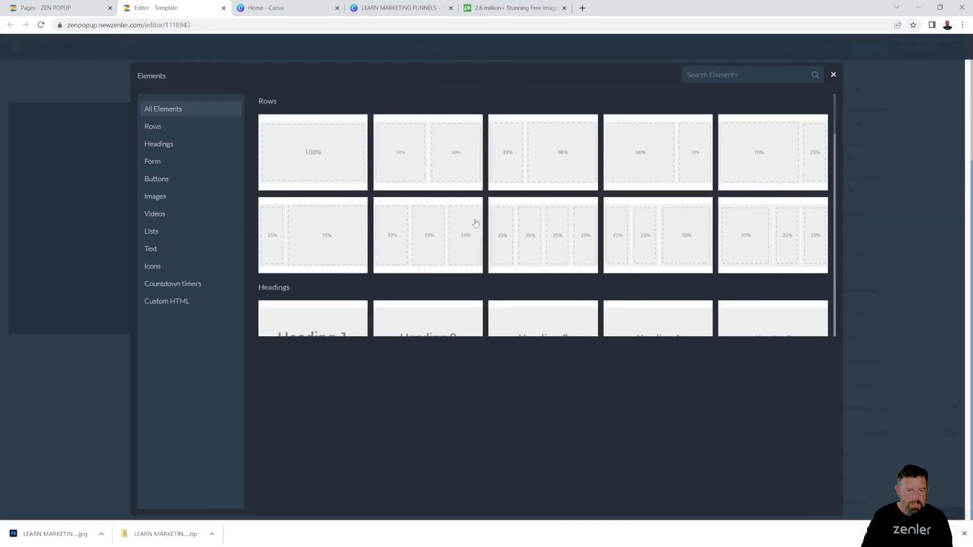
left_click(183, 145)
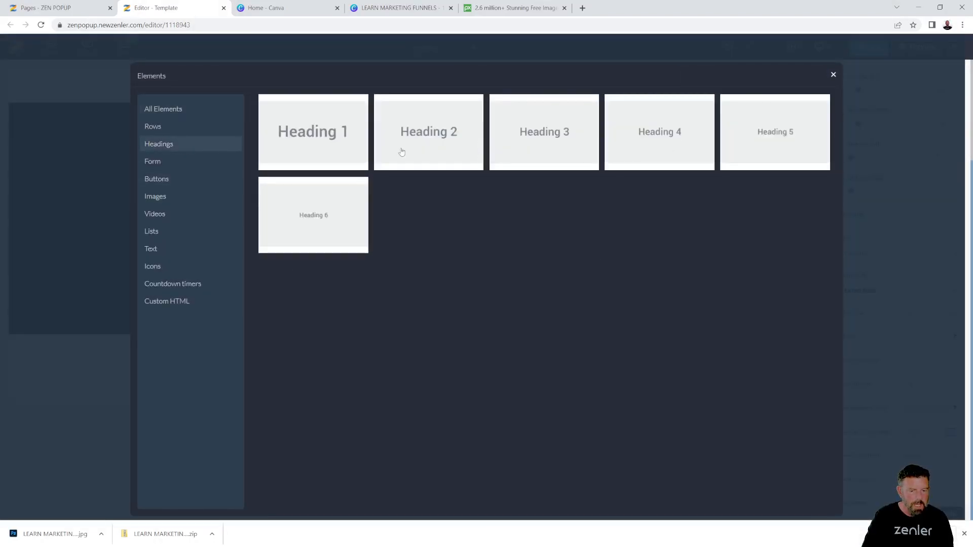
left_click(419, 141)
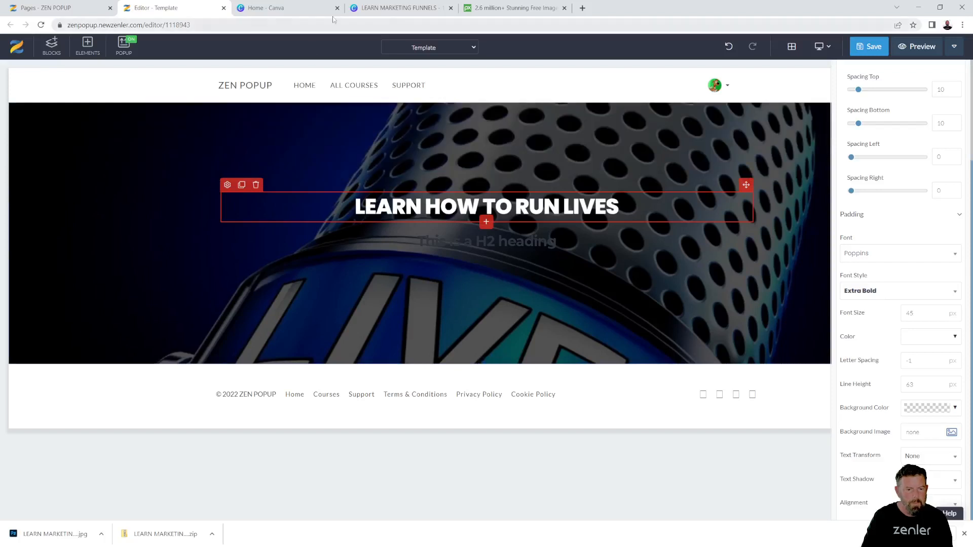
- Copy the page 2 subtitle from the Canva design and replace the Zenler H2 text with "Indepth training on how to run live workshops in Zenler"
left_click(386, 9)
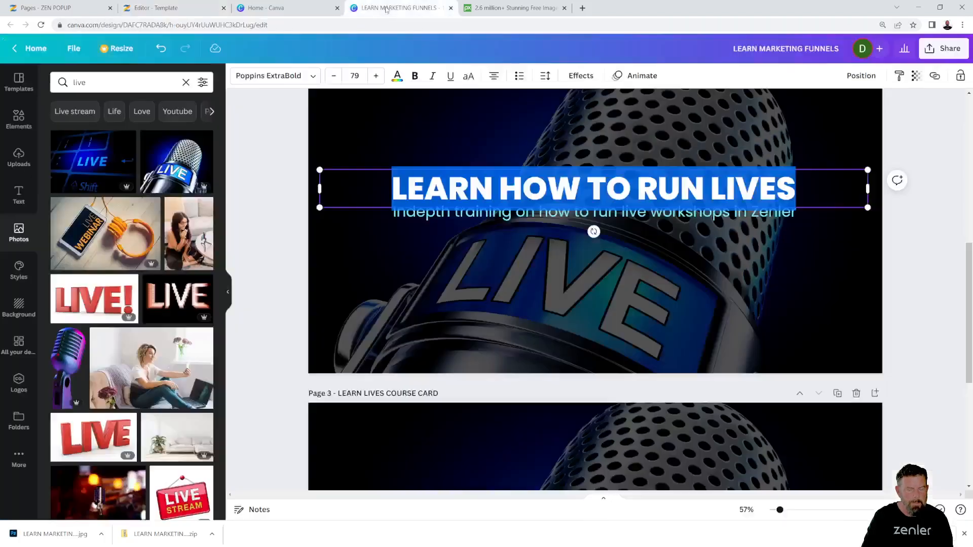
double_click(485, 212)
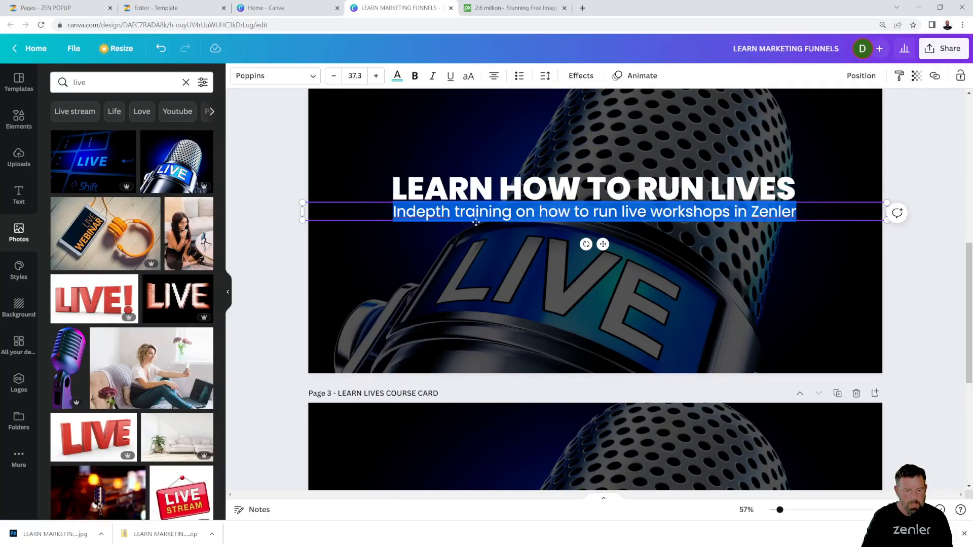
left_click(157, 7)
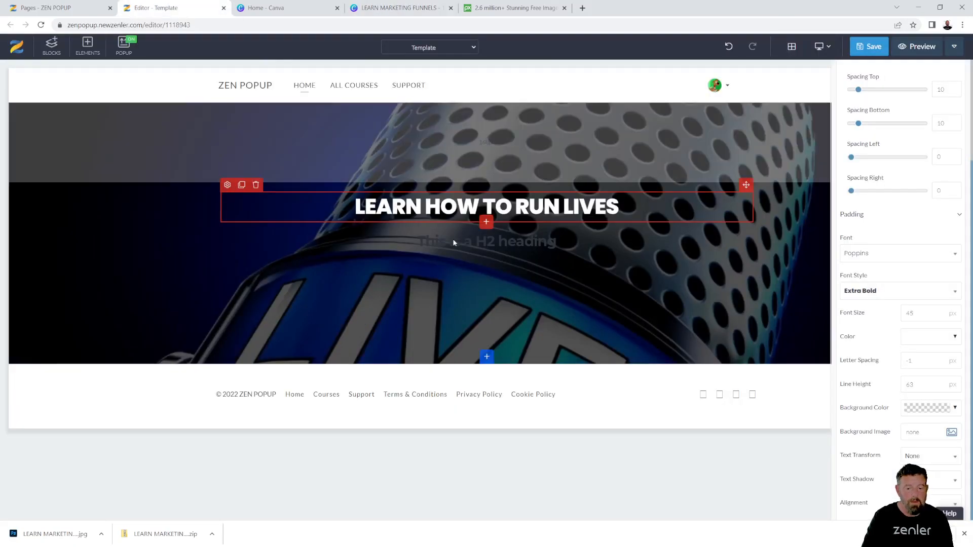
left_click(503, 244)
triple_click(501, 244)
type("Indepth training on how to run live workshops in Zoom")
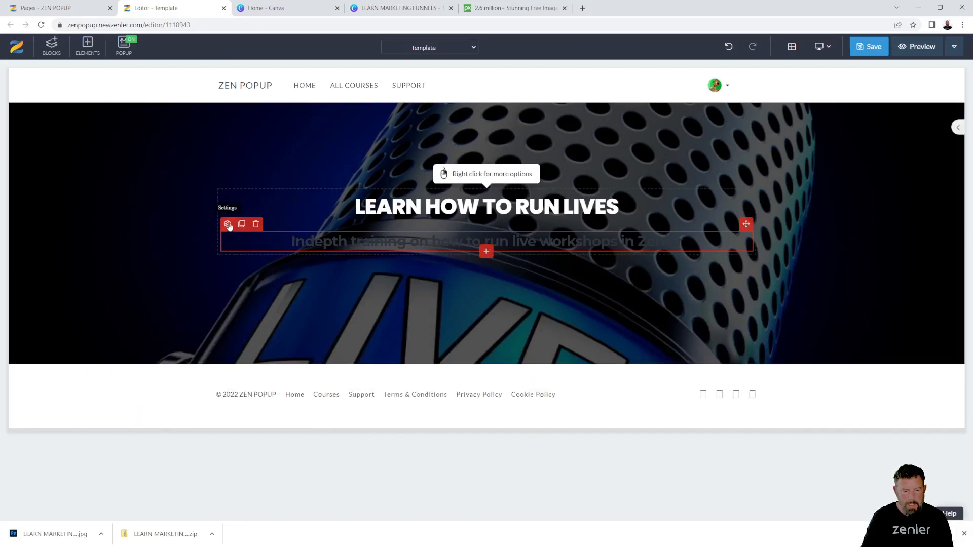
- Open the H2 heading's text color options, switch to Canva and look up the hex code of the subtitle's light cyan color
left_click(228, 225)
left_click(955, 465)
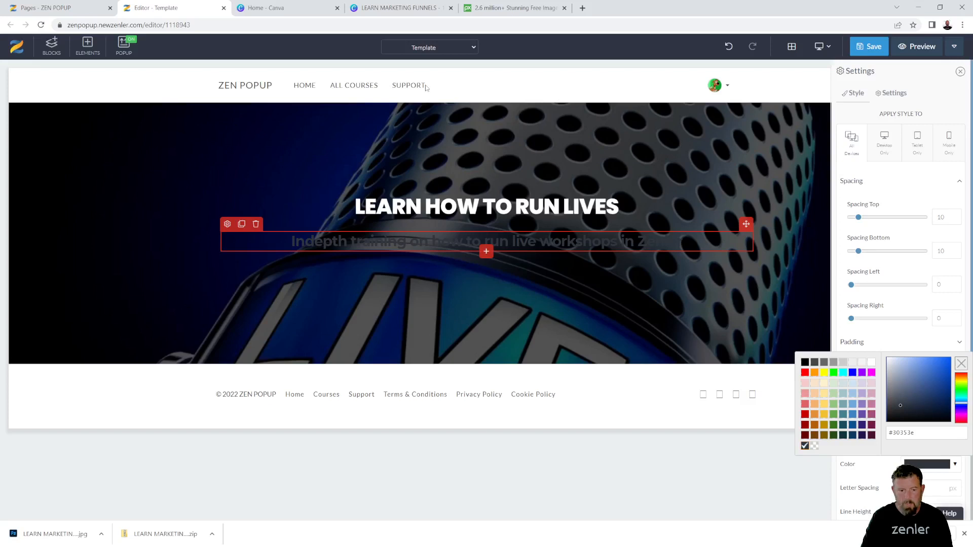
left_click(400, 7)
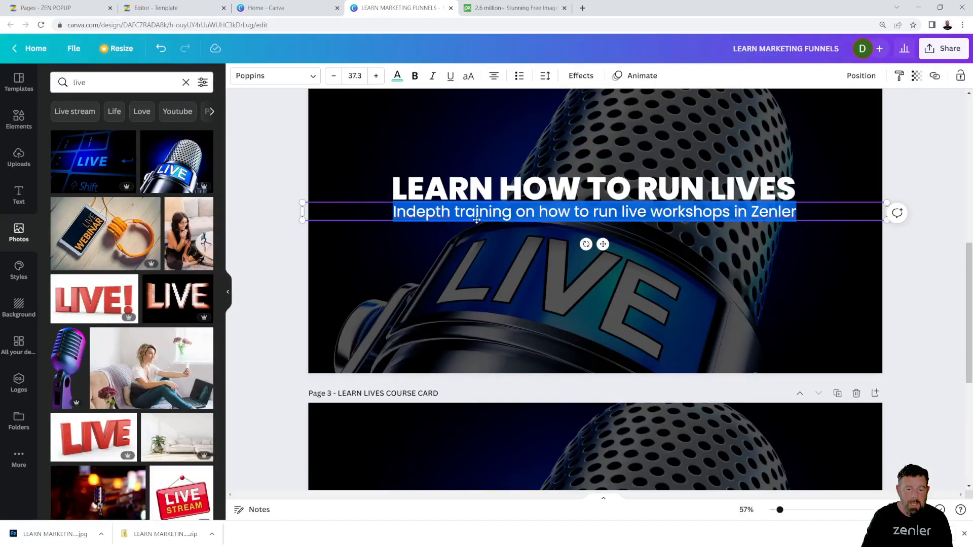
left_click(515, 222)
left_click(515, 218)
left_click(515, 218)
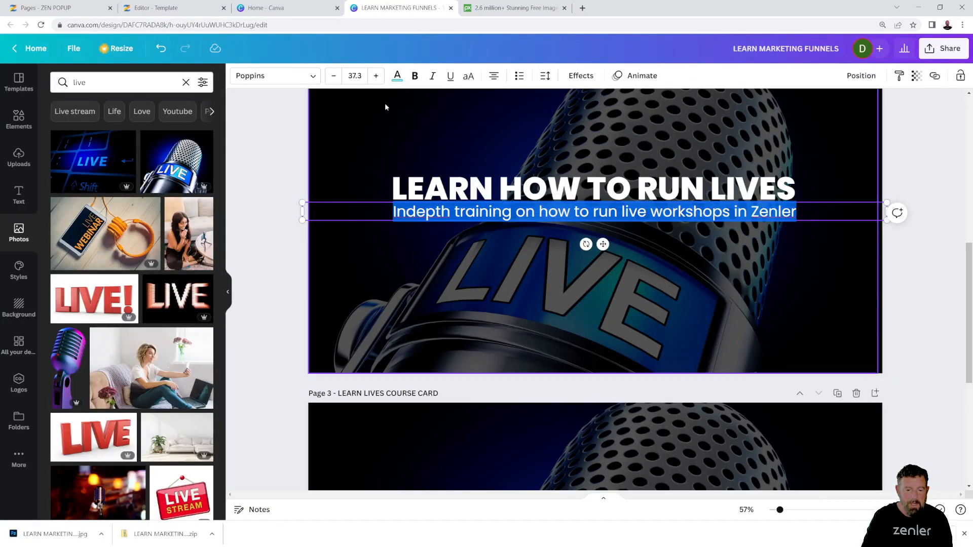
left_click(397, 77)
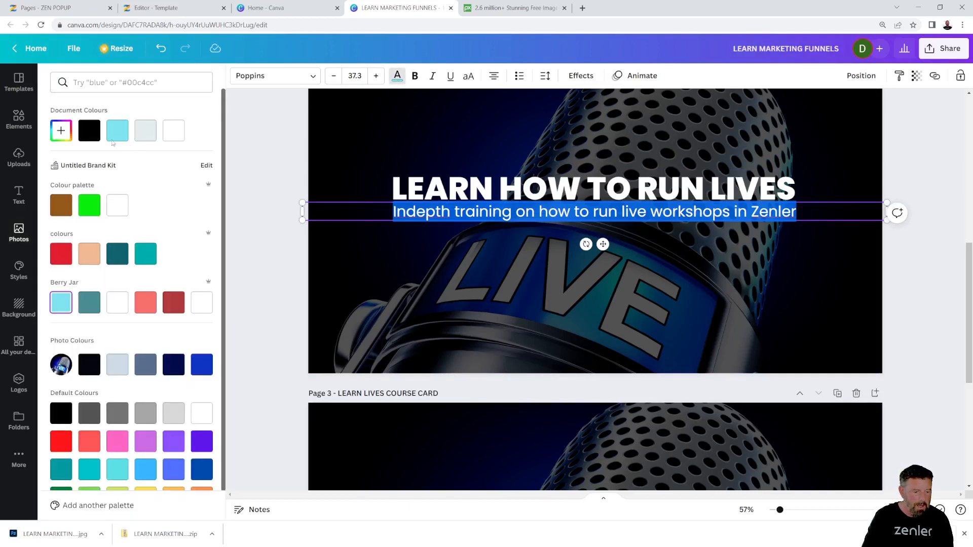
left_click(61, 307)
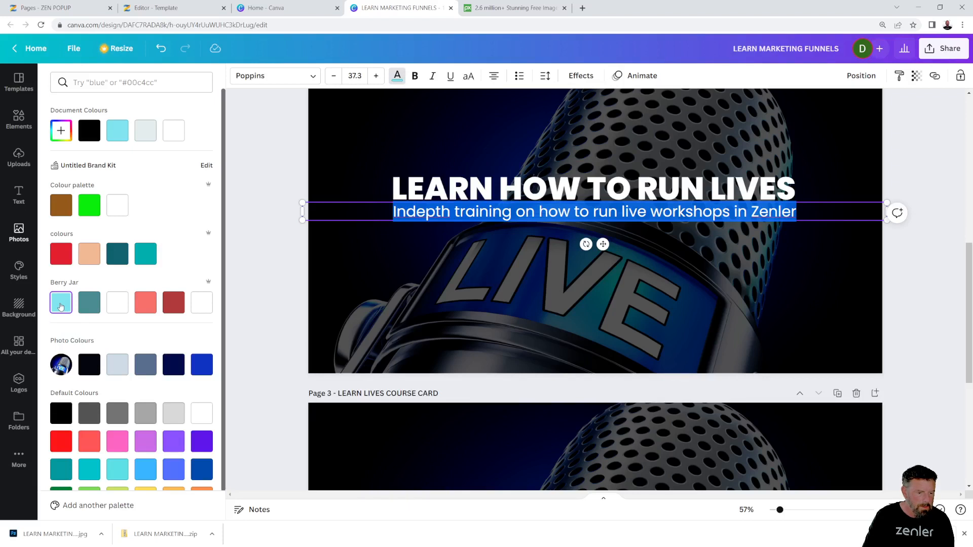
left_click(61, 131)
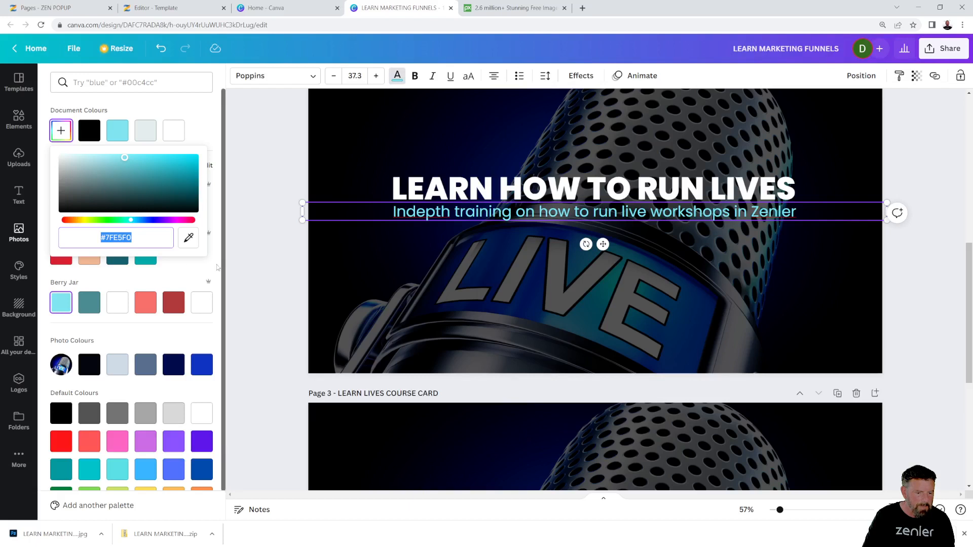
- Try the darker teal from the Berry Jar palette on the subtitle, check its hex code, and restore the light cyan
left_click(197, 266)
left_click(89, 308)
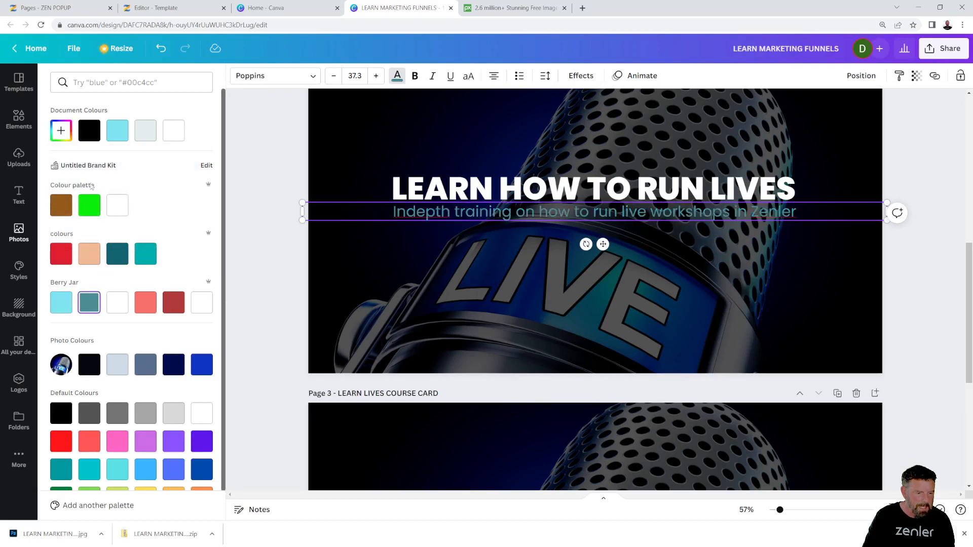
left_click(62, 132)
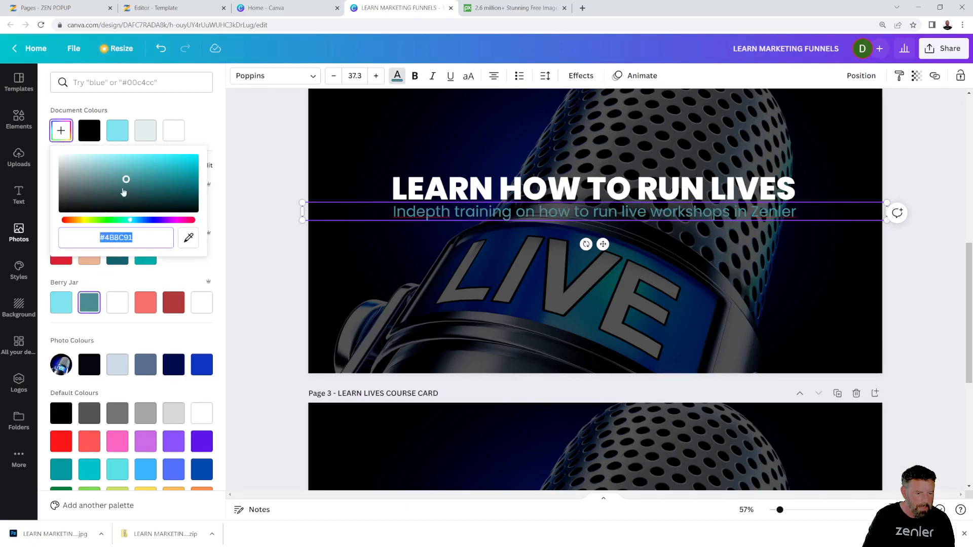
left_click(214, 241)
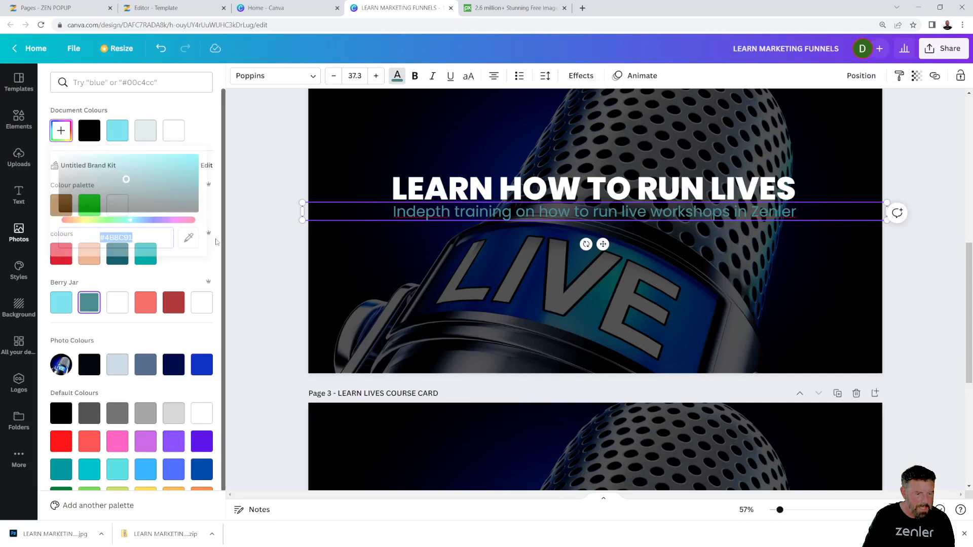
left_click(62, 308)
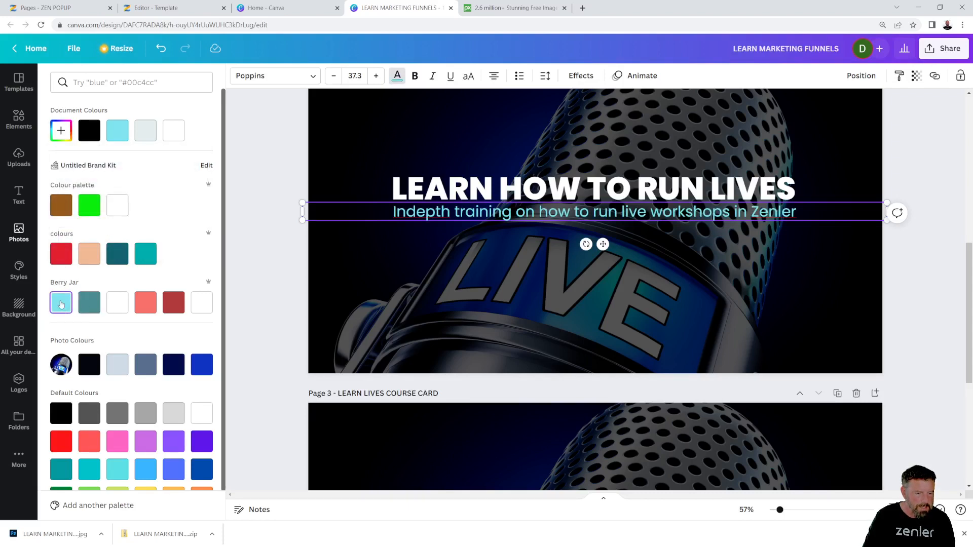
- Copy the subtitle's hex color #7FE5F0 from Canva and apply it as the H2 heading's text color in the Zenler editor
left_click(60, 138)
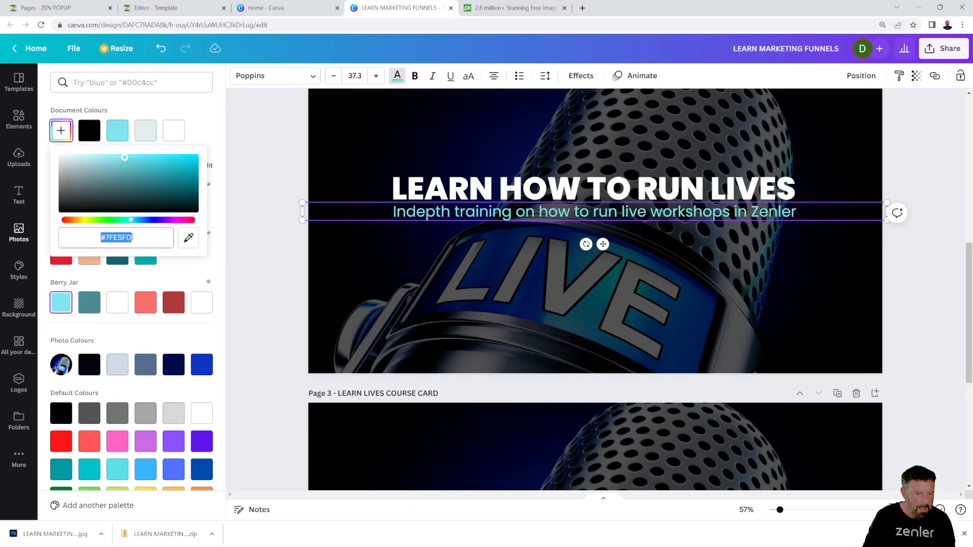
left_click(131, 238)
left_click_drag(131, 237, 84, 237)
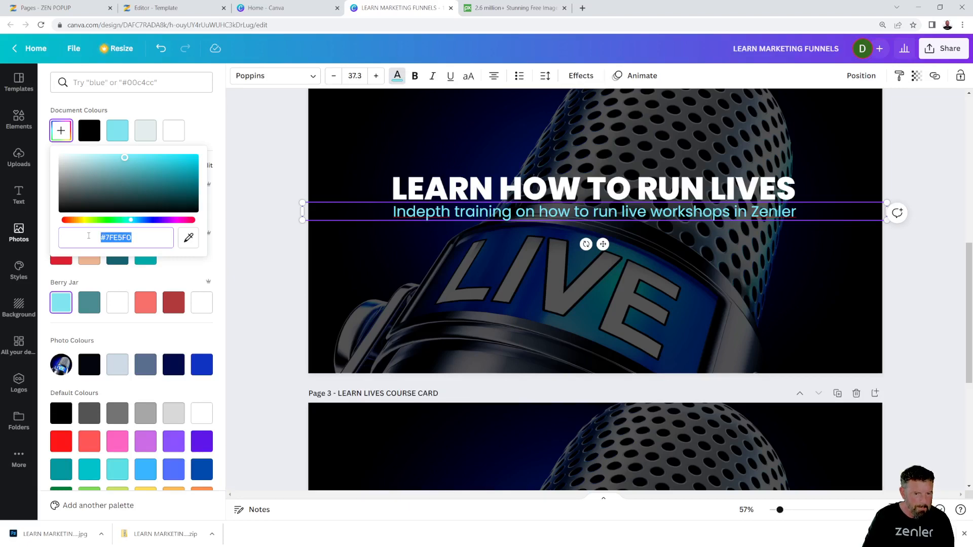
left_click(154, 7)
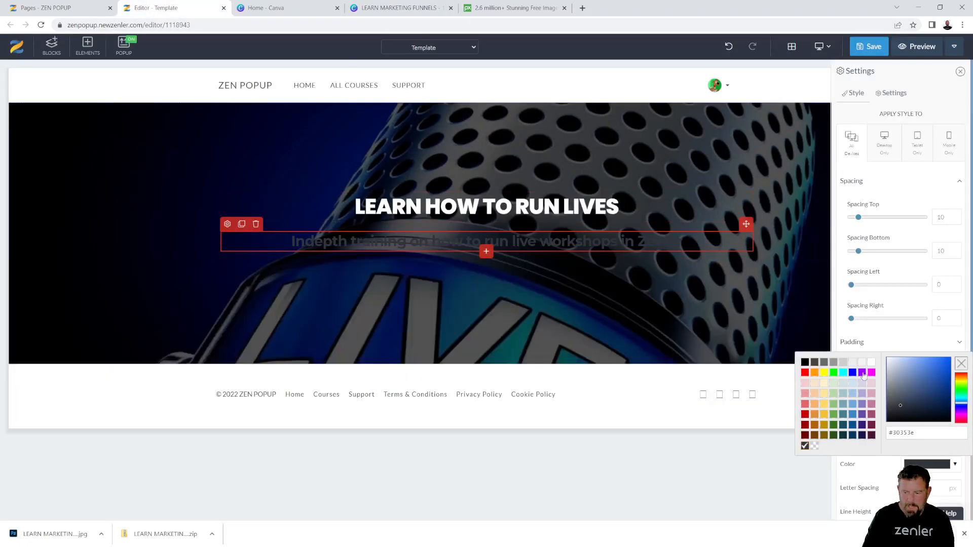
left_click(928, 385)
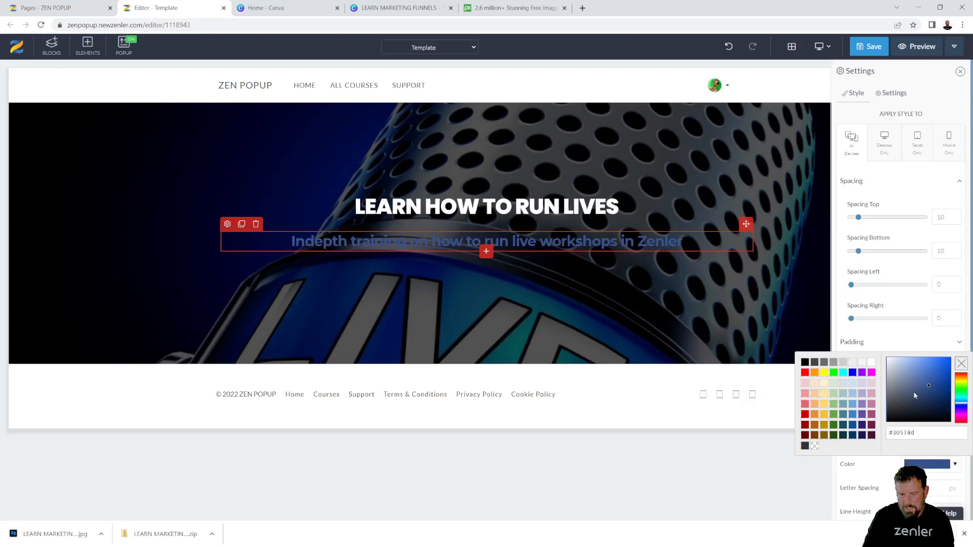
left_click(914, 385)
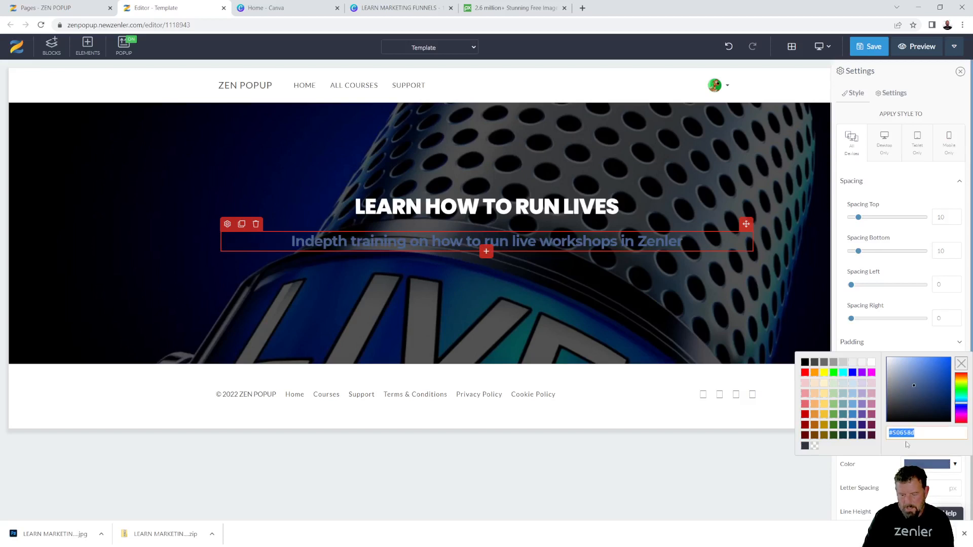
type("#7fe5f0")
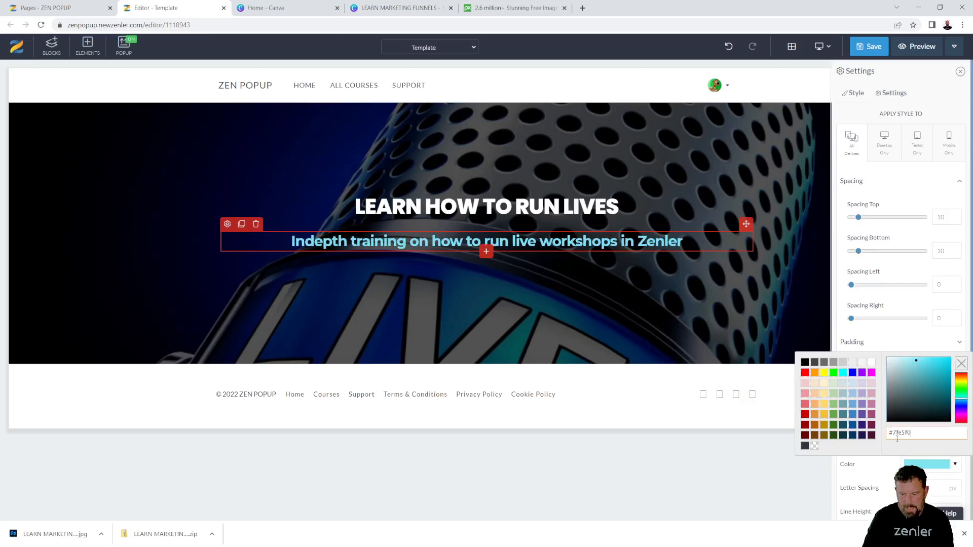
- Set the H2 heading's font style to Medium and its top spacing to 0
left_click(872, 335)
left_click(874, 418)
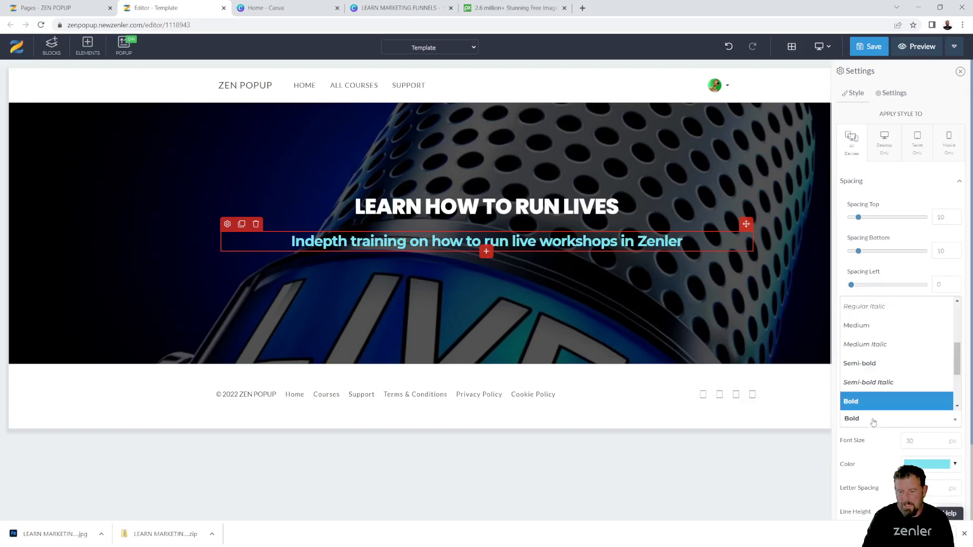
left_click(872, 326)
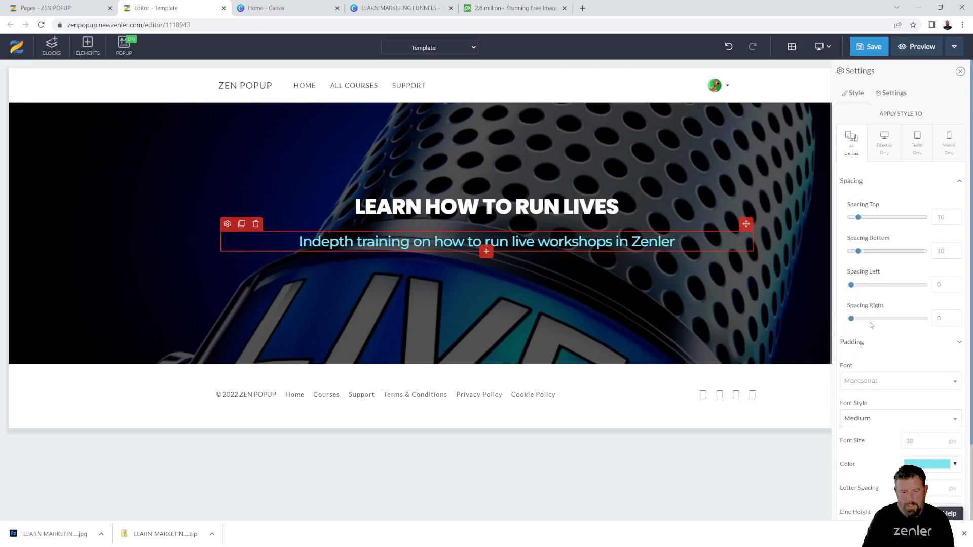
left_click_drag(858, 217, 843, 218)
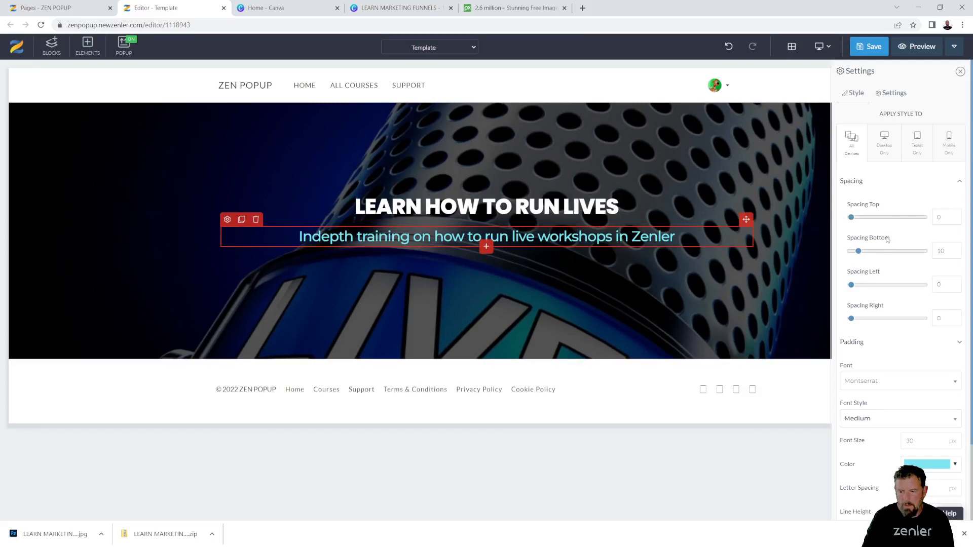
- Set the "LEARN HOW TO RUN LIVES" heading's bottom spacing to -10 and its font size to 55 px
left_click(499, 208)
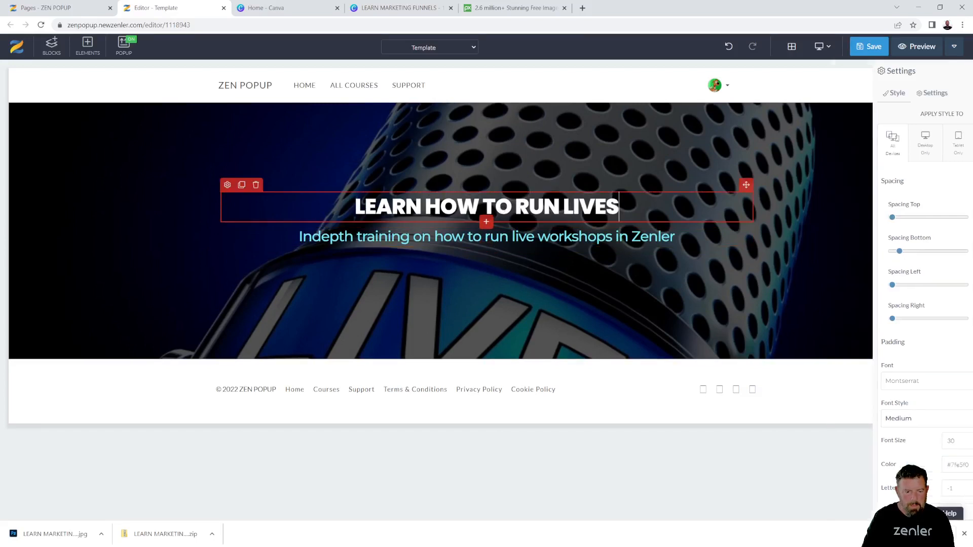
left_click(227, 186)
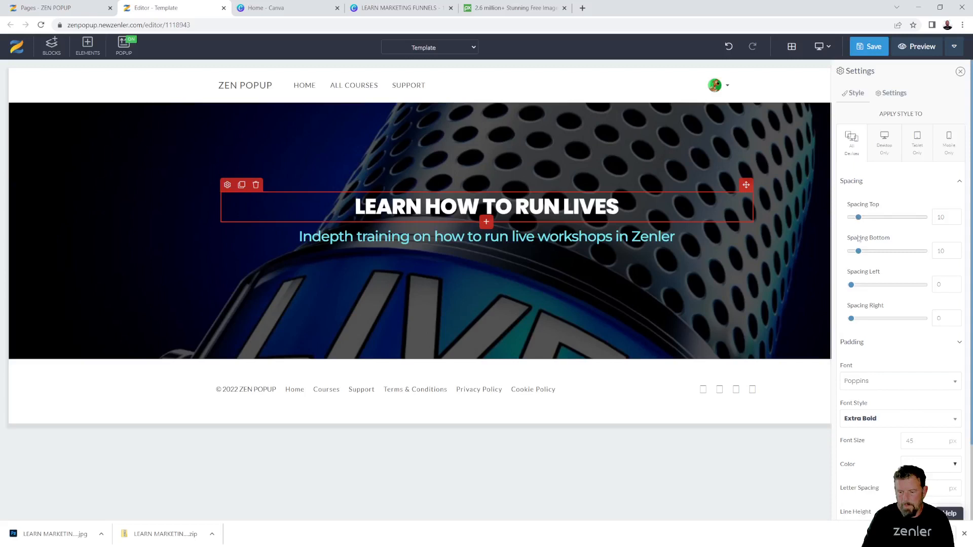
left_click_drag(858, 252, 847, 252)
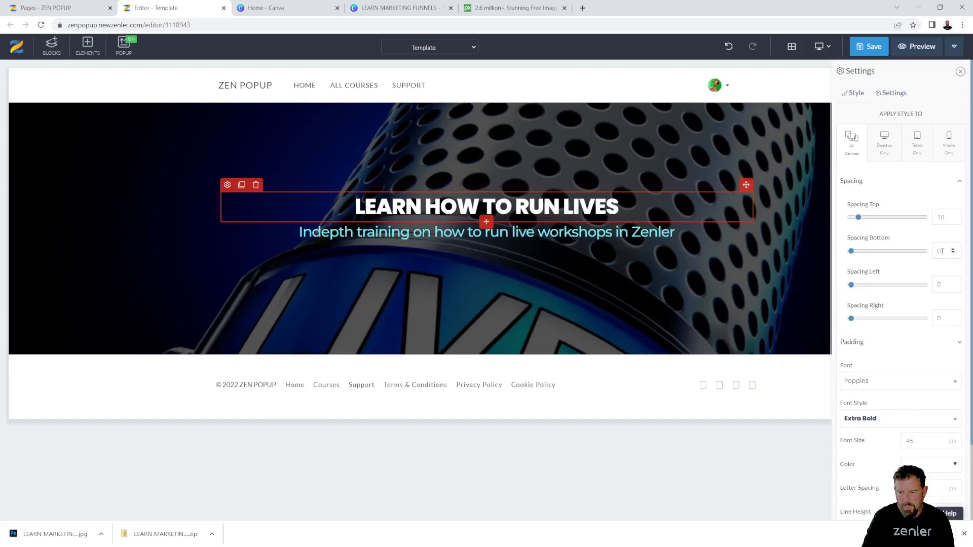
type("-10")
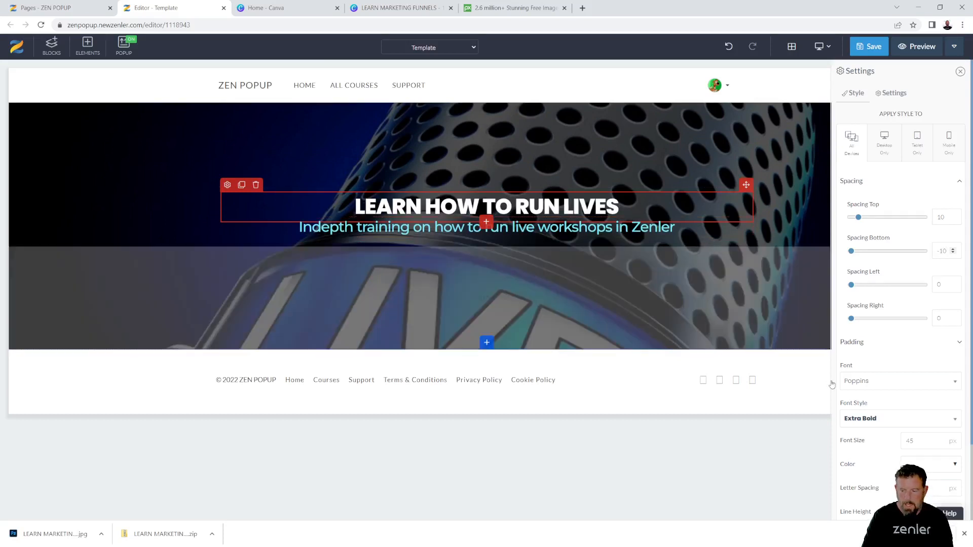
double_click(910, 440)
type("55")
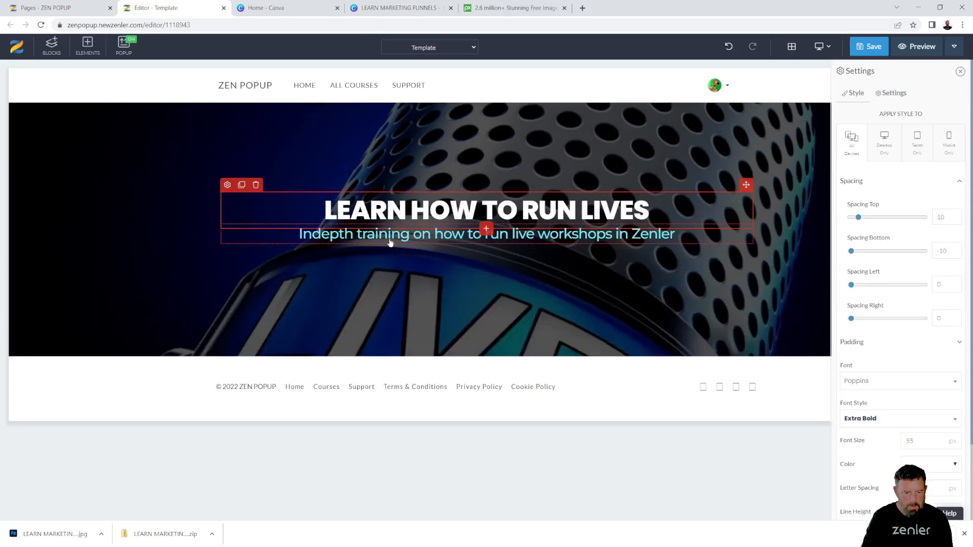
- Adjust the font size of the H2 heading below the headline to 26 px
left_click(390, 243)
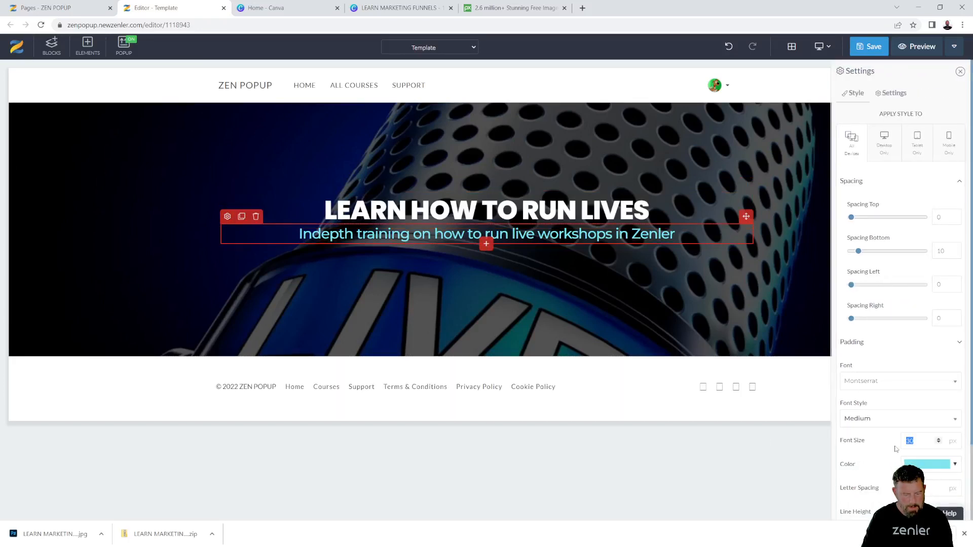
type("25")
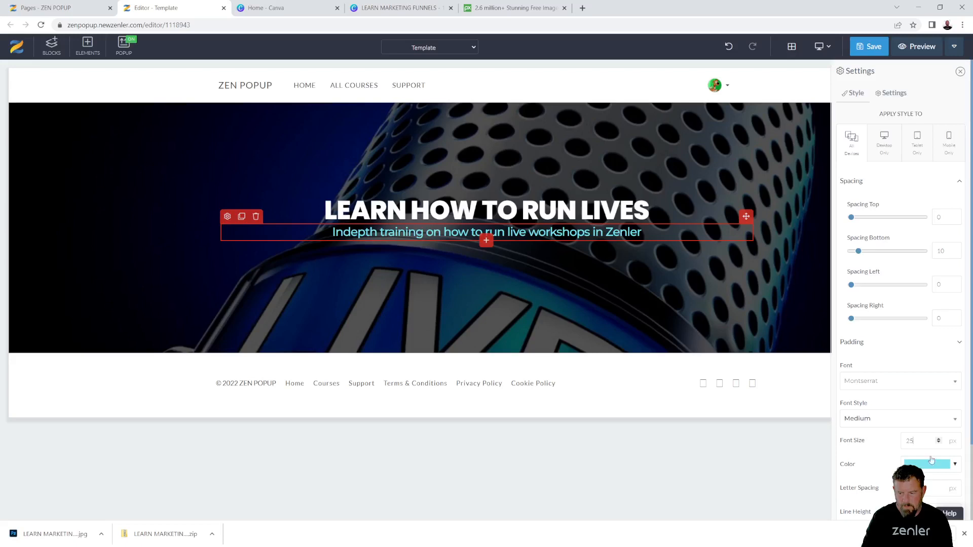
key("BackSpace")
type("7")
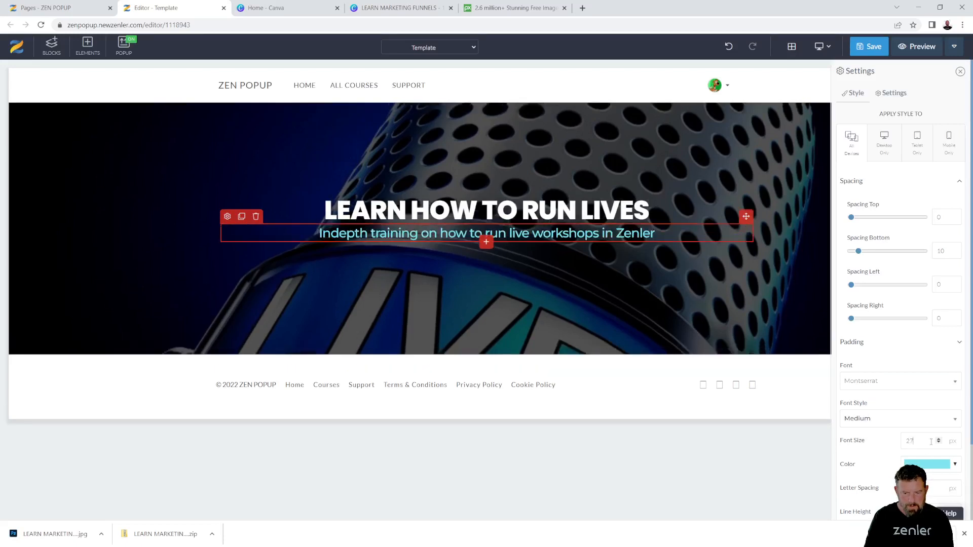
key("BackSpace")
type("6")
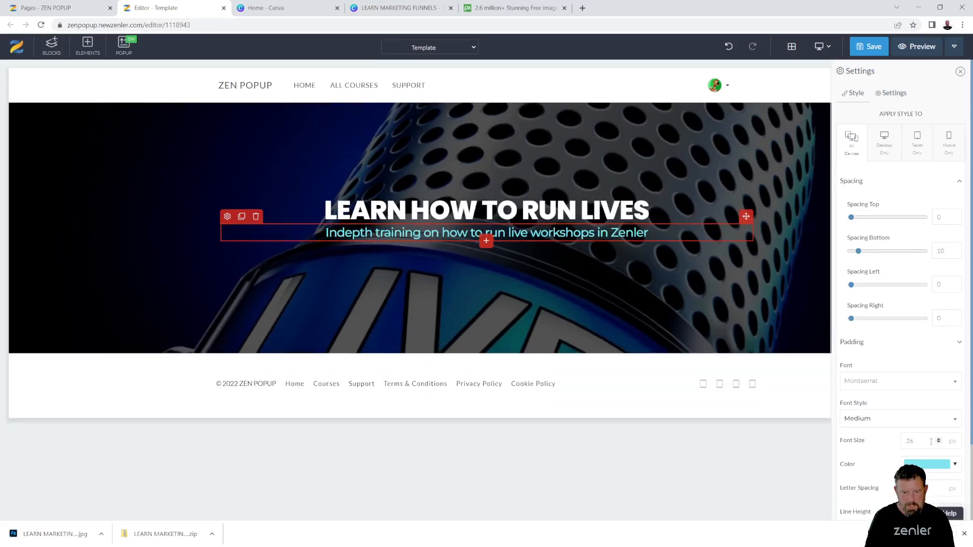
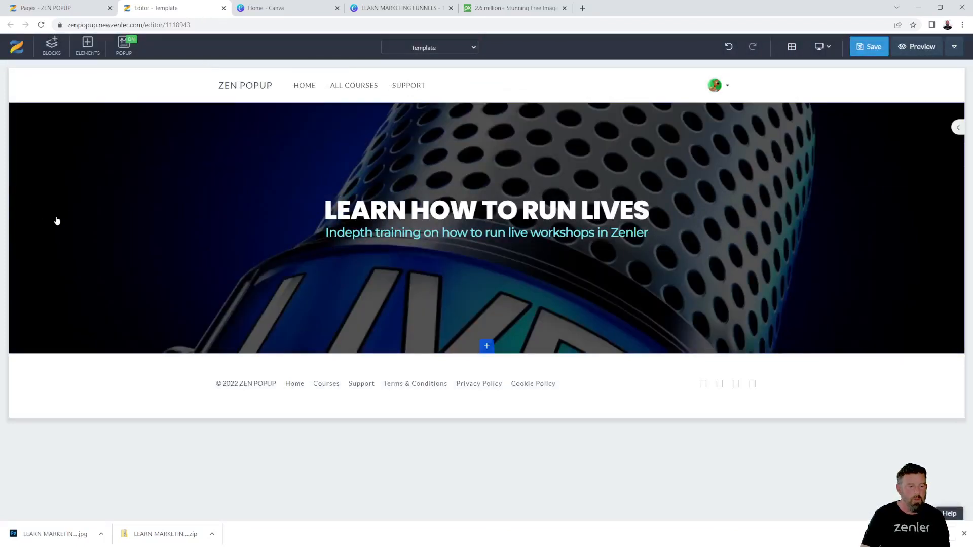
- Duplicate the "LEARN HOW TO RUN LIVES" banner block in the template
left_click(75, 234)
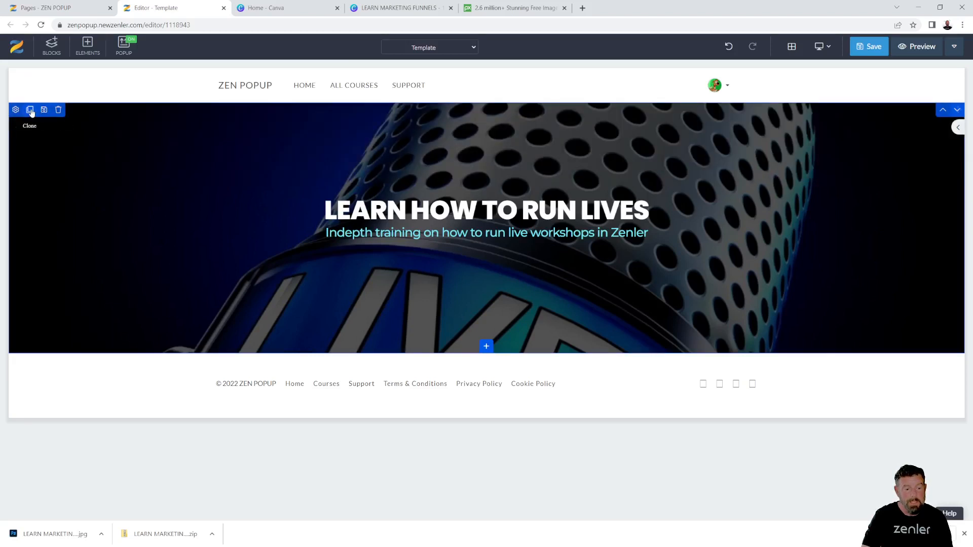
left_click(30, 110)
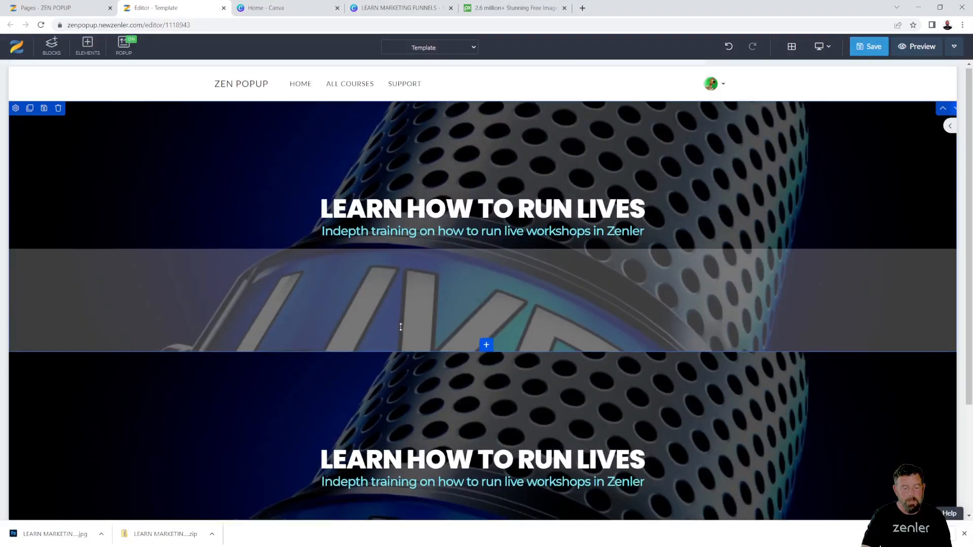
scroll(343, 268, "down", 3)
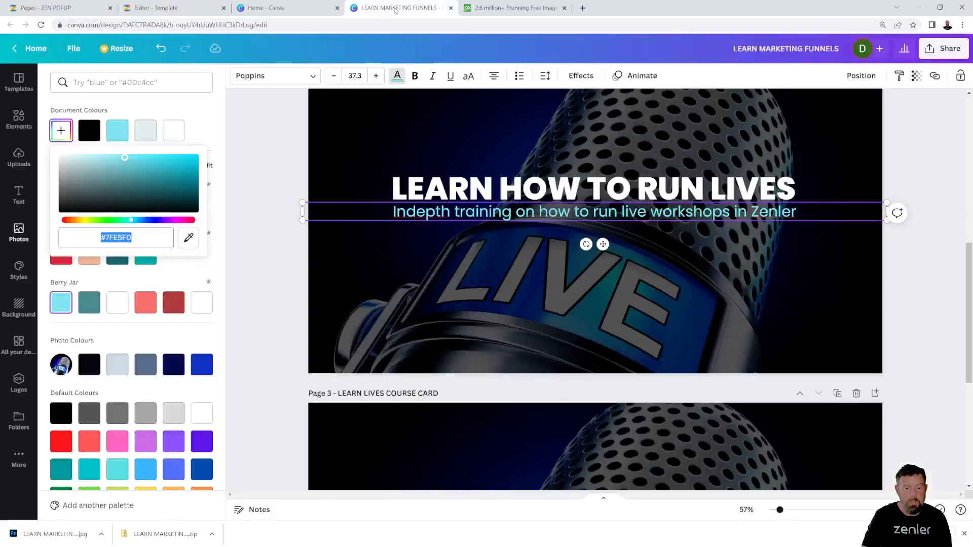
- In the Canva design, duplicate the LEARN FUNNELS COURSE CARD page and delete the headline and subtitle from the copy
left_click(395, 8)
scroll(581, 314, "down", 4)
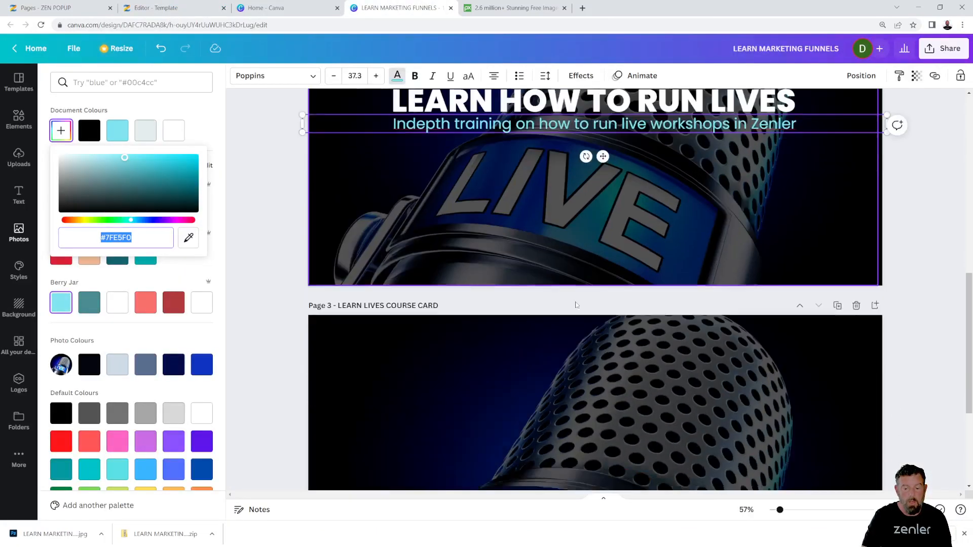
scroll(575, 294, "up", 10)
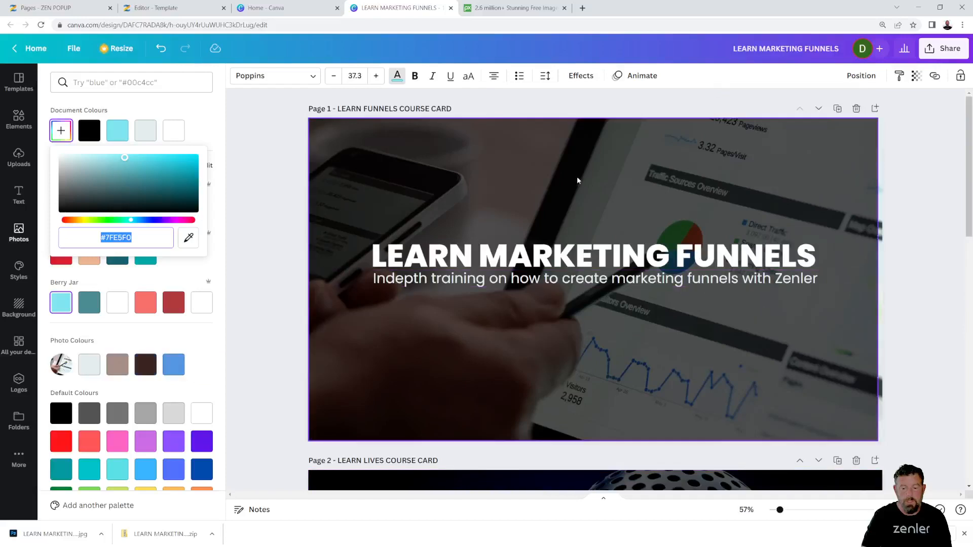
left_click(836, 109)
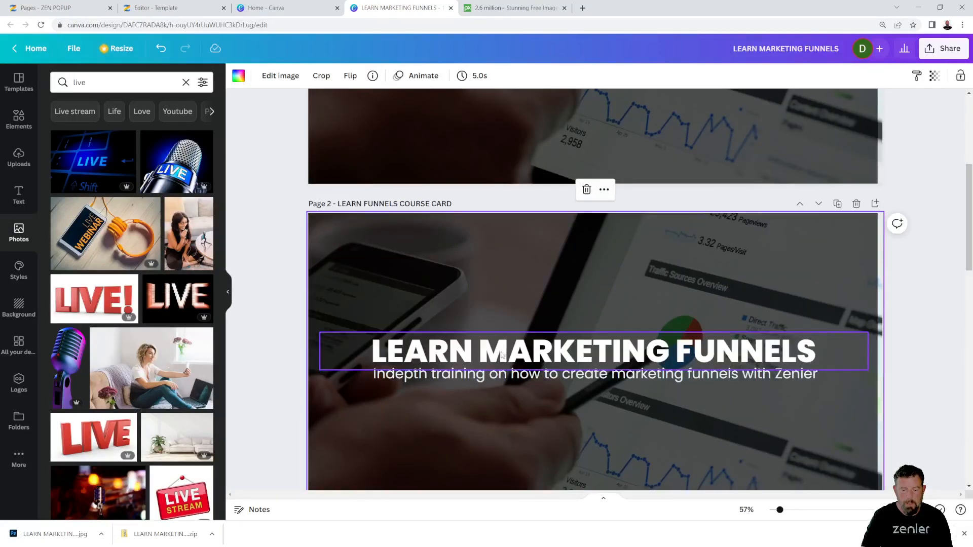
left_click(501, 356)
key("Delete")
left_click(498, 375)
key("Delete")
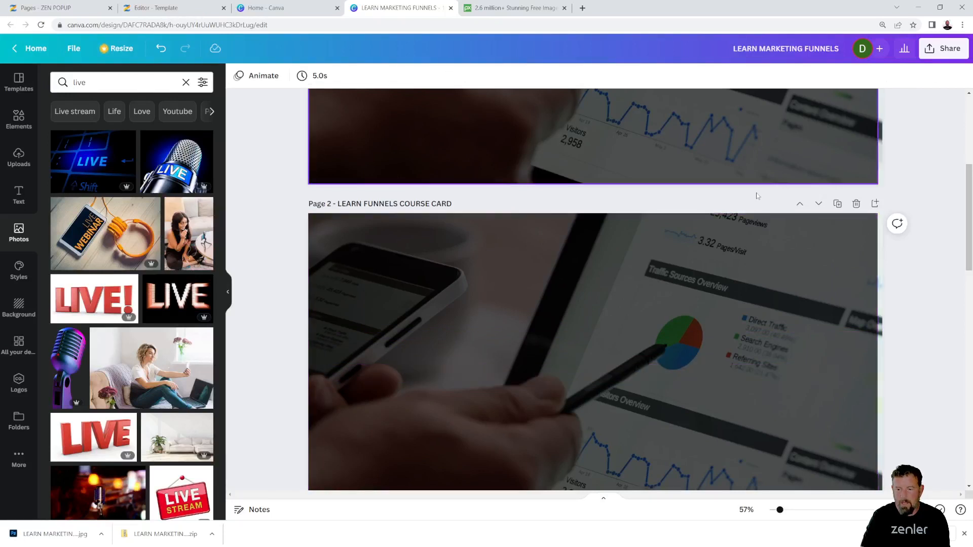
- Download only page 2, the text-free funnels card, as a JPG
left_click(941, 49)
left_click(794, 301)
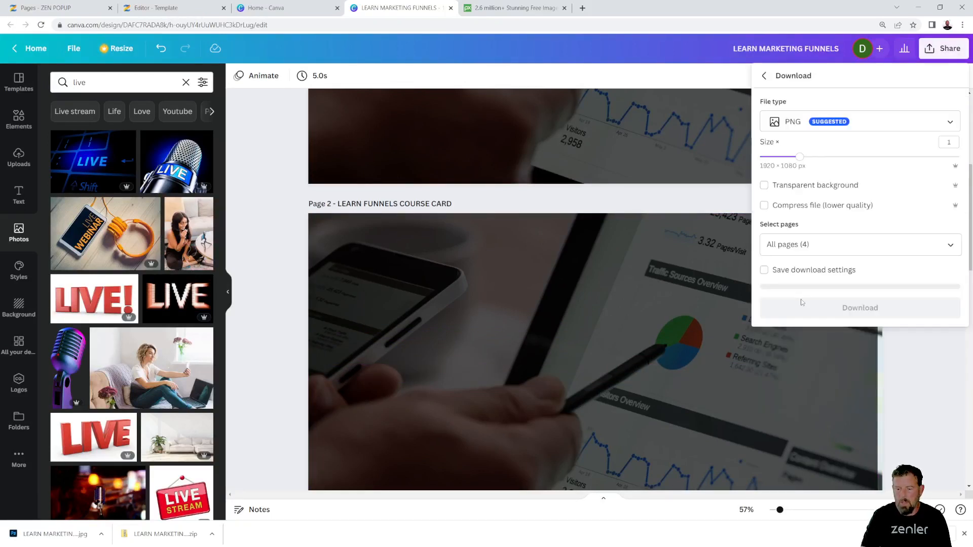
left_click(863, 130)
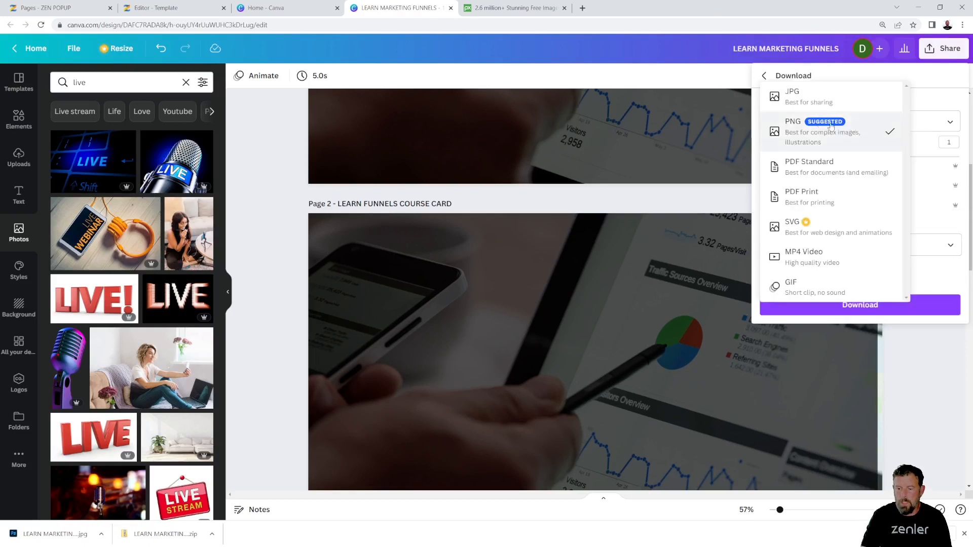
left_click(801, 94)
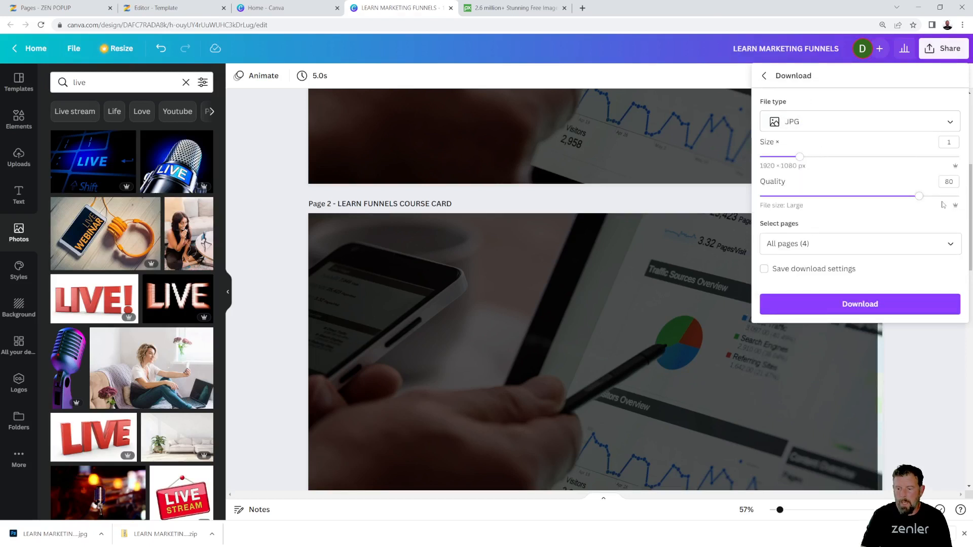
left_click(949, 245)
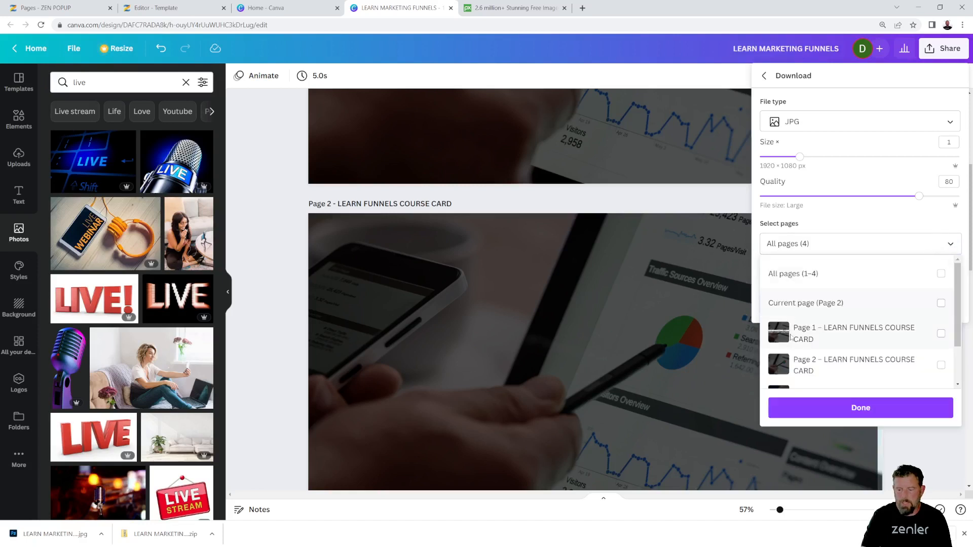
left_click(919, 369)
left_click(851, 407)
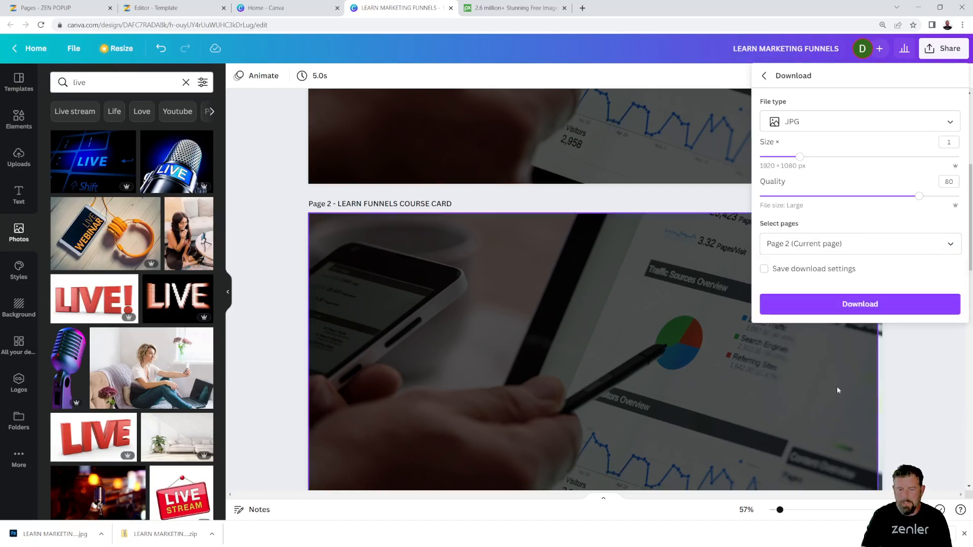
left_click(864, 305)
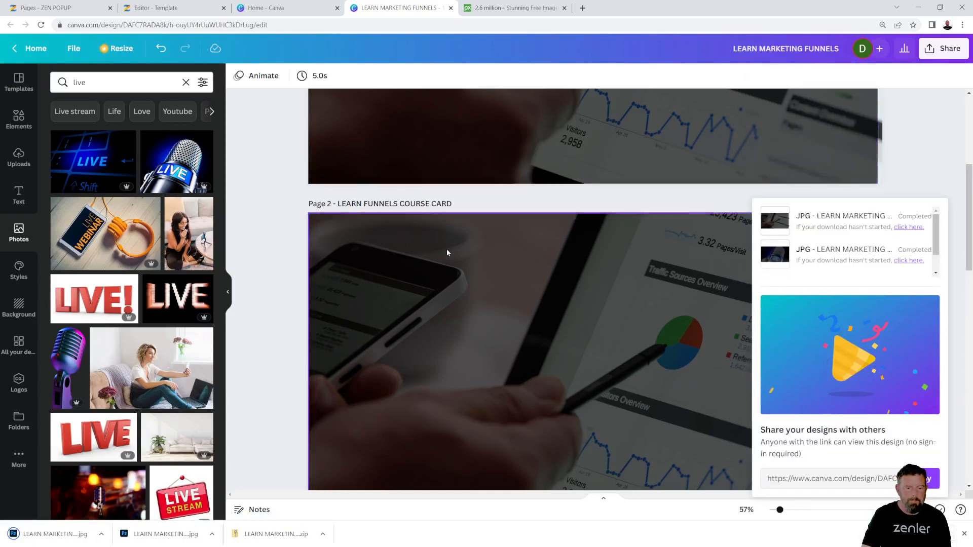
- Copy "LEARN MARKETING FUNNELS" from Canva page 1 and replace the headline of the lower Zenler banner with it
scroll(372, 212, "up", 2)
scroll(372, 212, "up", 1)
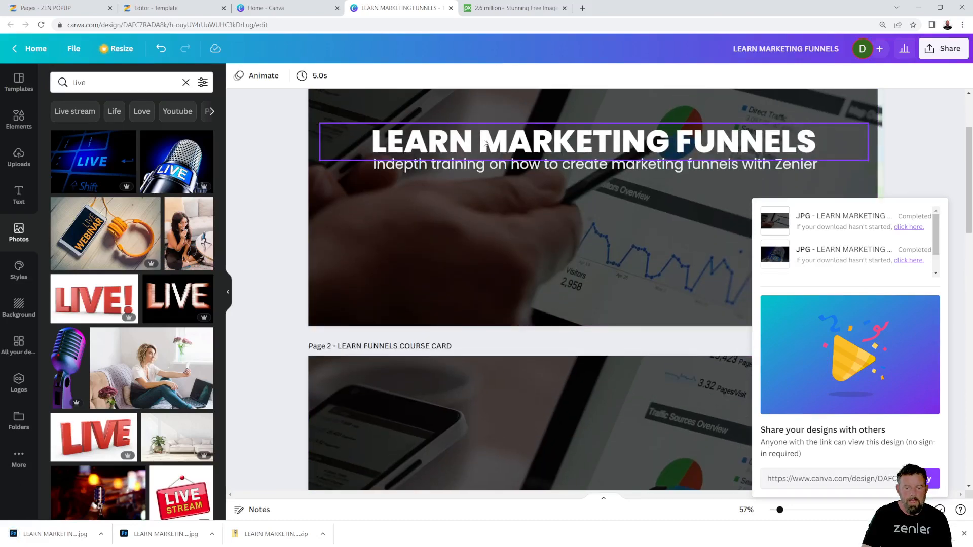
double_click(484, 142)
key("ctrl+c")
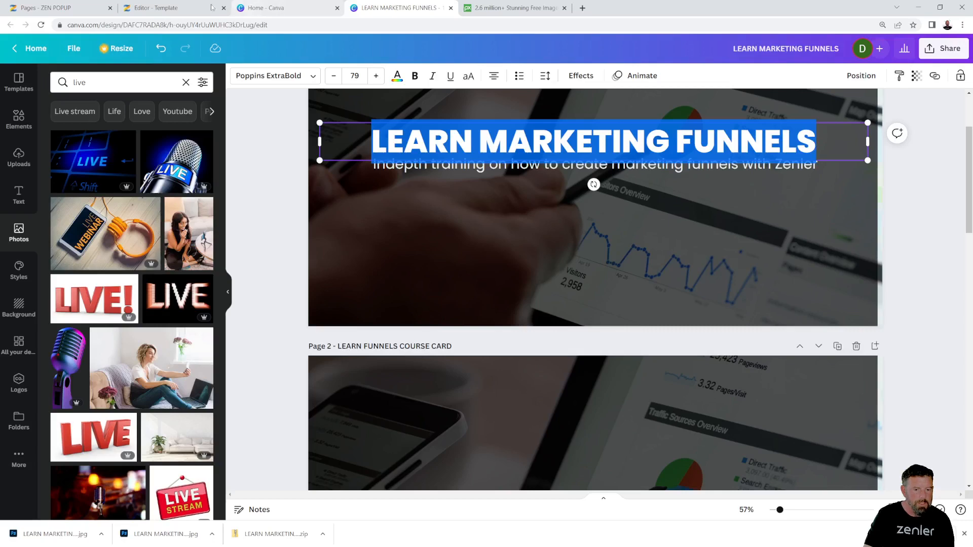
left_click(167, 7)
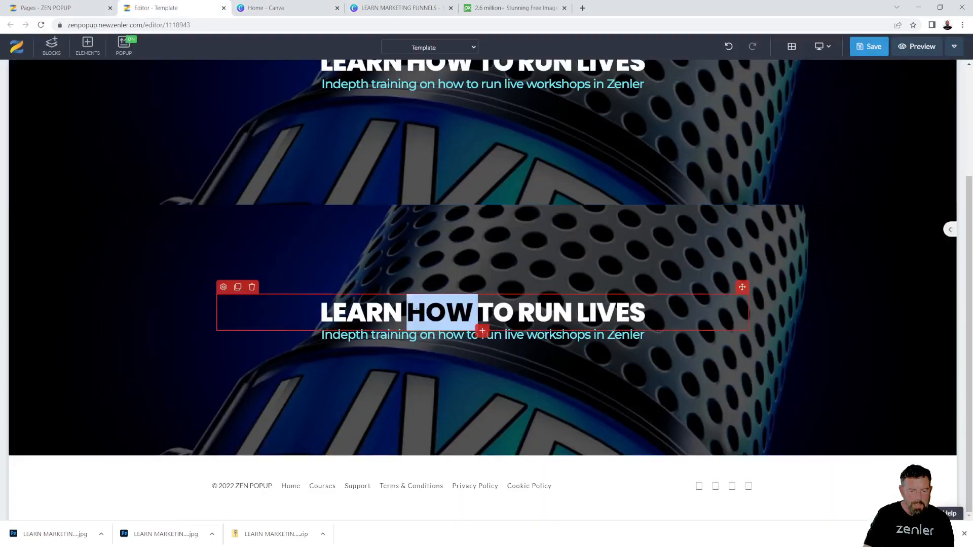
triple_click(415, 316)
key("ctrl+v")
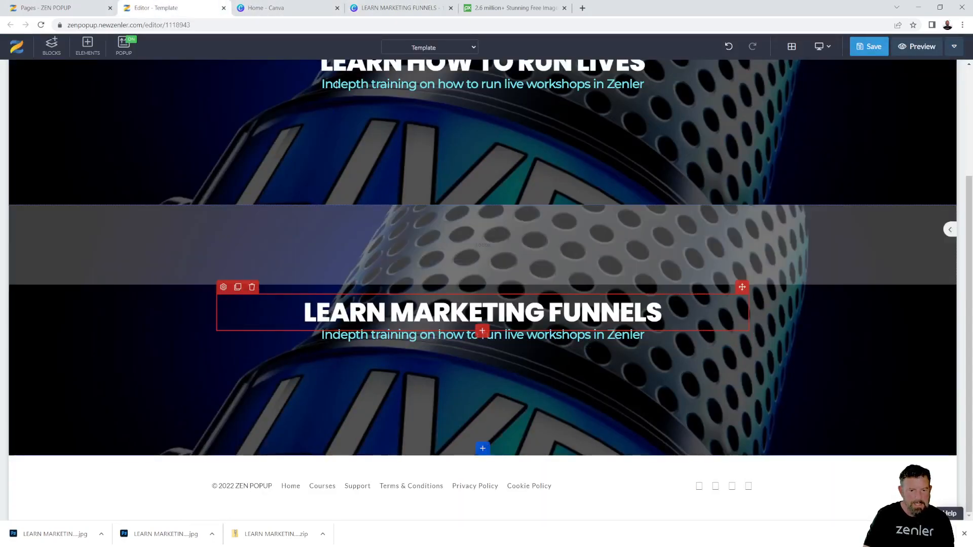
- Copy "Indepth training on how to create marketing funnels with Zenler" from Canva over the lower Zenler banner's subtitle
left_click(379, 8)
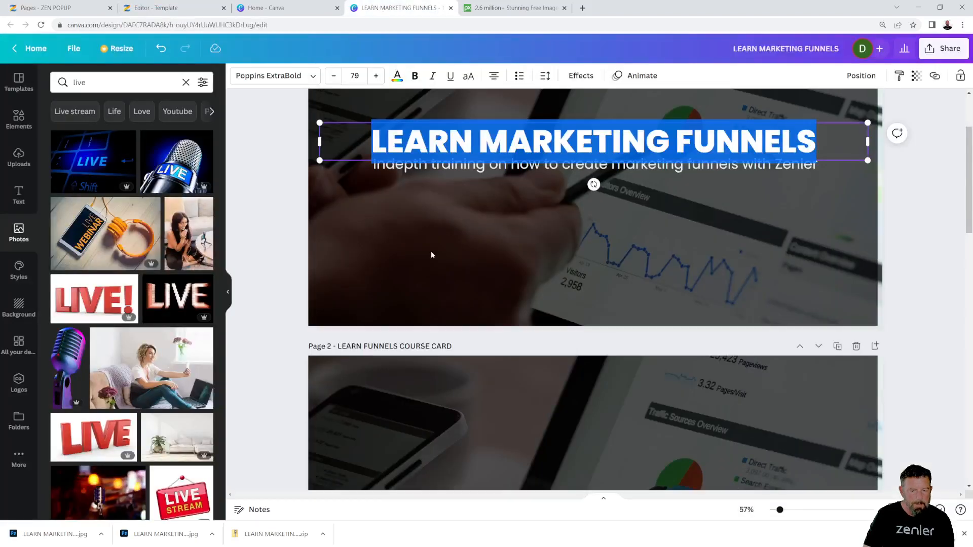
triple_click(458, 168)
key("ctrl+c")
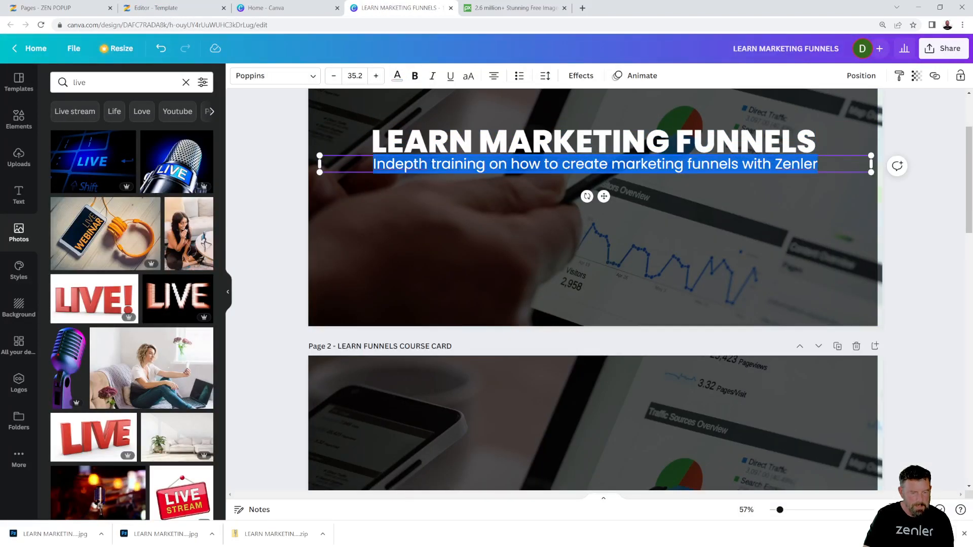
left_click(167, 8)
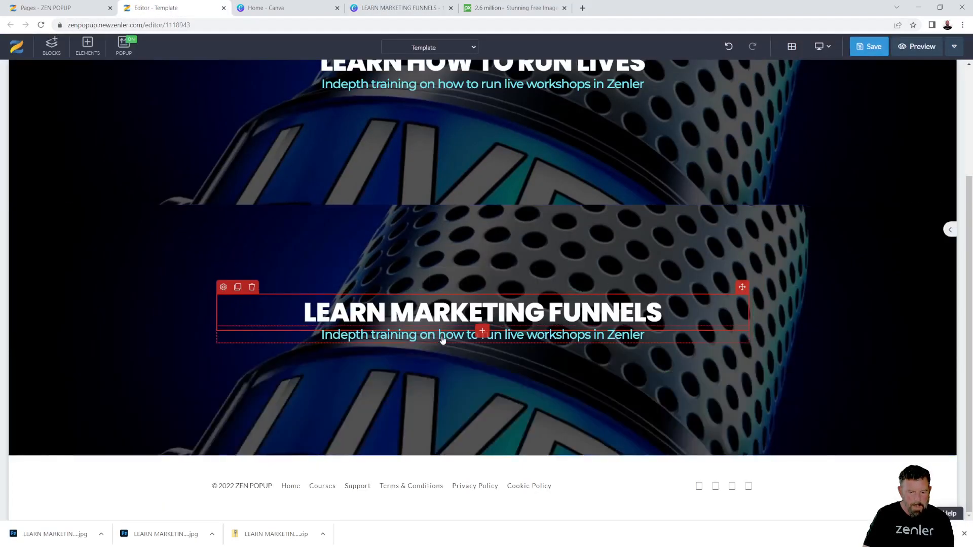
double_click(439, 335)
triple_click(440, 335)
key("ctrl+v")
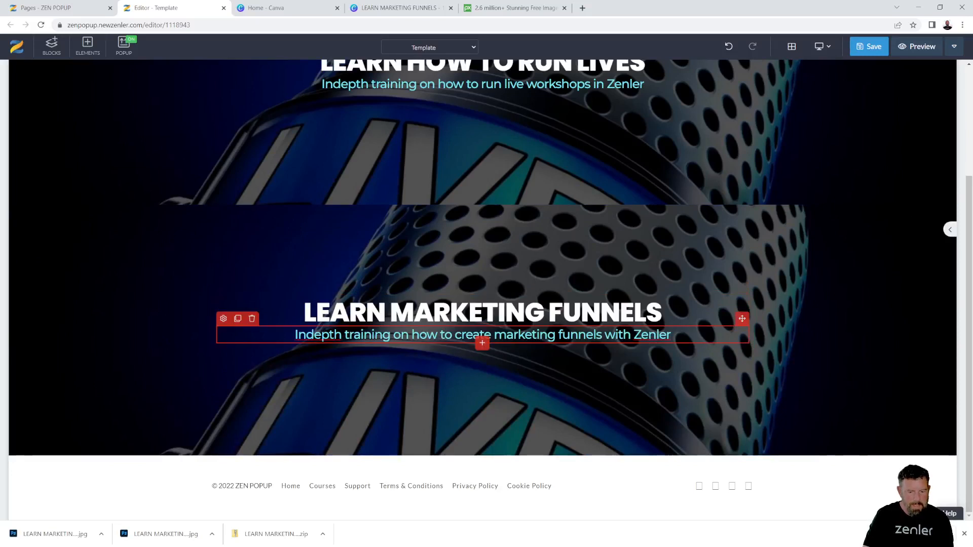
- Copy the funnels subtitle's hex color #E4EDED from Canva and apply it to the lower banner's subtitle in Zenler
left_click(385, 7)
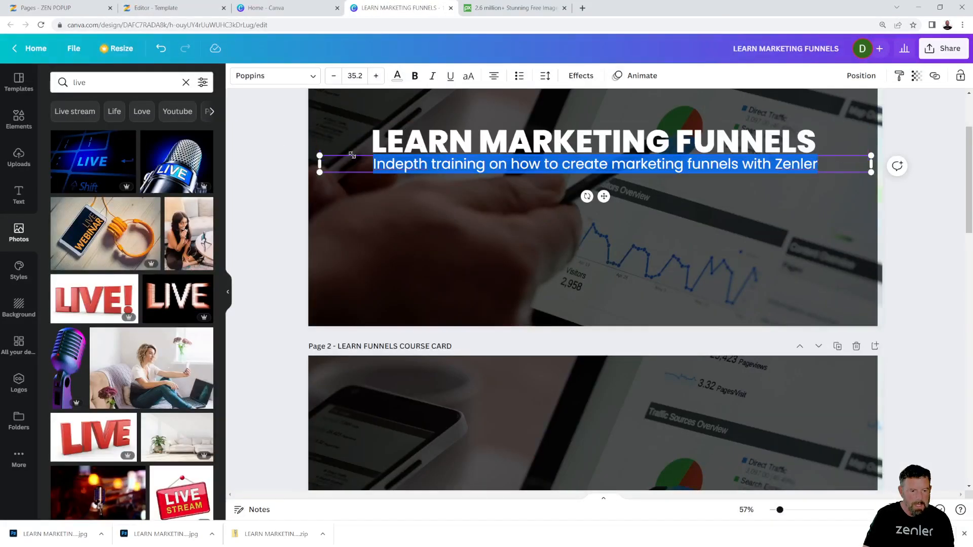
left_click(397, 76)
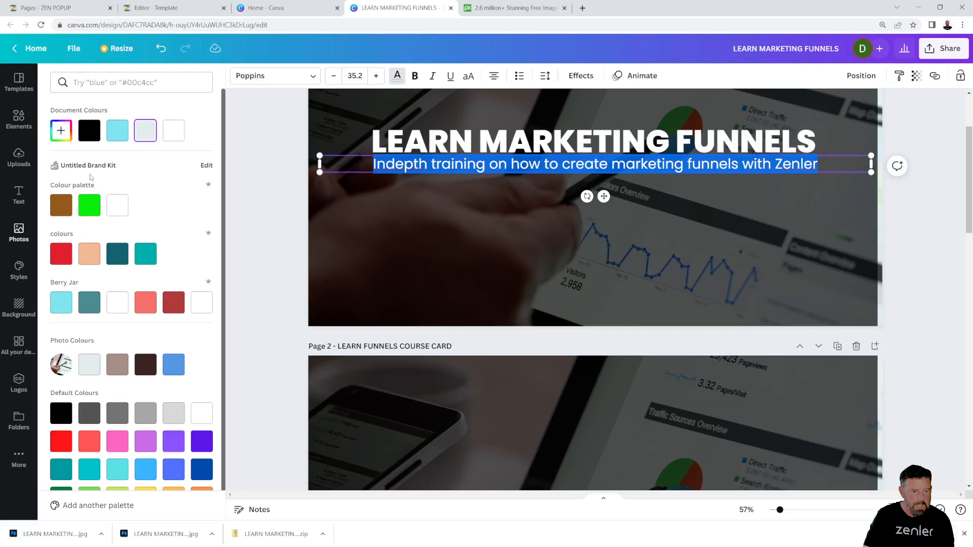
left_click(61, 130)
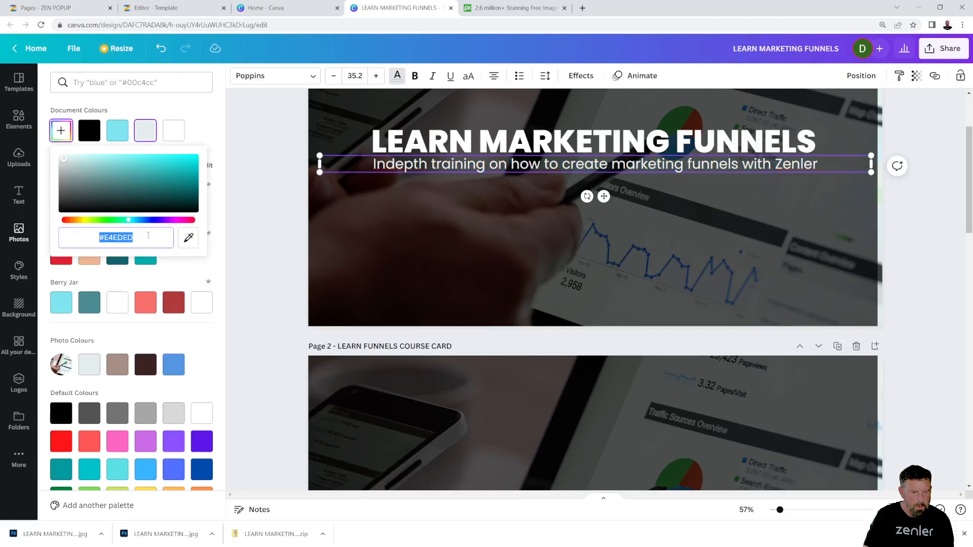
left_click(157, 7)
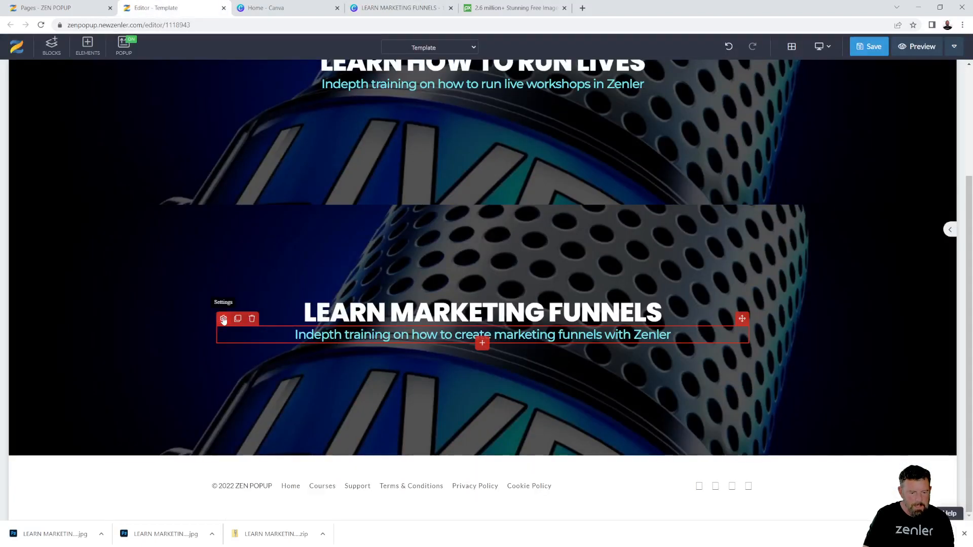
left_click(224, 319)
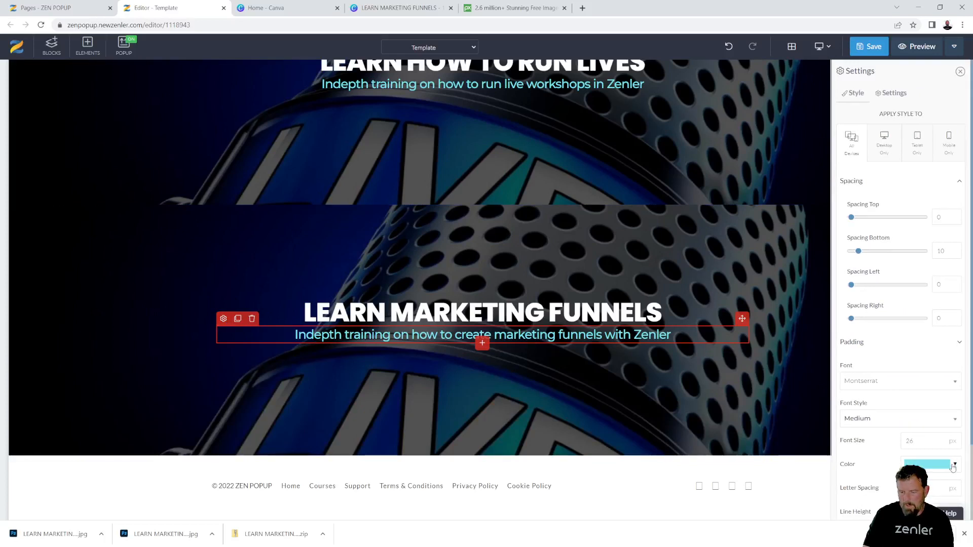
left_click(952, 467)
left_click_drag(912, 433, 882, 434)
key("ctrl+v")
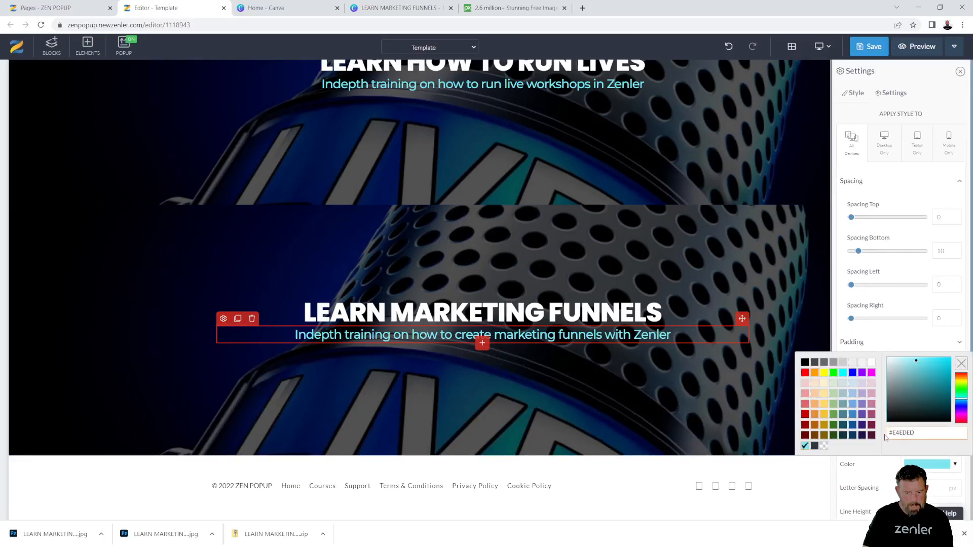
left_click(727, 312)
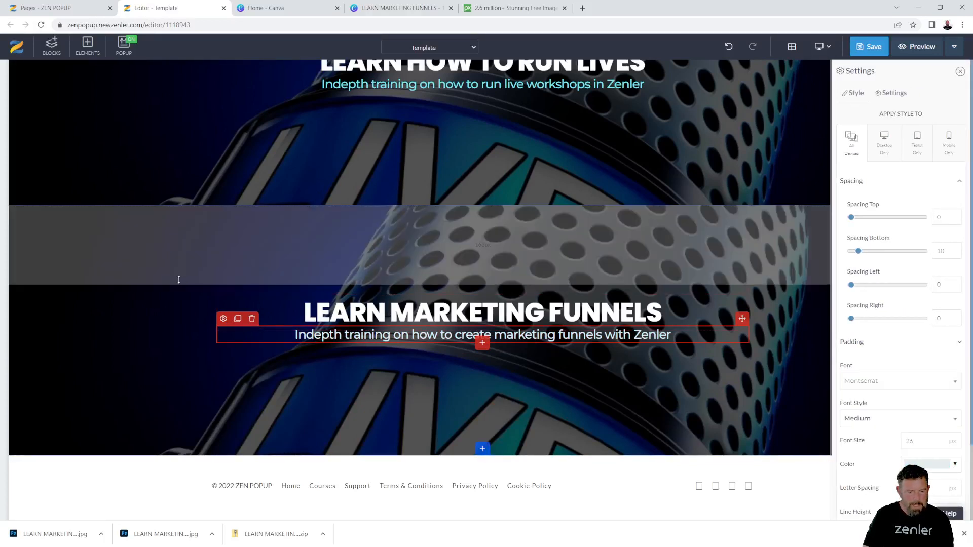
- Upload "LEARN MARKETING FUNNELS (1).jpg" from Downloads and set it as the lower banner block's background image
left_click(120, 300)
left_click(17, 213)
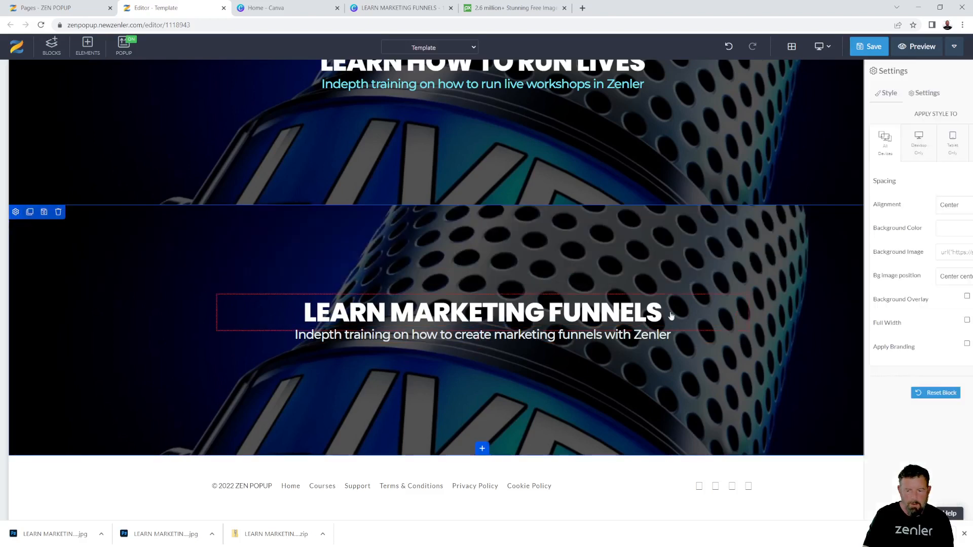
left_click(940, 256)
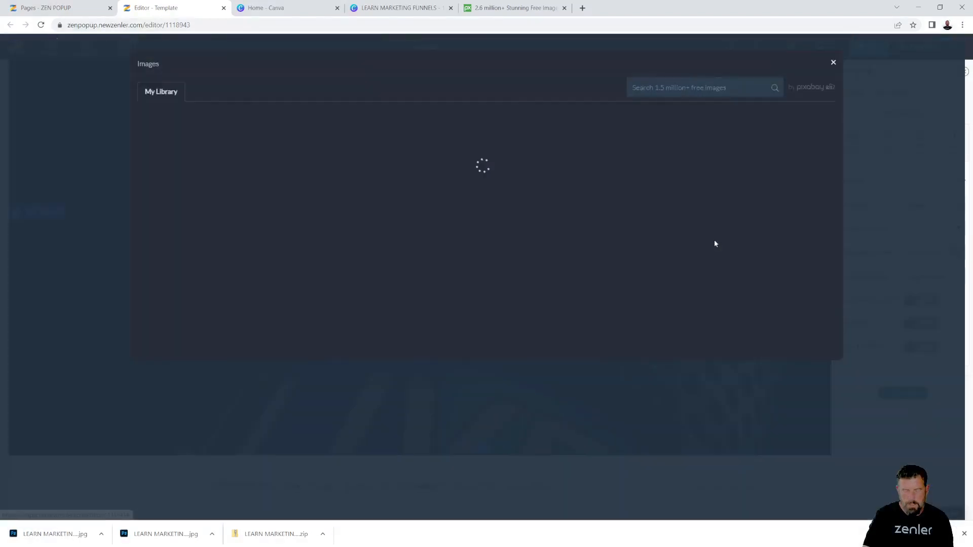
left_click(194, 162)
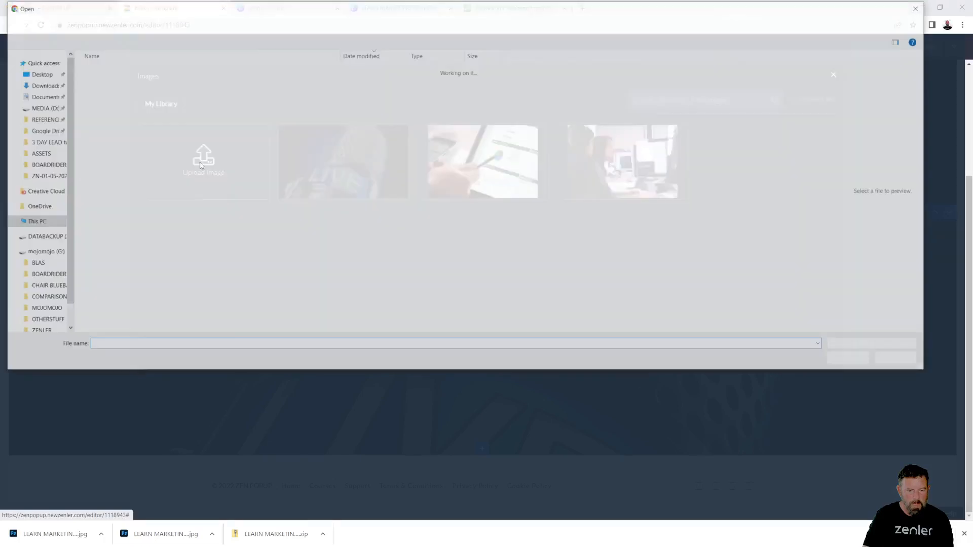
left_click(135, 82)
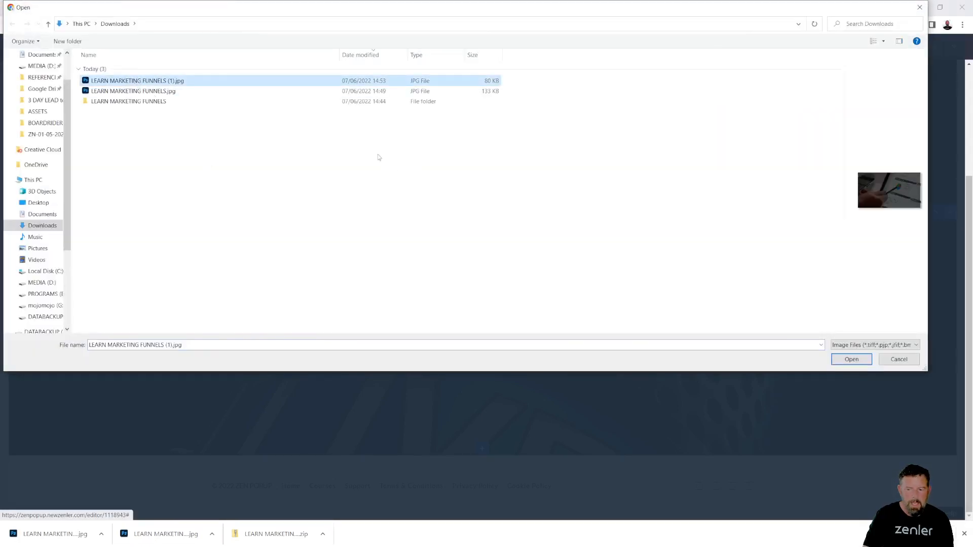
left_click(839, 354)
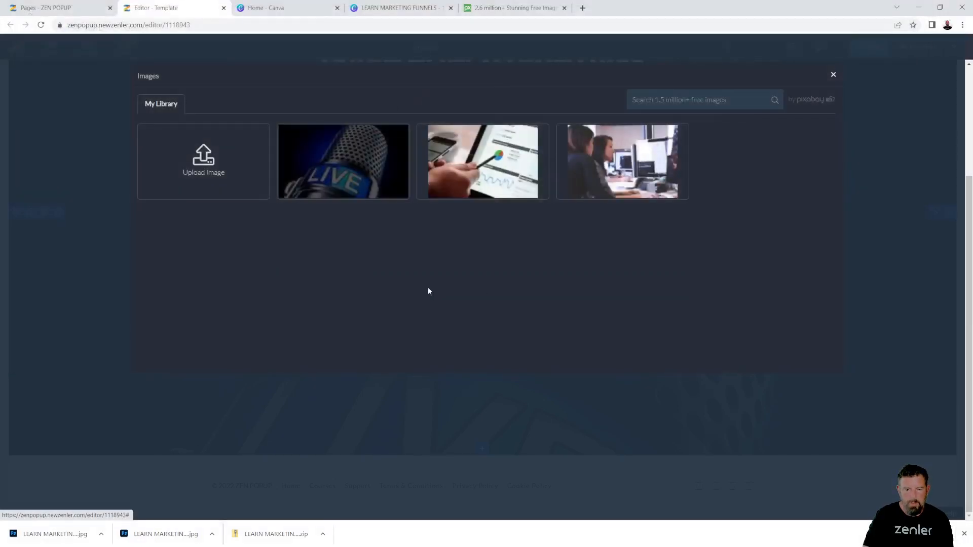
left_click(337, 302)
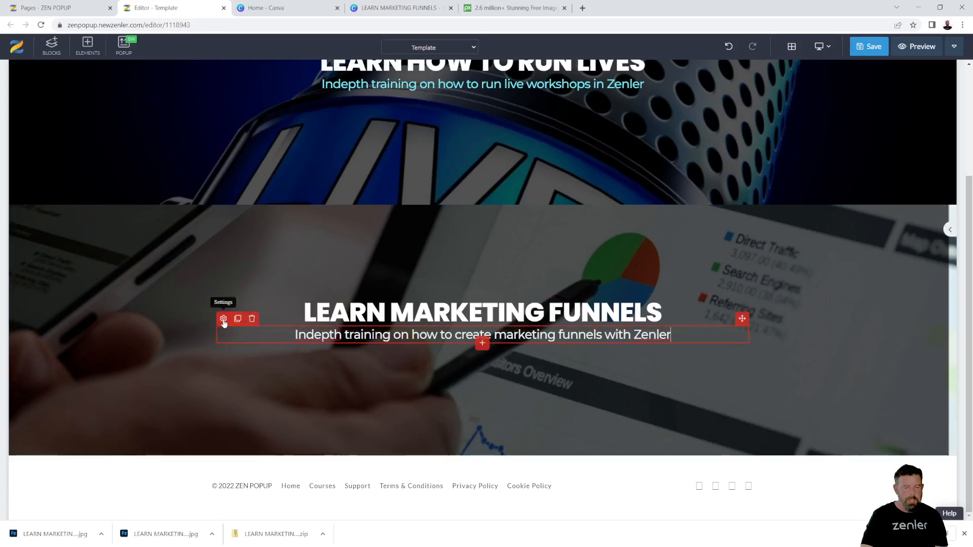
- Set the "LEARN MARKETING FUNNELS" banner subtitle's font size to 24.8 px and save the template page
left_click(223, 318)
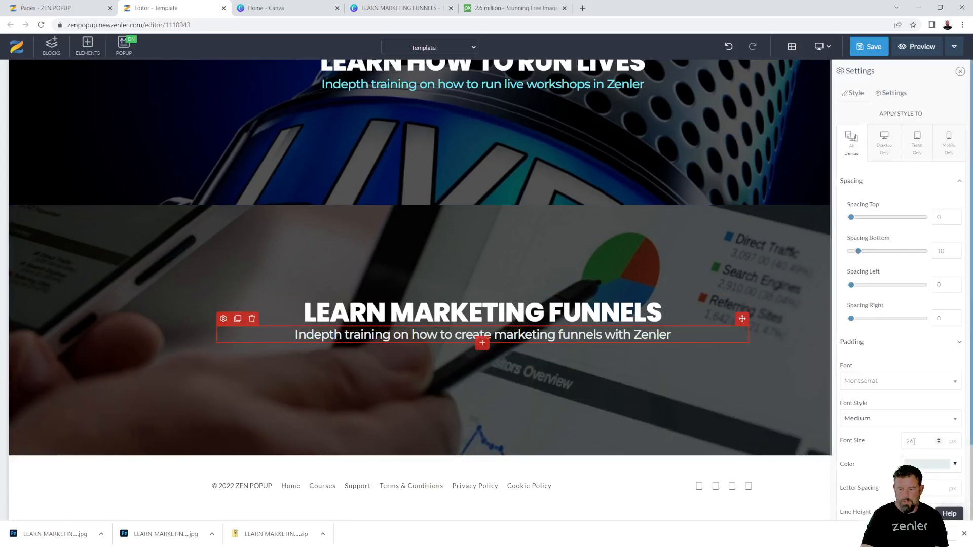
left_click(910, 440)
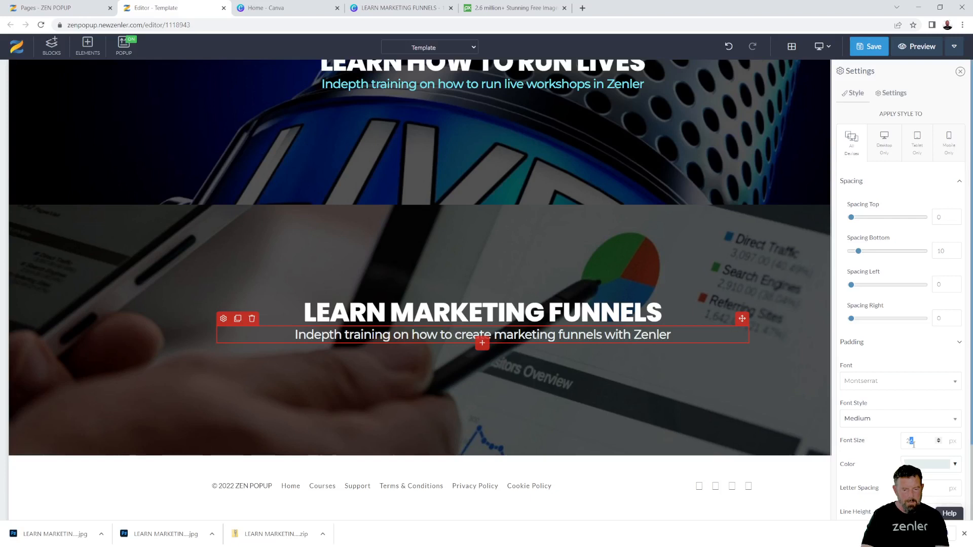
type("4")
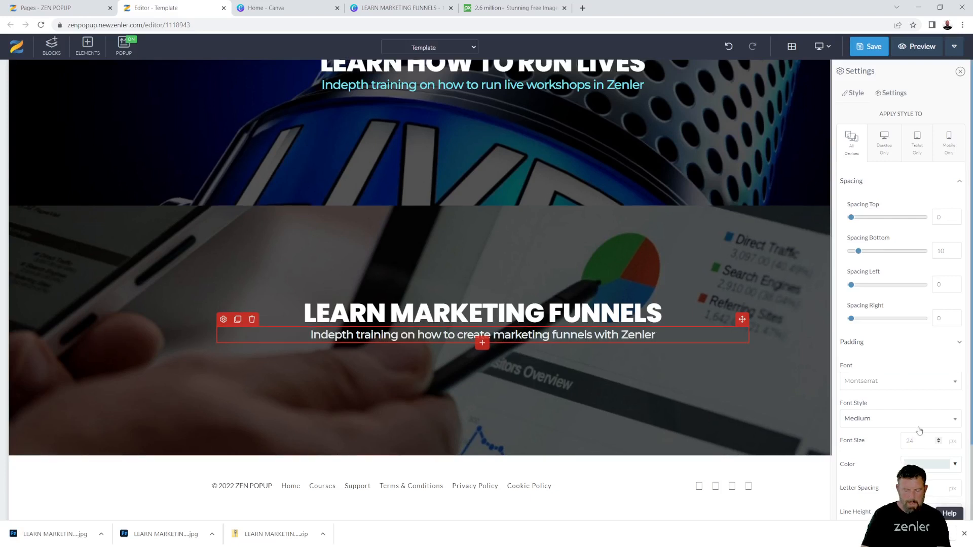
key("Up")
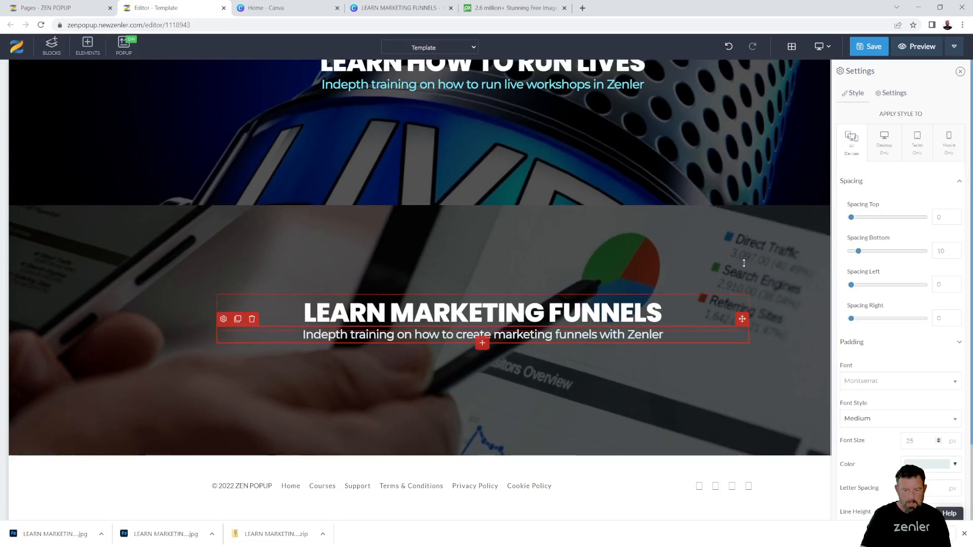
key("BackSpace")
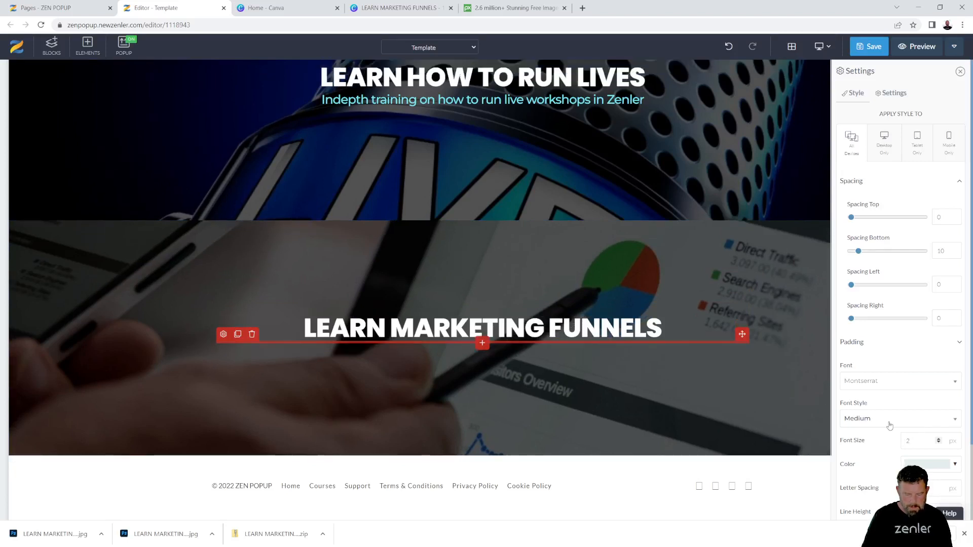
type("4.5")
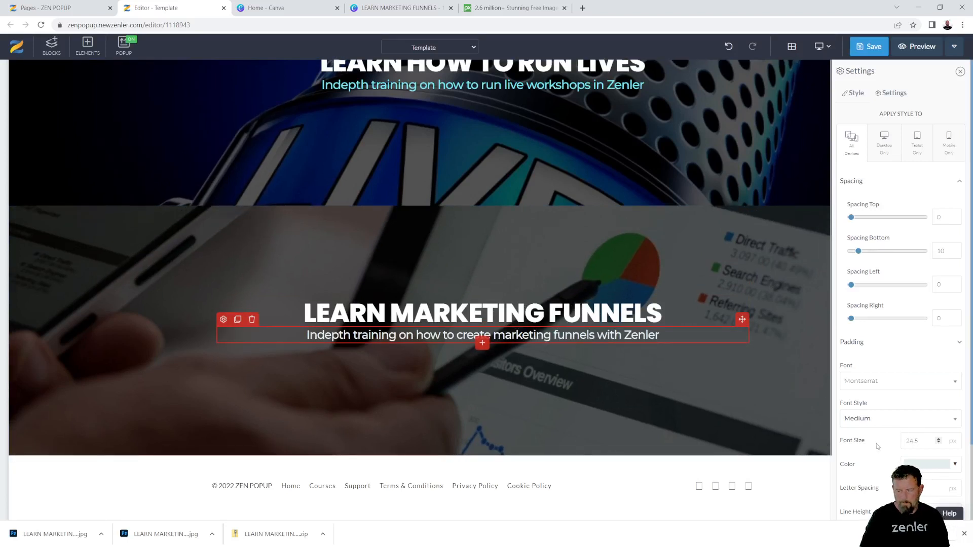
key("BackSpace")
type("8")
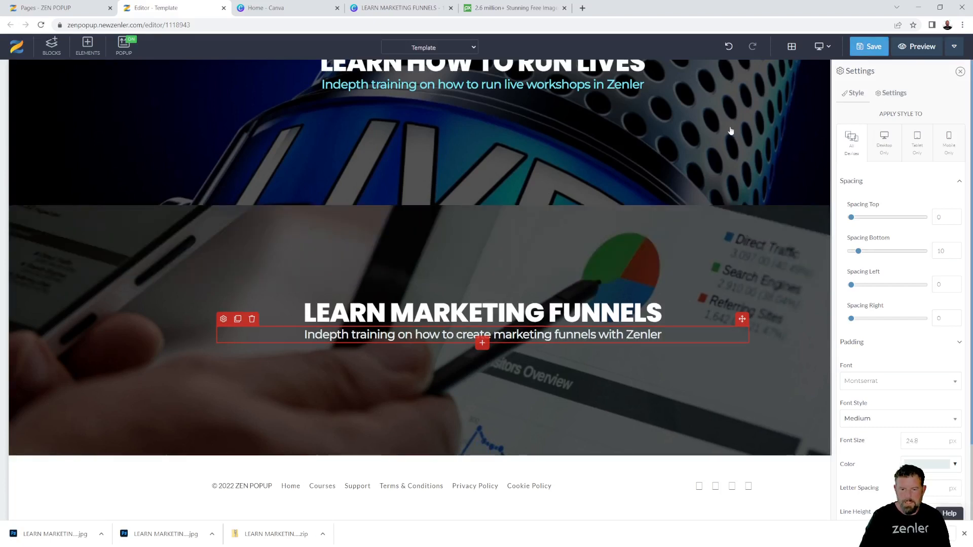
key("ctrl+s")
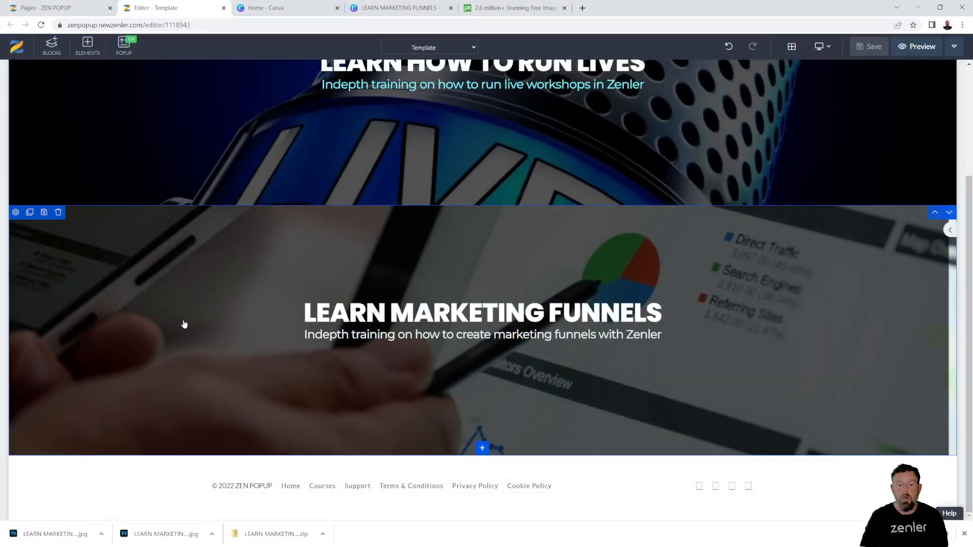
- Save the "LEARN HOW TO RUN LIVES" block as a template titled "RUNLIVES BLOCK"
scroll(547, 269, "up", 3)
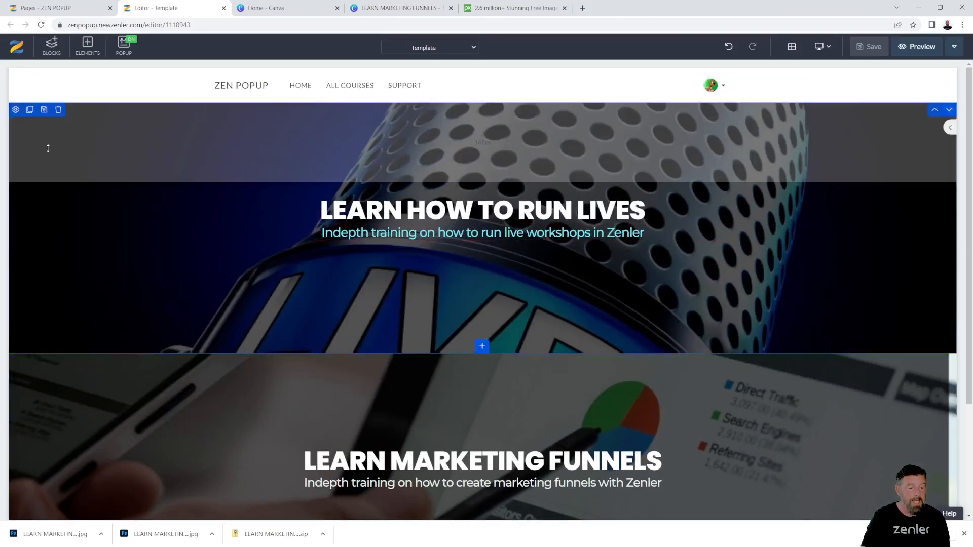
left_click(43, 111)
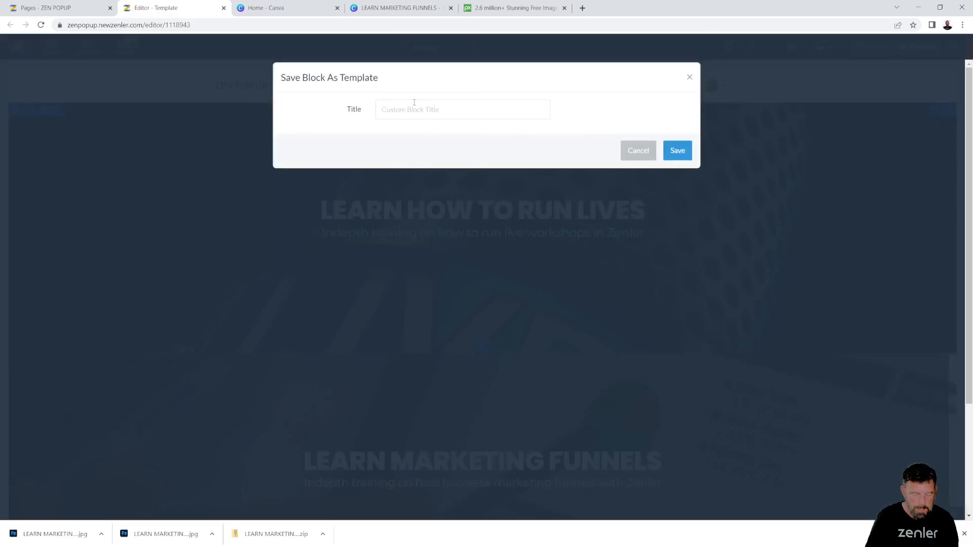
type("RUNLIVES BLOCK")
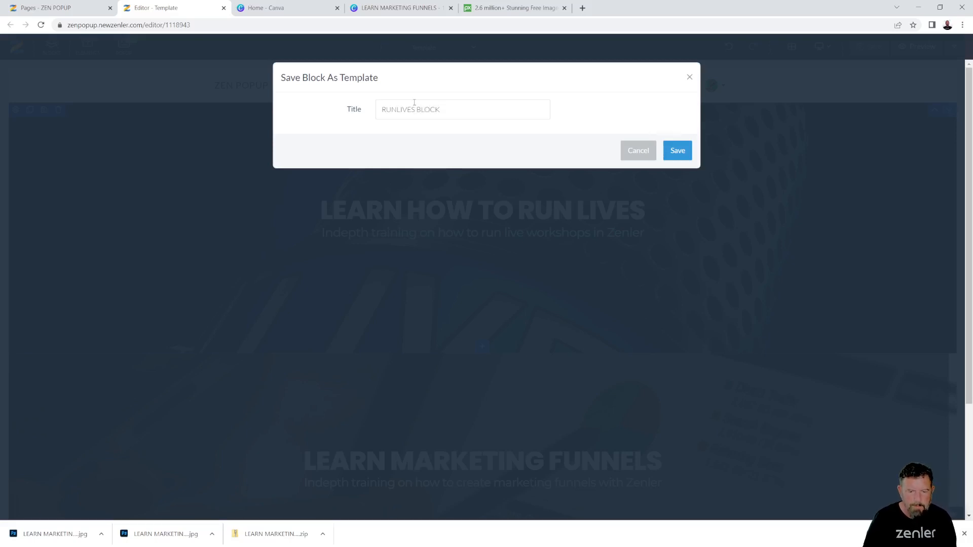
left_click(678, 153)
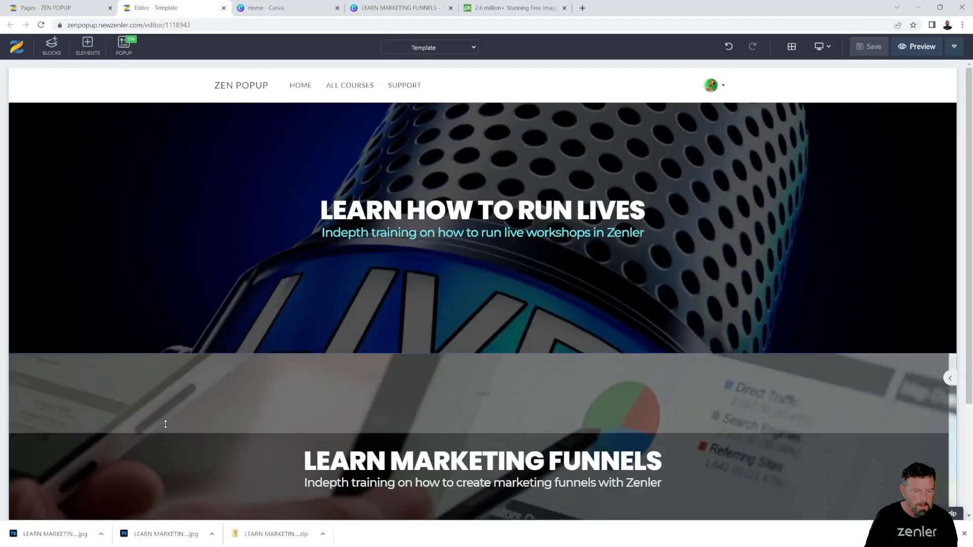
- Save the "LEARN MARKETING FUNNELS" block as a template titled "MARKETING BLOCK"
left_click(43, 361)
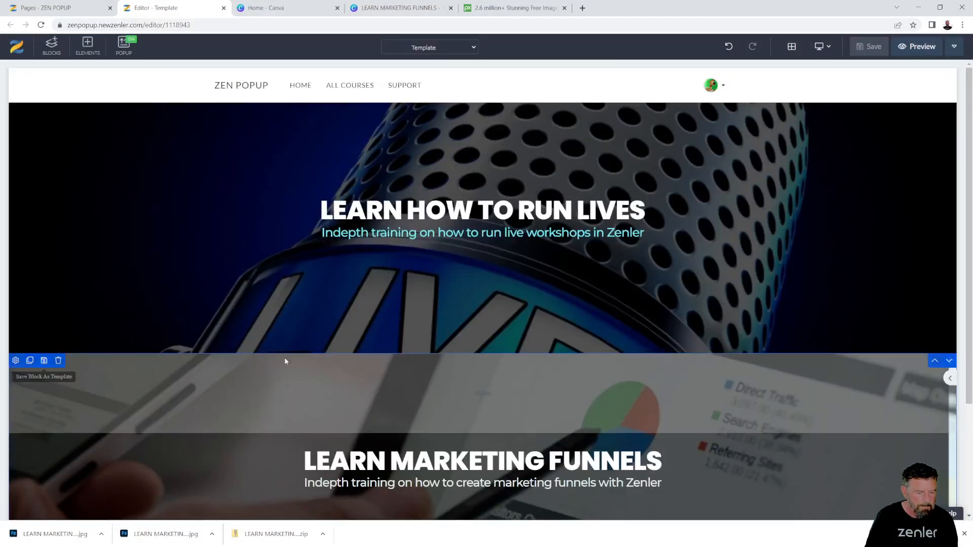
type("MARKETING BLOCK")
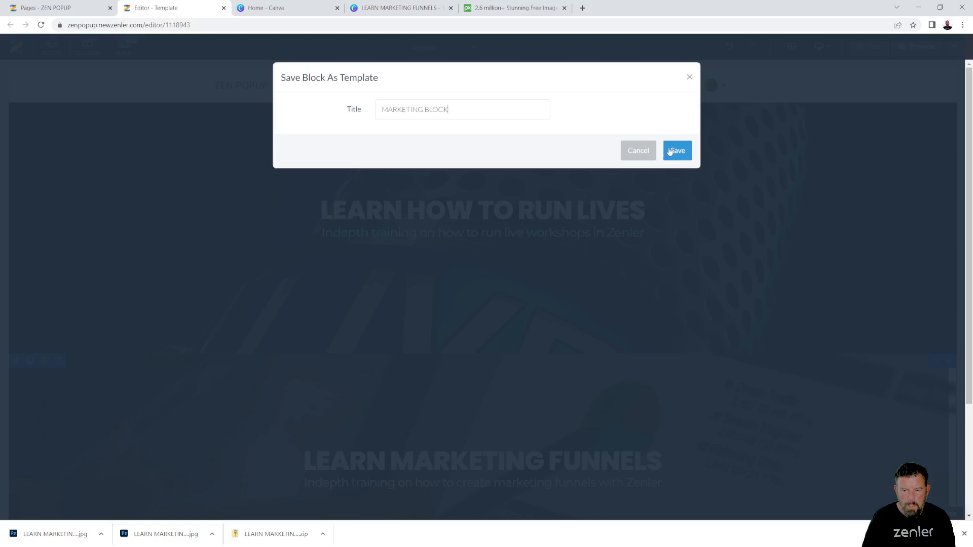
left_click(670, 151)
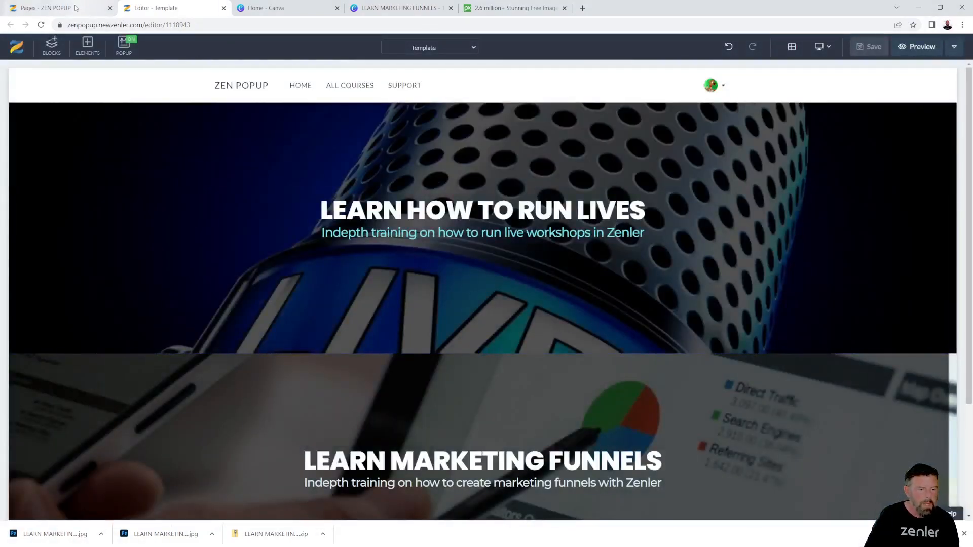
- Open the Home Page for editing from the site's Pages list
left_click(78, 8)
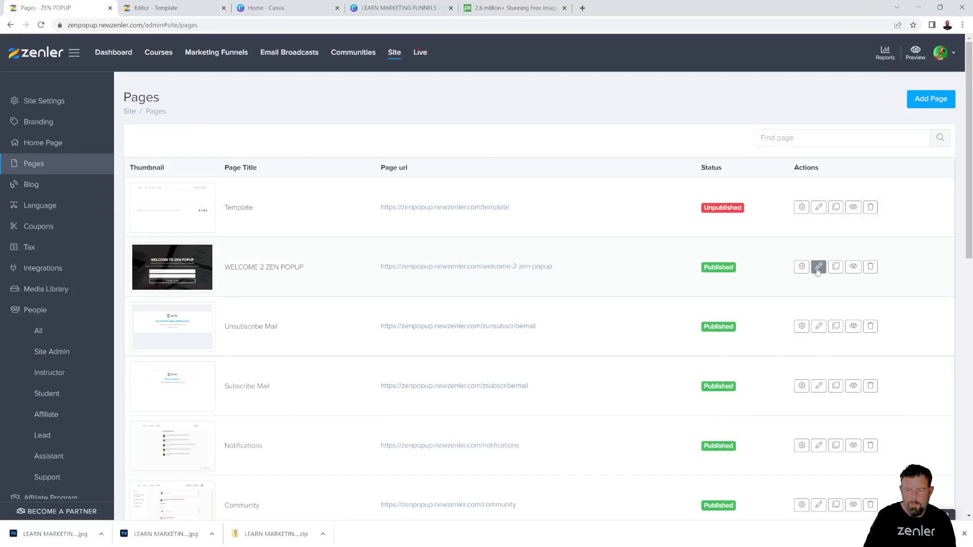
scroll(380, 355, "down", 10)
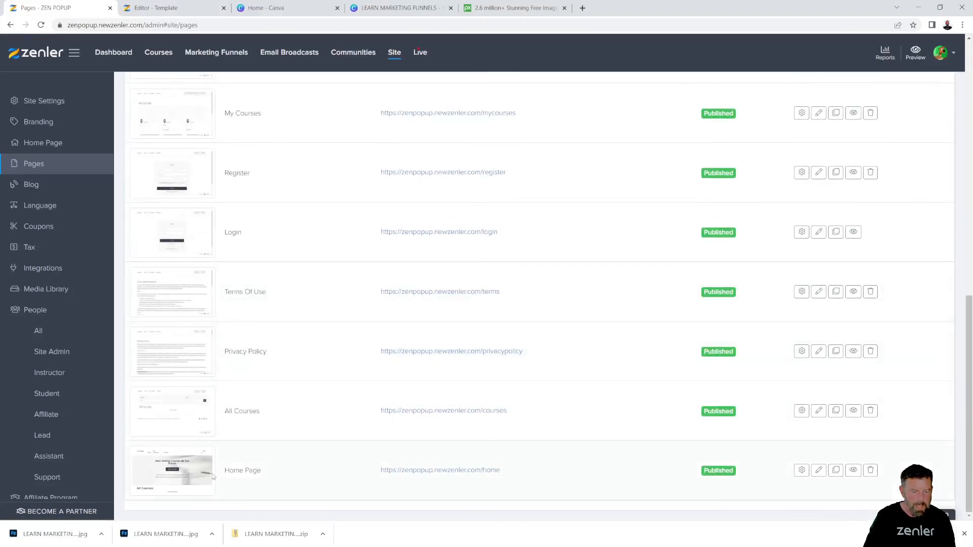
left_click(818, 470)
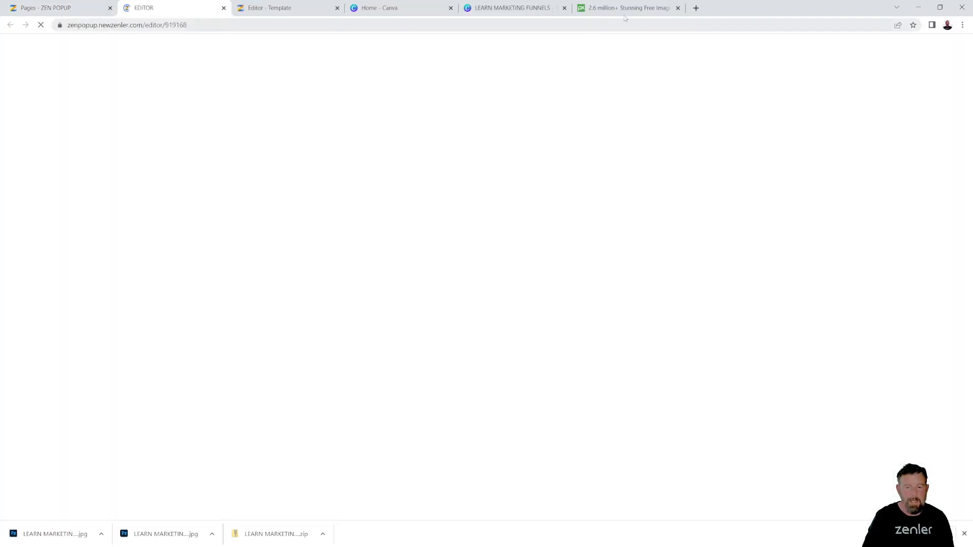
- Close the stock image, Canva and Template editor pages, return to the Home Page editor, and dismiss the browser's downloads bar
left_click(677, 8)
left_click(564, 8)
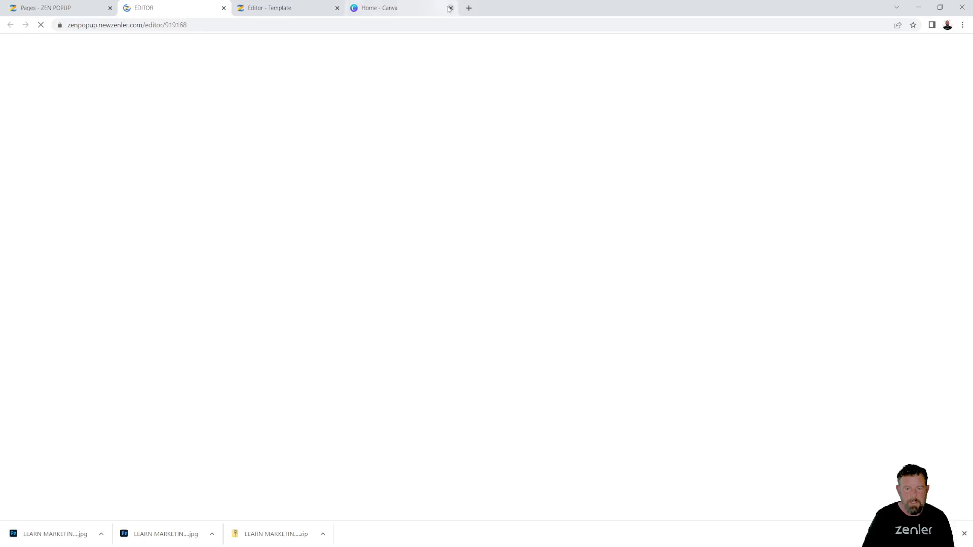
left_click(450, 8)
left_click(337, 8)
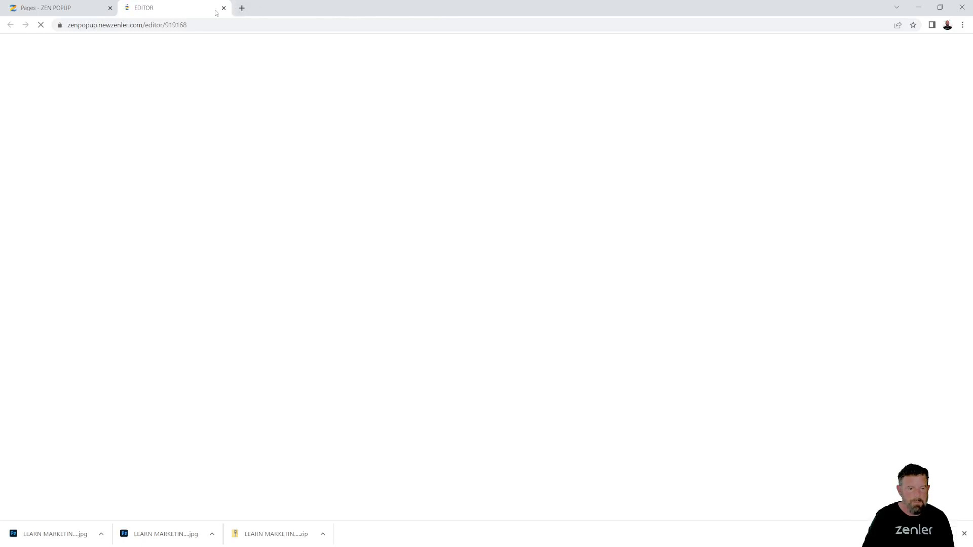
left_click(61, 8)
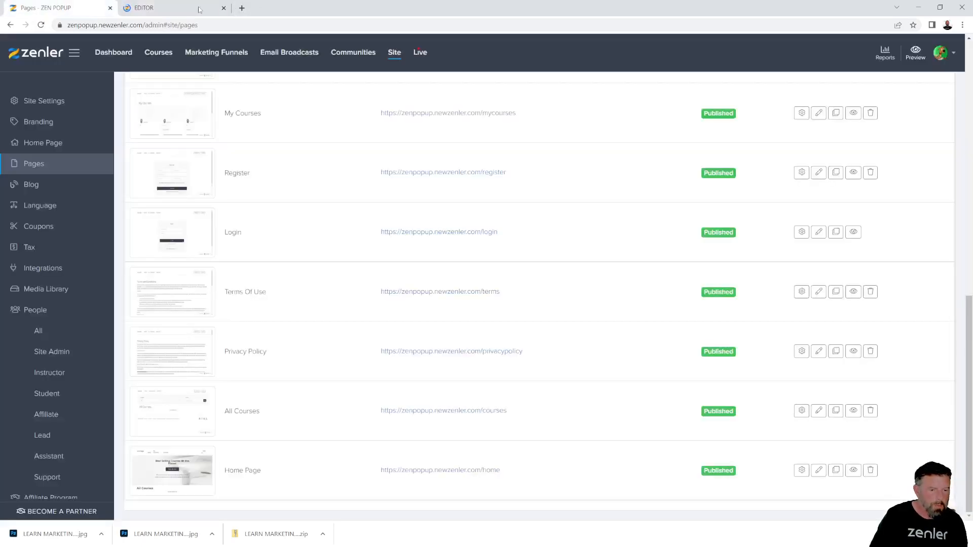
left_click(197, 8)
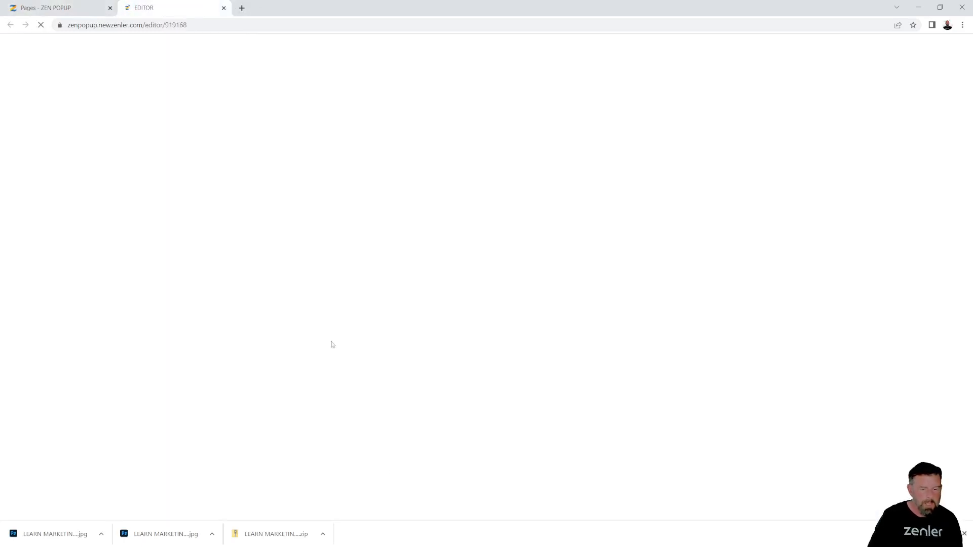
left_click(962, 534)
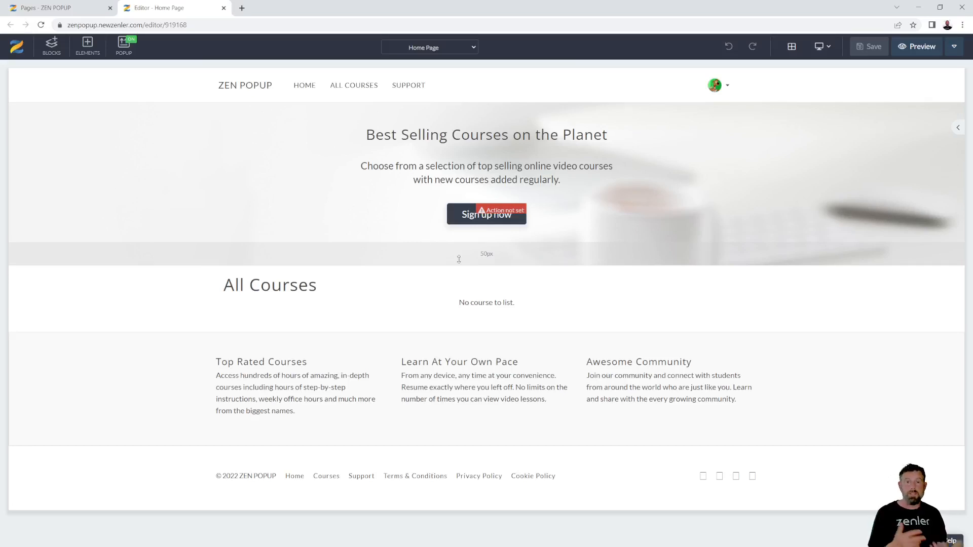
- Insert the custom block "RUNLIVES BLOCK" on the Home Page, directly below the site navigation and above the existing banner
left_click(51, 45)
scroll(101, 326, "down", 3)
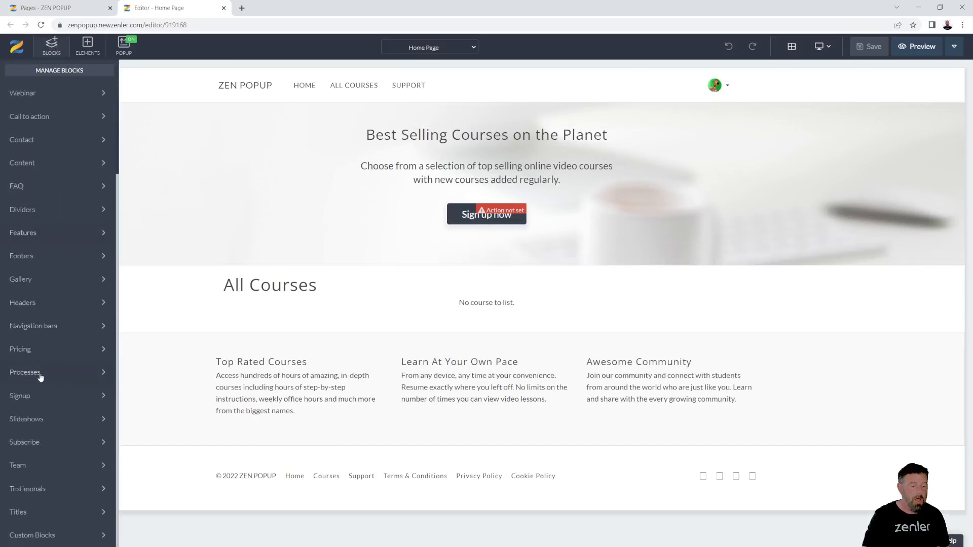
left_click(53, 537)
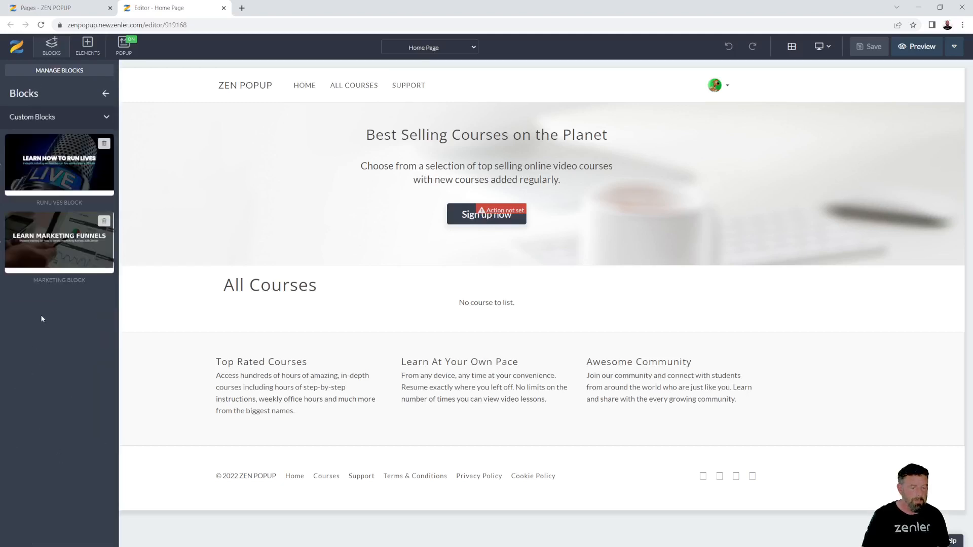
mouse_move(40, 160)
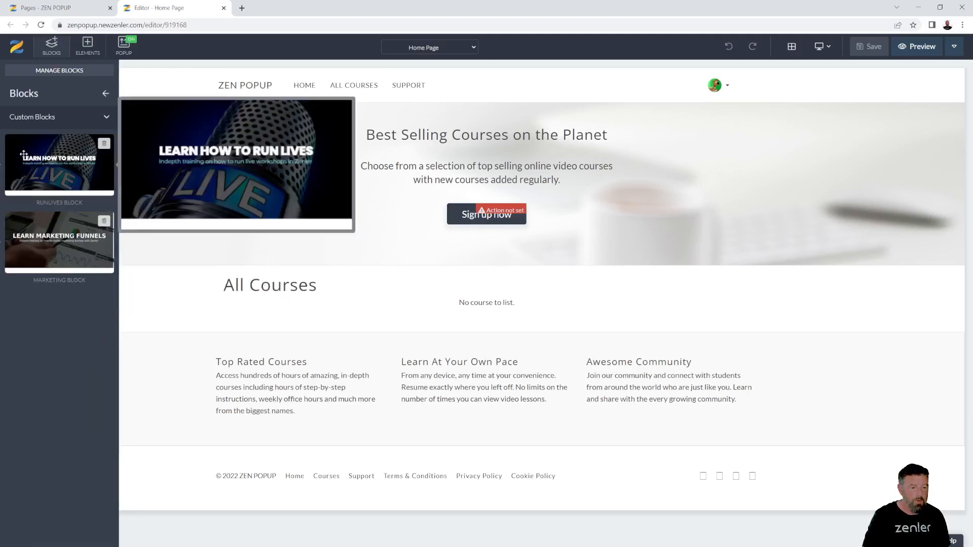
left_click_drag(26, 160, 446, 142)
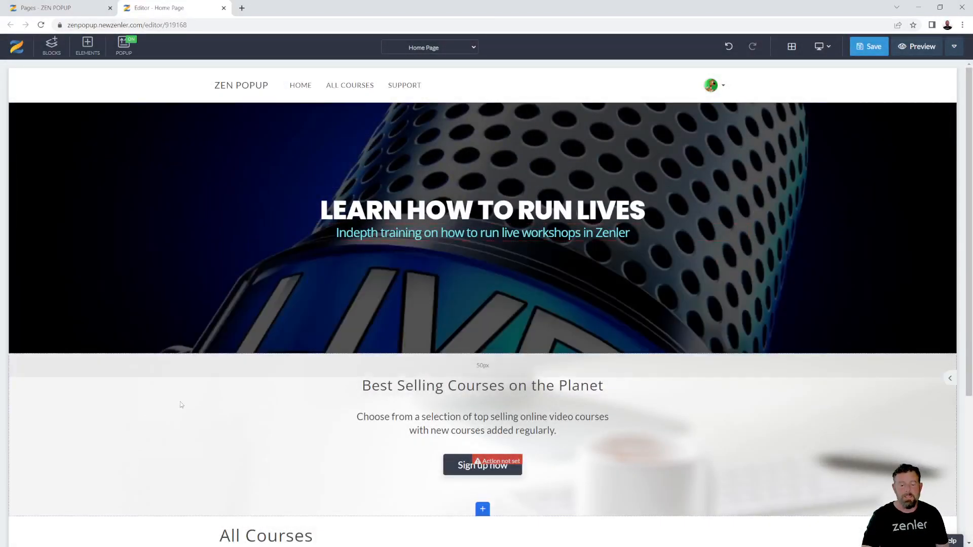
- Delete the "Best Selling Courses on the Planet" banner block from the Home Page and confirm the deletion
left_click(152, 418)
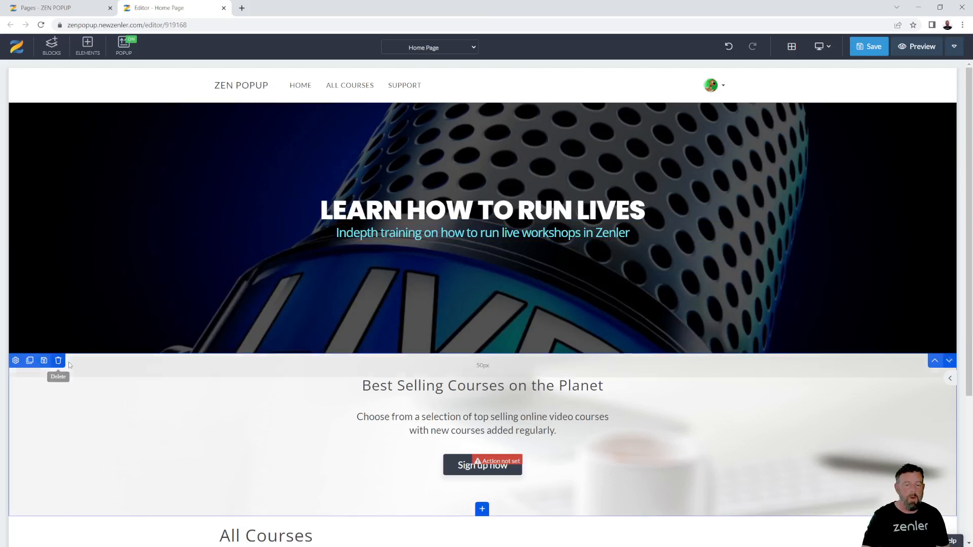
left_click(59, 361)
left_click(499, 145)
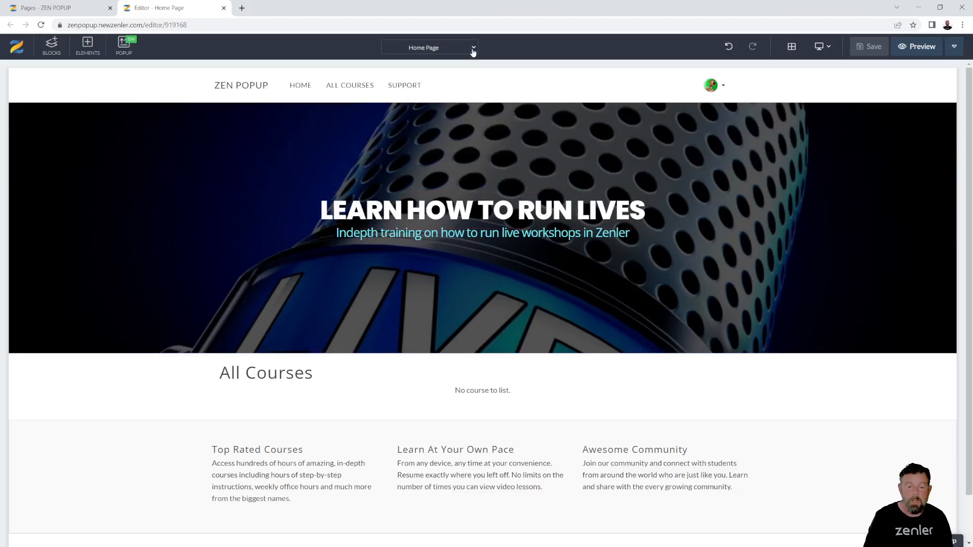
- Switch the editor to the Privacy Policy page, look through the list of site pages, and return to the Home Page
left_click(472, 50)
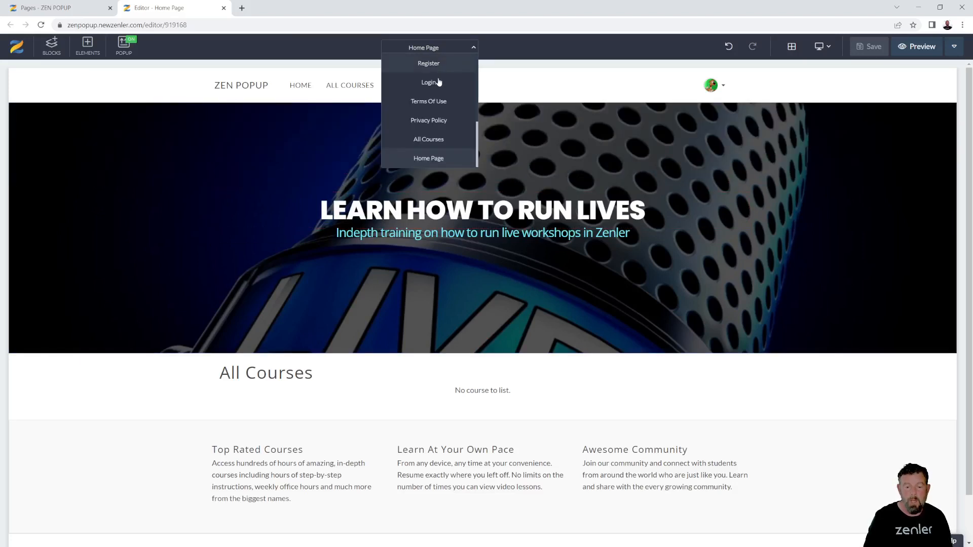
left_click(425, 125)
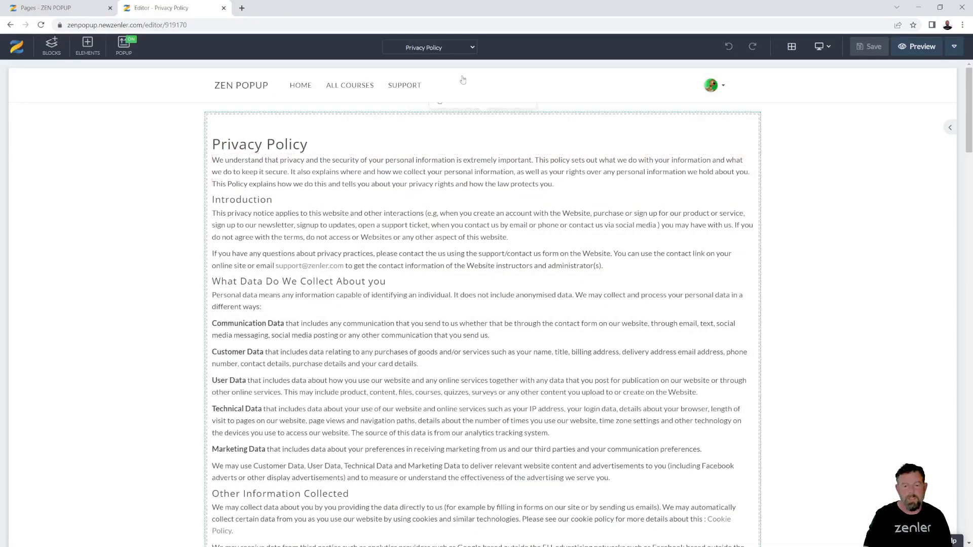
left_click(472, 48)
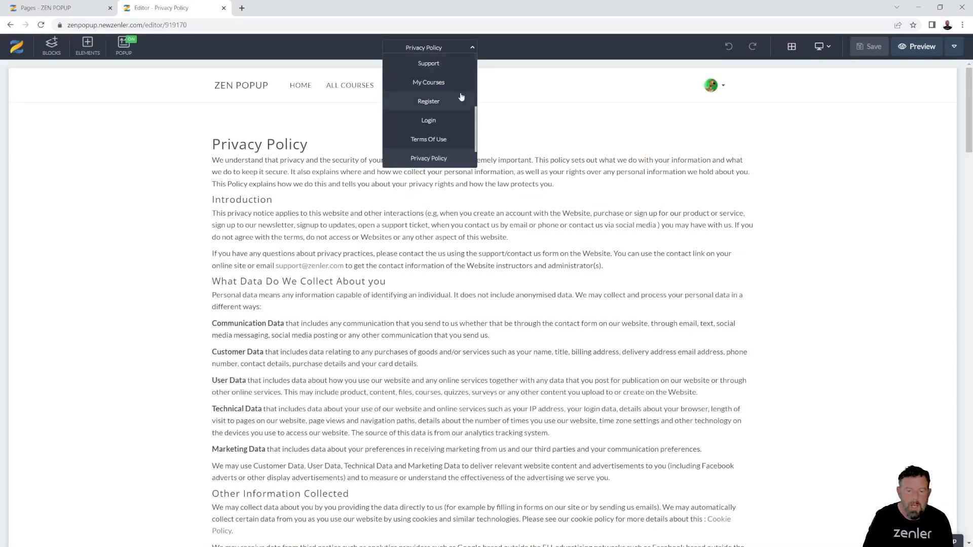
scroll(461, 96, "up", 3)
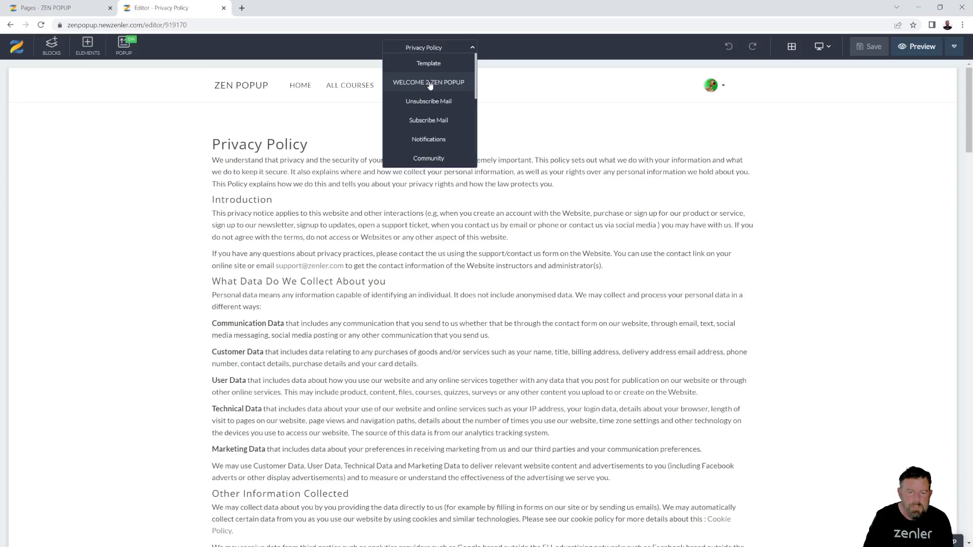
scroll(436, 106, "down", 5)
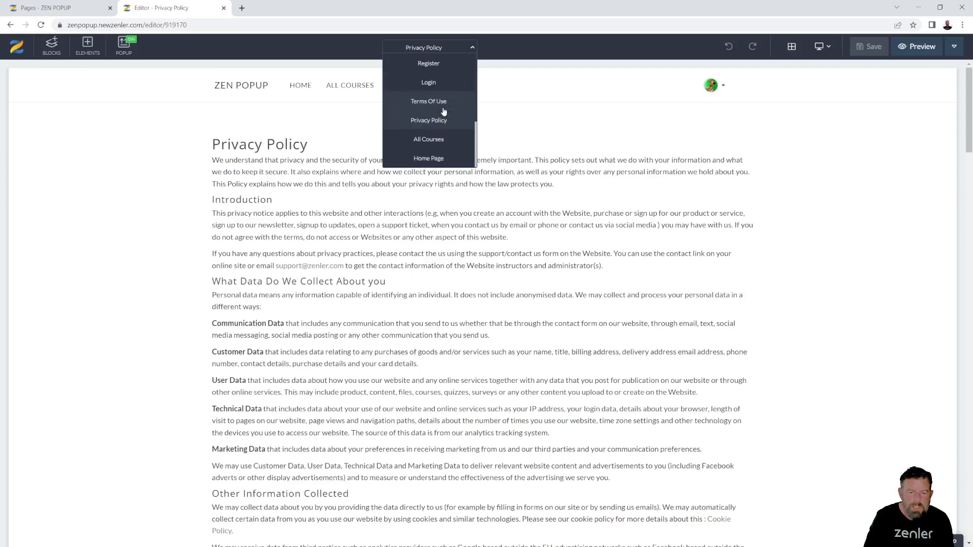
left_click(421, 159)
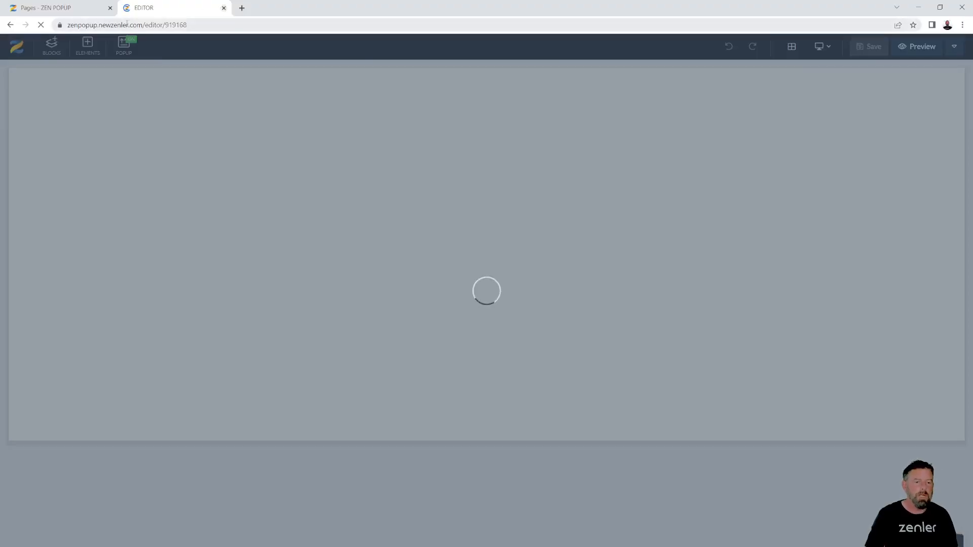
- Close the current editor and open the Home Page, All Courses, Privacy Policy and Terms Of Use pages in separate editors
left_click(223, 8)
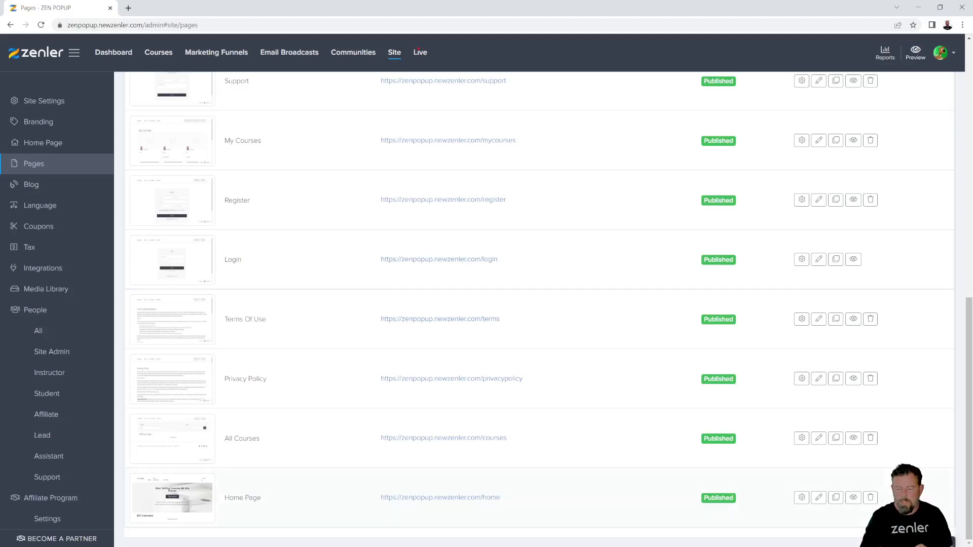
left_click(818, 499)
left_click(61, 8)
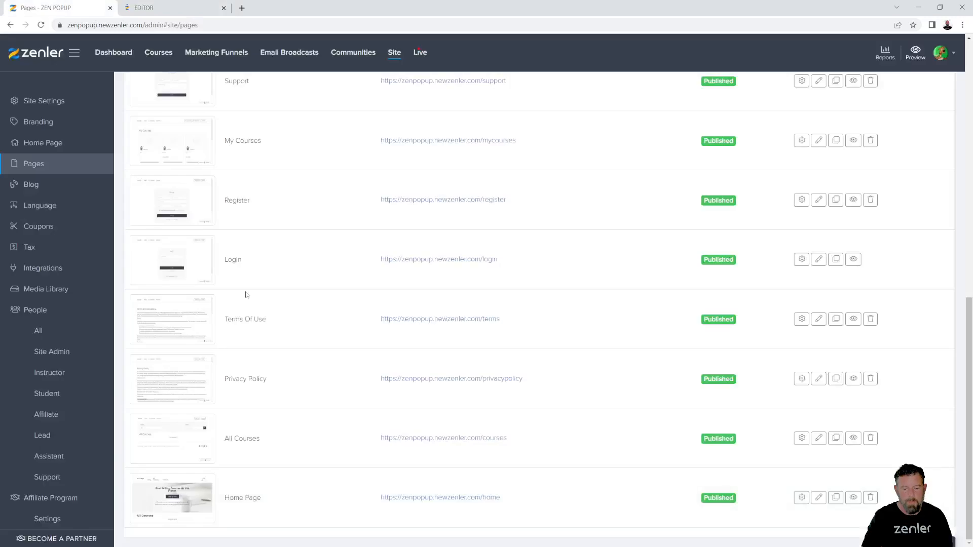
left_click(818, 438)
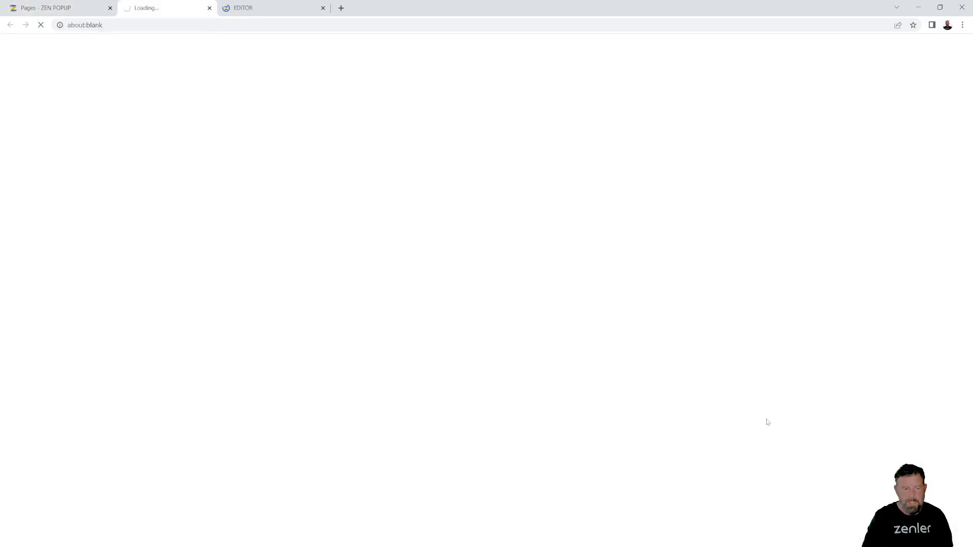
left_click(50, 10)
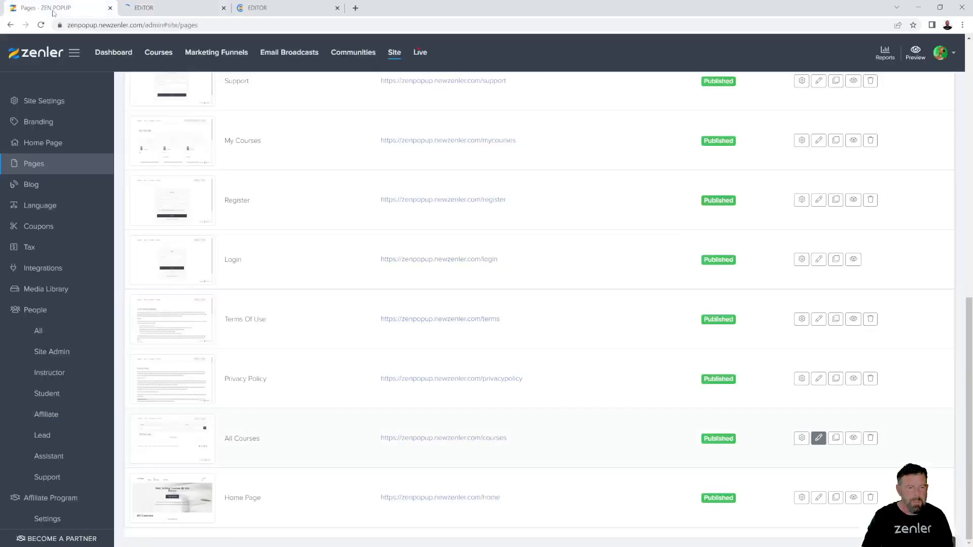
left_click(818, 380)
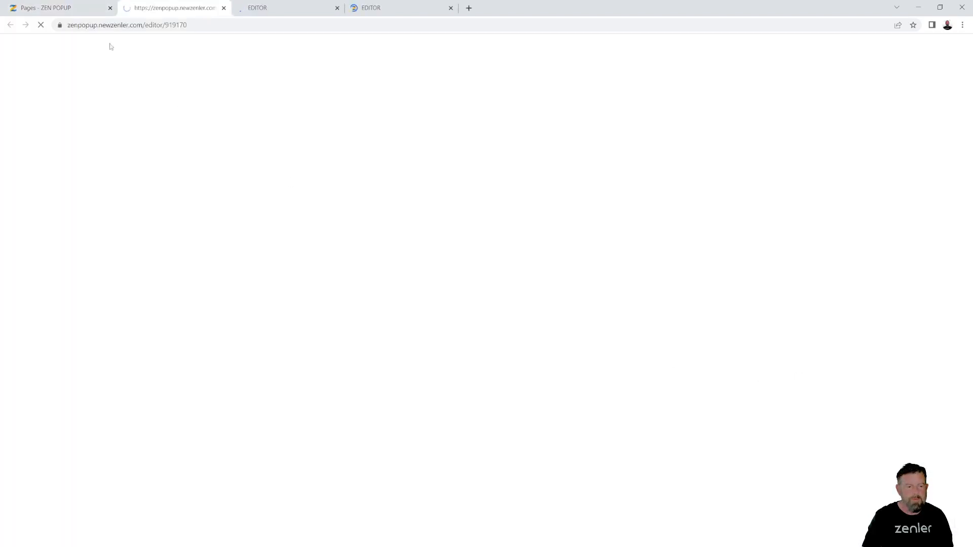
left_click(76, 8)
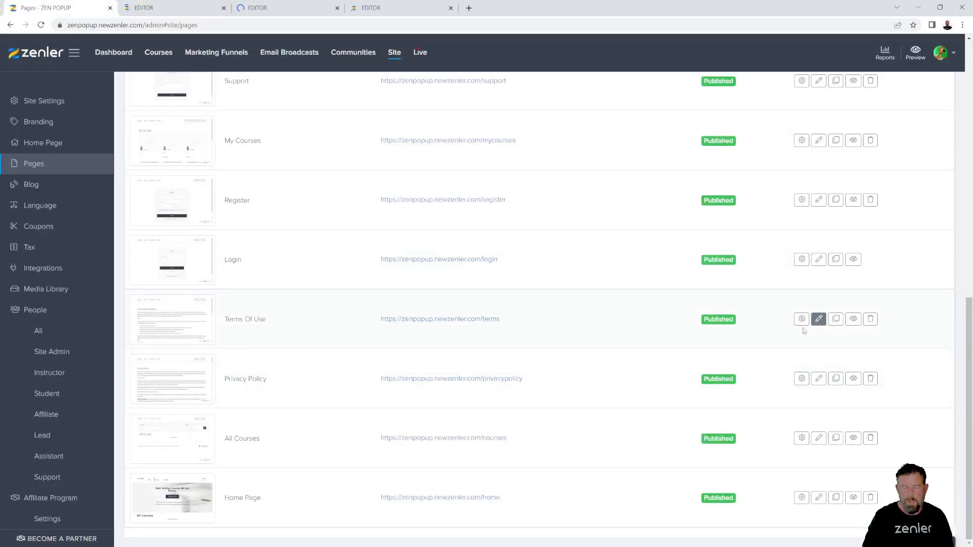
left_click(818, 319)
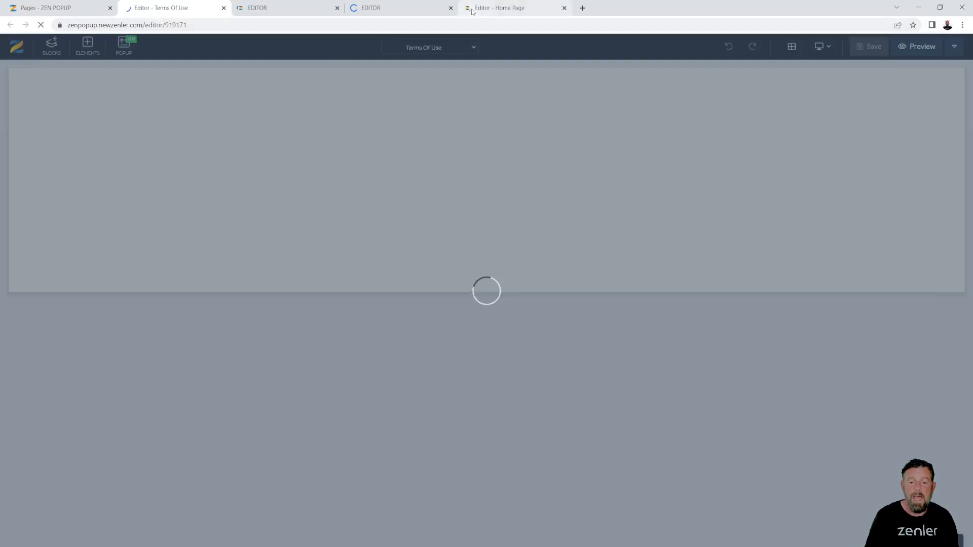
- Append "working finished" to the "LEARN HOW TO RUN LIVES" banner heading on the Home Page
left_click(496, 12)
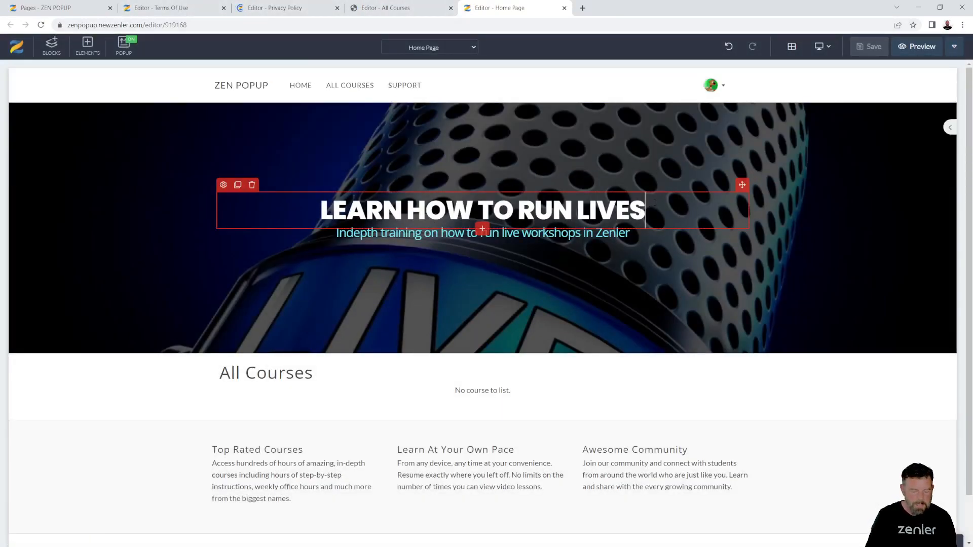
type("working ")
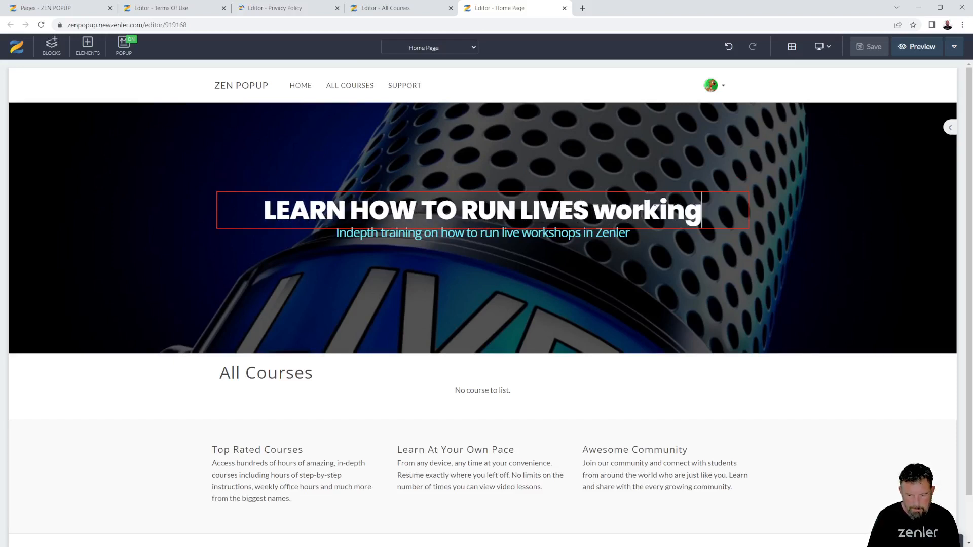
type("finished")
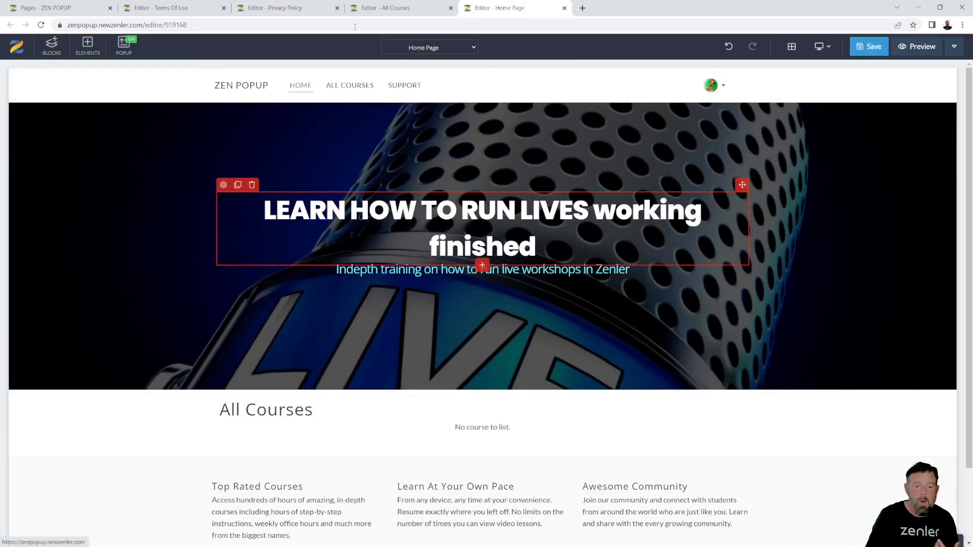
- Look through the open editors of the All Courses, Privacy Policy and Terms Of Use pages
left_click(386, 8)
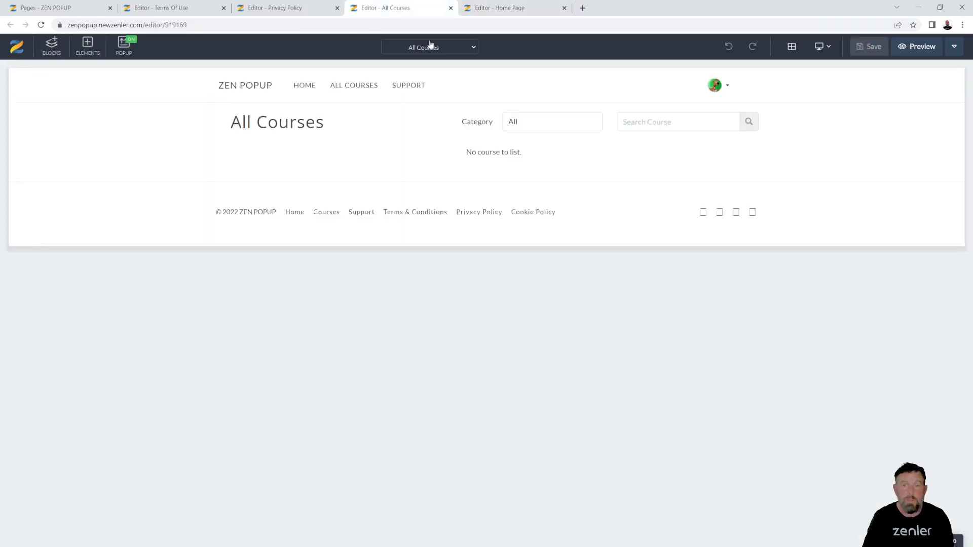
left_click(288, 9)
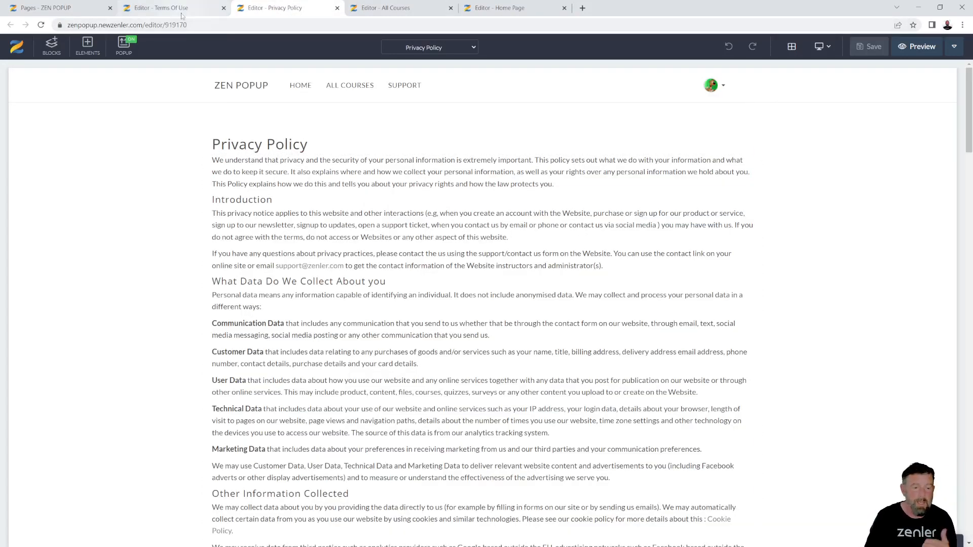
left_click(161, 9)
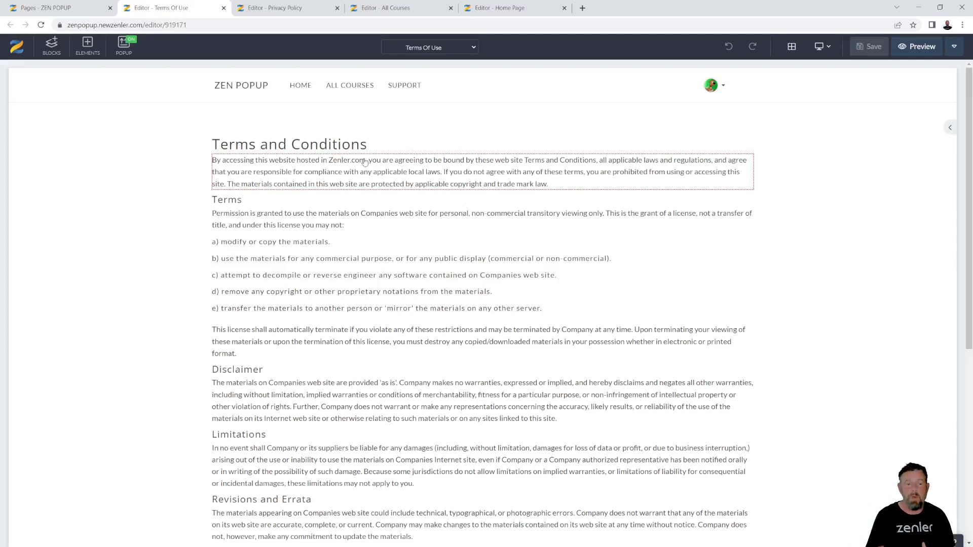
- Open the site's Courses list and close all four page editors, leaving the Home Page without saving its changes
left_click(71, 8)
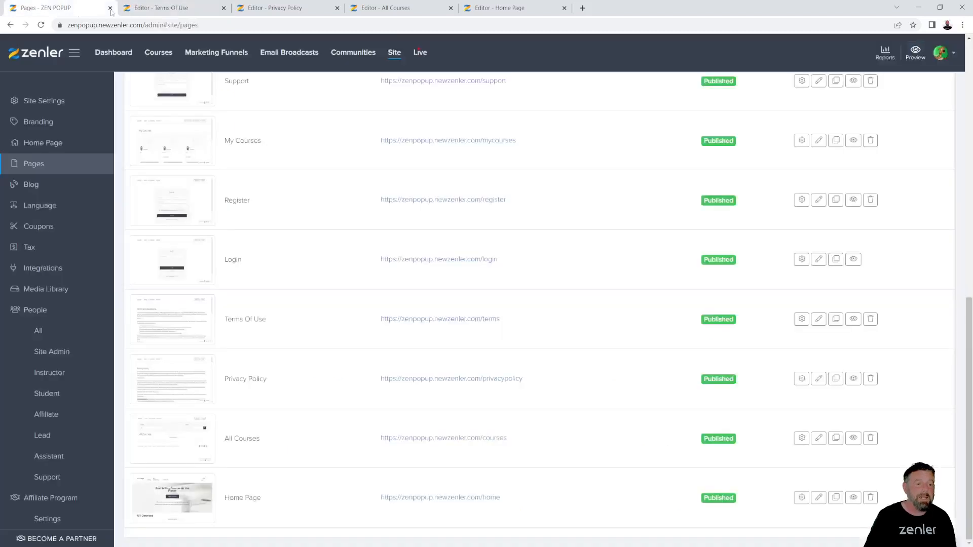
left_click(159, 53)
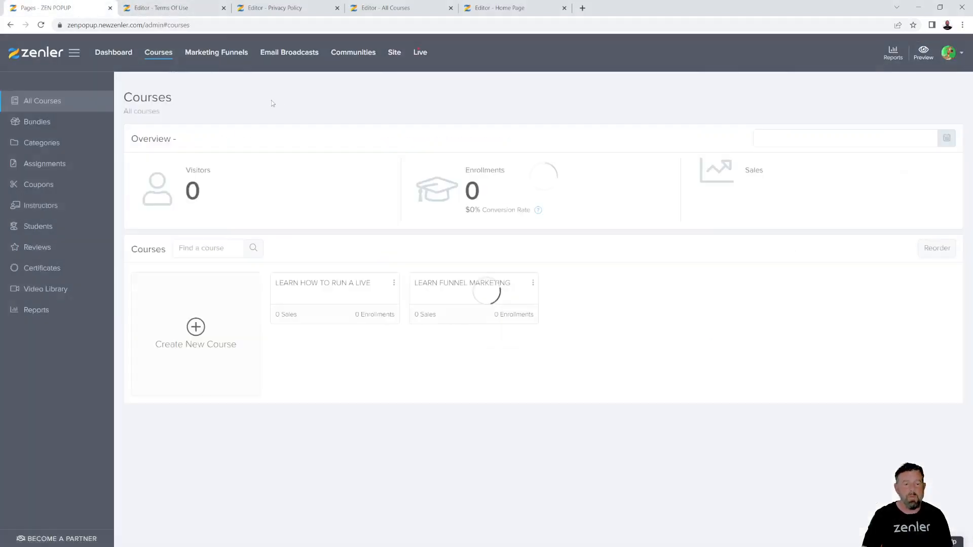
left_click(564, 8)
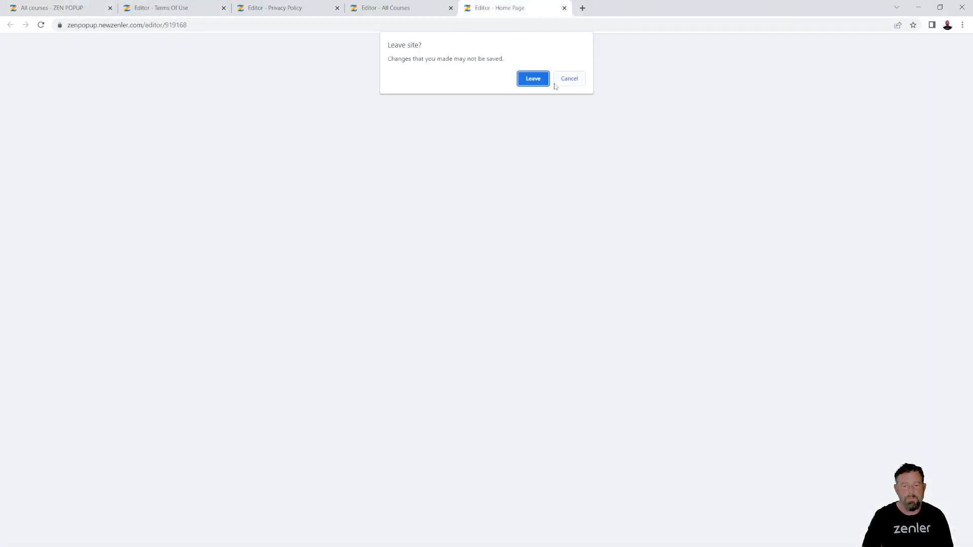
left_click(537, 79)
left_click(450, 8)
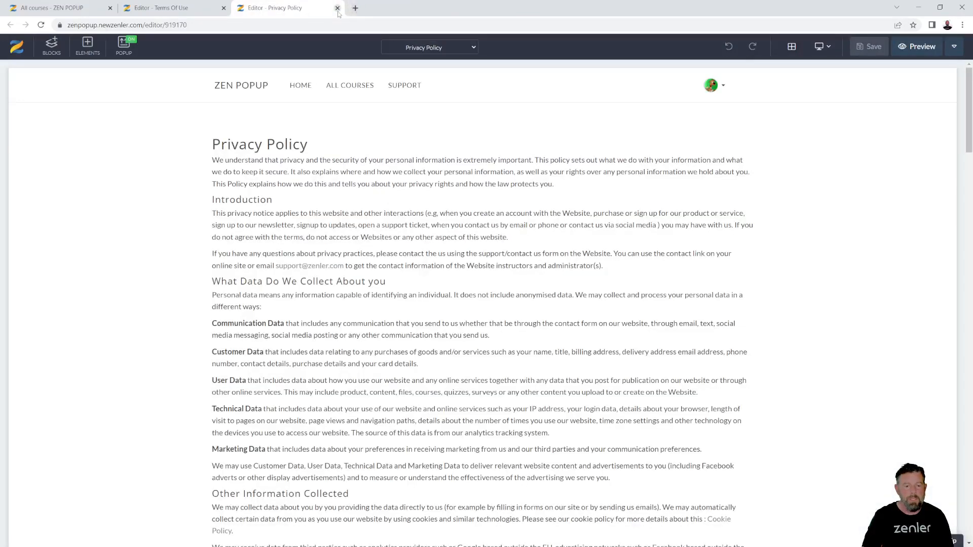
left_click(224, 8)
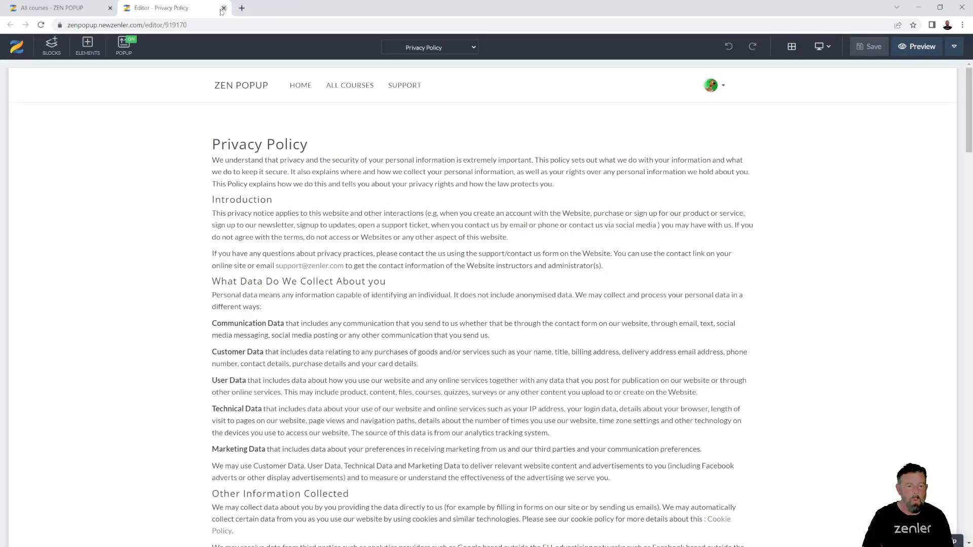
left_click(224, 8)
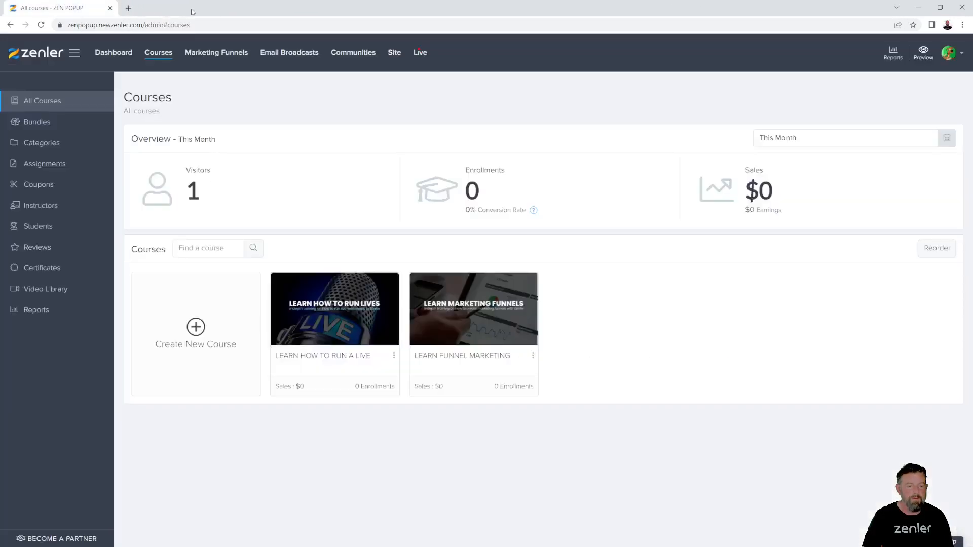
- Open the Sales, Checkout, Thankyou and Course Access pages of the "LEARN HOW TO RUN A LIVE" course in separate editors
left_click(339, 324)
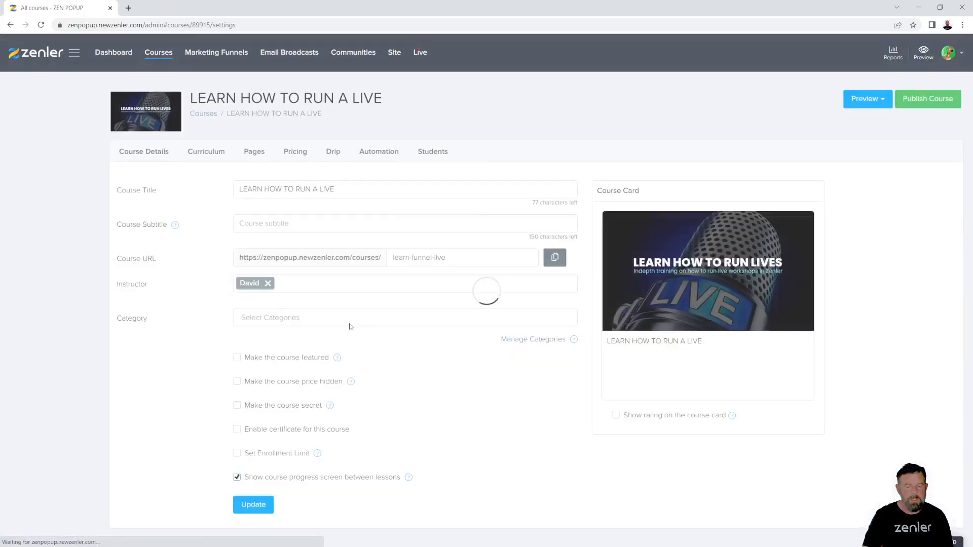
left_click(154, 153)
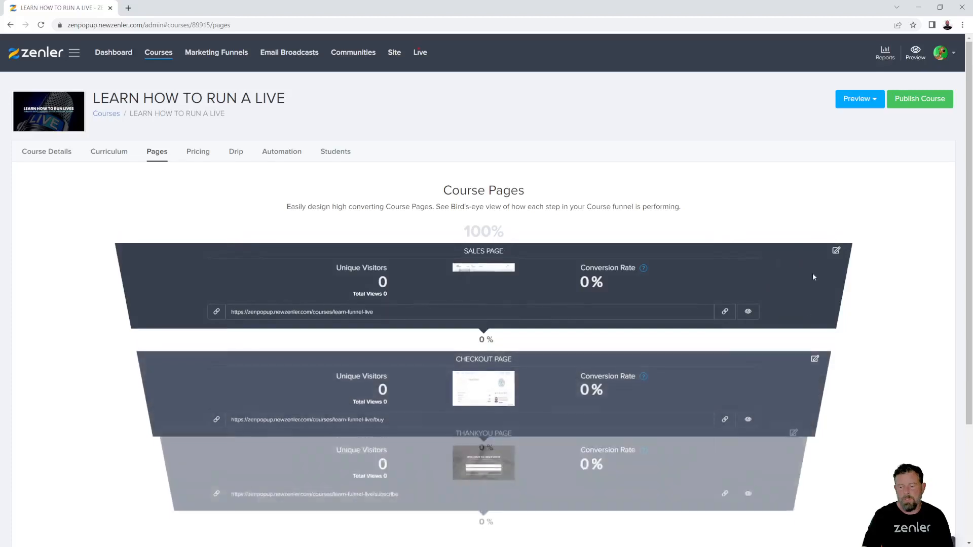
left_click(836, 251)
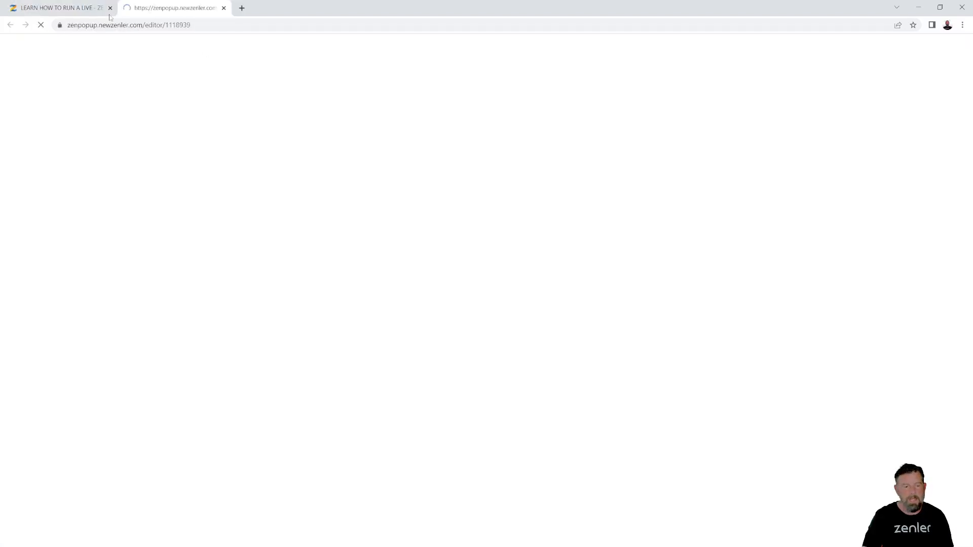
key("ctrl+shift+Tab")
left_click(815, 361)
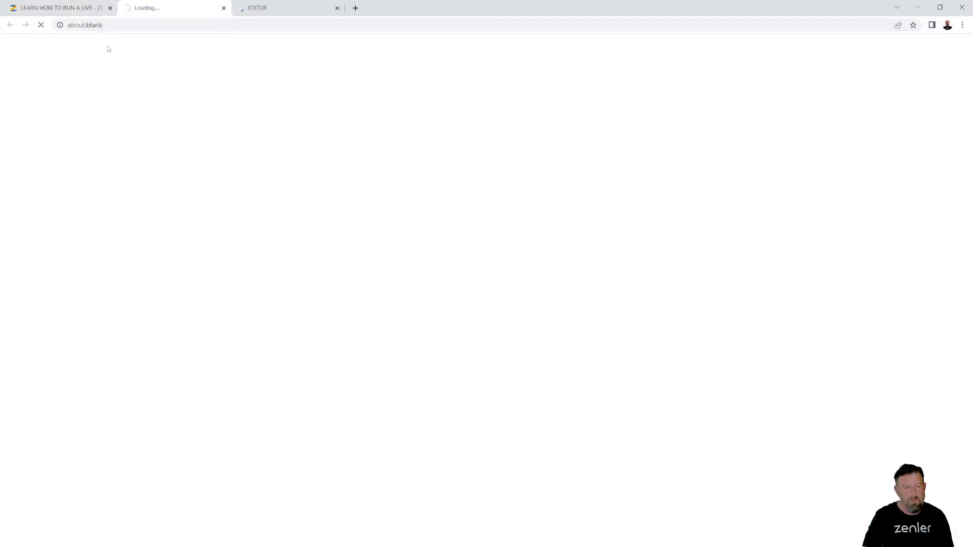
left_click(78, 8)
scroll(753, 443, "down", 3)
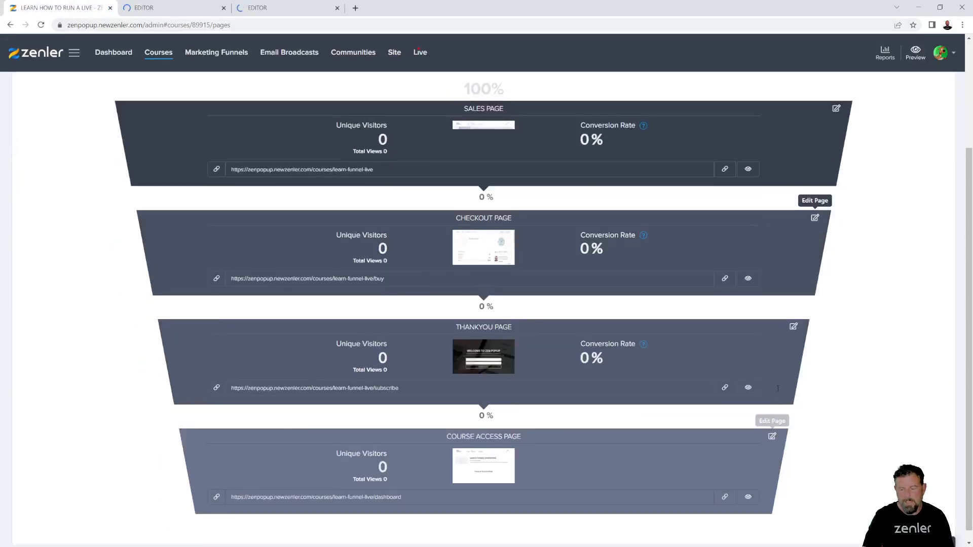
left_click(793, 327)
left_click(23, 10)
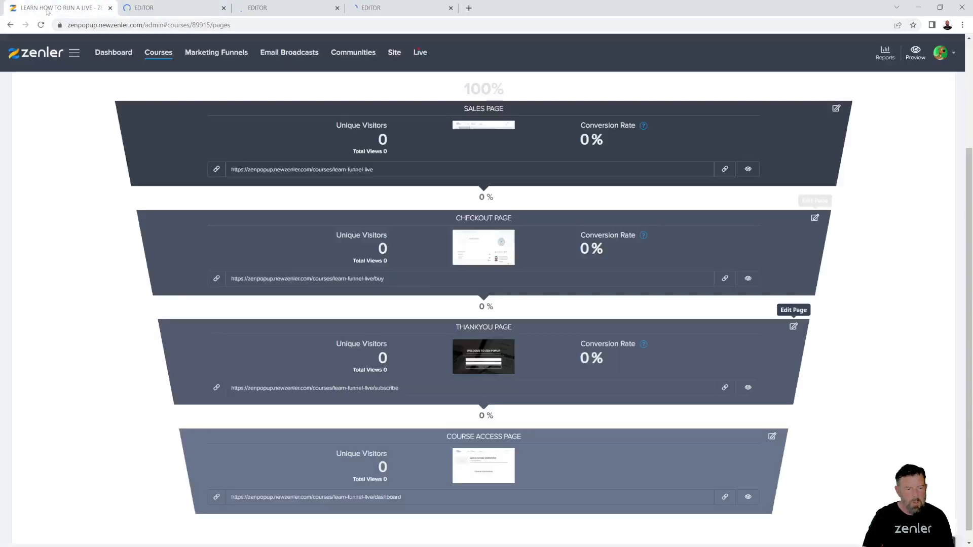
left_click(766, 433)
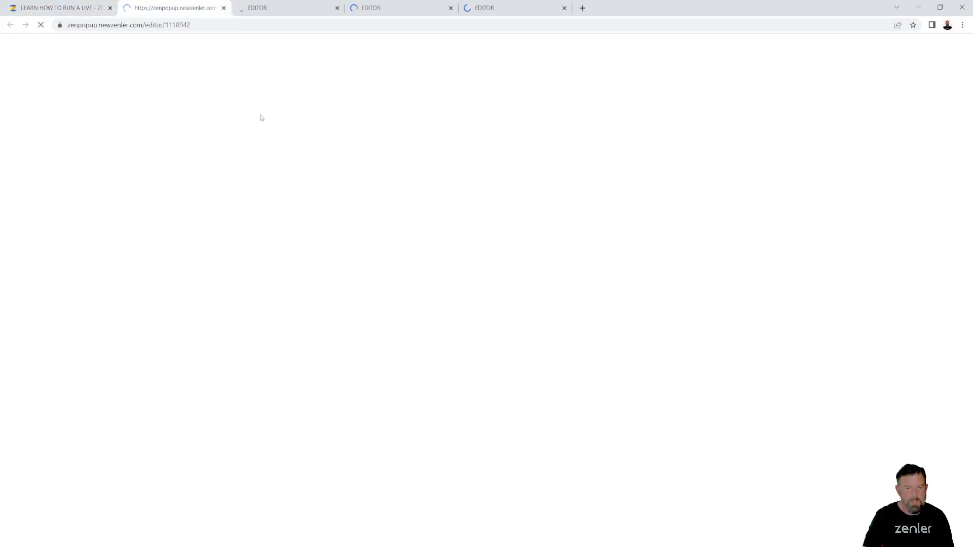
left_click(66, 8)
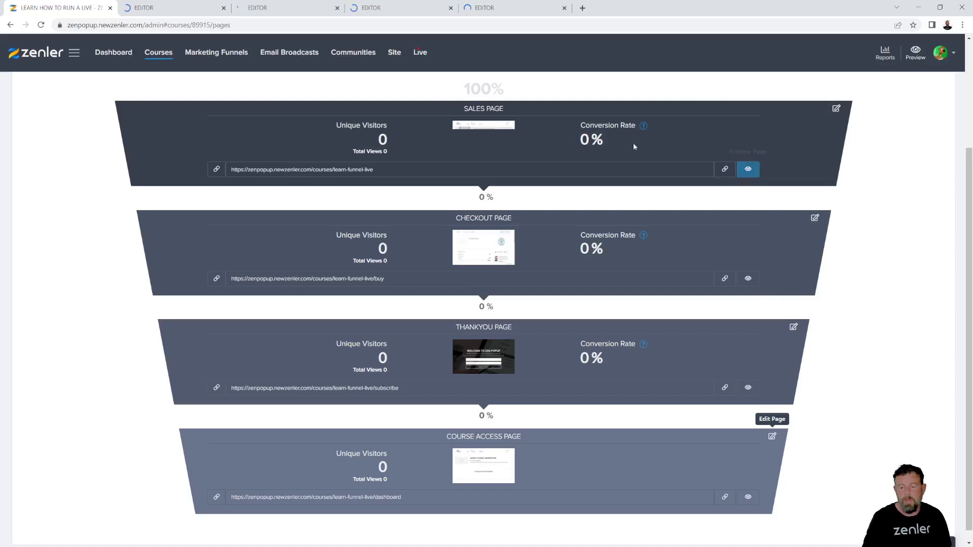
- Insert the custom block "RUNLIVES BLOCK" on the course's Sales Page, directly below the site navigation and above the title and video block
left_click(507, 13)
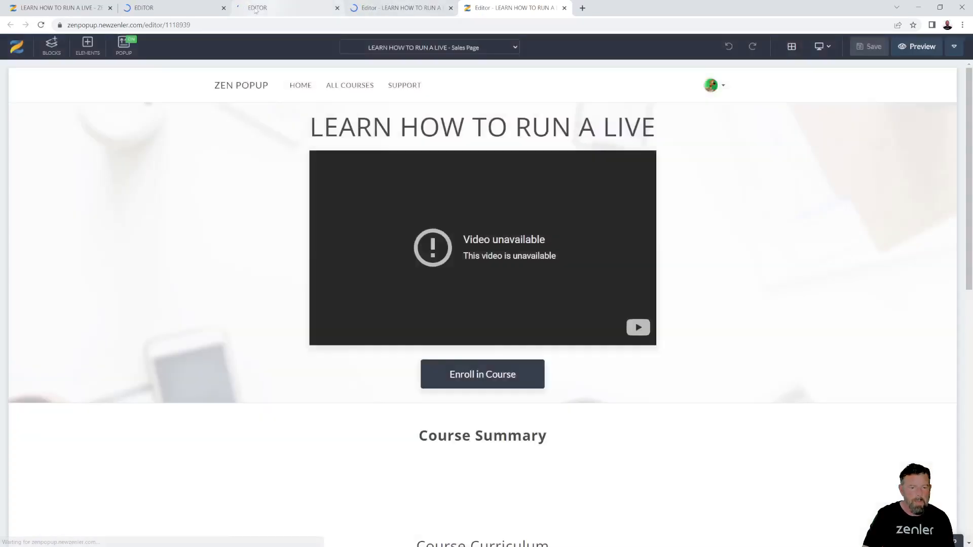
left_click(53, 49)
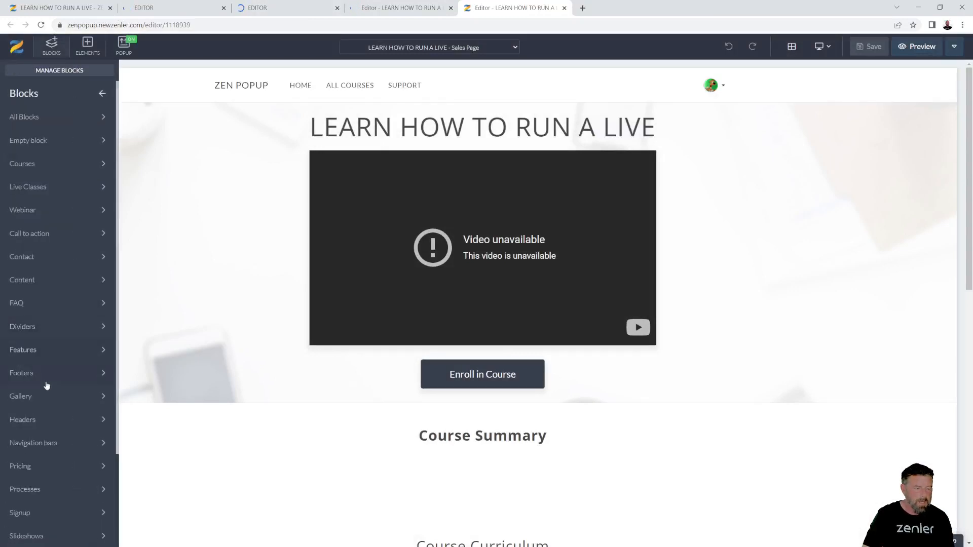
scroll(51, 420, "down", 2)
left_click(46, 534)
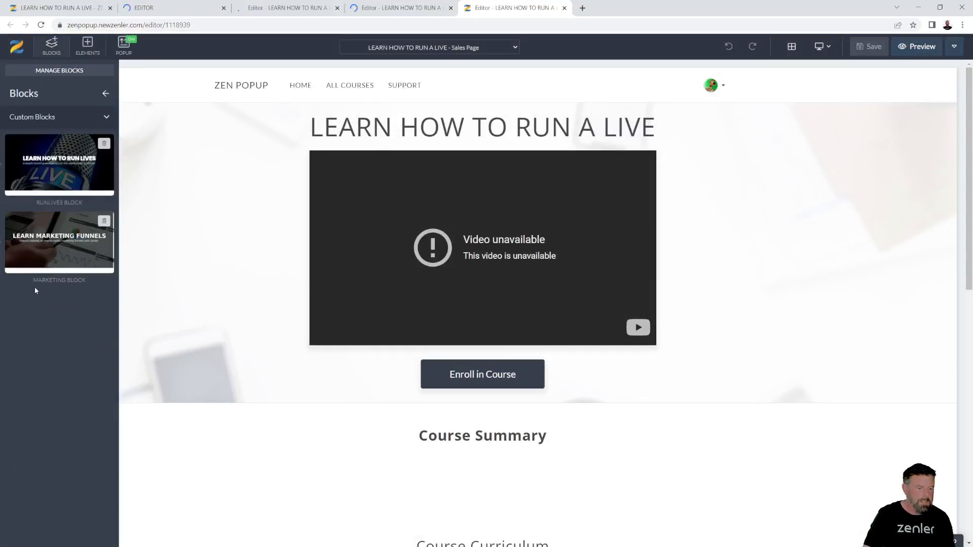
mouse_move(43, 158)
left_click_drag(75, 164, 233, 285)
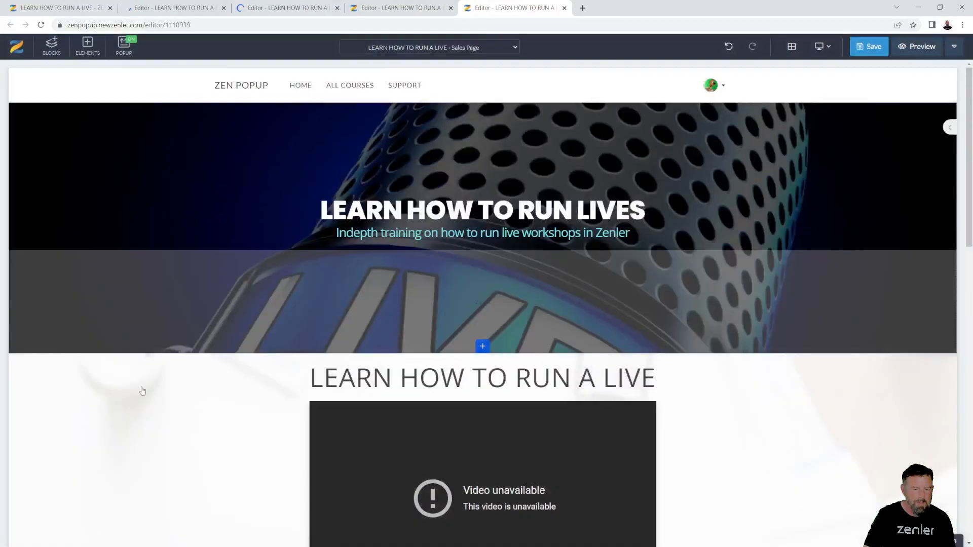
- Delete the original course title and video block from the Sales Page, and save the page with its SEO settings left blank
left_click(59, 361)
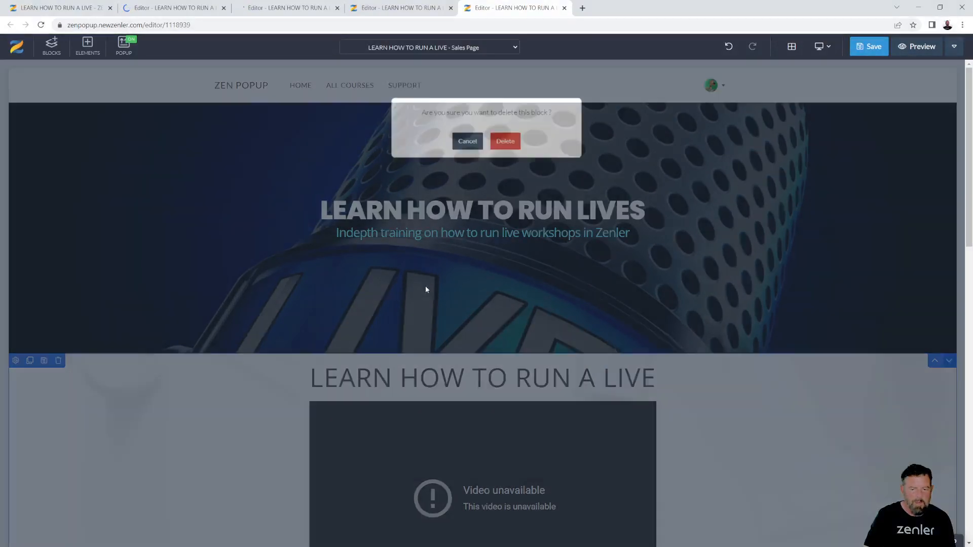
left_click(502, 145)
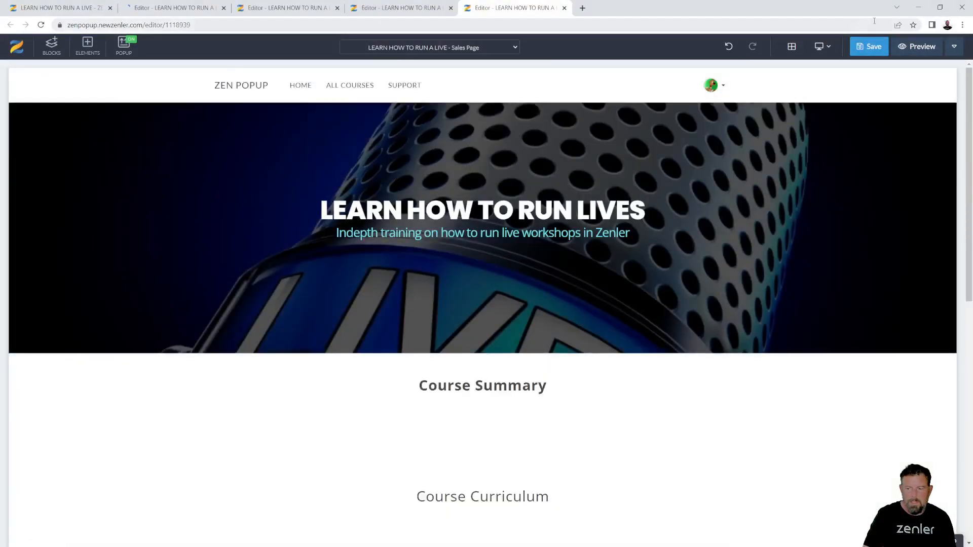
left_click(868, 46)
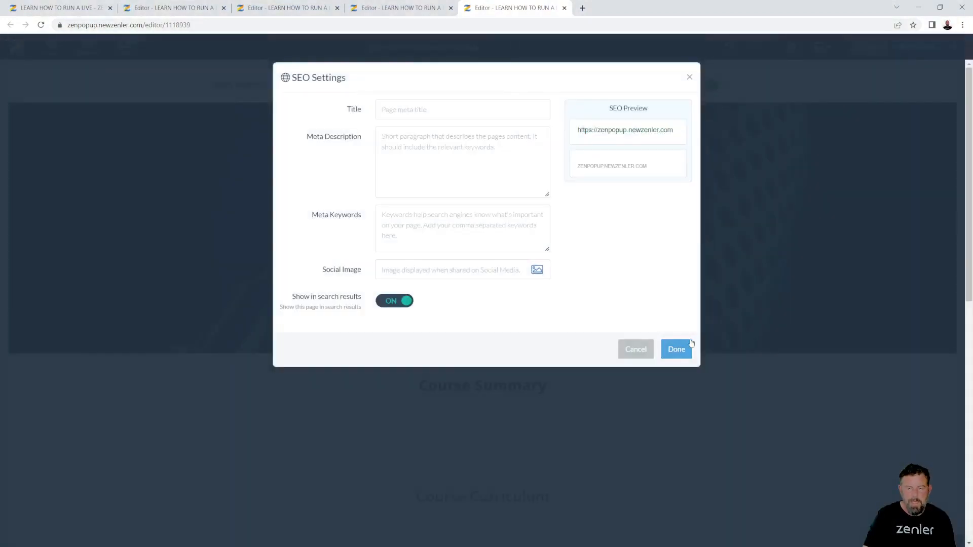
left_click(676, 348)
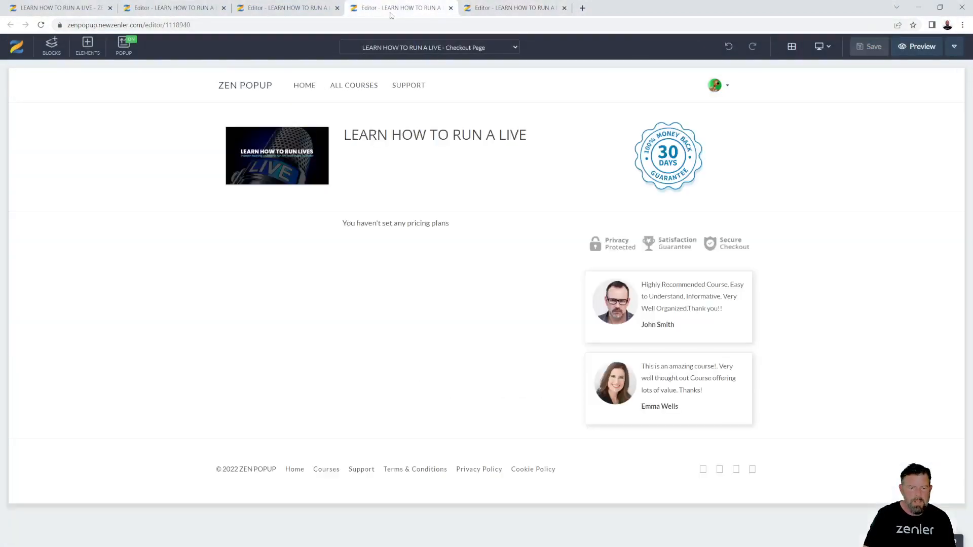
- Look over the Checkout, Thankyou and Course Access pages of the "LEARN HOW TO RUN A LIVE" course in their open editors
left_click(392, 9)
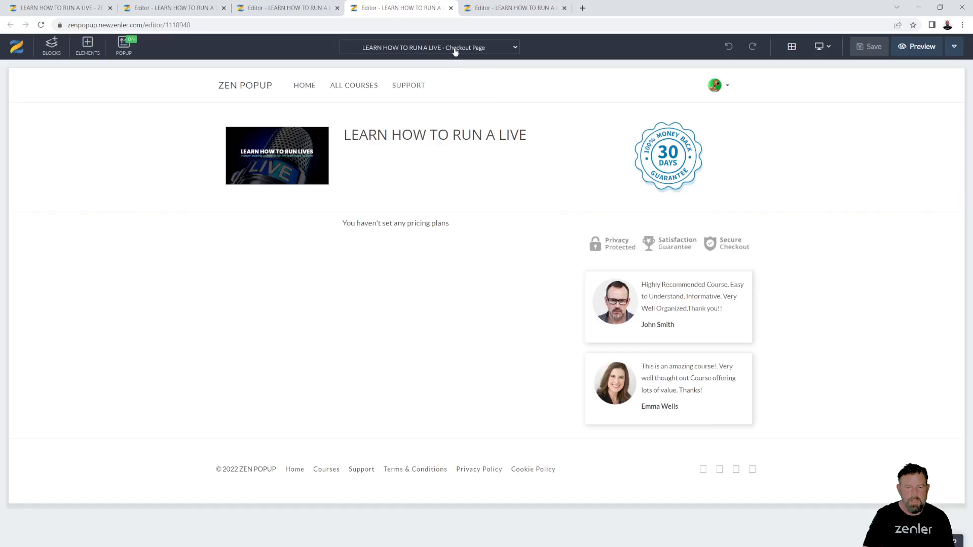
left_click(286, 8)
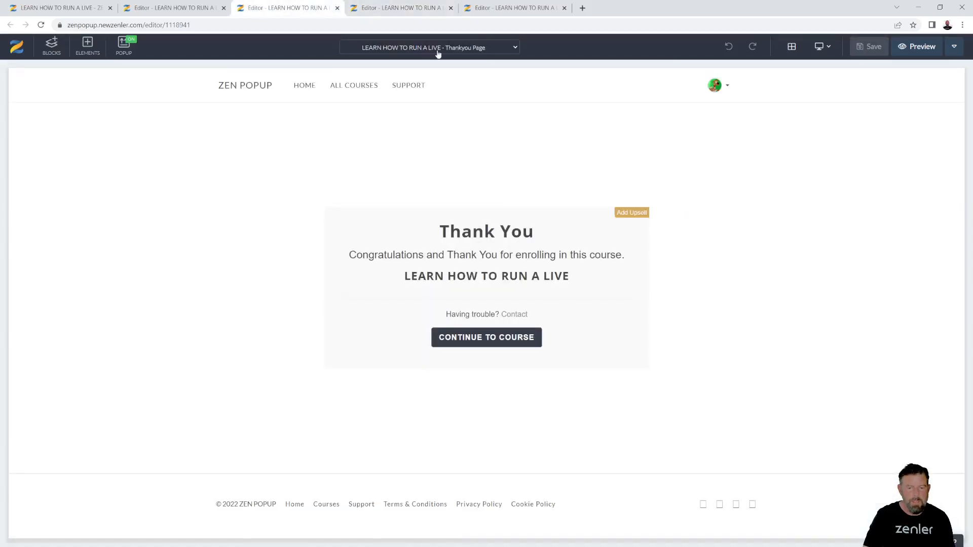
left_click(192, 8)
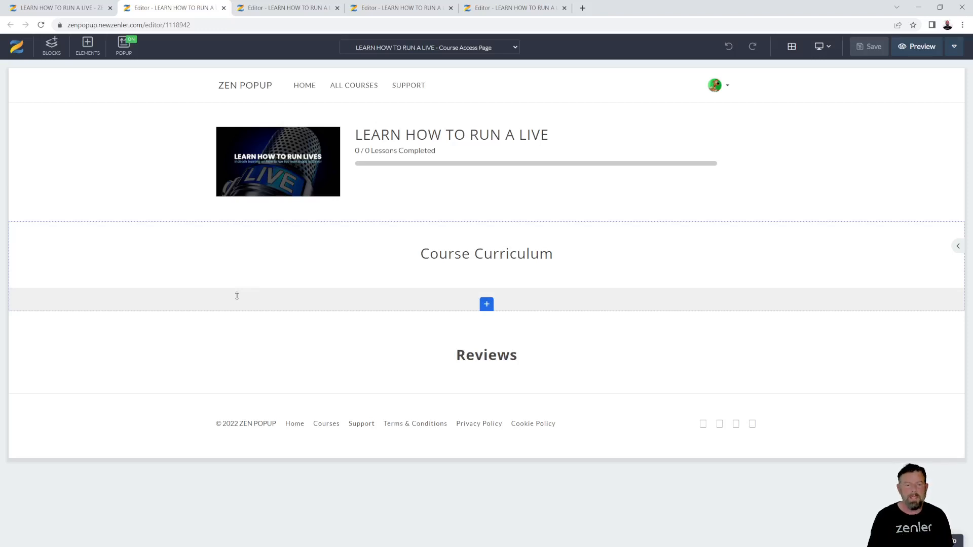
- Open Canva in a new browser tab and open the recent design "LEARN MARKETING FUNNELS"
left_click(582, 8)
type("canva")
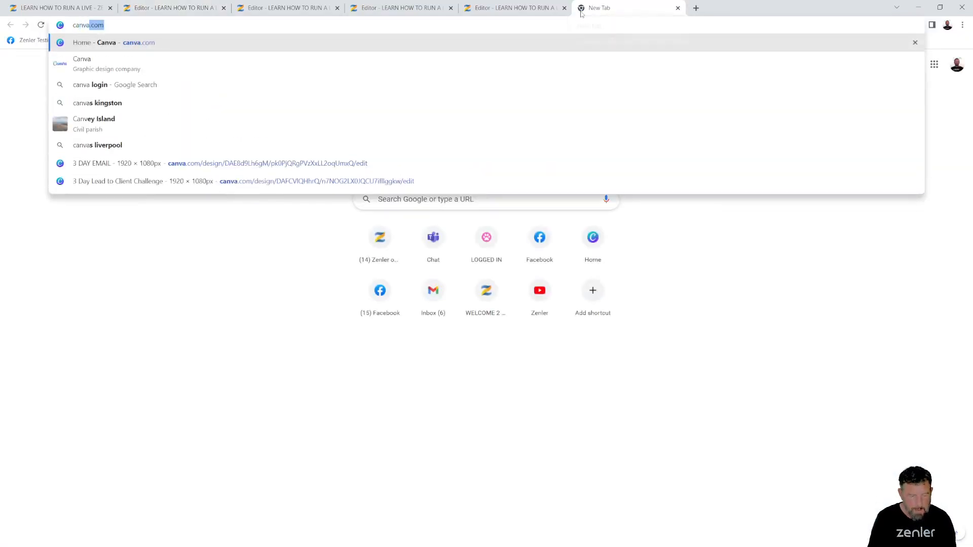
key("Return")
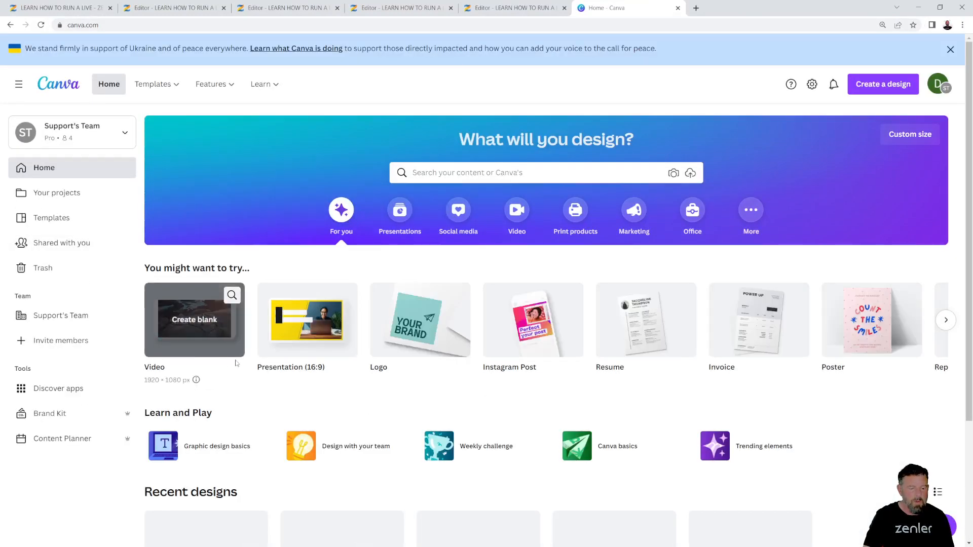
scroll(236, 363, "down", 3)
left_click(278, 365)
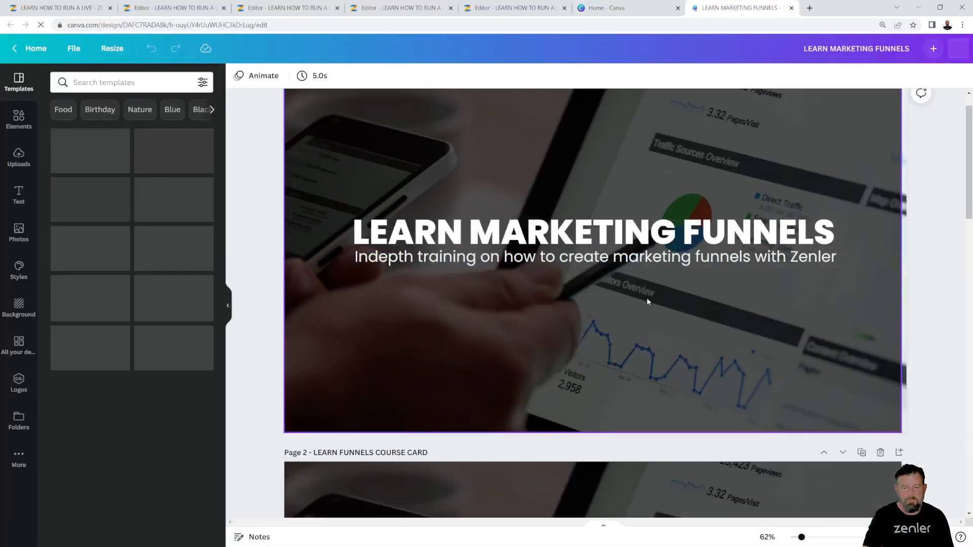
- Delete the two text-free background pages from the design, keeping the funnels and lives course cards that have titles
scroll(649, 322, "down", 5)
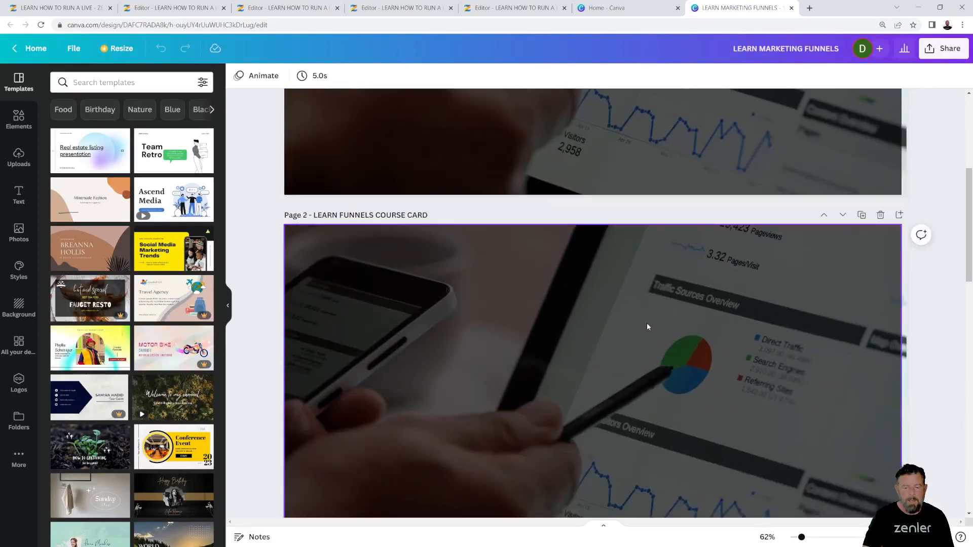
scroll(646, 323, "down", 4)
scroll(646, 324, "up", 6)
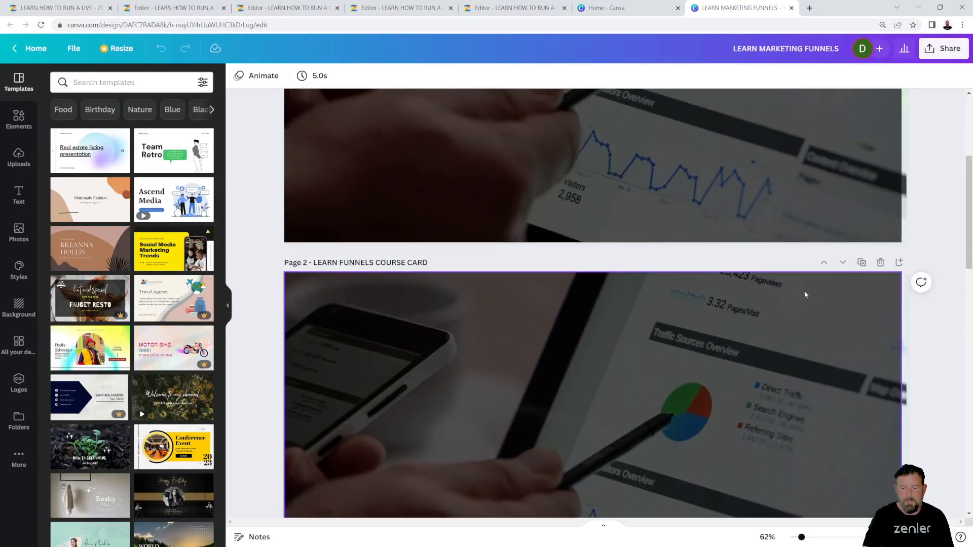
scroll(717, 332, "down", 3)
scroll(682, 318, "up", 5)
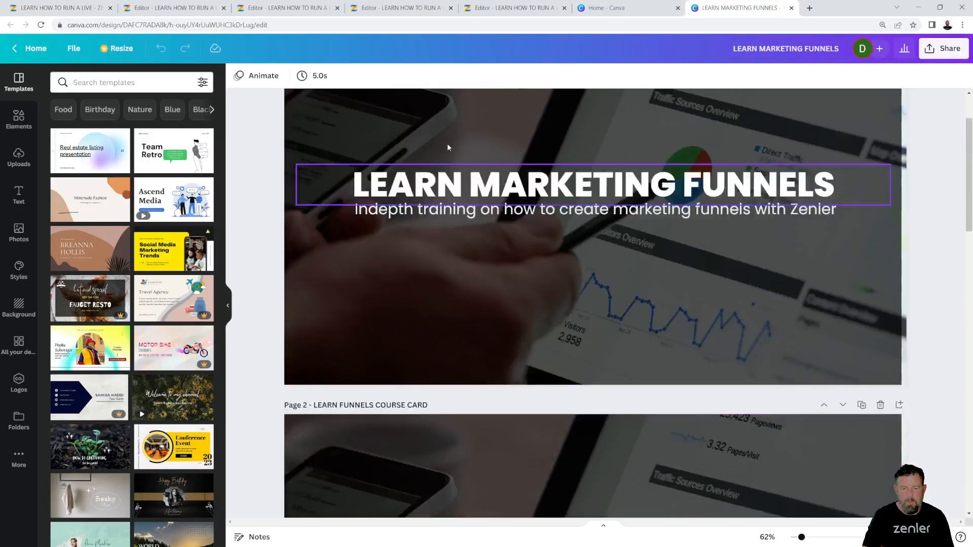
scroll(557, 337, "down", 3)
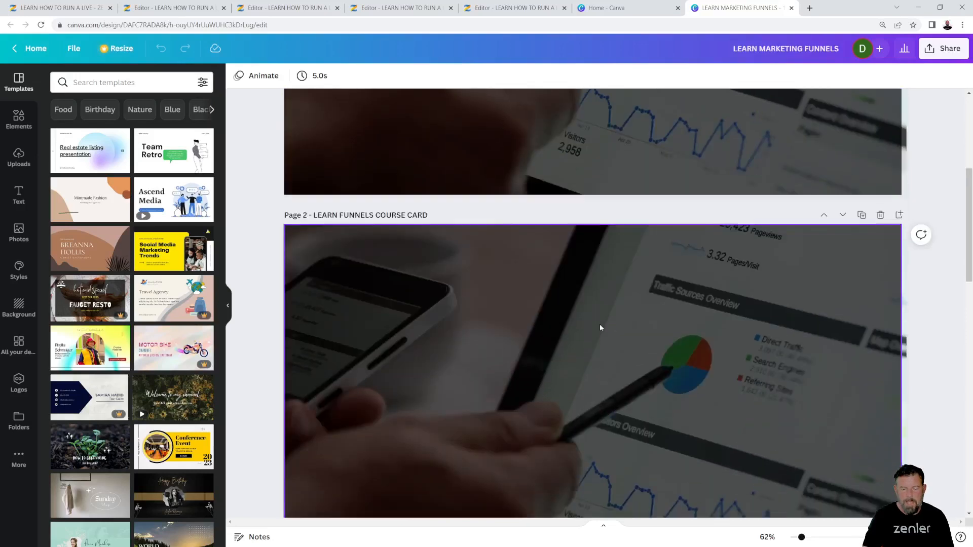
left_click(880, 226)
scroll(658, 345, "down", 5)
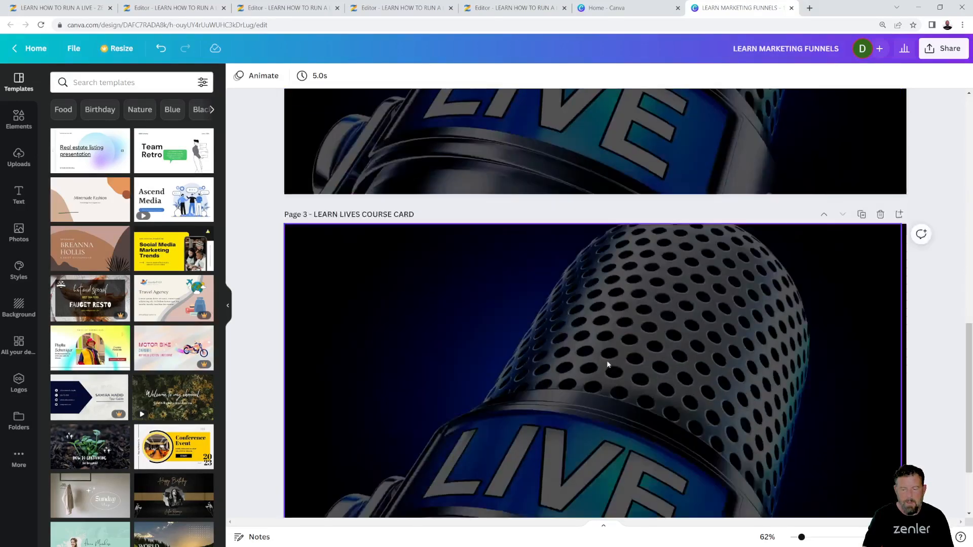
left_click(880, 214)
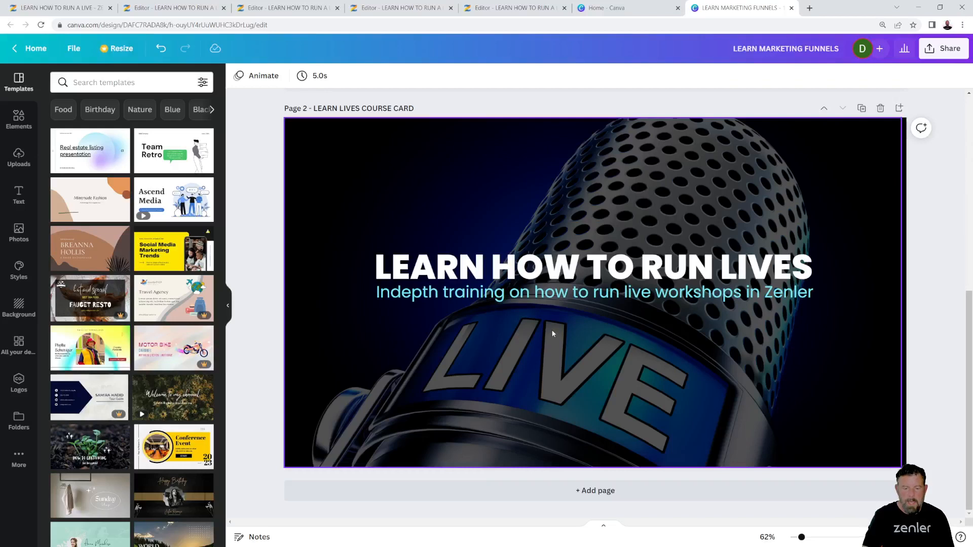
scroll(548, 327, "up", 5)
scroll(547, 327, "up", 2)
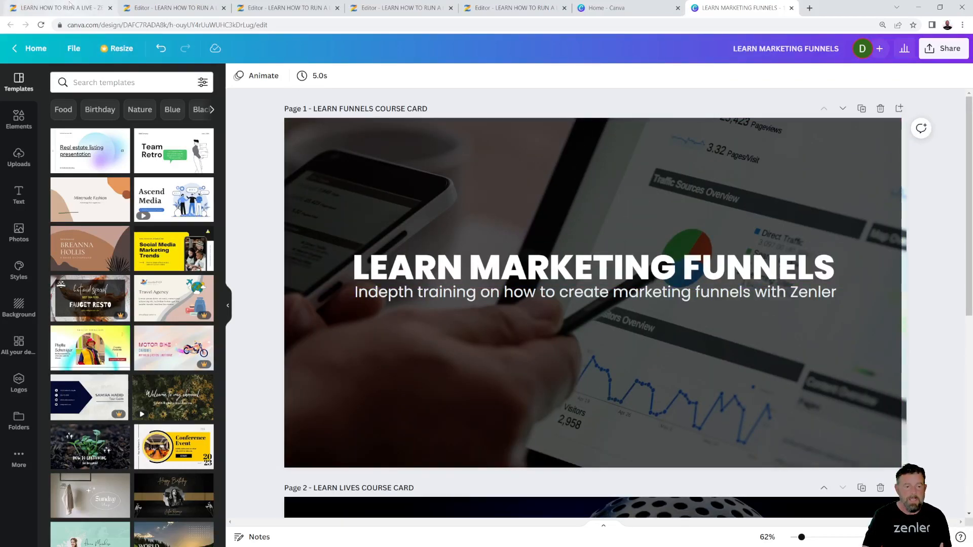
- Switch to the Zenler admin, open the site's Pages list and preview the unpublished Template page with both banners
left_click(84, 8)
left_click(394, 53)
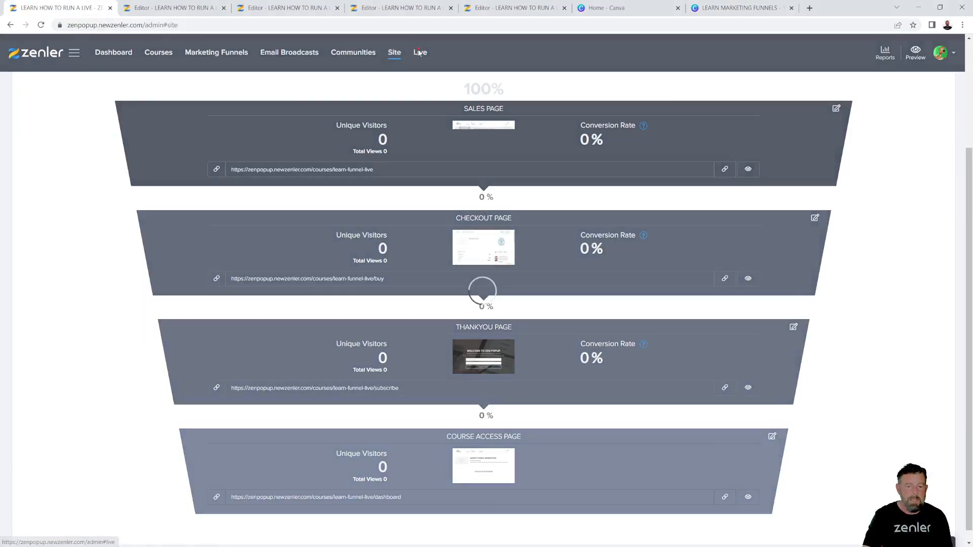
left_click(49, 165)
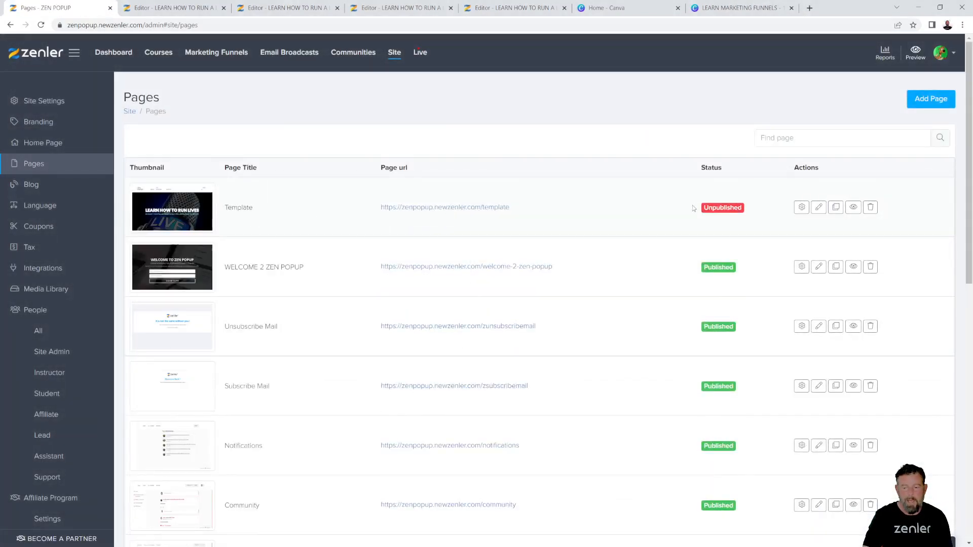
left_click(852, 205)
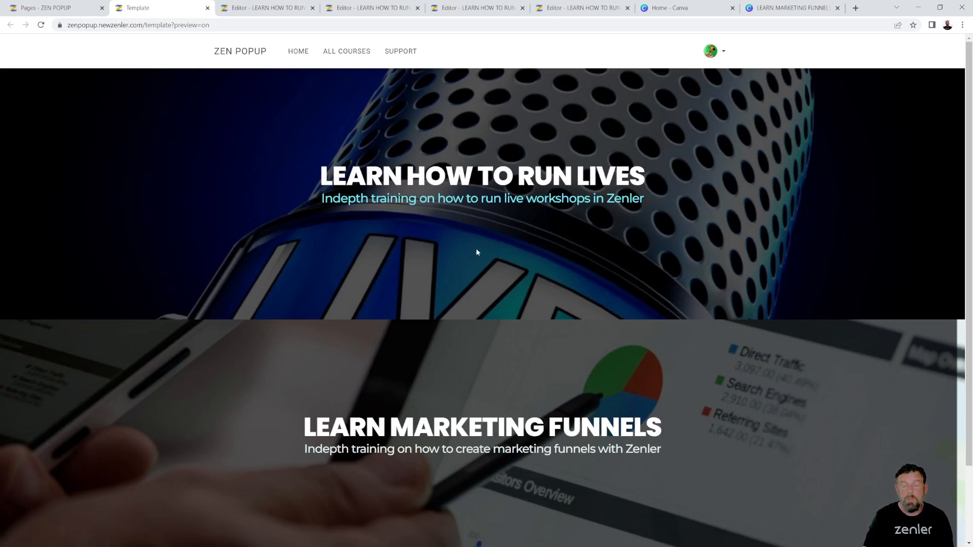
scroll(570, 267, "down", 2)
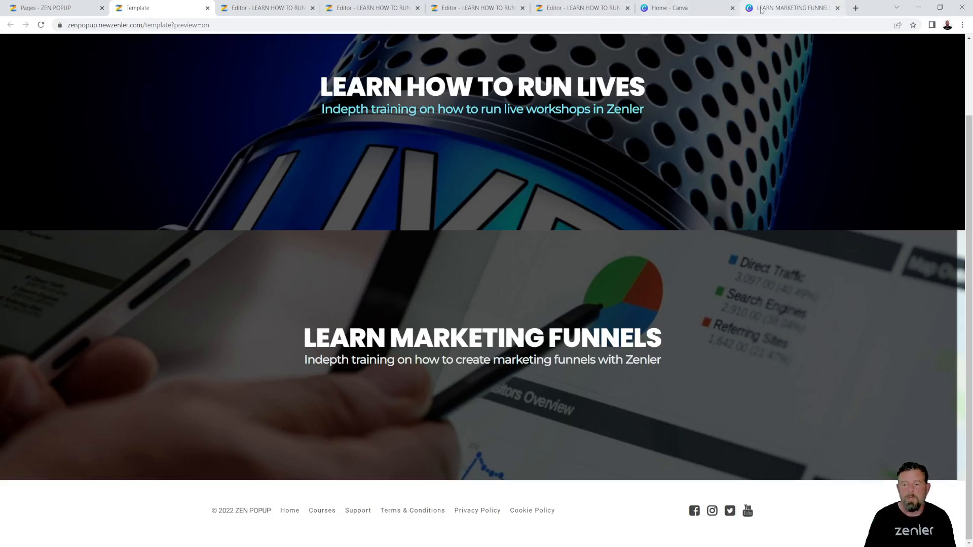
- Return to the Canva design and duplicate the subtitle text on page 1, opening the copy for editing
left_click(791, 7)
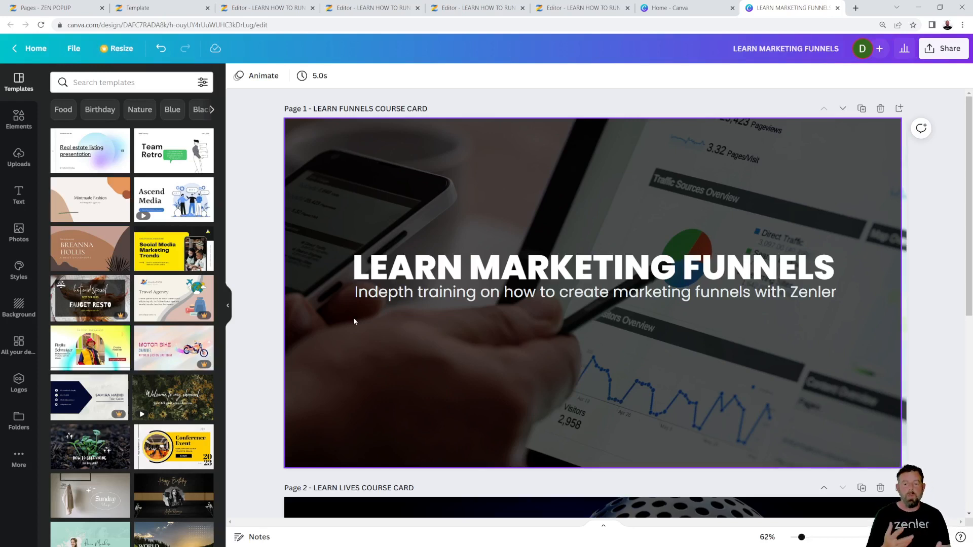
left_click(448, 295)
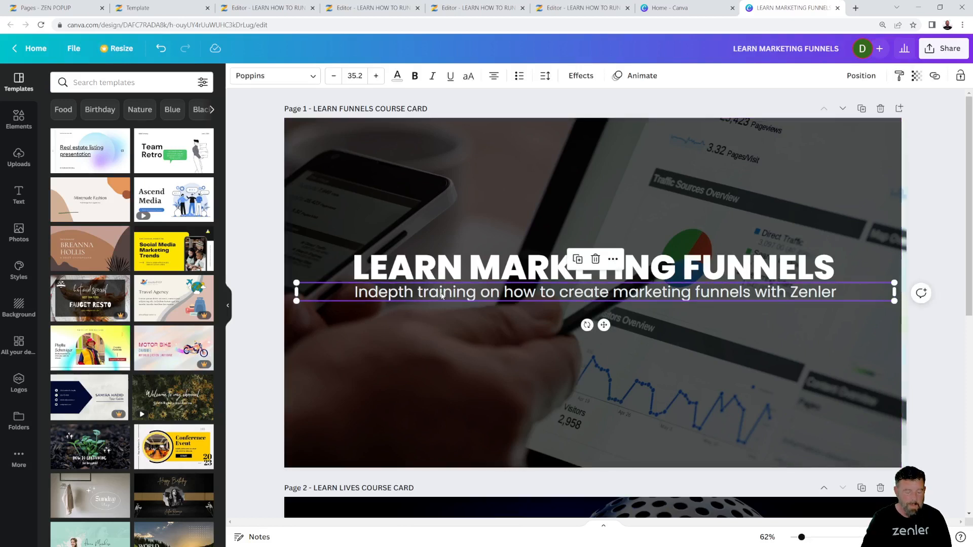
key("ctrl+d")
triple_click(446, 330)
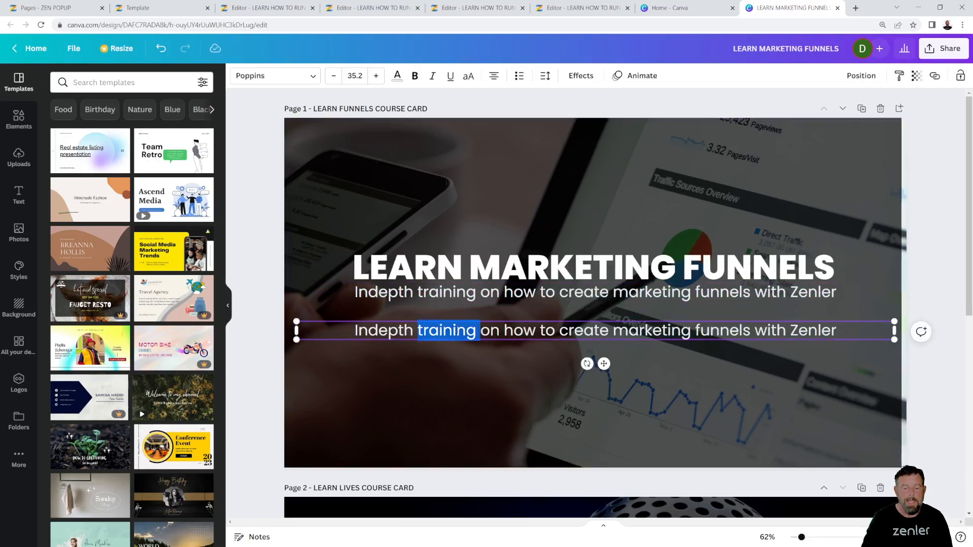
left_click(73, 11)
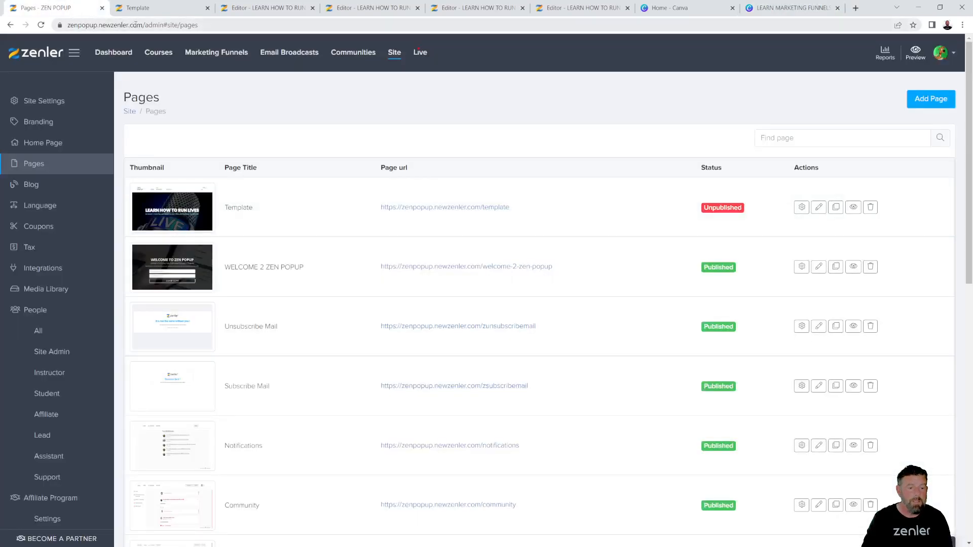
left_click_drag(142, 25, 58, 26)
key("ctrl+c")
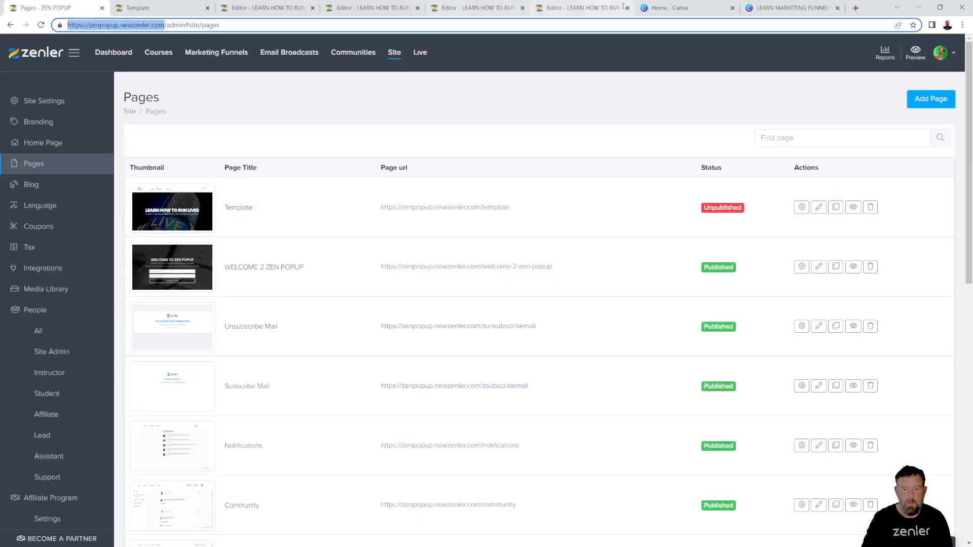
left_click(768, 14)
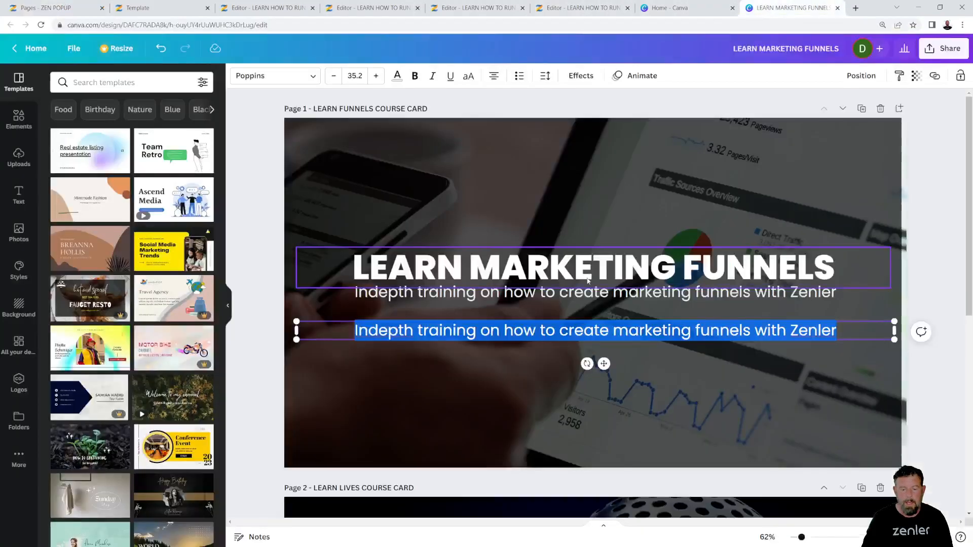
double_click(537, 330)
key("ctrl+a")
key("ctrl+v")
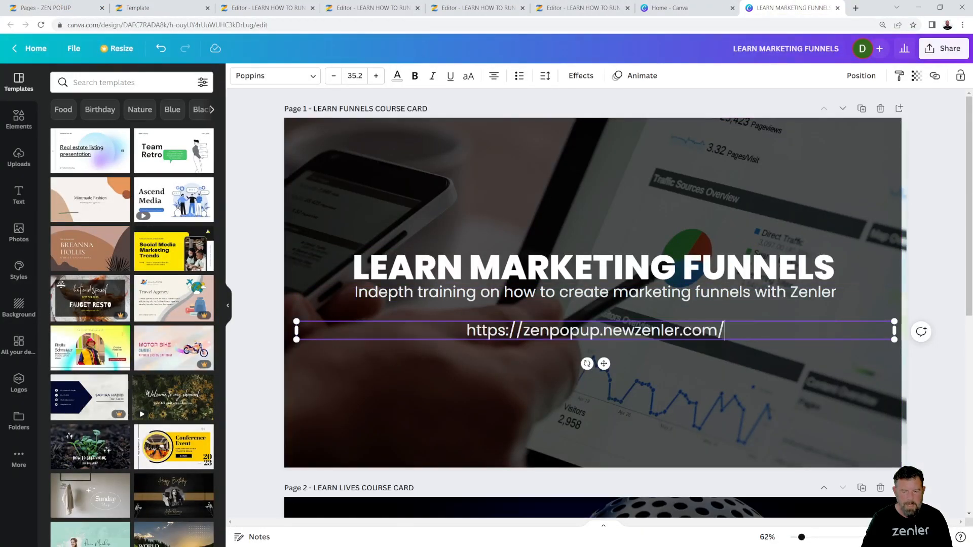
left_click(477, 388)
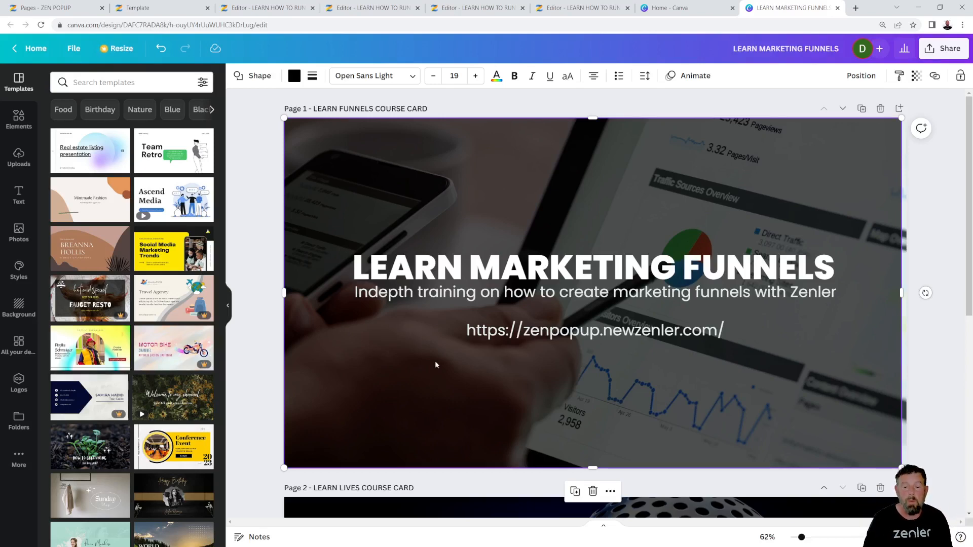
- Review the course's Sales, Checkout, Thankyou and Course Access editors in turn, and return to the Canva design
left_click(582, 8)
left_click(476, 8)
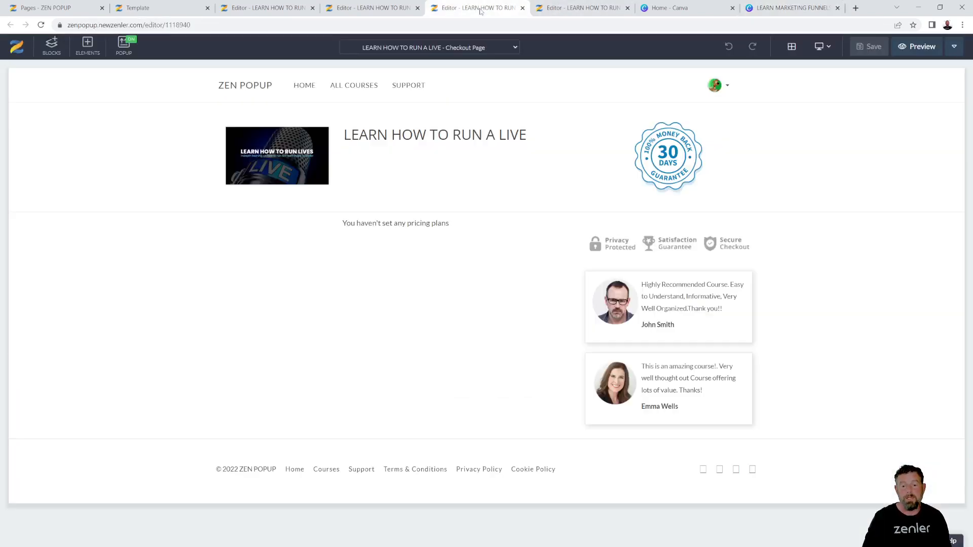
left_click(386, 9)
left_click(268, 8)
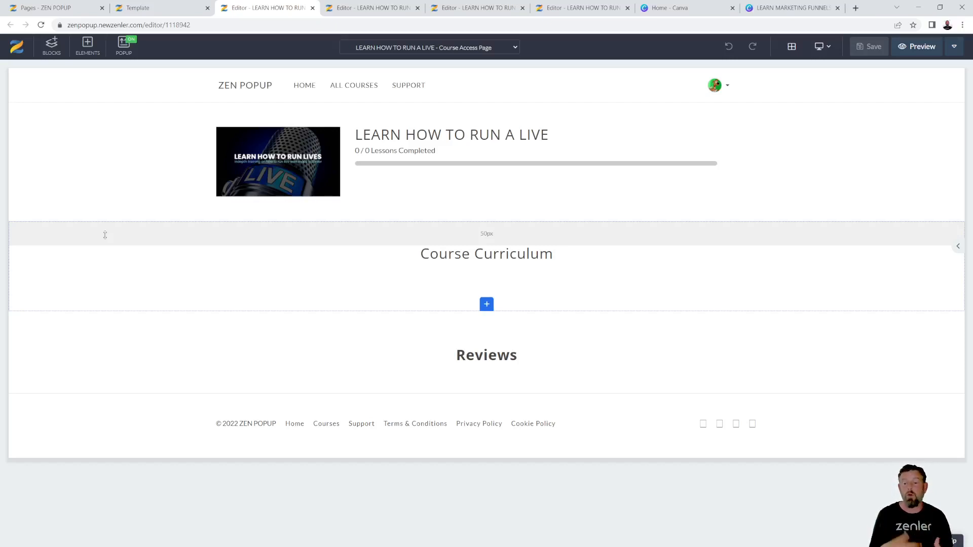
left_click(781, 9)
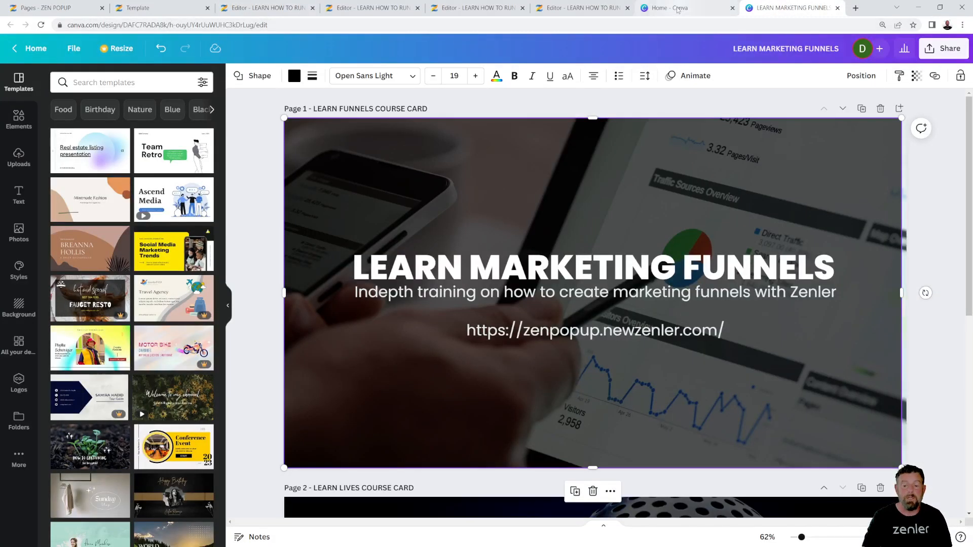